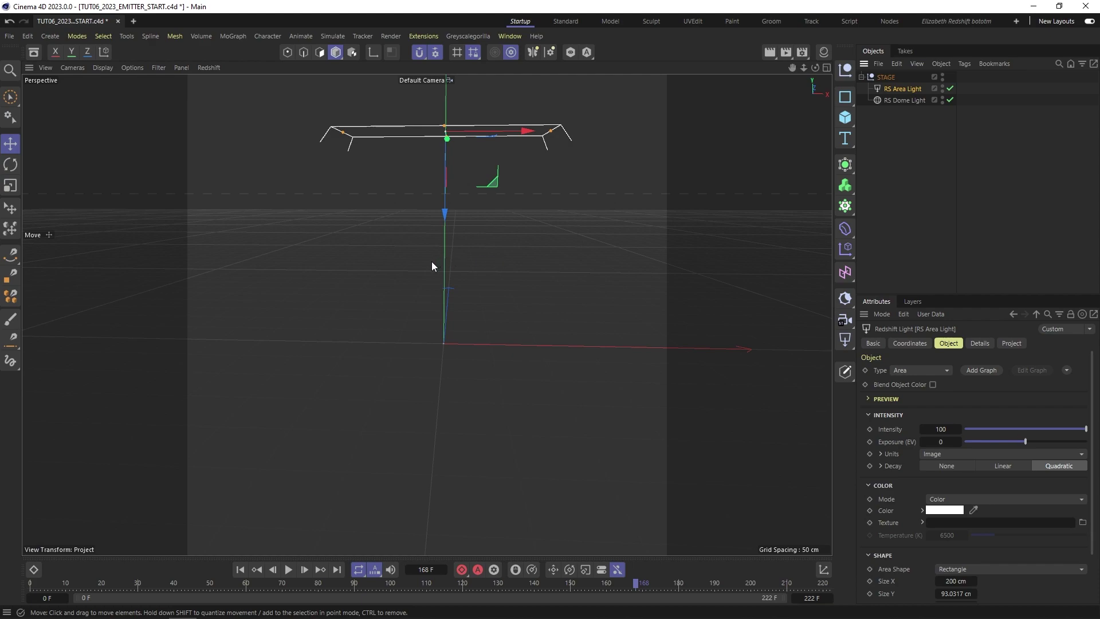
Step: Review the output options in the render settings, close them, and clear the object selection
mouse_move(440, 267)
alt+mouse_down()
mouse_move(486, 270)
mouse_move(428, 270)
mouse_move(446, 286)
alt+mouse_up()
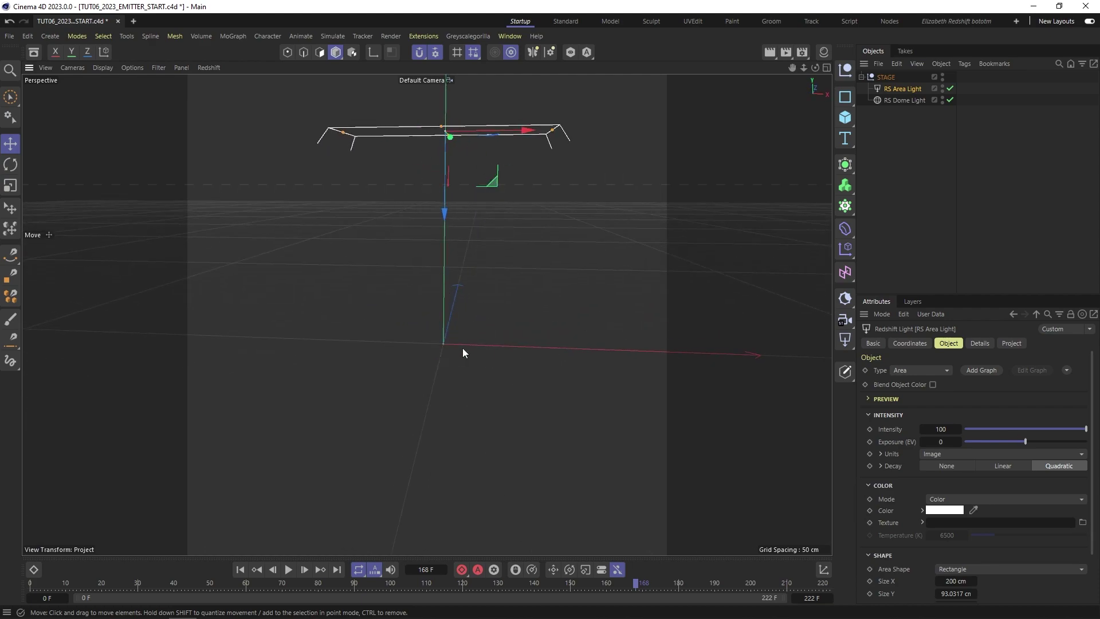
click(801, 53)
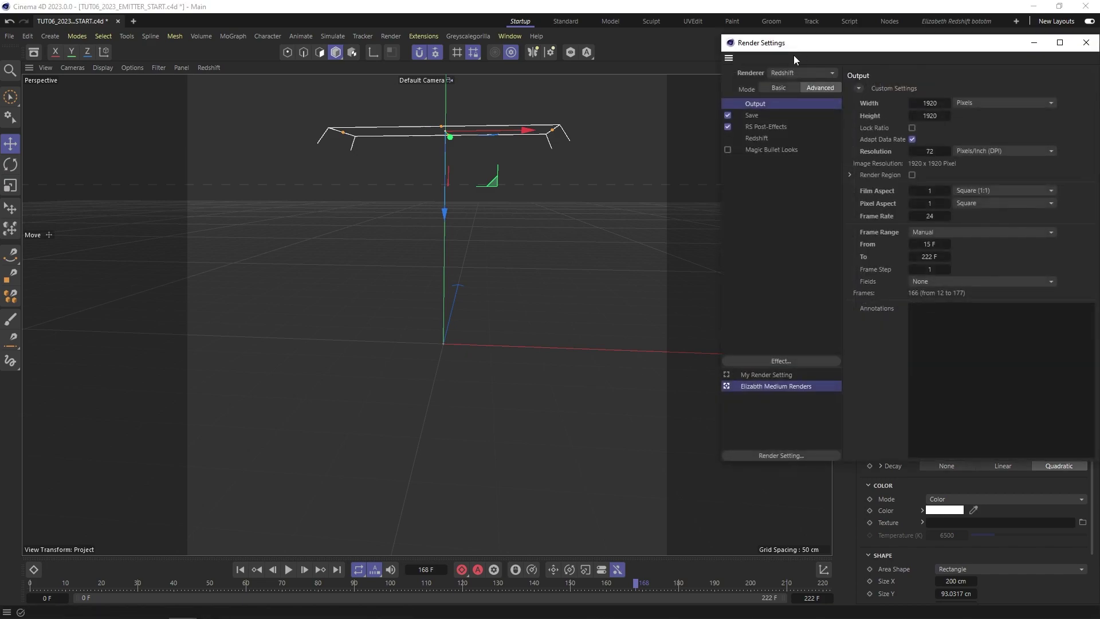
click(1086, 43)
click(914, 193)
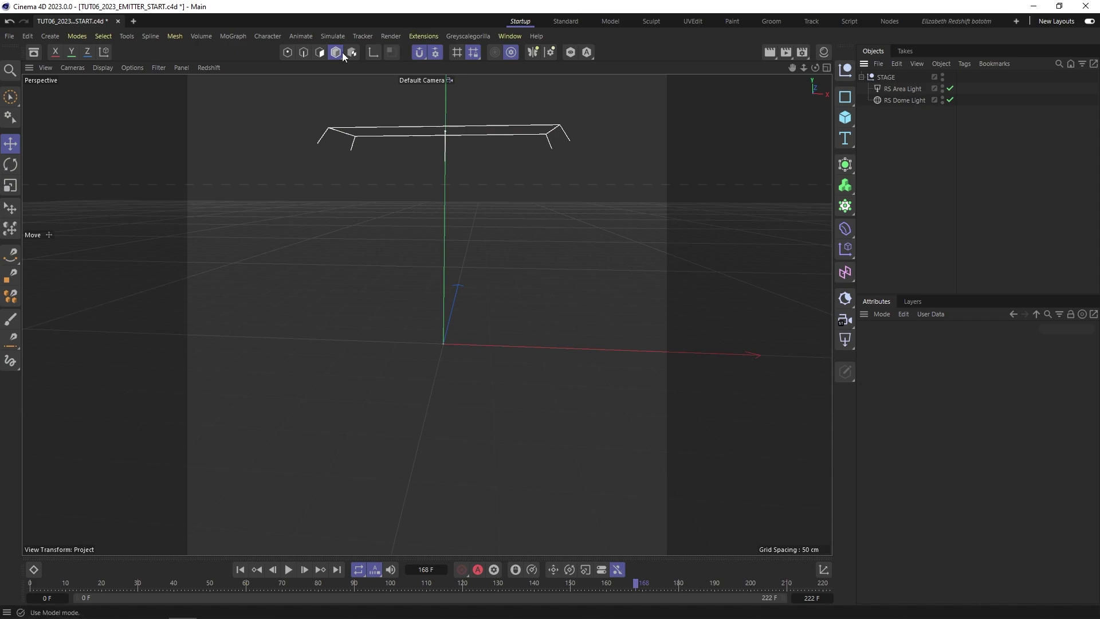
Step: Add a particle Emitter to the scene and set its Y-Size to 50 cm
click(331, 36)
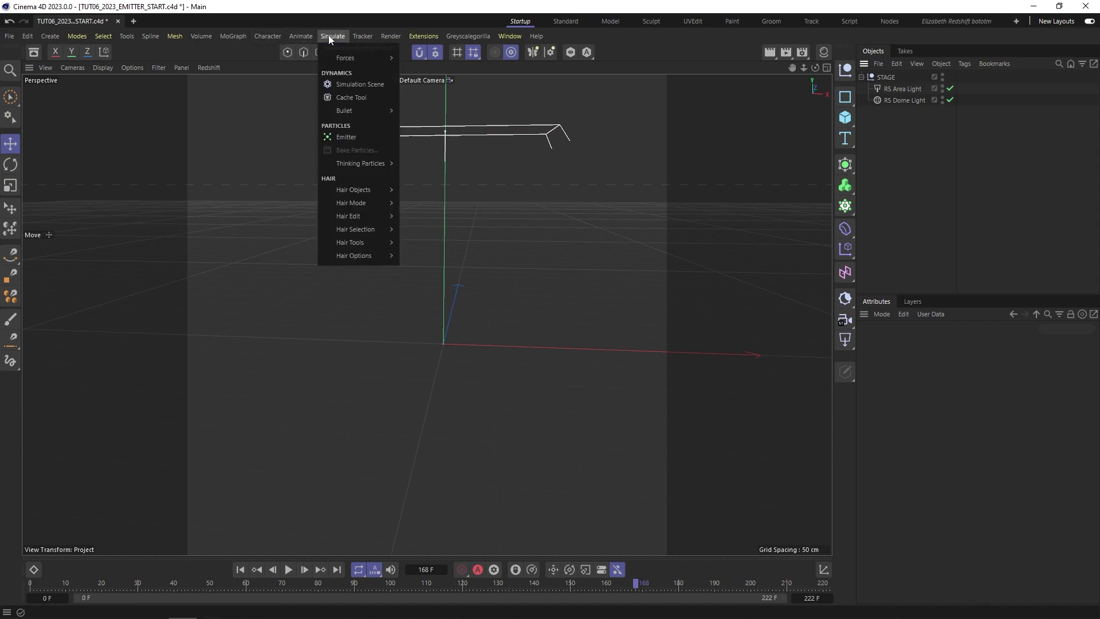
click(363, 138)
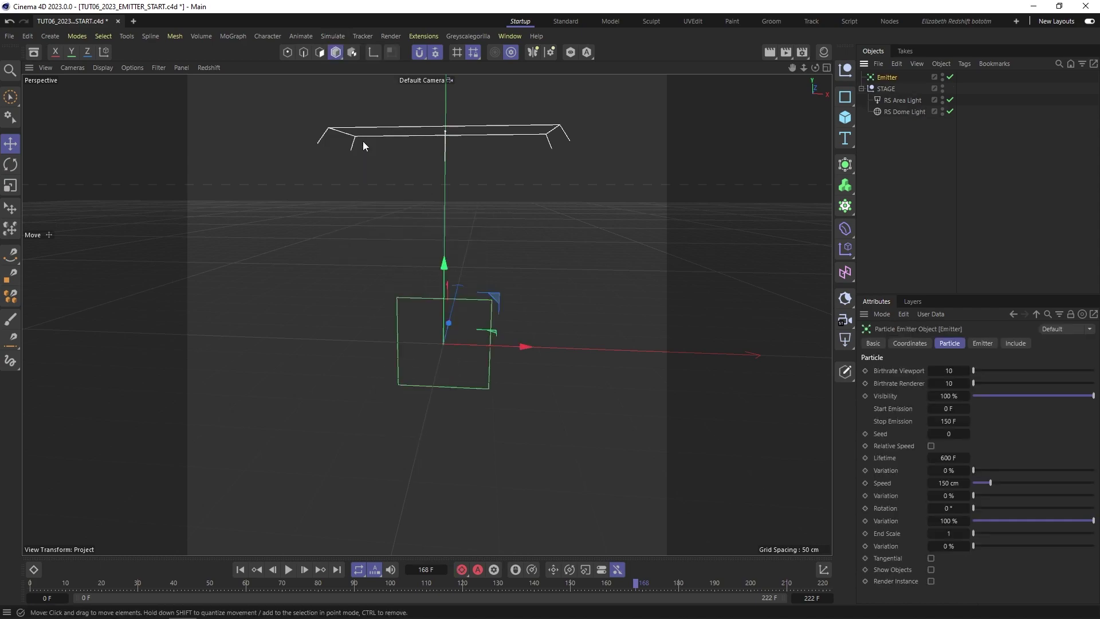
click(982, 344)
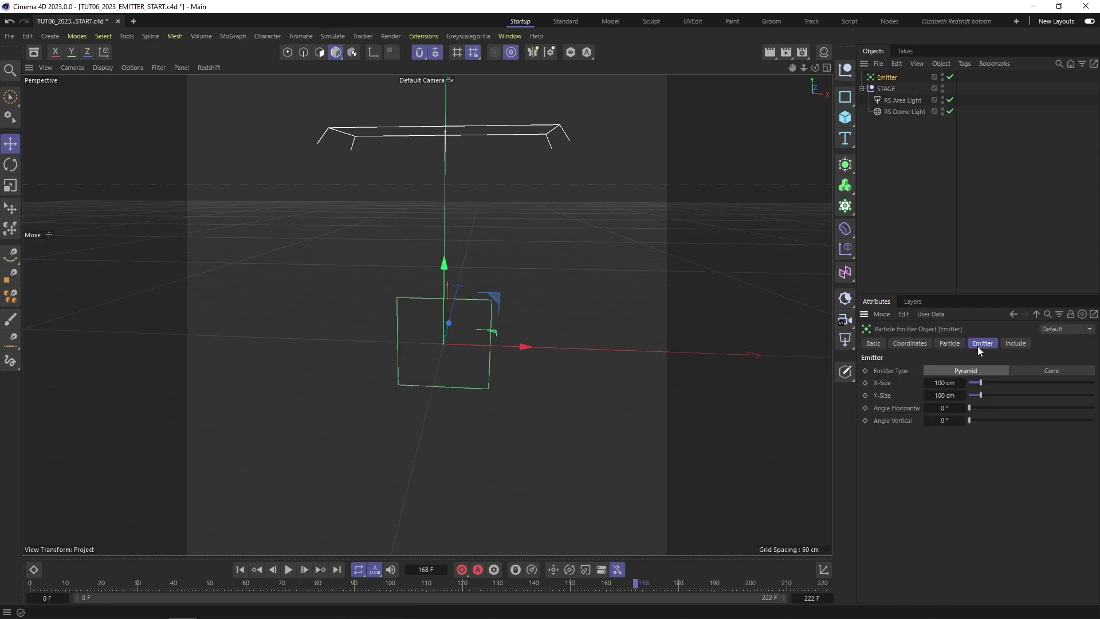
double_click(945, 395)
text(50)
key(Return)
alt+right_drag(410, 359, 503, 347)
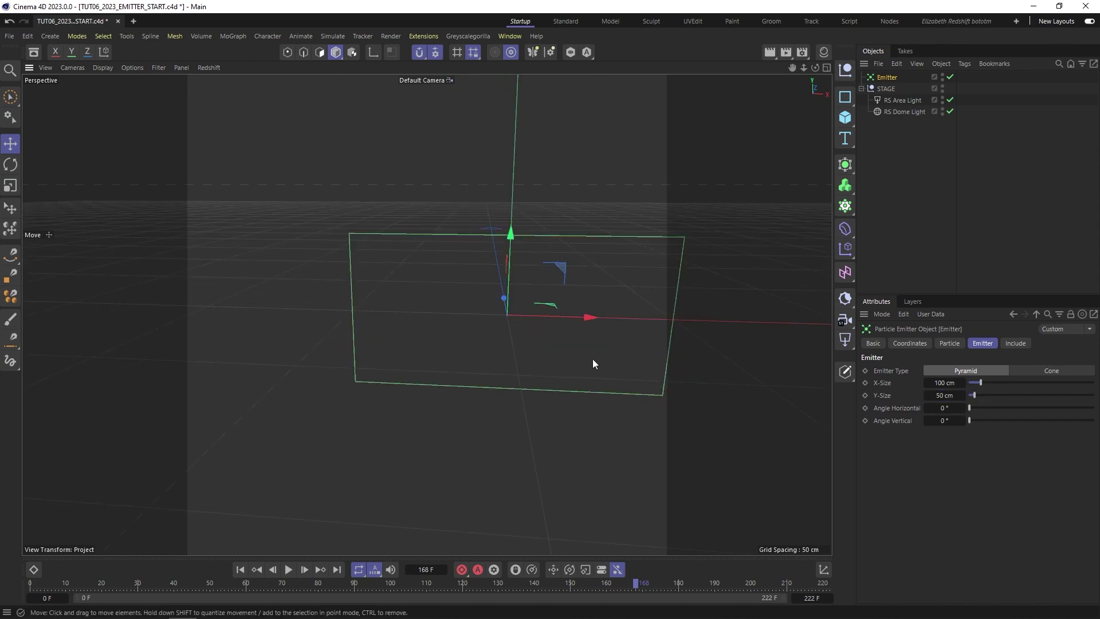
Step: Set the Emitter's viewport and renderer birthrates to 100000 each
click(946, 343)
click(951, 371)
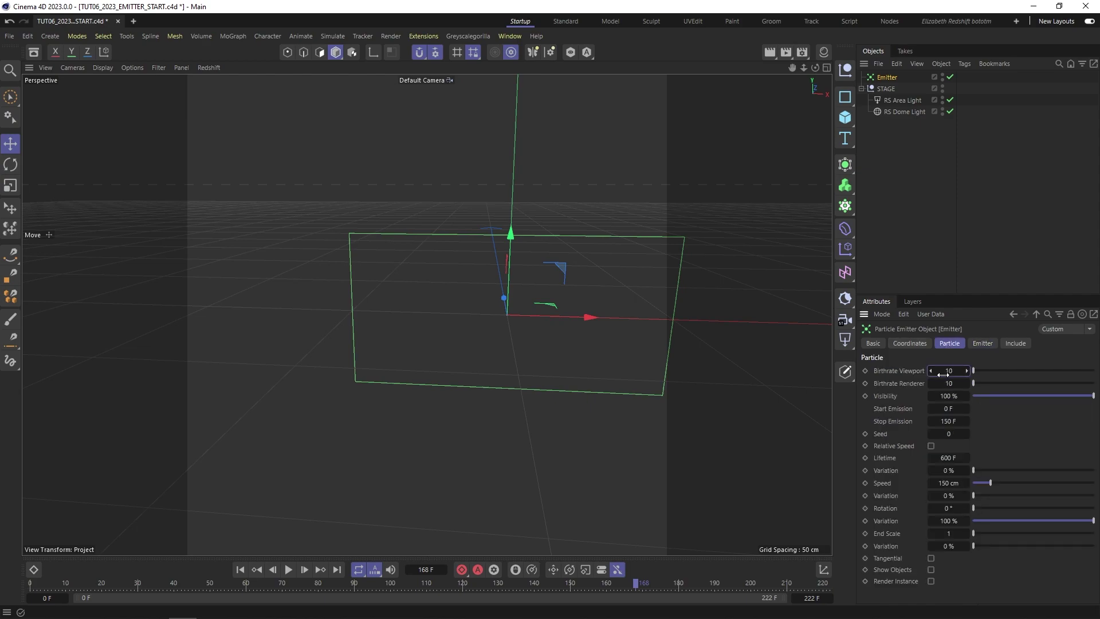
text(00000)
click(950, 384)
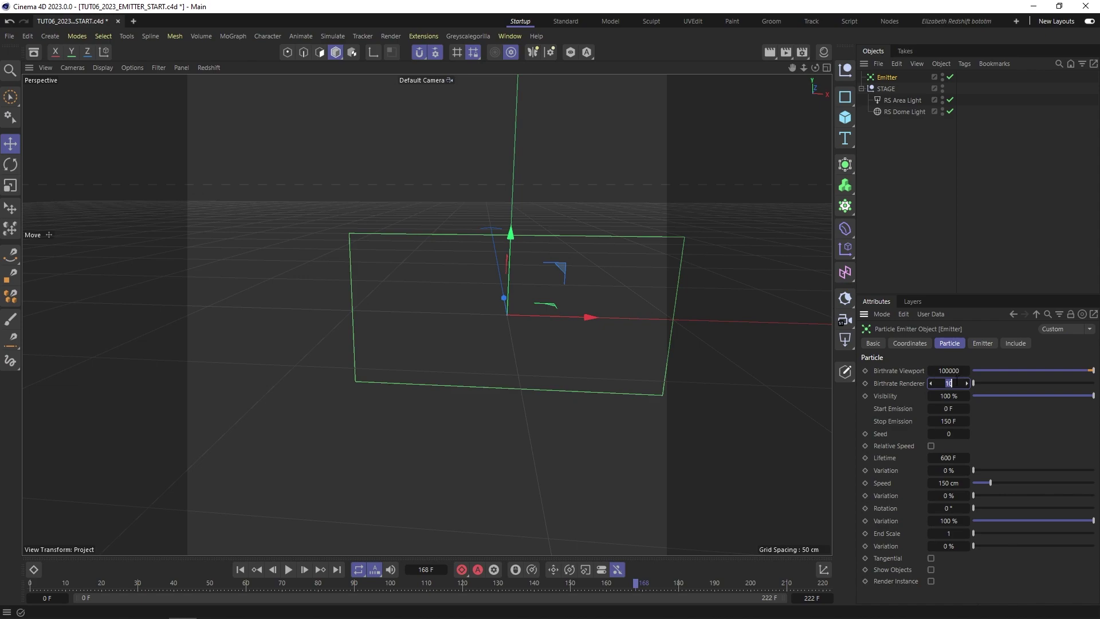
text(0000)
Step: Set the Emitter's Stop Emission to 3 F and its particle Speed to 0 cm
key(Tab)
key(Tab)
key(Tab)
text(0)
key(ctrl+z)
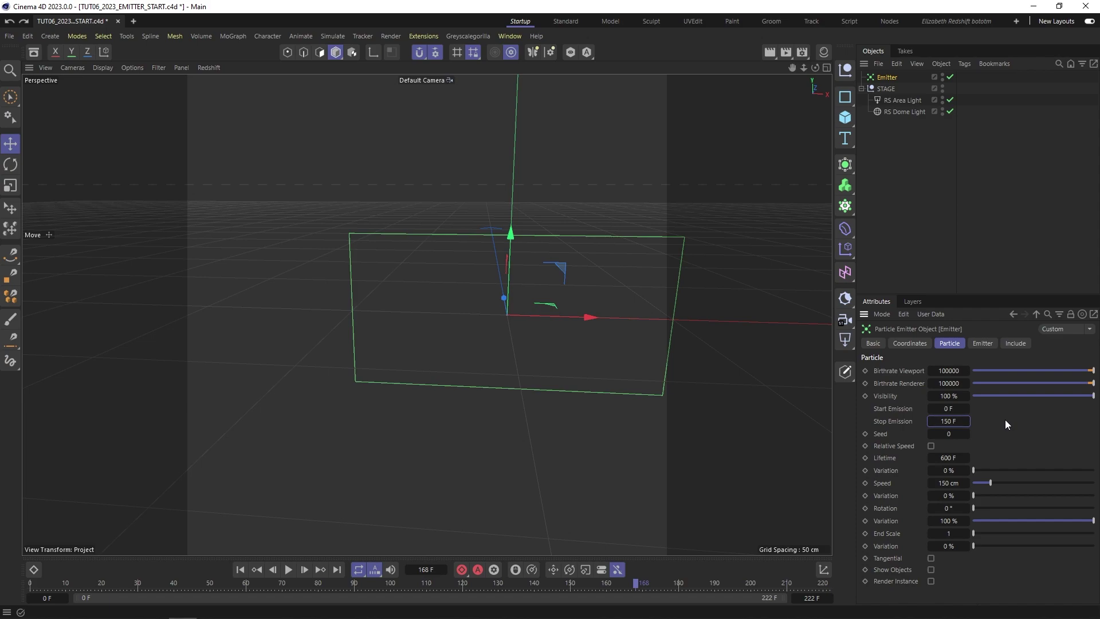
click(952, 424)
text(3)
key(Return)
double_click(953, 484)
text(0)
key(Return)
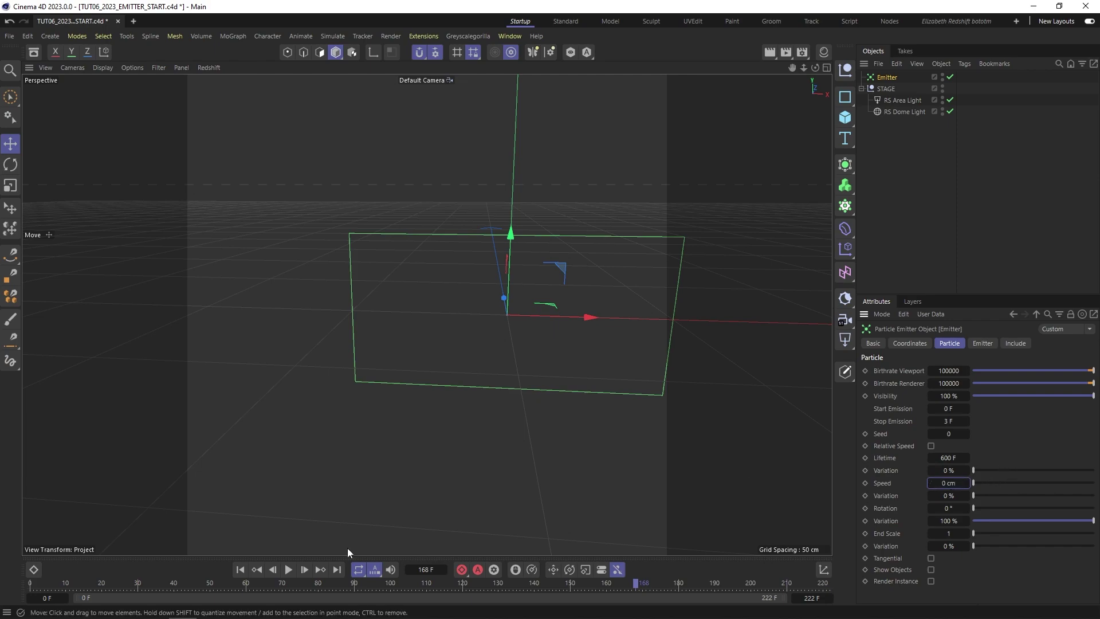
Step: Play the animation from the first frame, stop it, and inspect the emitted particles from another angle
click(241, 569)
click(287, 572)
click(288, 572)
mouse_move(480, 339)
alt+mouse_down()
mouse_move(527, 316)
mouse_move(473, 325)
alt+mouse_up()
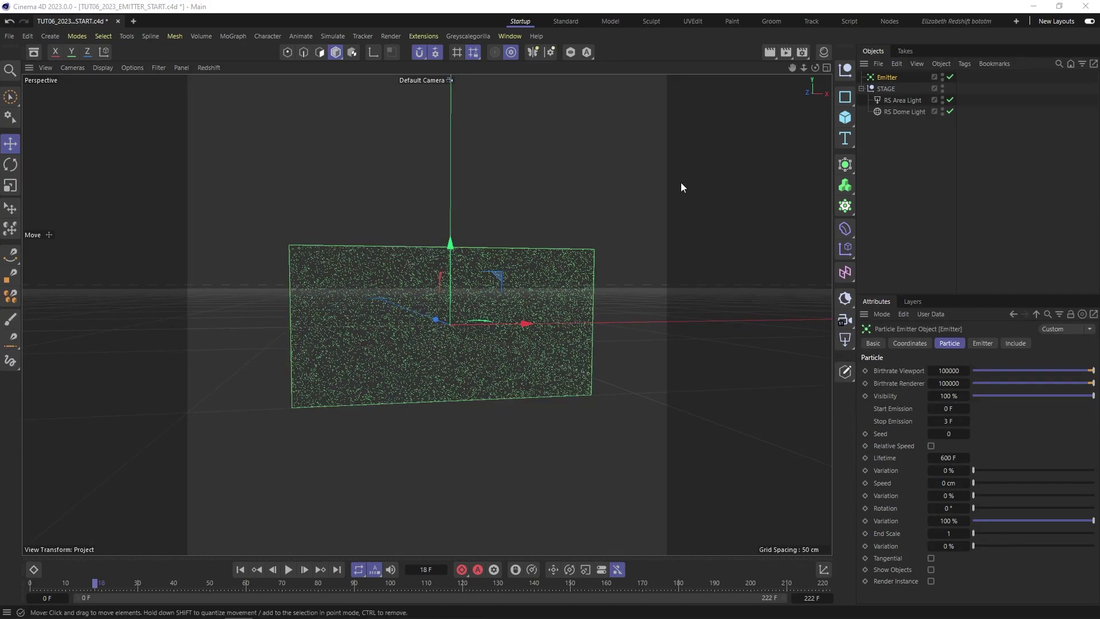
Step: Add a Field Force object to the scene
click(331, 37)
mouse_move(341, 55)
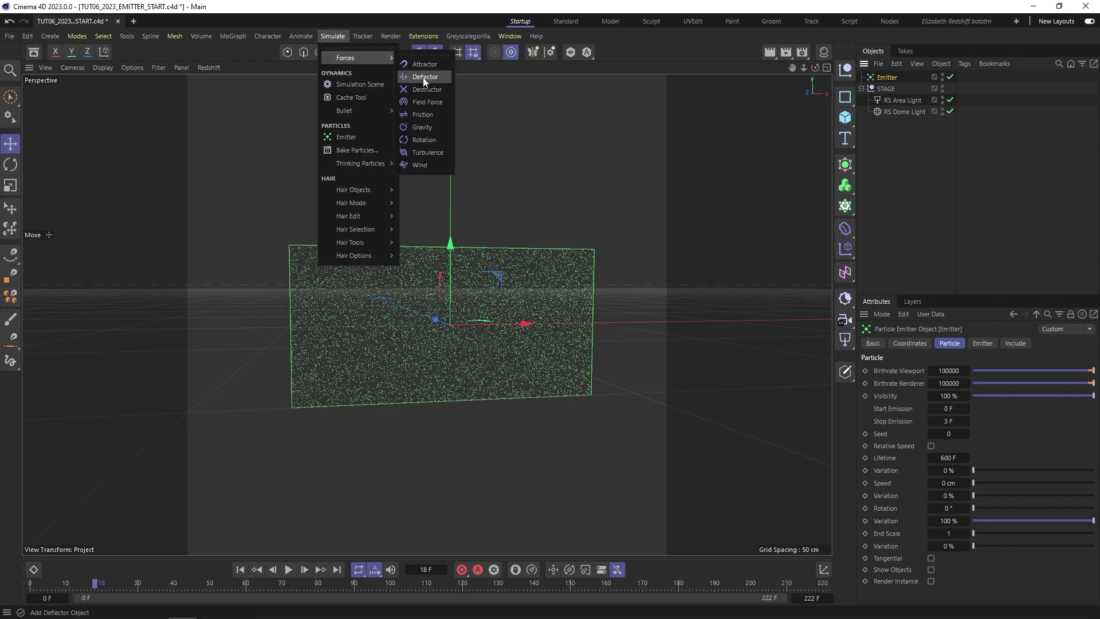
click(428, 102)
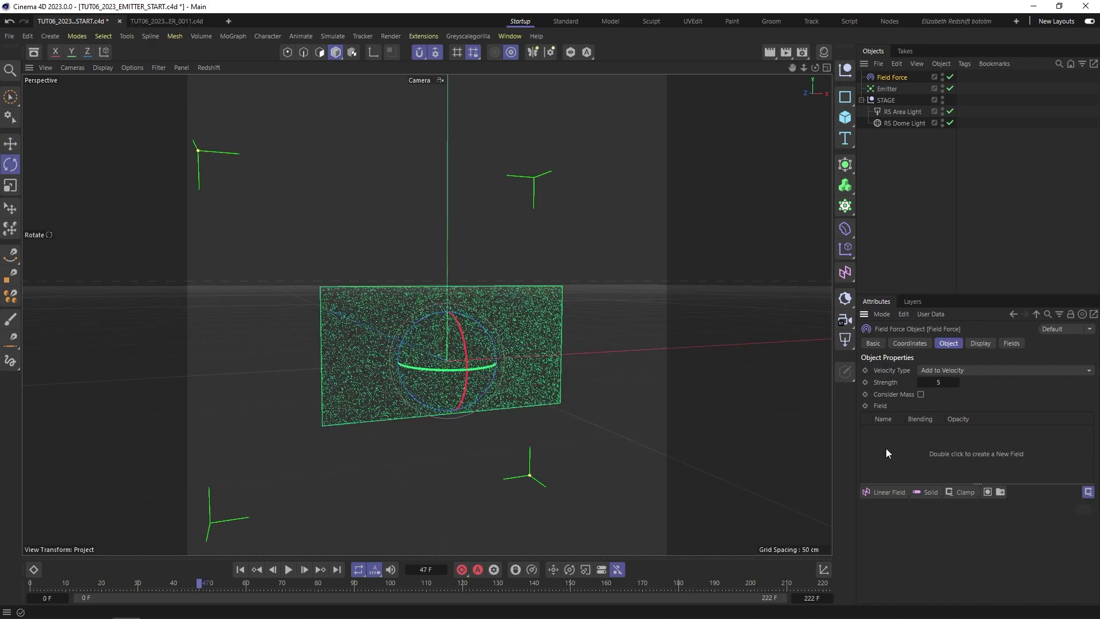
Step: Add a Random Field to the Field Force's field list
click(1009, 343)
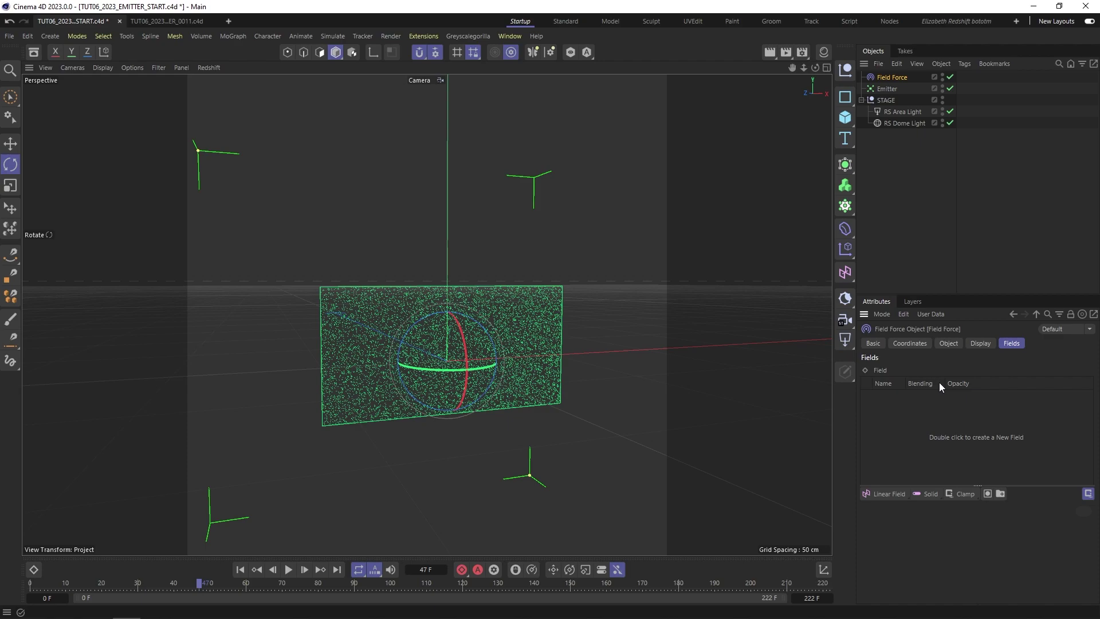
click(949, 343)
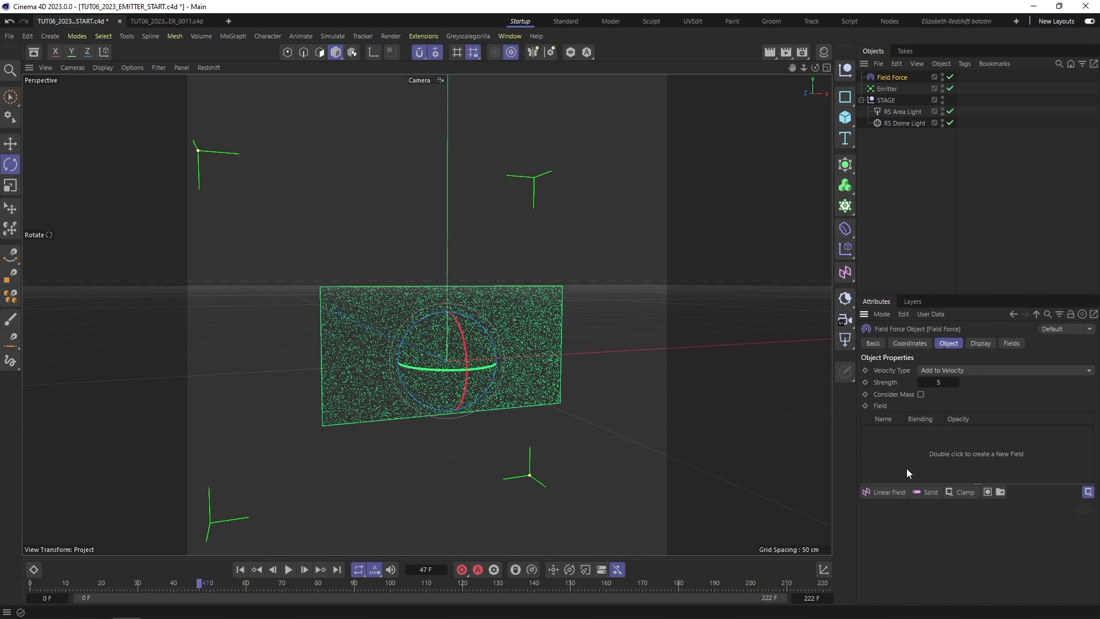
click(888, 490)
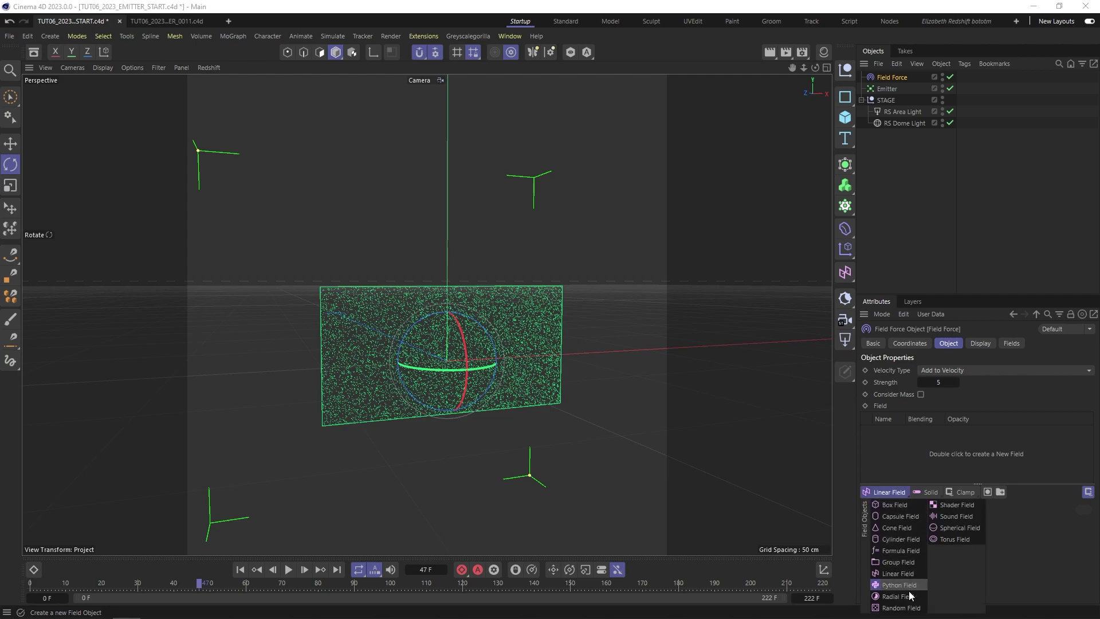
click(910, 609)
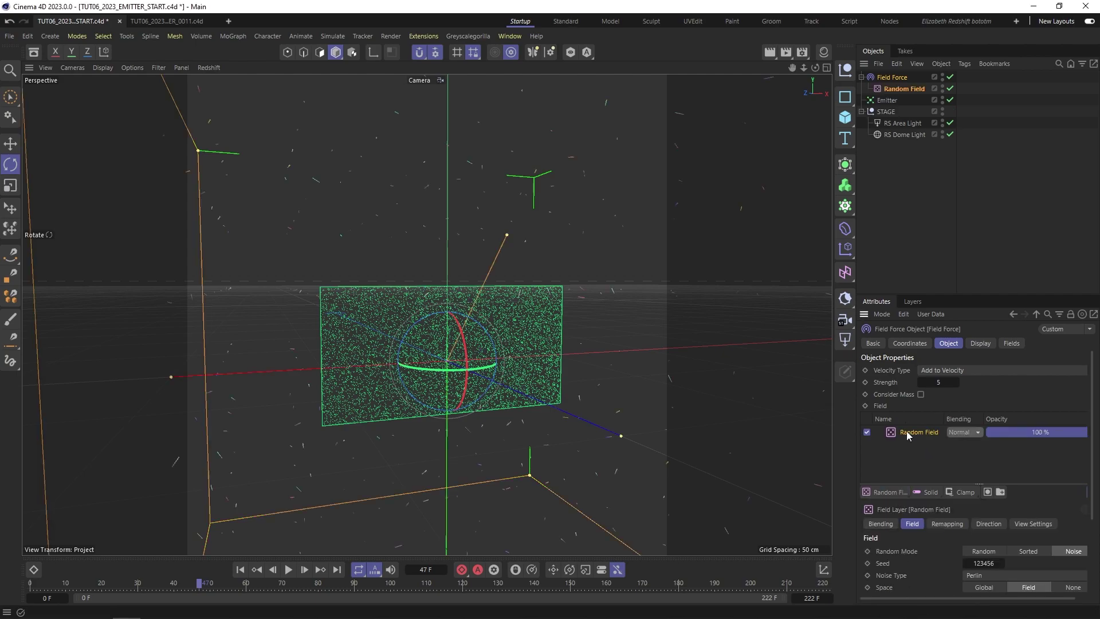
Step: Examine the Random Field's layer settings and available noise types within the Field Force's properties
scroll(936, 529, down, 3)
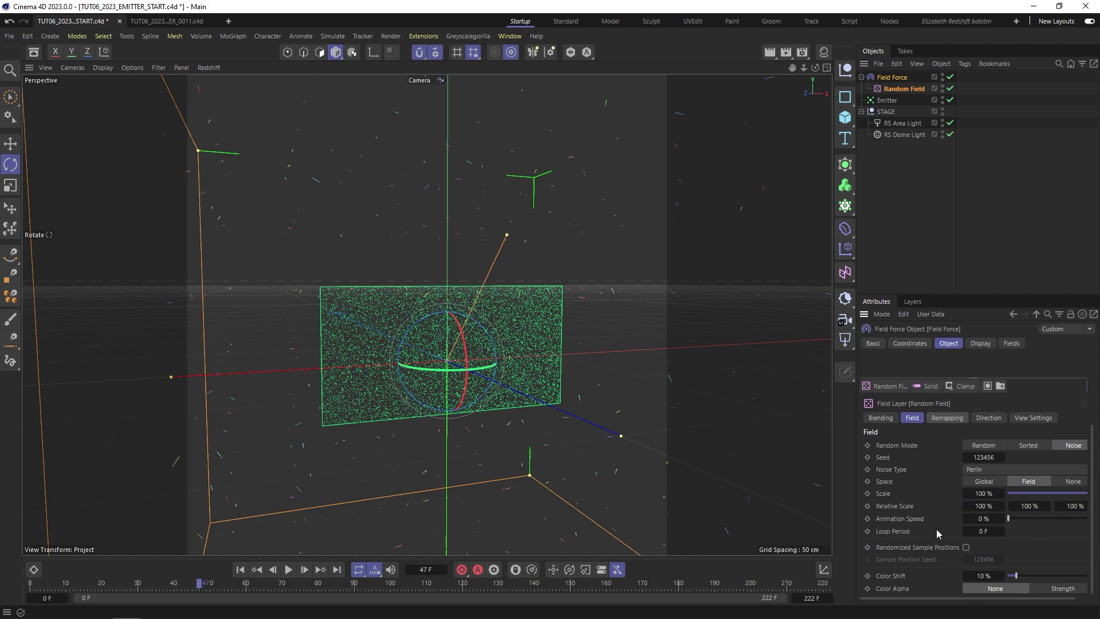
click(981, 469)
click(899, 467)
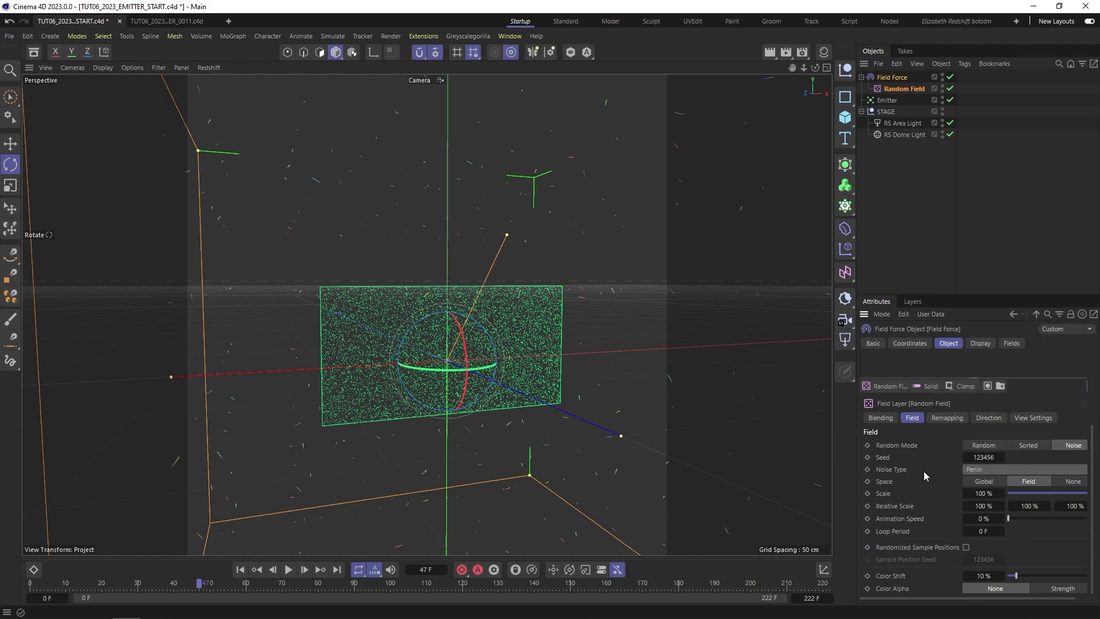
click(981, 471)
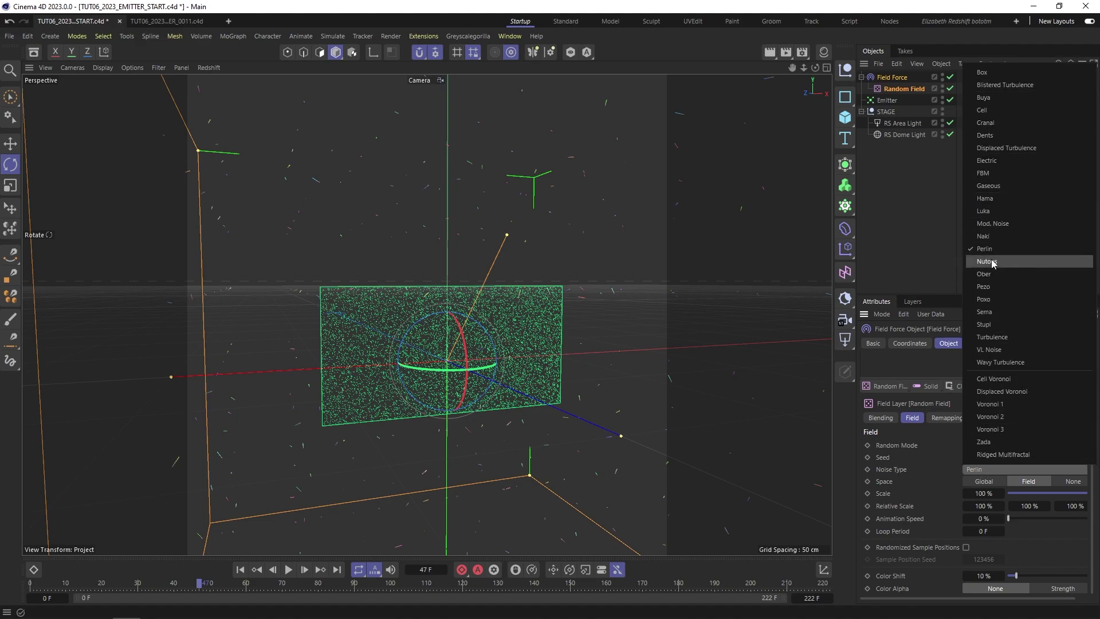
click(896, 461)
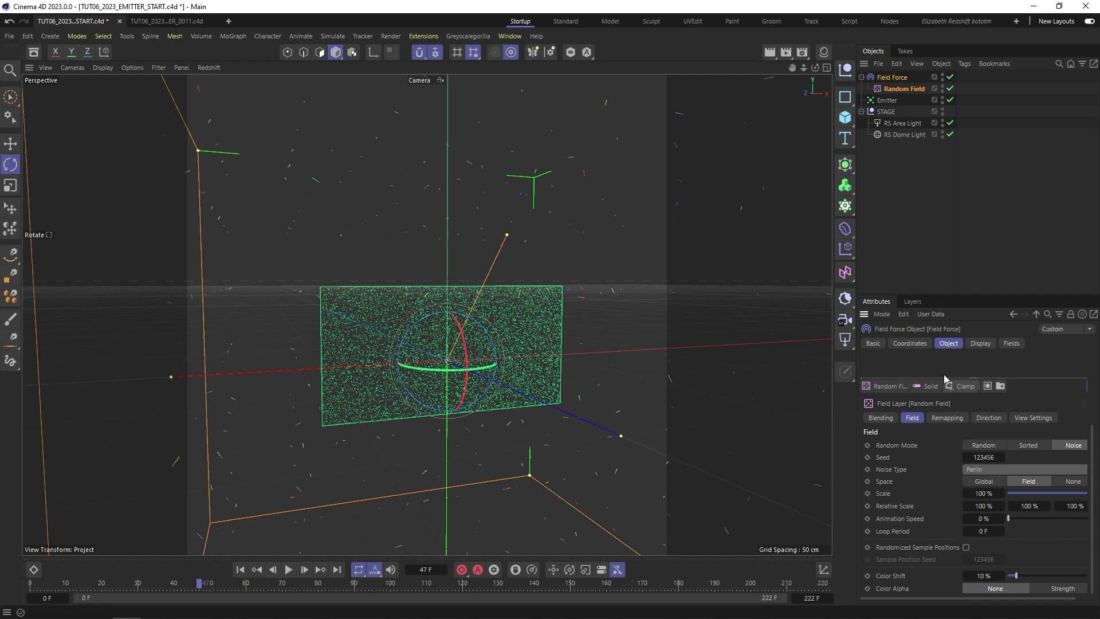
drag(949, 383, 948, 454)
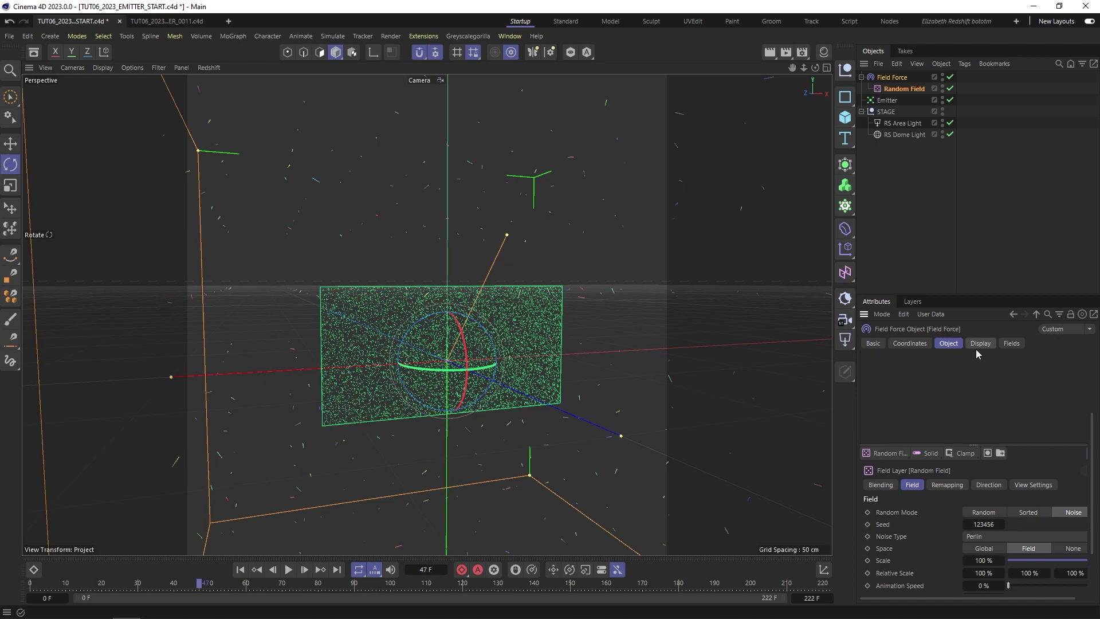
scroll(635, 401, down, 3)
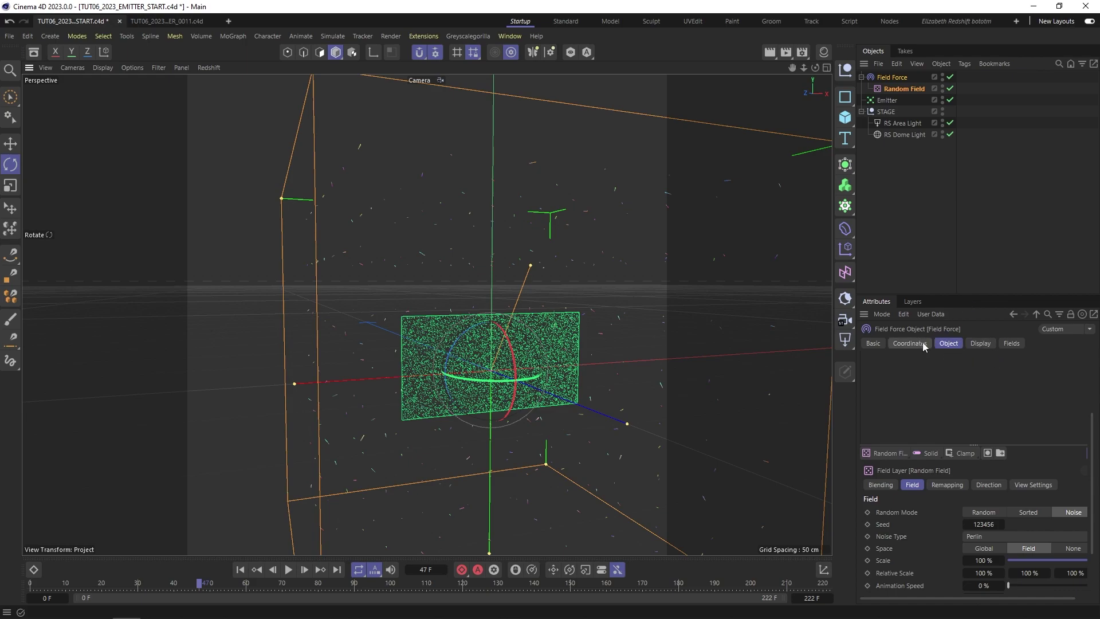
scroll(943, 402, up, 3)
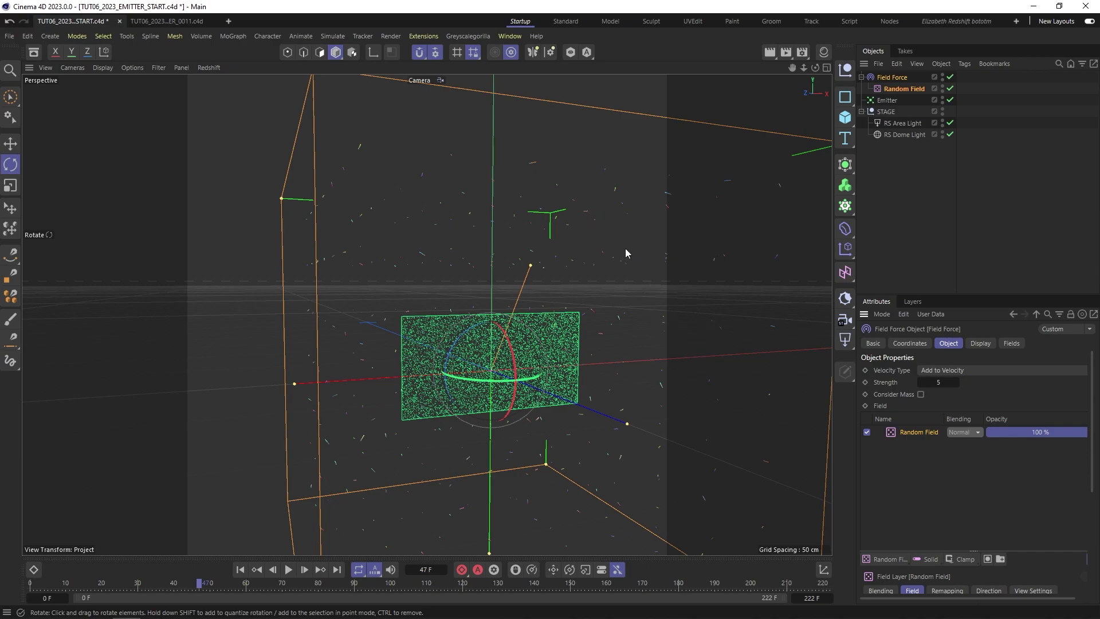
Step: Raise the Field Force's display Line Density to 38%
click(977, 343)
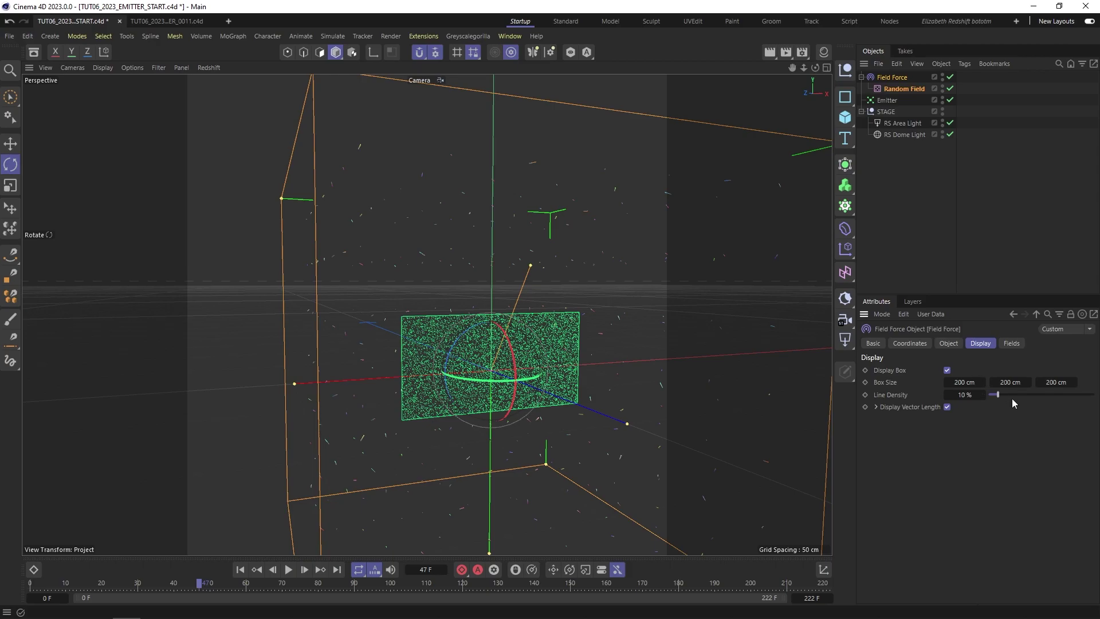
drag(999, 395, 1029, 398)
scroll(660, 367, down, 4)
scroll(660, 368, down, 3)
alt+drag(660, 367, 622, 379)
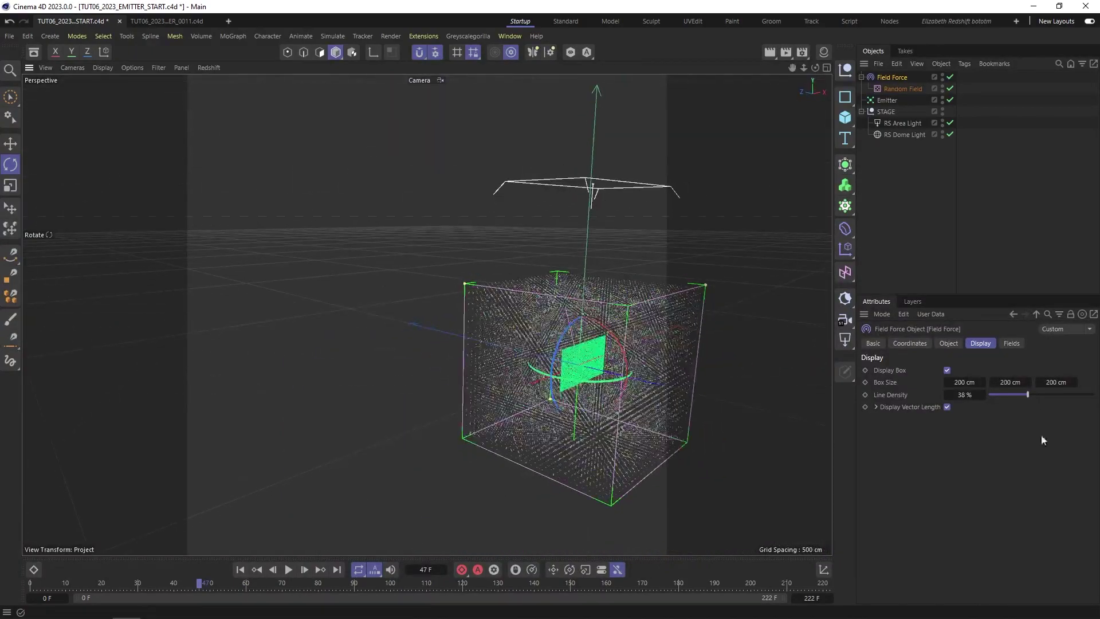
Step: Flatten the Field Force's display box by setting its third Box Size value to 0 cm
click(1053, 382)
text(0)
key(Return)
alt+drag(585, 352, 482, 329)
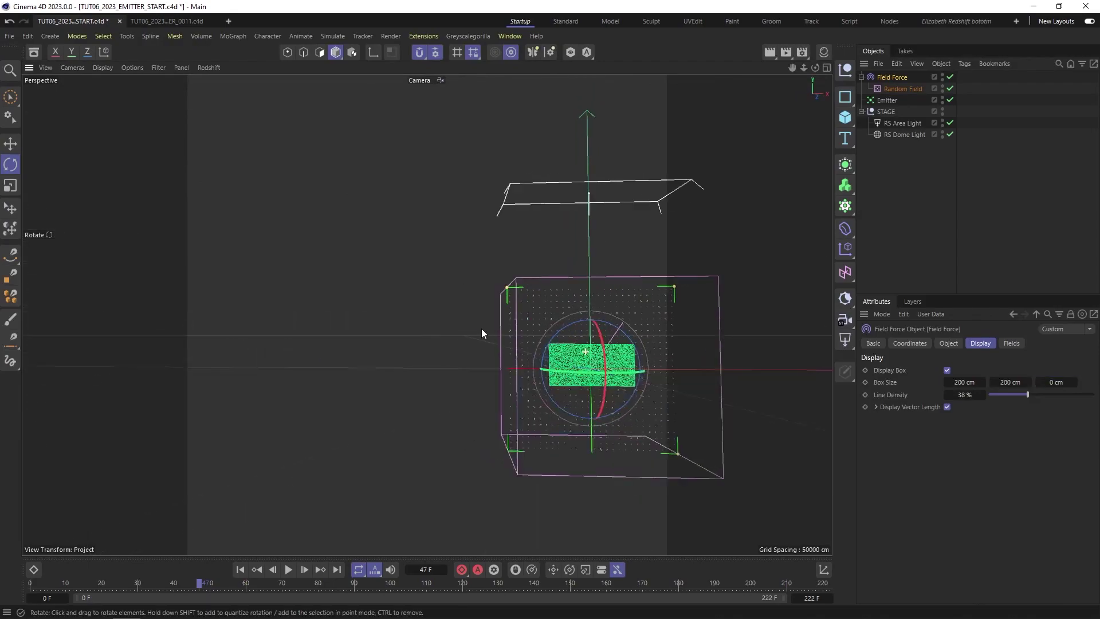
Step: Set the Field Force's display Line Density to 100% and its Scale Displayed Length to 2.24
drag(1026, 394, 1095, 394)
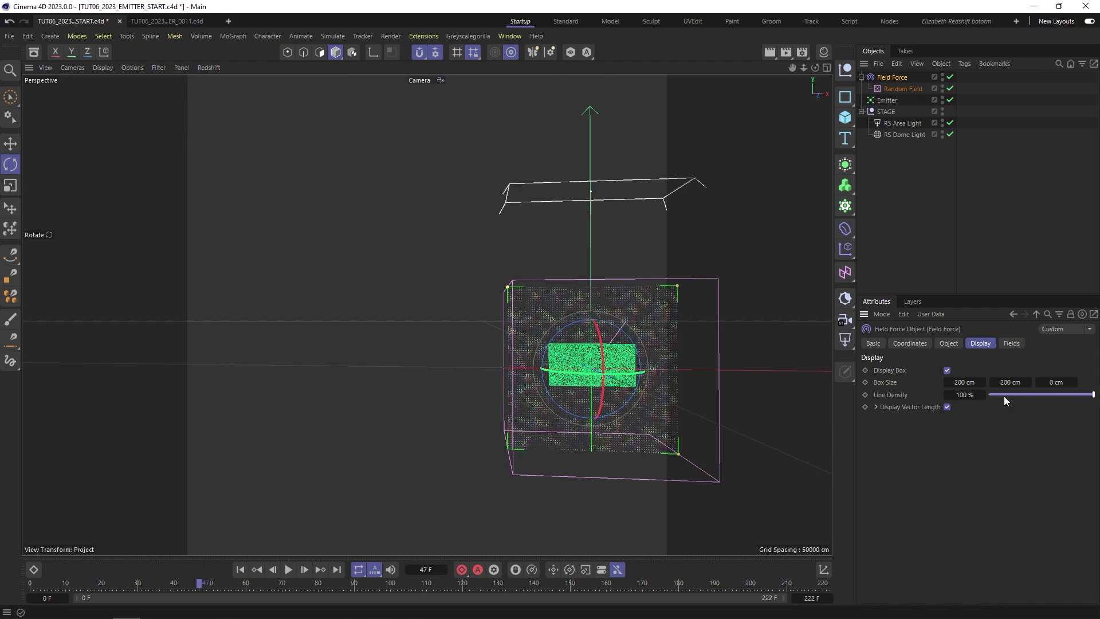
click(875, 406)
drag(986, 431, 1050, 431)
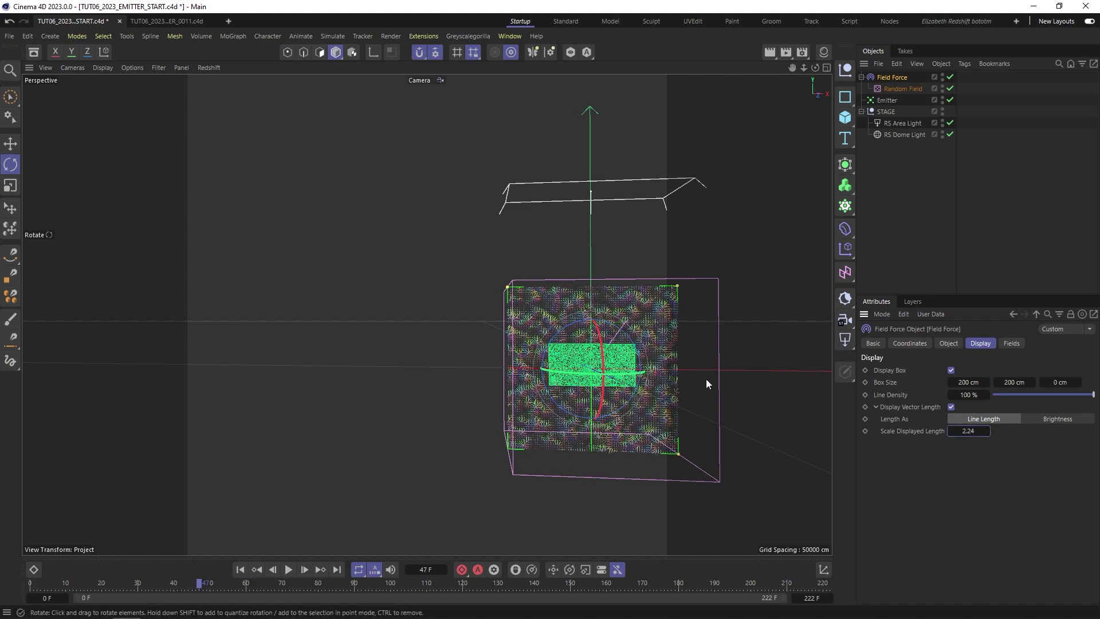
Step: Increase the Random Field's noise Scale to 581%
scroll(553, 352, up, 5)
click(891, 88)
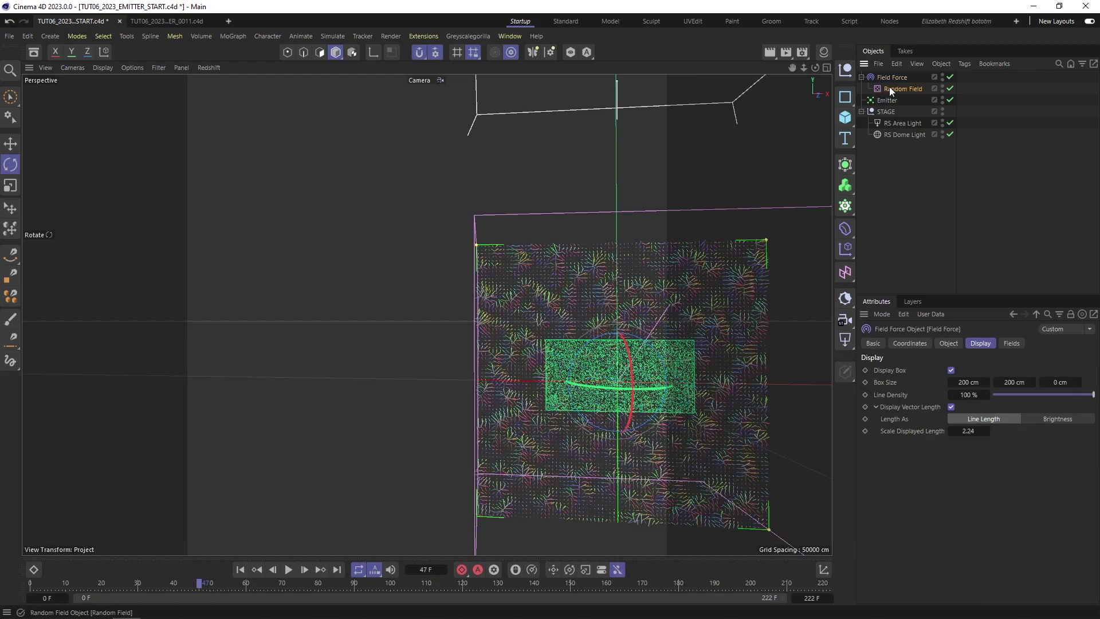
drag(981, 449, 1091, 449)
Step: Try the Voronoi 1 noise type on the Random Field, and switch it to Voronoi 3
click(981, 422)
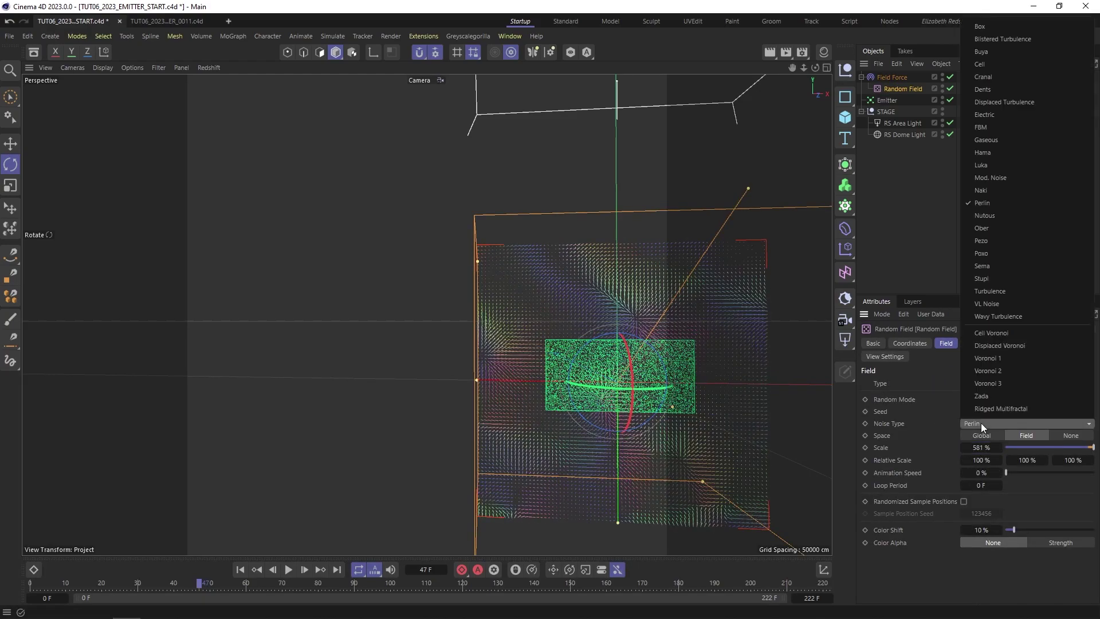
click(999, 359)
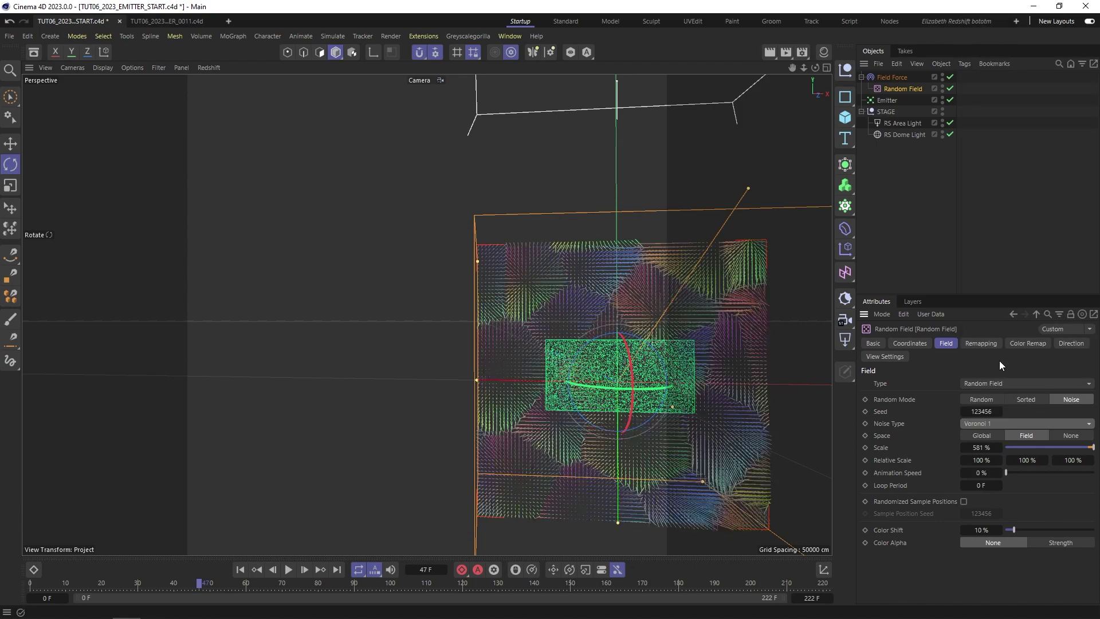
alt+drag(570, 425, 599, 434)
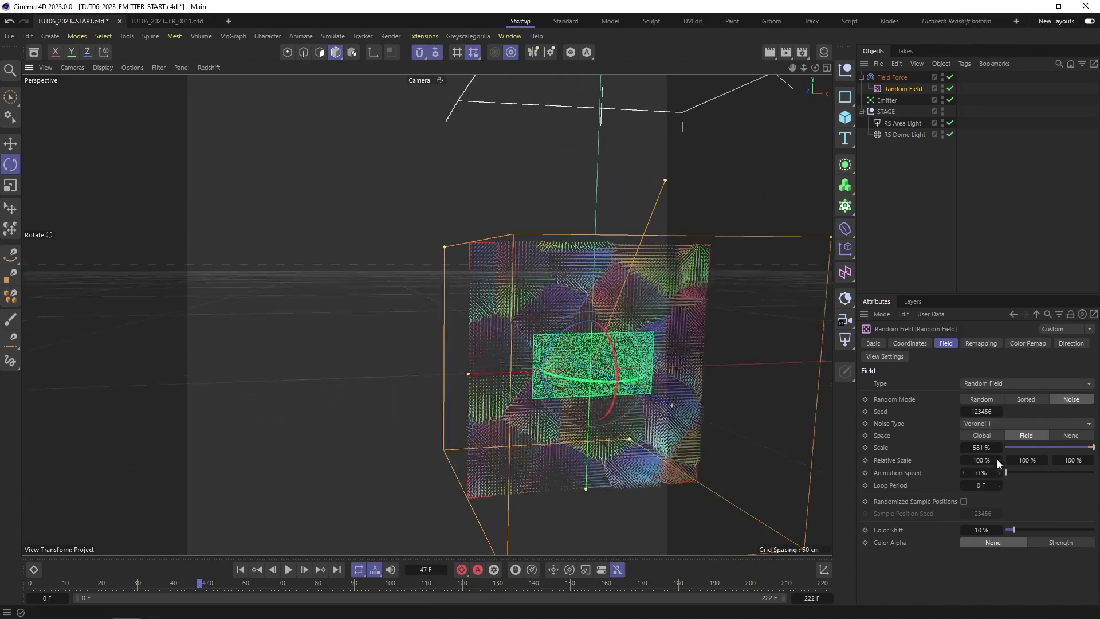
click(979, 424)
click(989, 379)
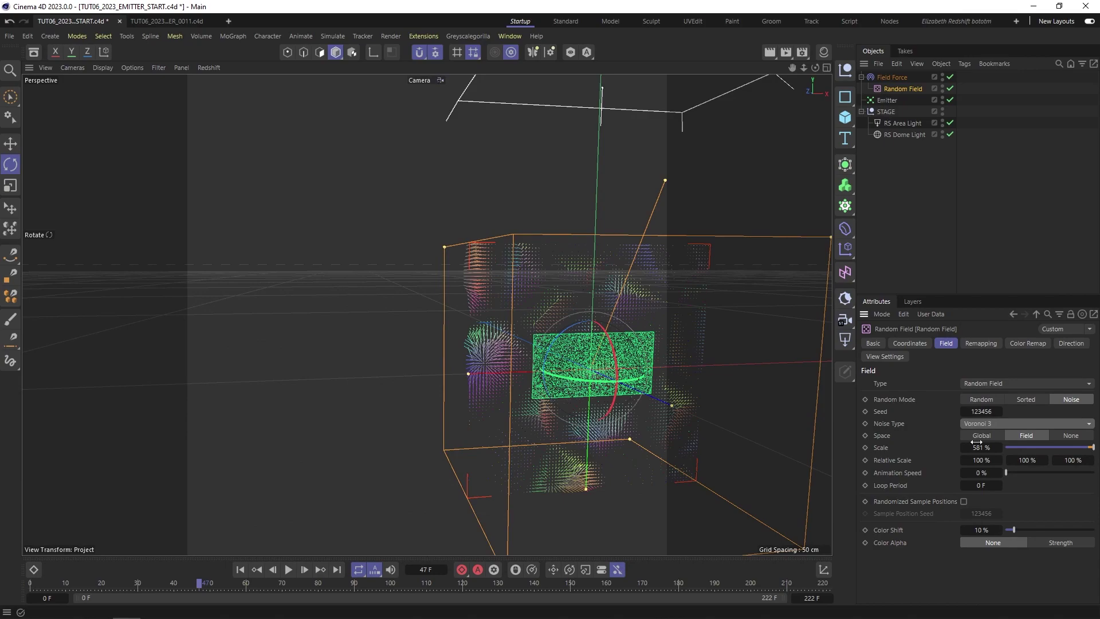
Step: Try the Voronoi 2 noise type on the Random Field and play the simulation to preview the particle motion
click(1012, 424)
click(1003, 372)
scroll(598, 370, up, 4)
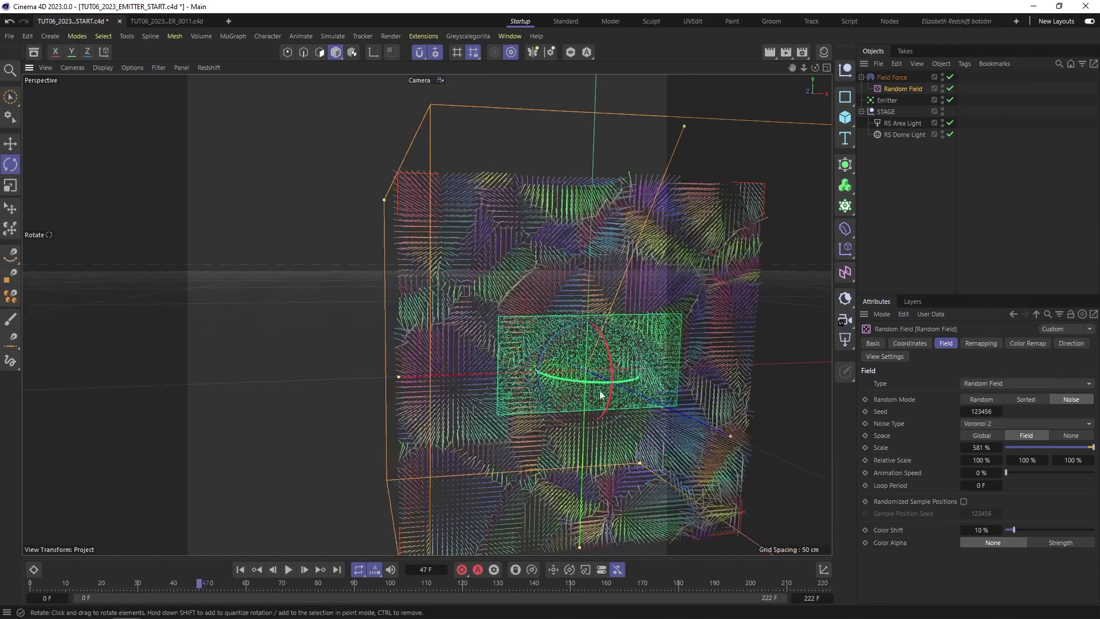
click(288, 570)
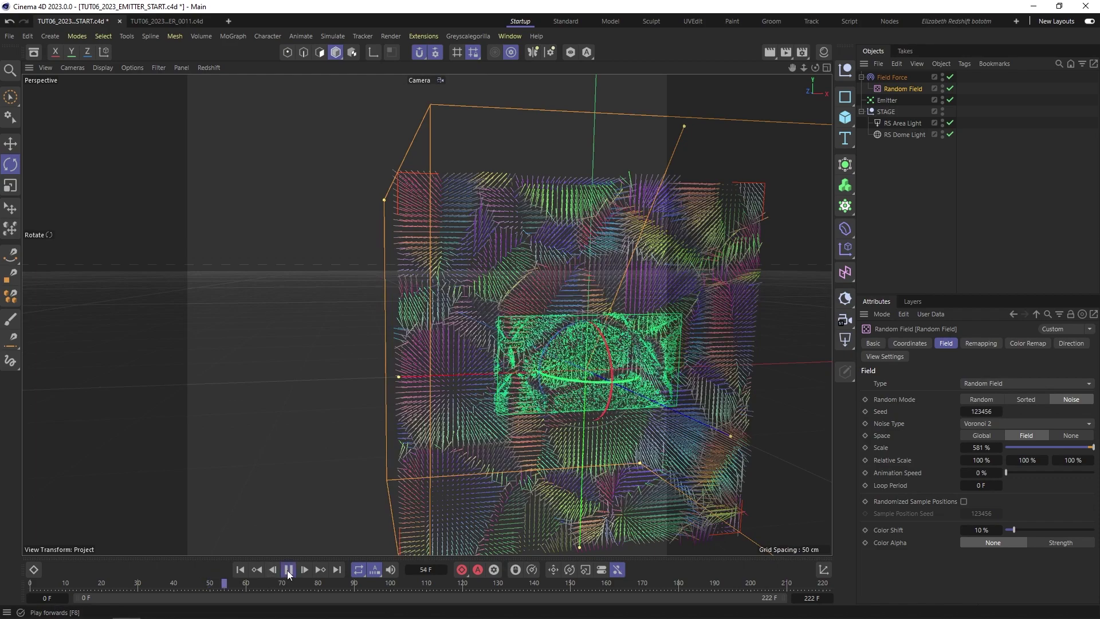
click(288, 570)
Step: Switch the Random Field's noise type to Voronoi 1 and replay the simulation from the first frame
click(1010, 424)
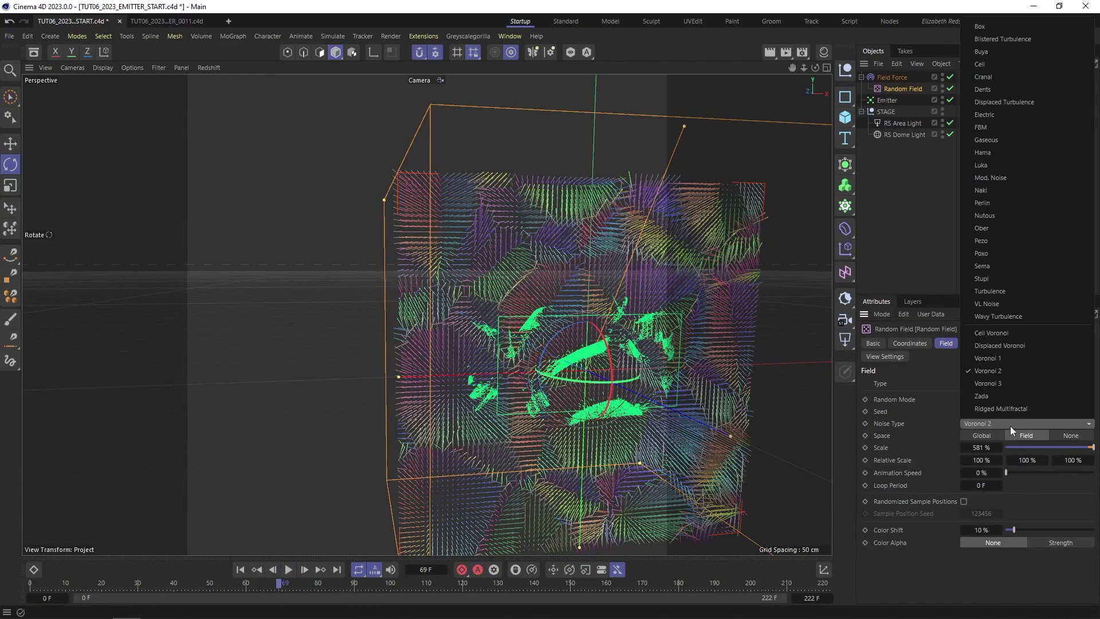
click(1006, 358)
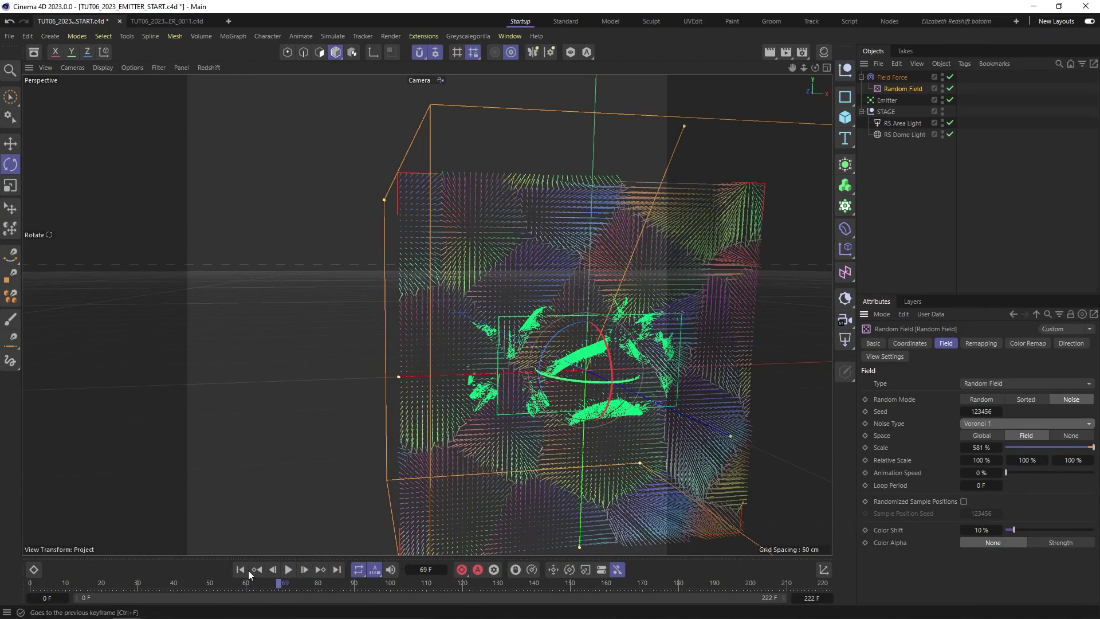
click(242, 569)
click(290, 570)
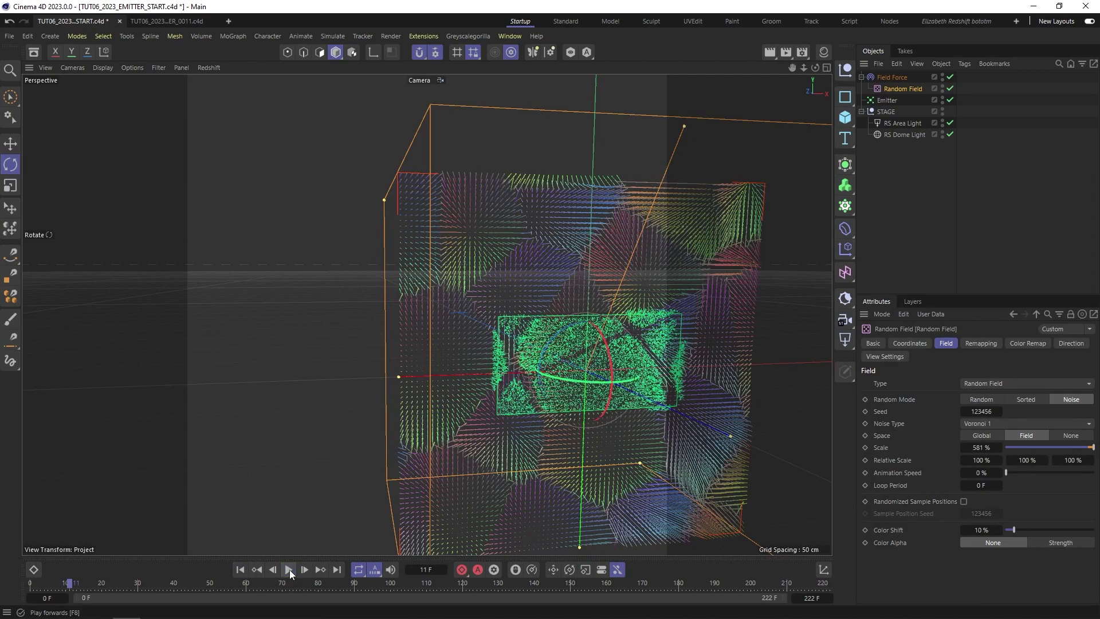
click(993, 385)
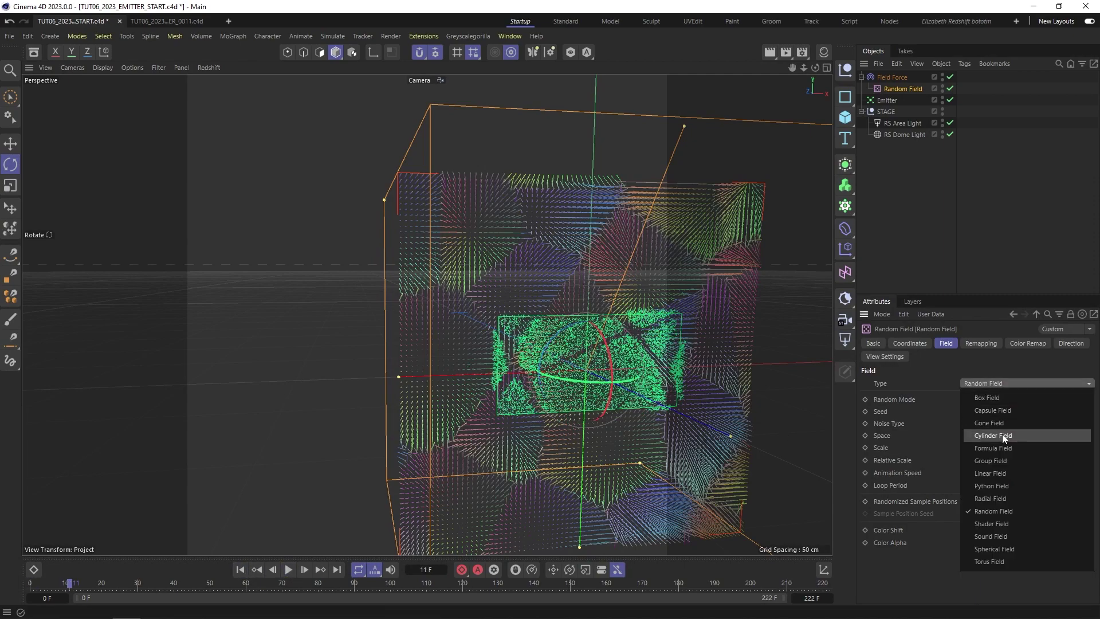
click(978, 361)
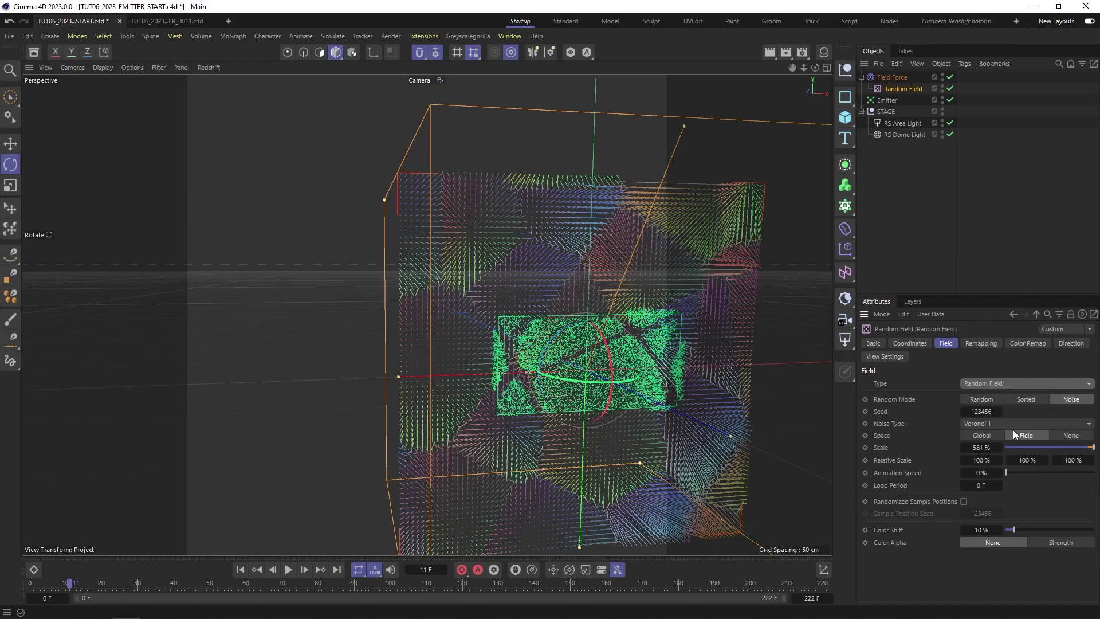
Step: Change the Random Field's noise type to Dents and continue playing the simulation to preview it
click(984, 424)
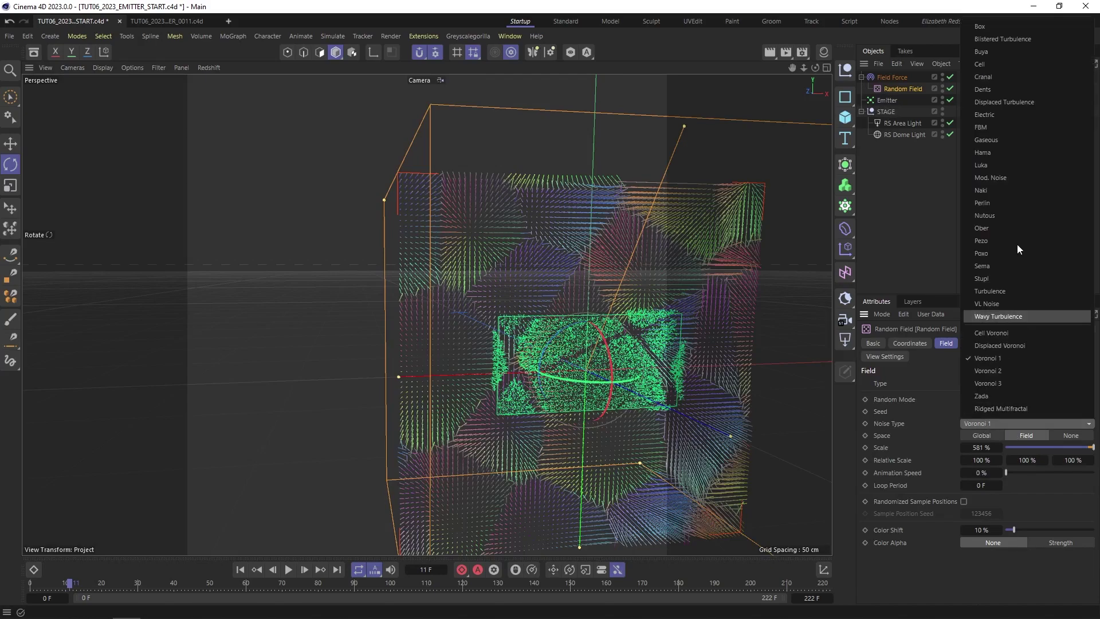
click(994, 88)
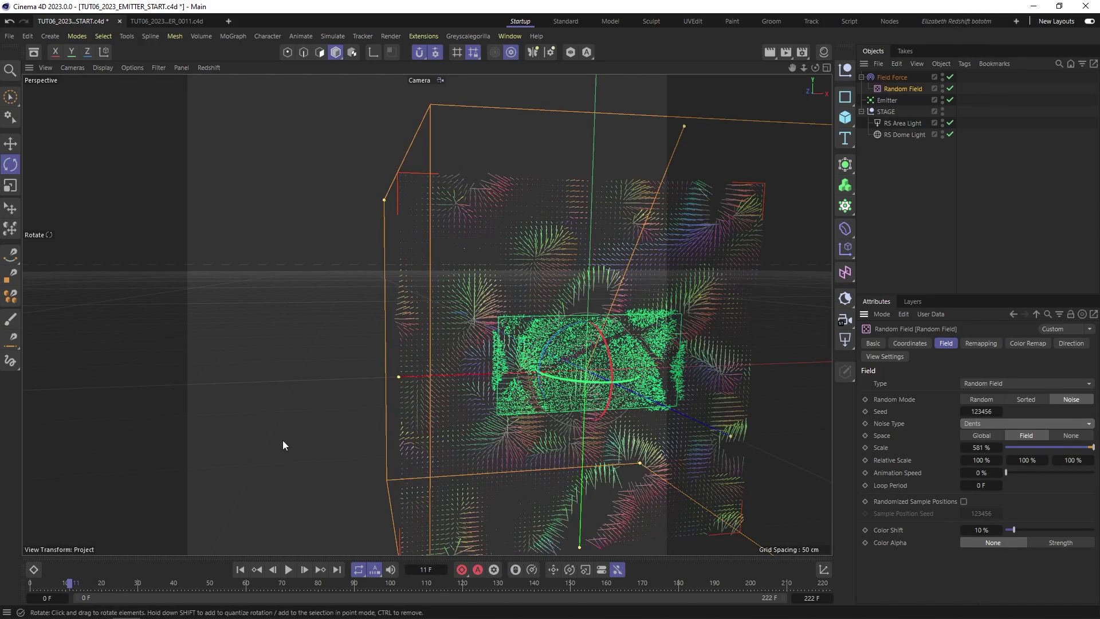
click(288, 570)
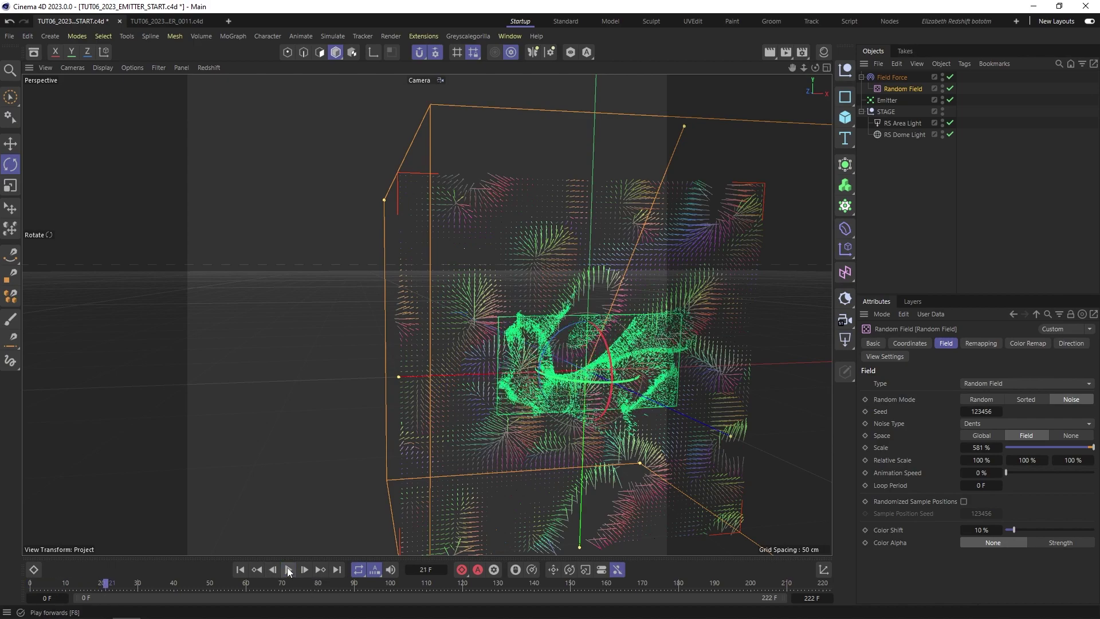
Step: Reduce the Random Field's noise Scale to 240% and look closely at the resulting force vectors
drag(981, 447, 858, 448)
scroll(587, 396, up, 5)
alt+drag(586, 401, 609, 382)
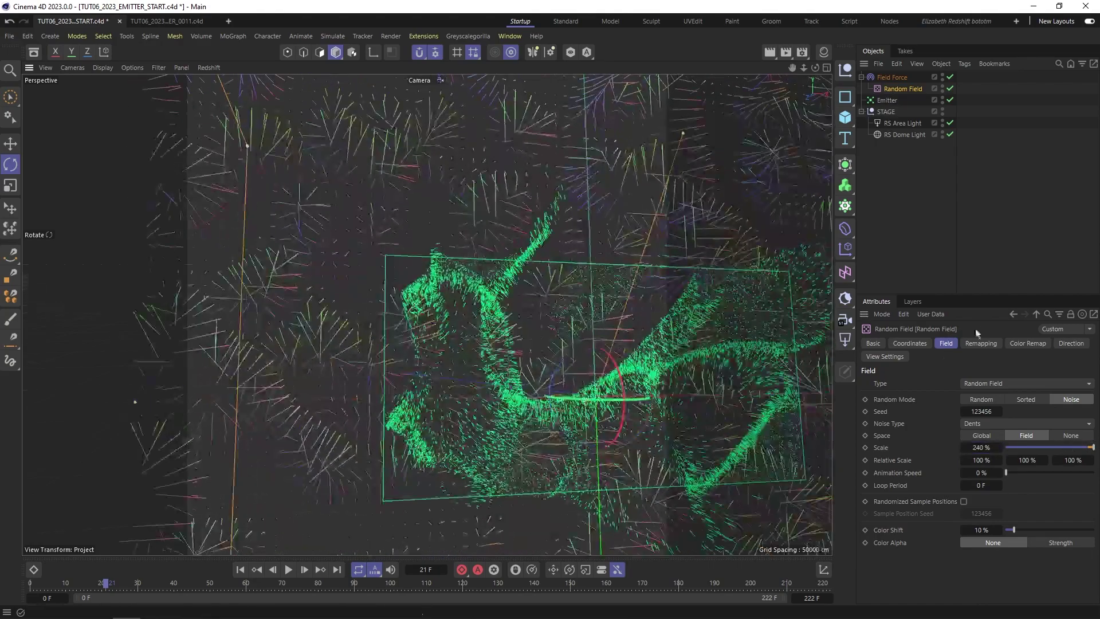
Step: Set the Random Field's noise type to Wavy Turbulence and replay the simulation from the first frame
click(892, 77)
click(898, 89)
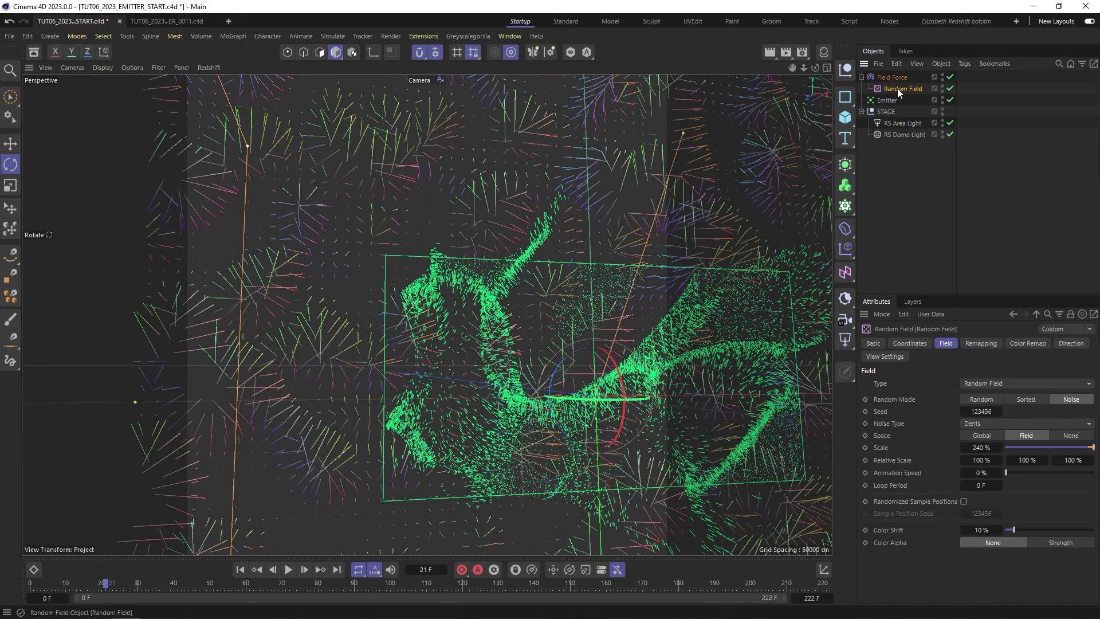
click(980, 424)
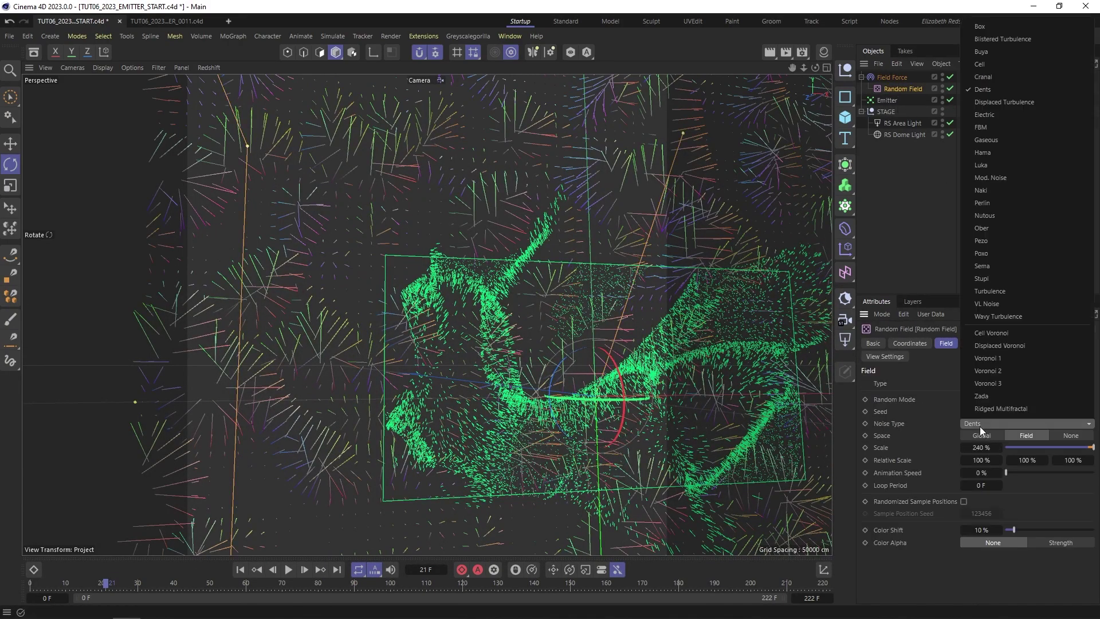
click(1010, 316)
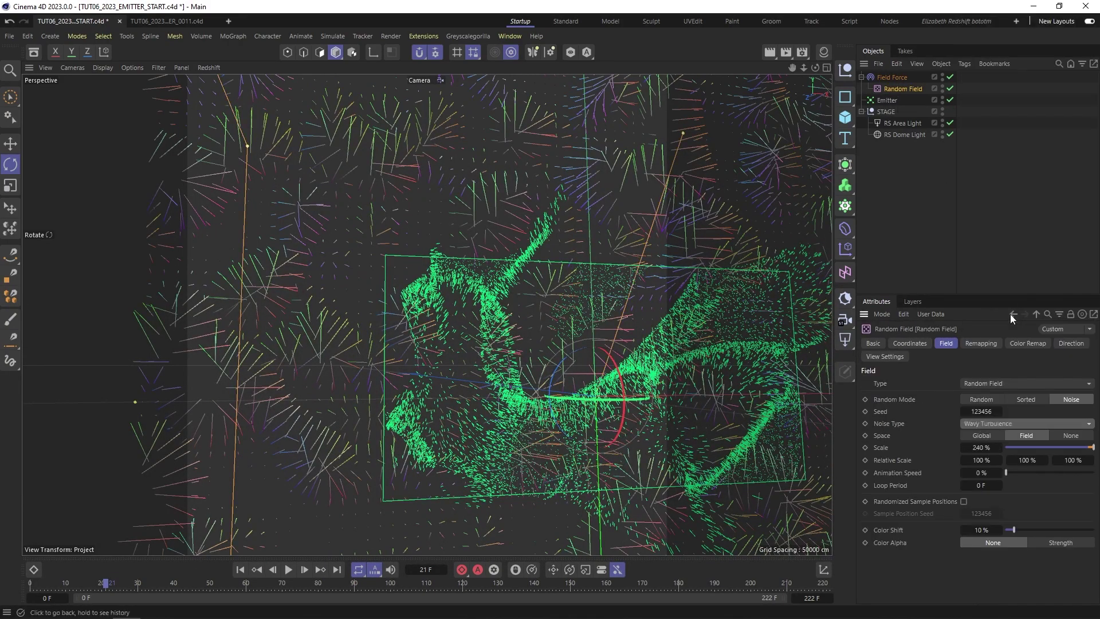
click(241, 570)
click(289, 569)
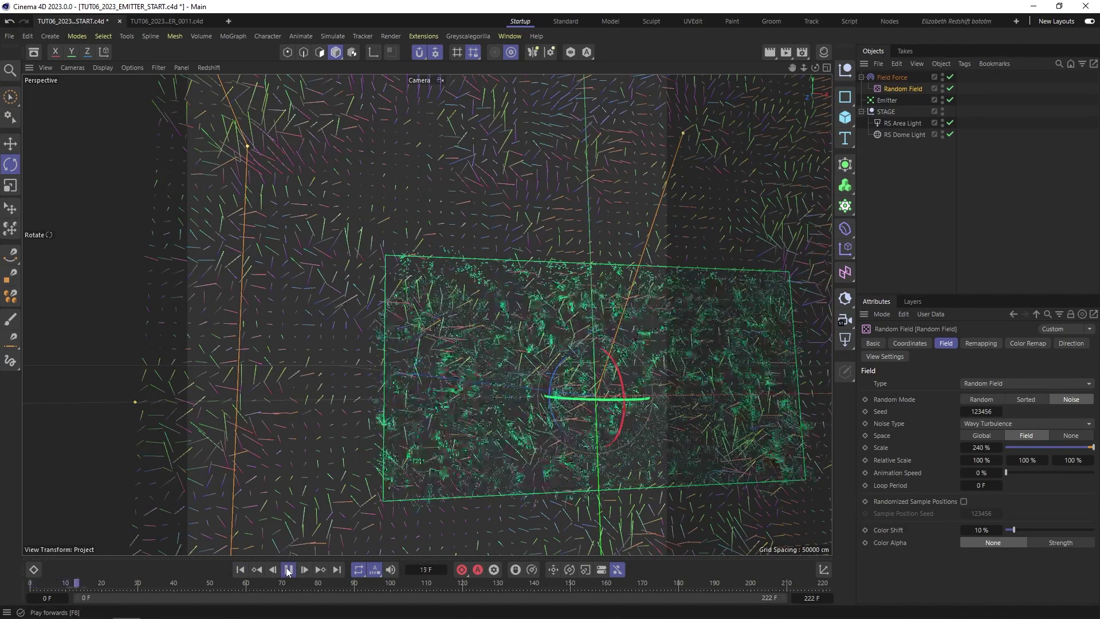
Step: Increase the Random Field's noise Scale to 1038% and replay the simulation from the first frame
drag(980, 447, 1089, 447)
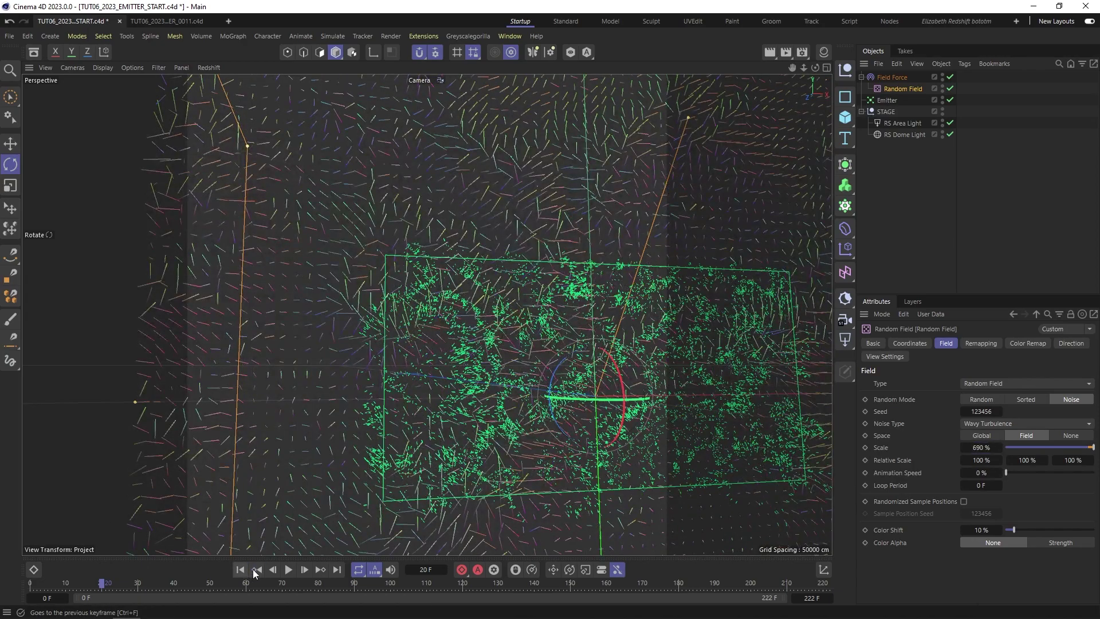
click(289, 570)
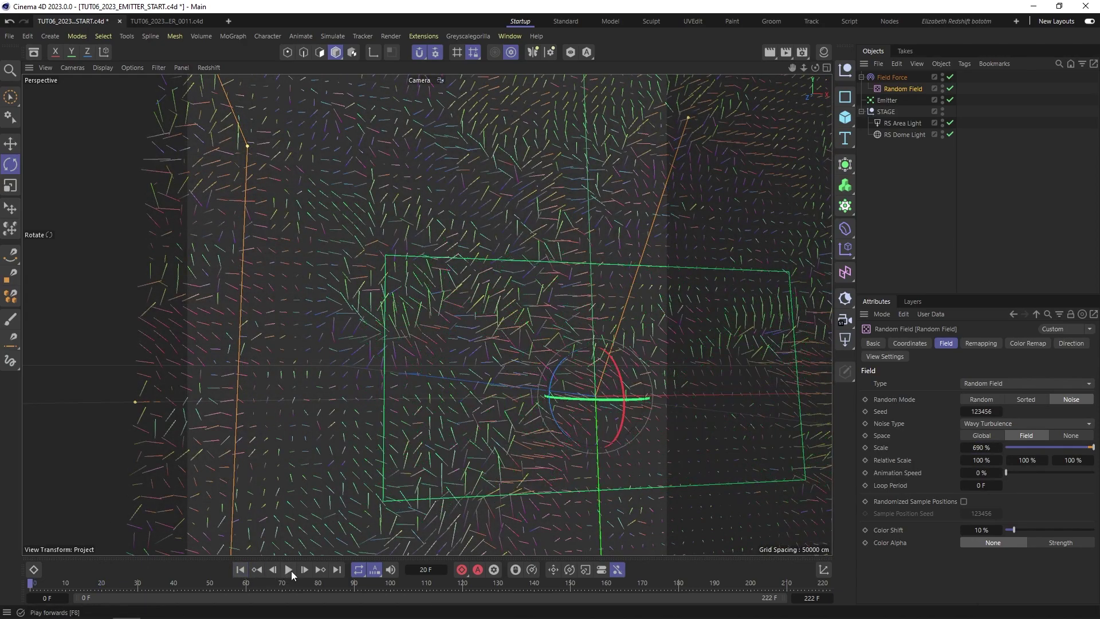
drag(978, 448, 1062, 448)
click(240, 570)
click(289, 570)
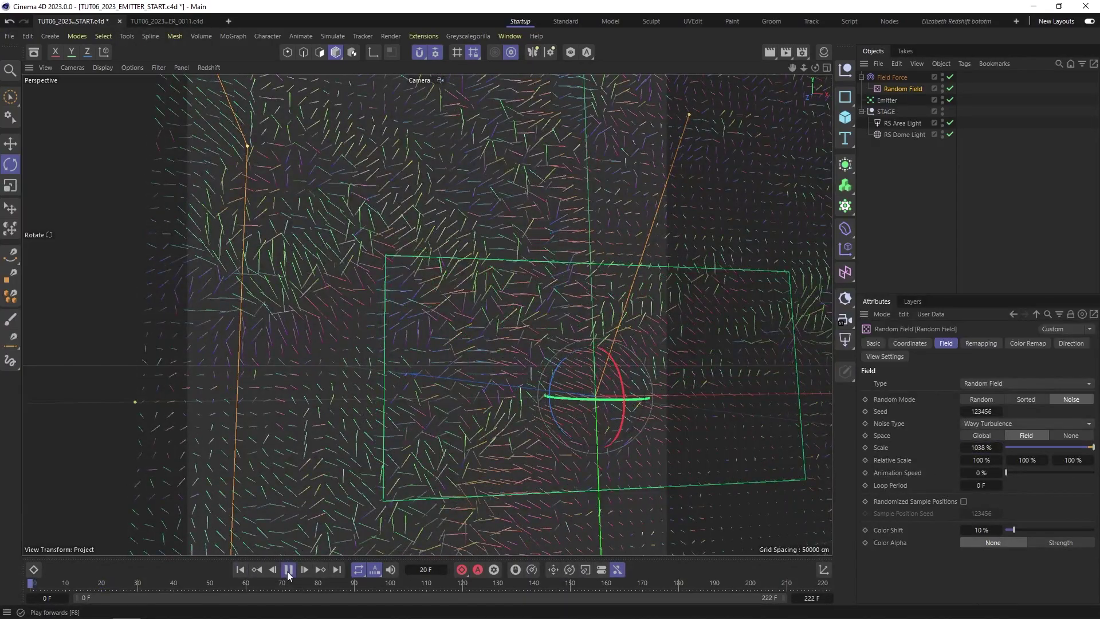
alt+drag(582, 310, 543, 335)
Step: Lower the Random Field's opacity in the Field Force's field list to 9.9% and replay the simulation from the start
click(894, 77)
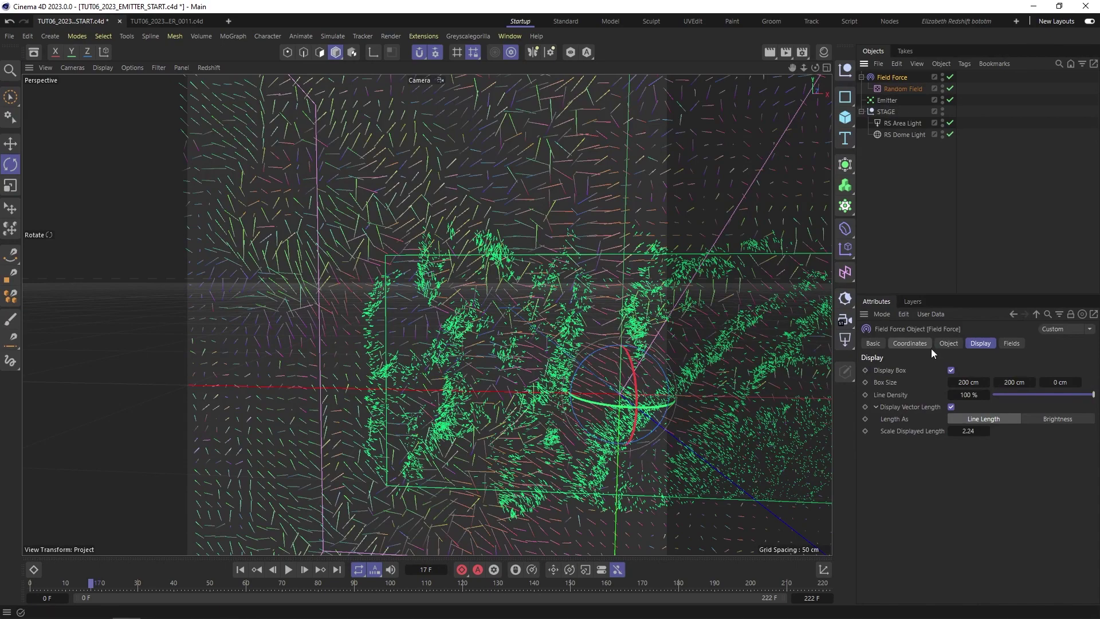
click(949, 342)
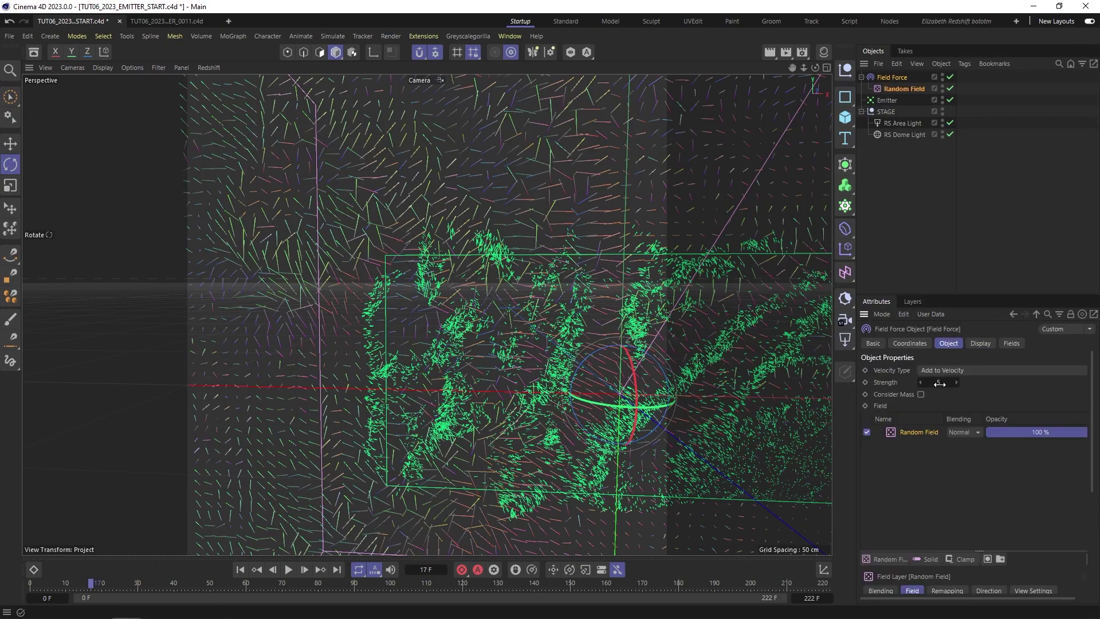
drag(1086, 438, 996, 431)
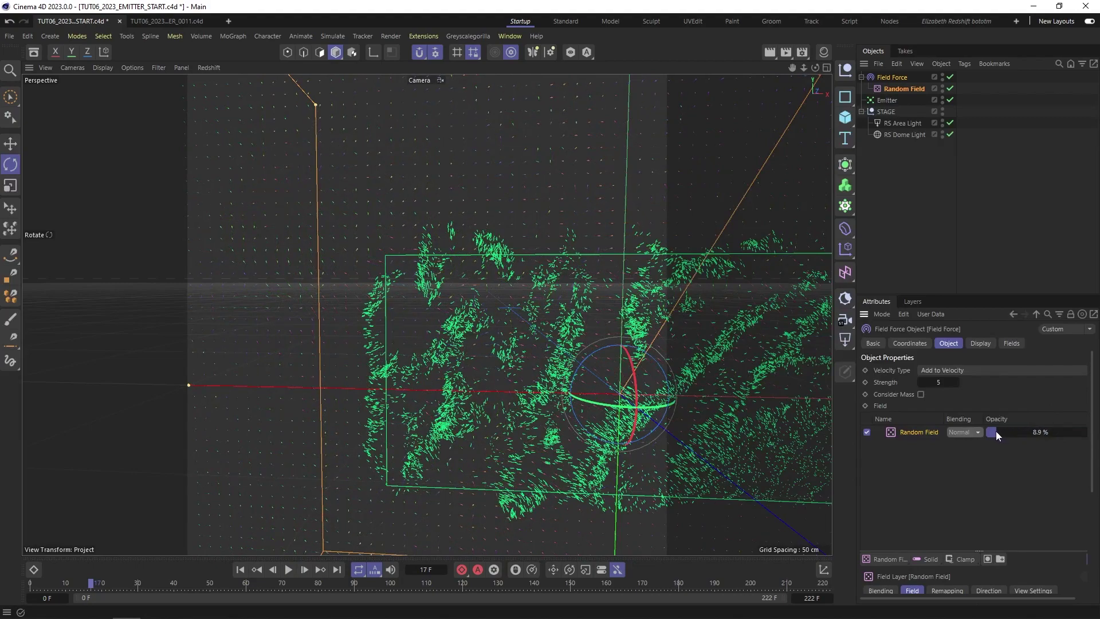
click(242, 571)
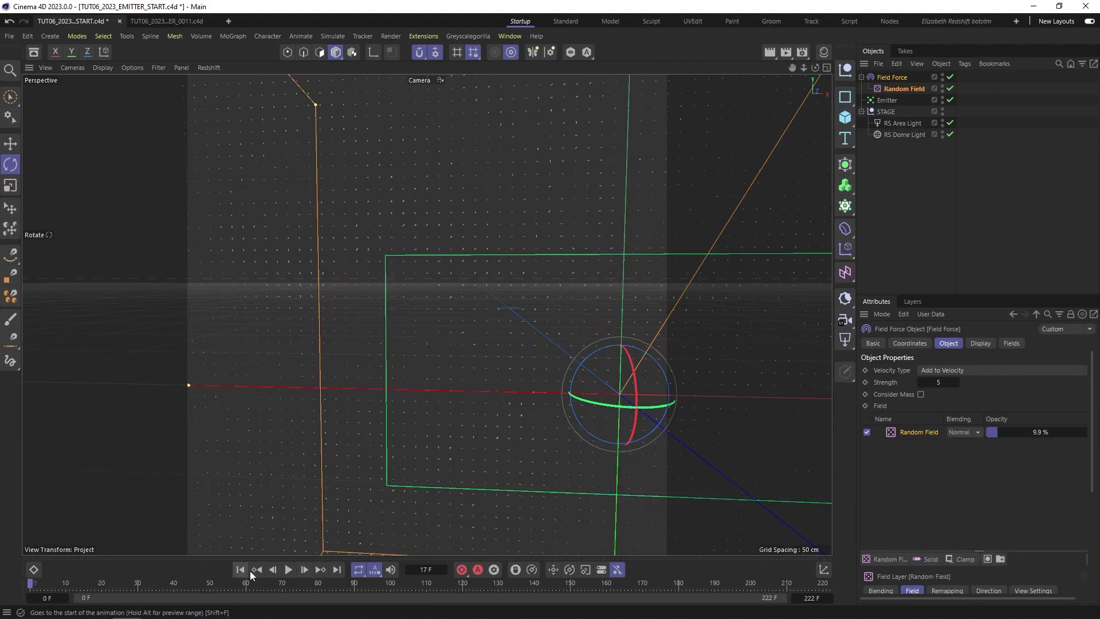
click(285, 574)
click(284, 574)
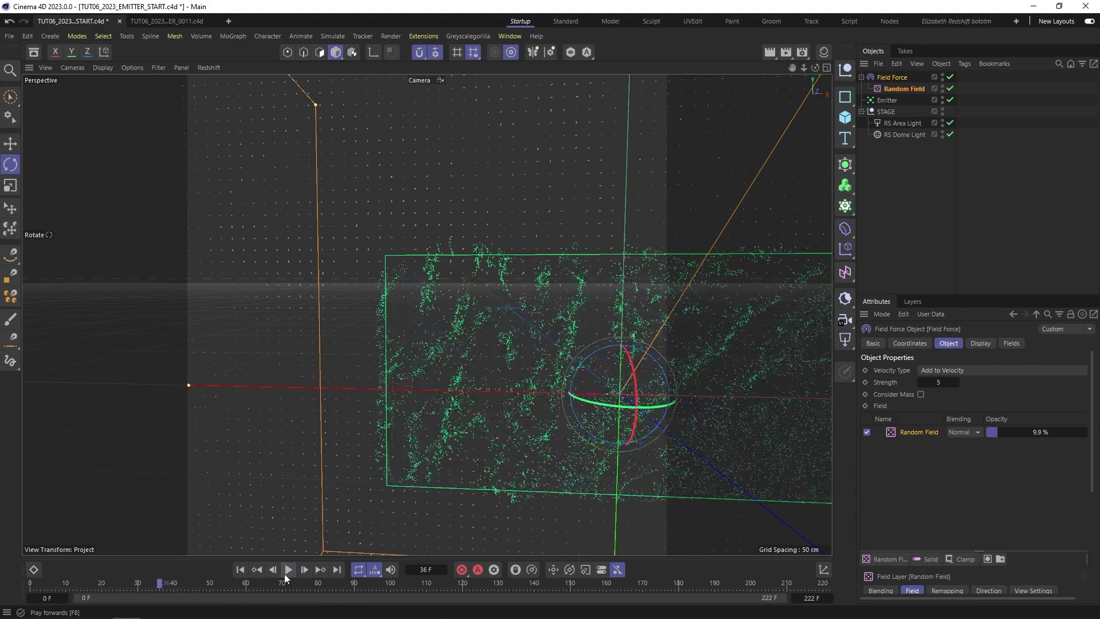
Step: Reduce the Random Field's opacity in the Field Force to 2.6%, and hide the Field Force in the viewport
click(992, 435)
click(240, 569)
click(287, 572)
mouse_move(530, 369)
alt+mouse_down()
mouse_move(633, 355)
mouse_move(539, 339)
mouse_move(537, 369)
mouse_move(556, 366)
mouse_move(539, 372)
alt+mouse_up()
alt+middle_drag(610, 357, 591, 317)
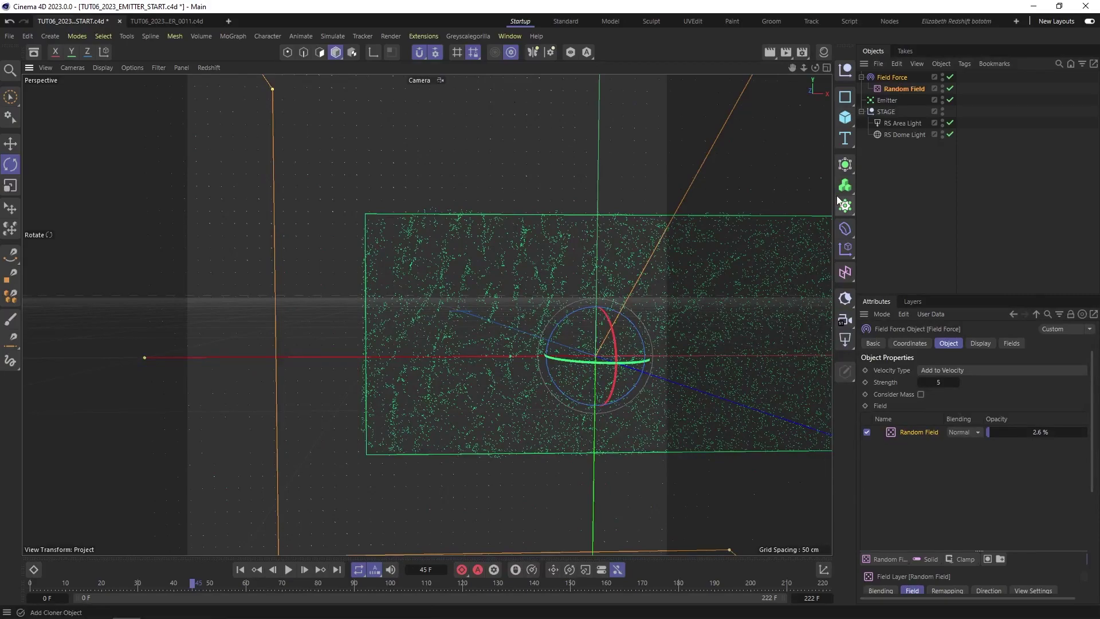
alt+drag(301, 335, 363, 339)
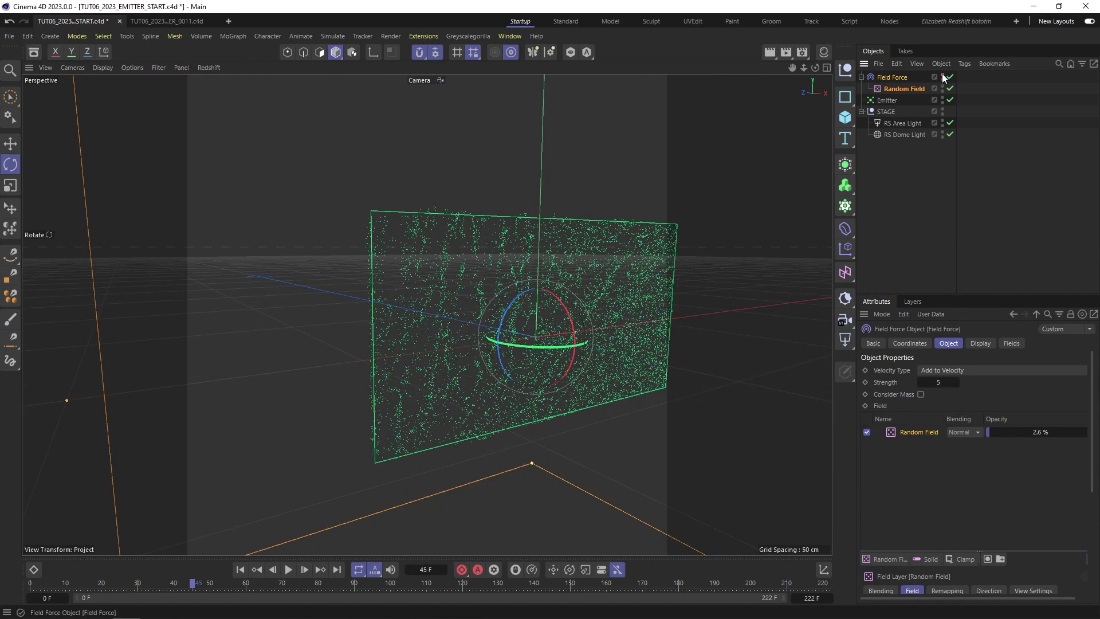
alt+drag(517, 319, 345, 312)
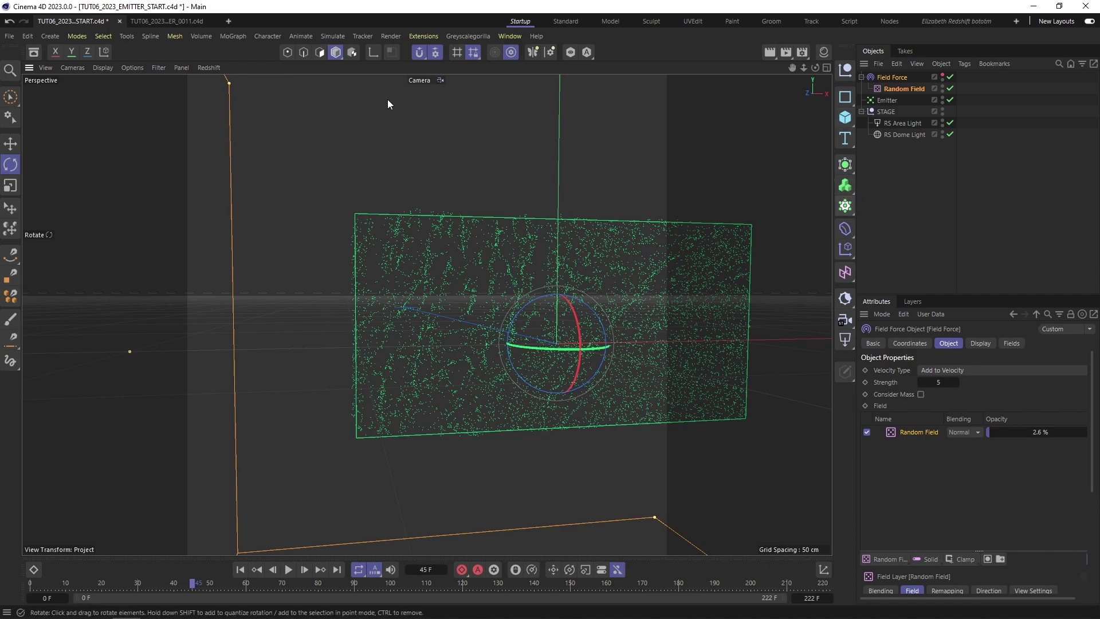
Step: Add a second particle Emitter to the scene and set its heading rotation (R.H) to 90°
click(332, 36)
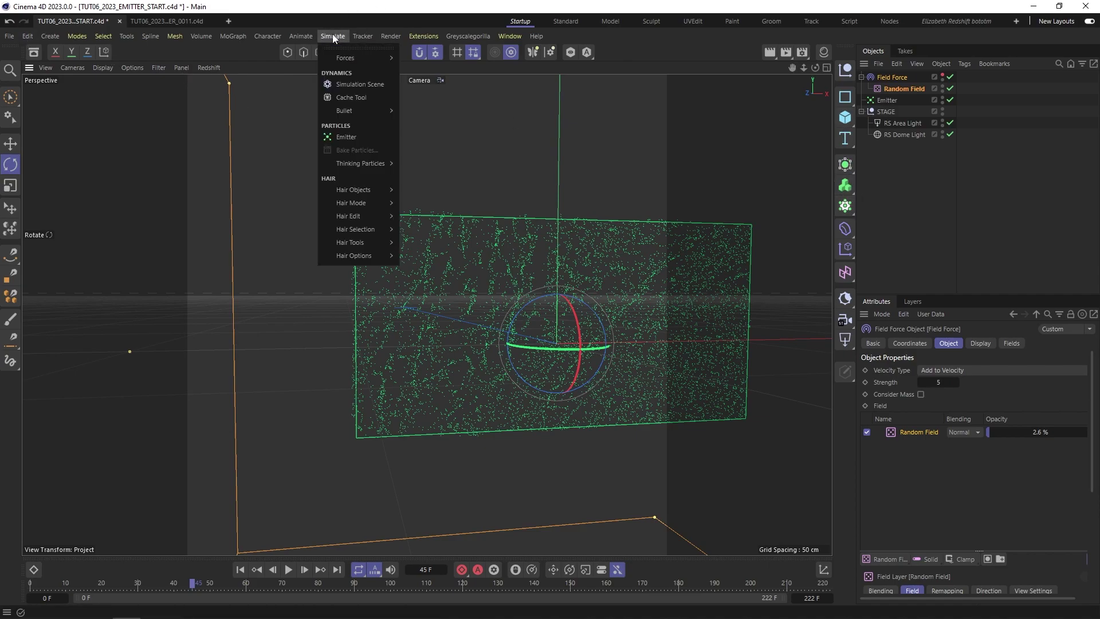
click(344, 136)
scroll(486, 391, down, 3)
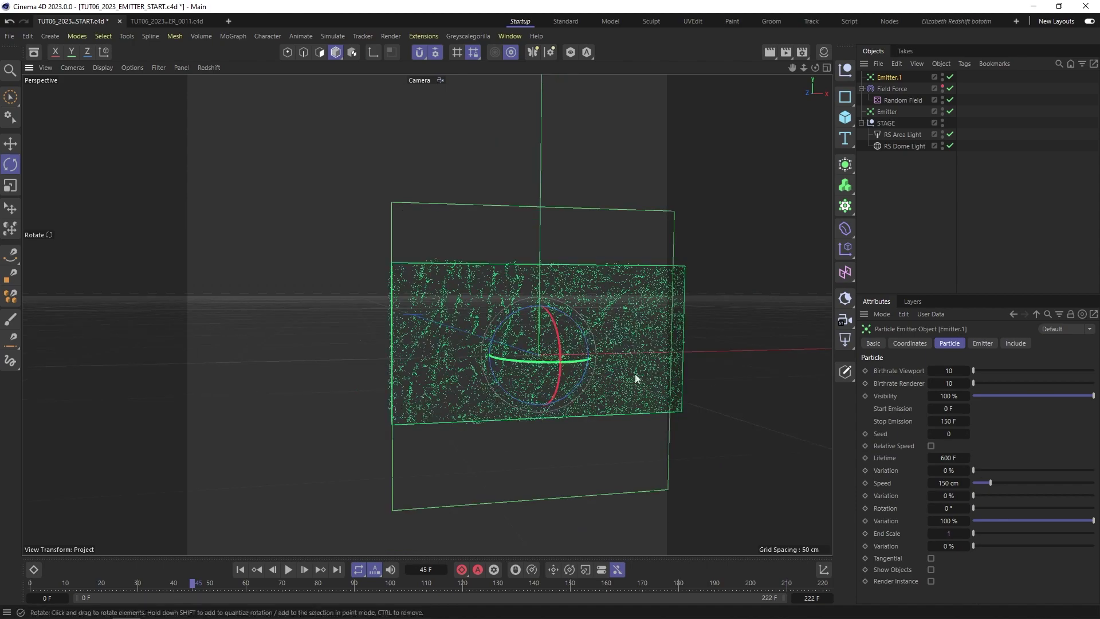
shift+drag(544, 363, 439, 376)
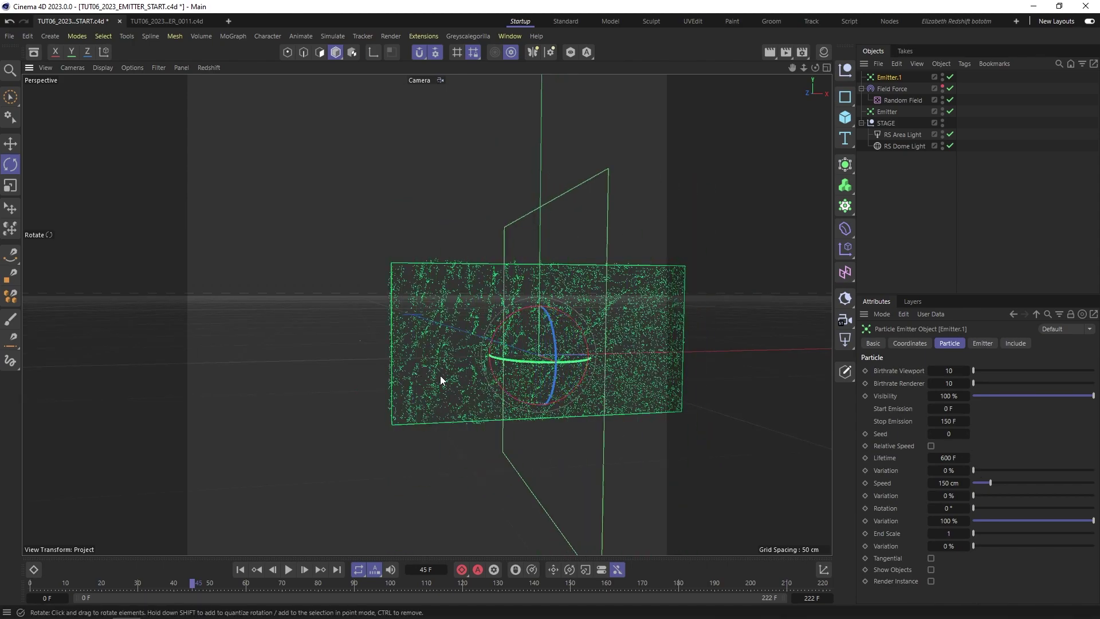
click(924, 345)
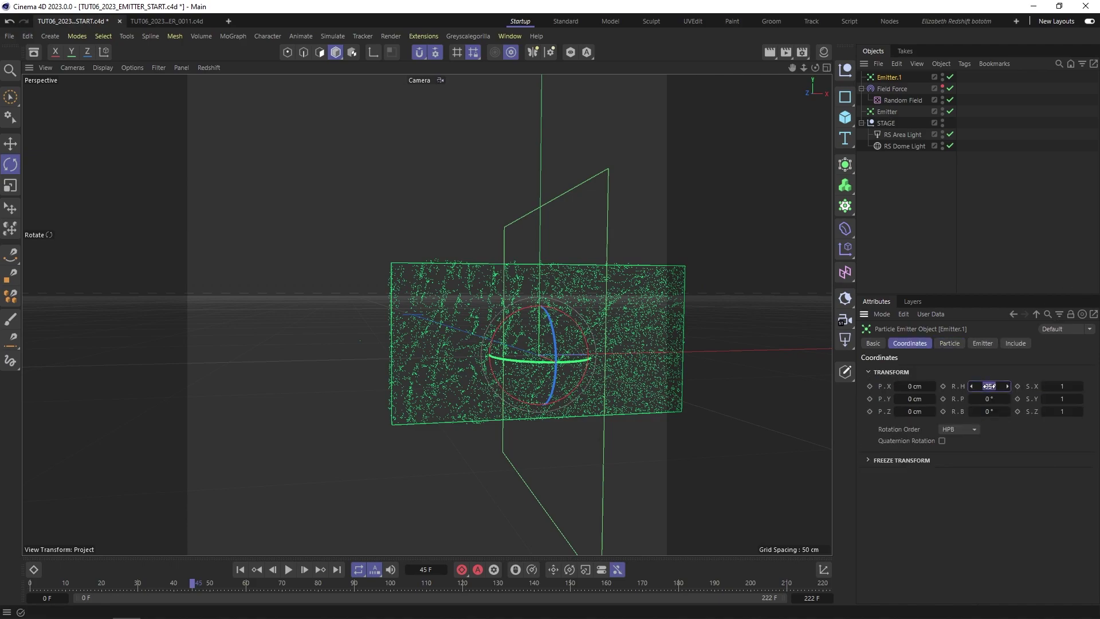
key(Return)
Step: Move the new emitter along the world X axis to about -57.7 cm, beside the existing particle plane
key(e)
drag(504, 358, 321, 363)
alt+drag(332, 364, 497, 360)
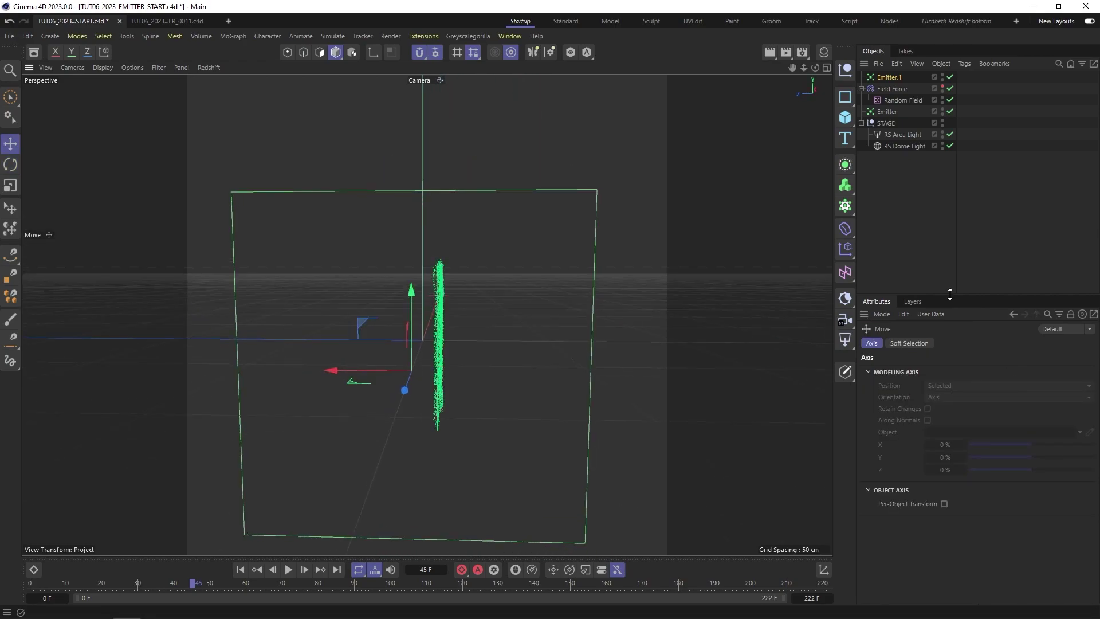
Step: Narrow the new emitter's X-Size to 7 cm and play the simulation to check its emission direction
click(887, 79)
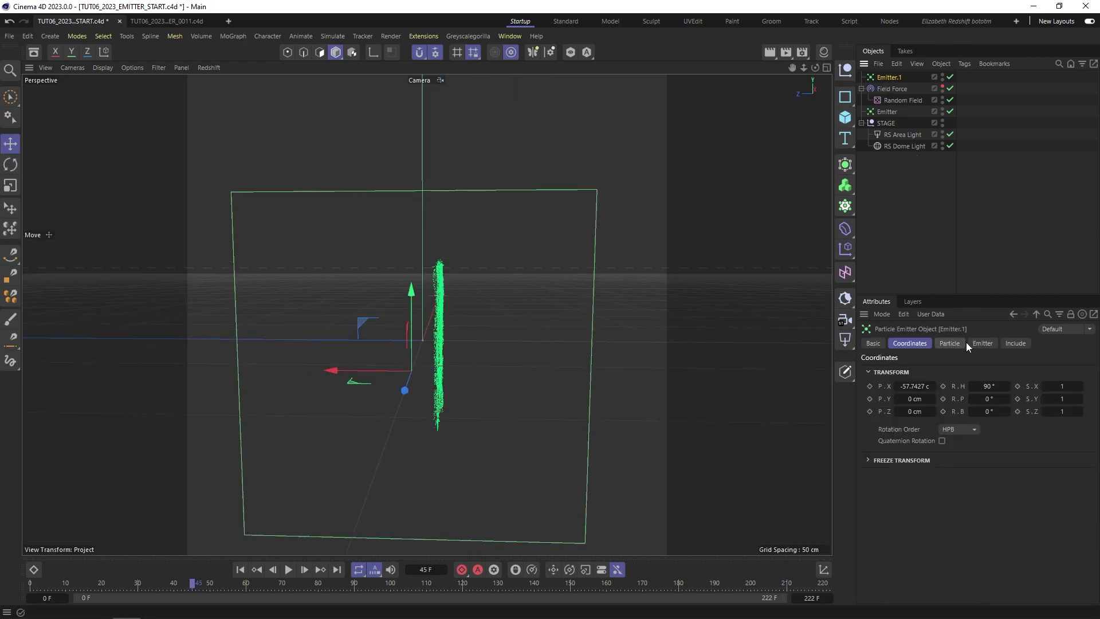
click(975, 342)
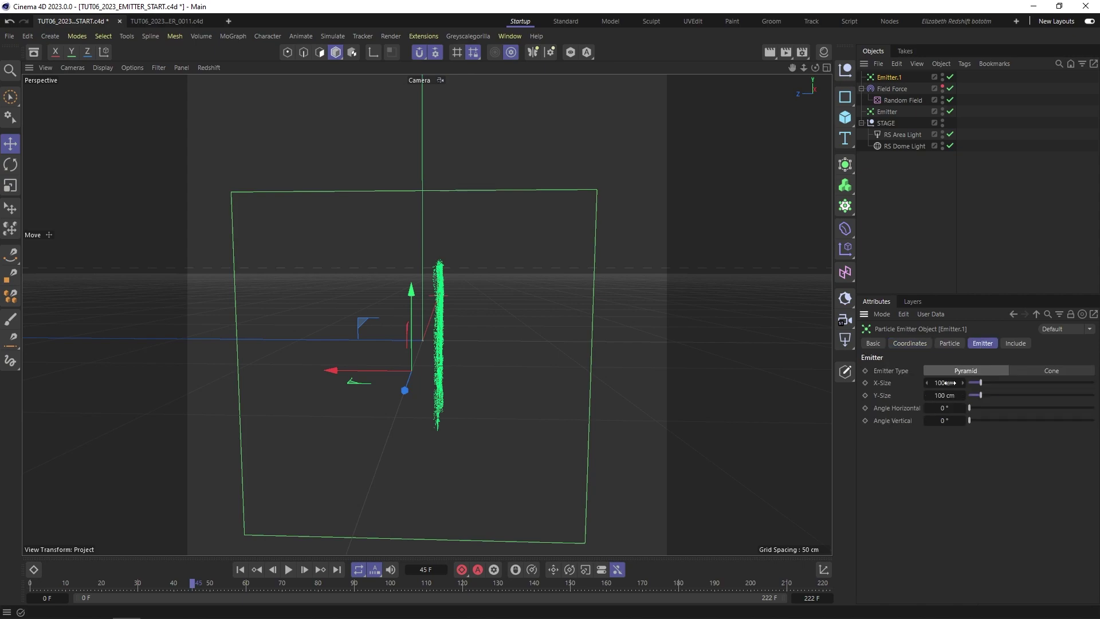
drag(984, 388, 970, 387)
alt+drag(456, 371, 354, 359)
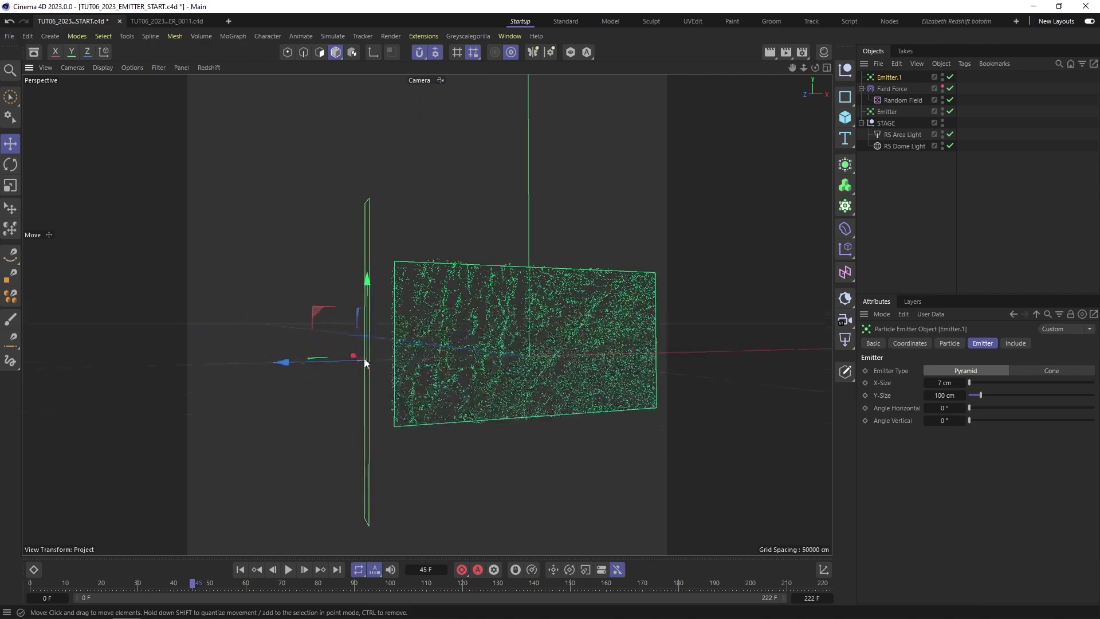
click(288, 570)
click(288, 570)
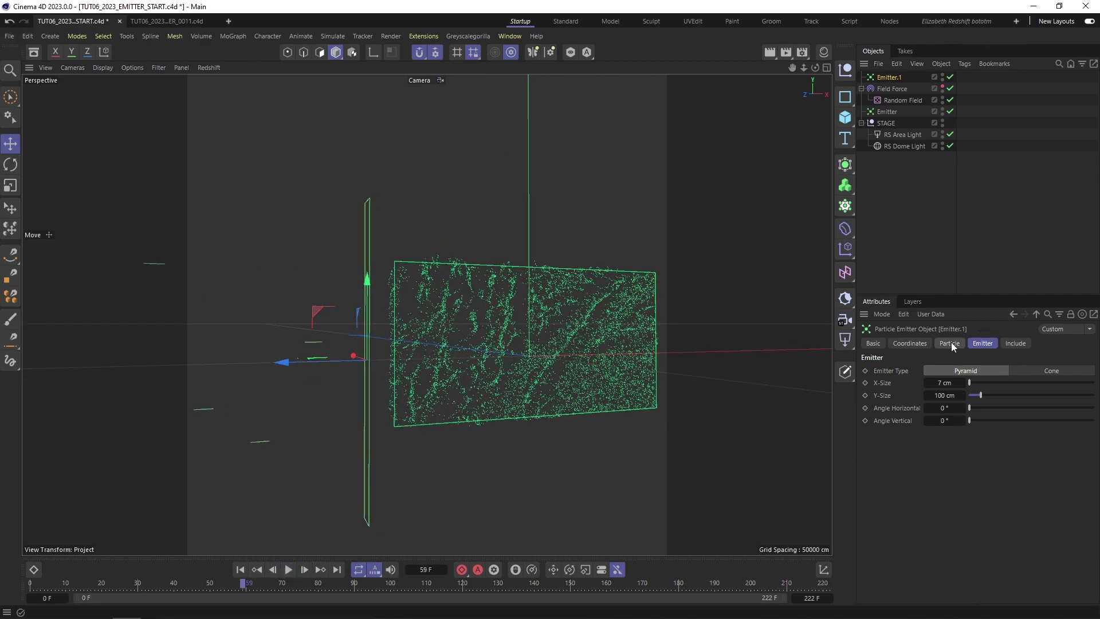
Step: Set the second emitter's heading rotation (R.H) to -90° and its Z position to about -6.1 cm, playing the simulation to check its direction
click(949, 344)
click(917, 344)
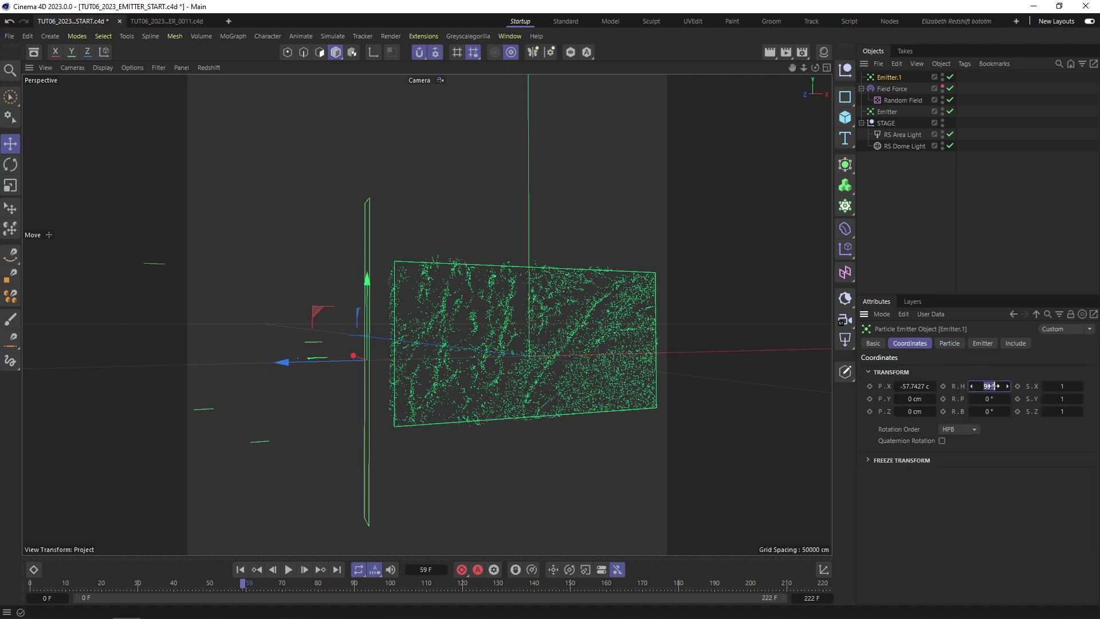
text(-90)
key(Return)
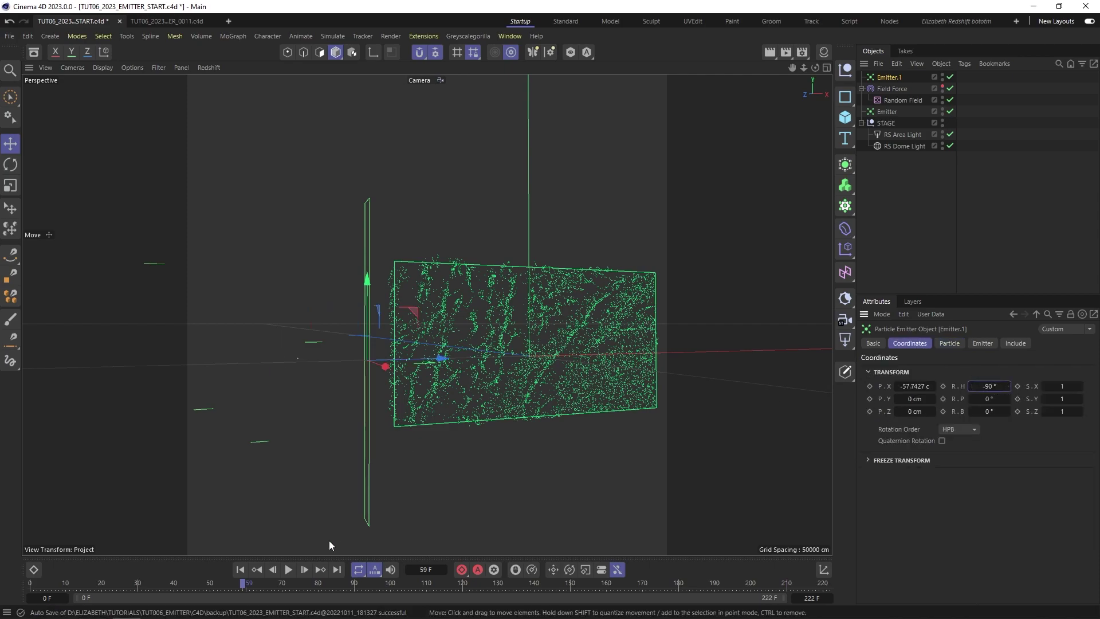
click(288, 570)
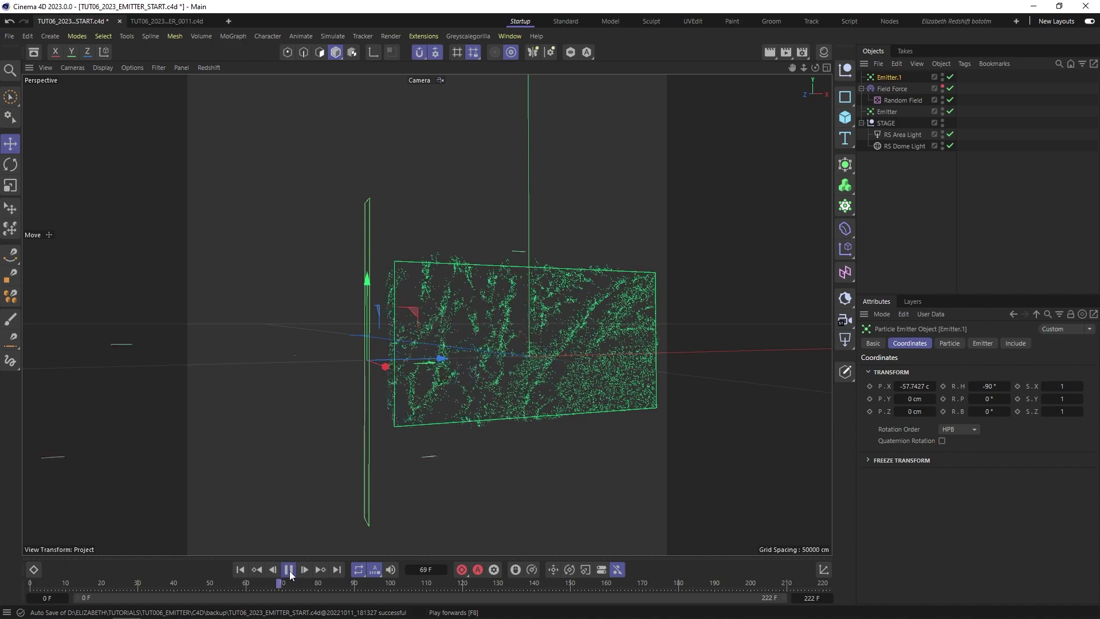
alt+drag(423, 381, 379, 367)
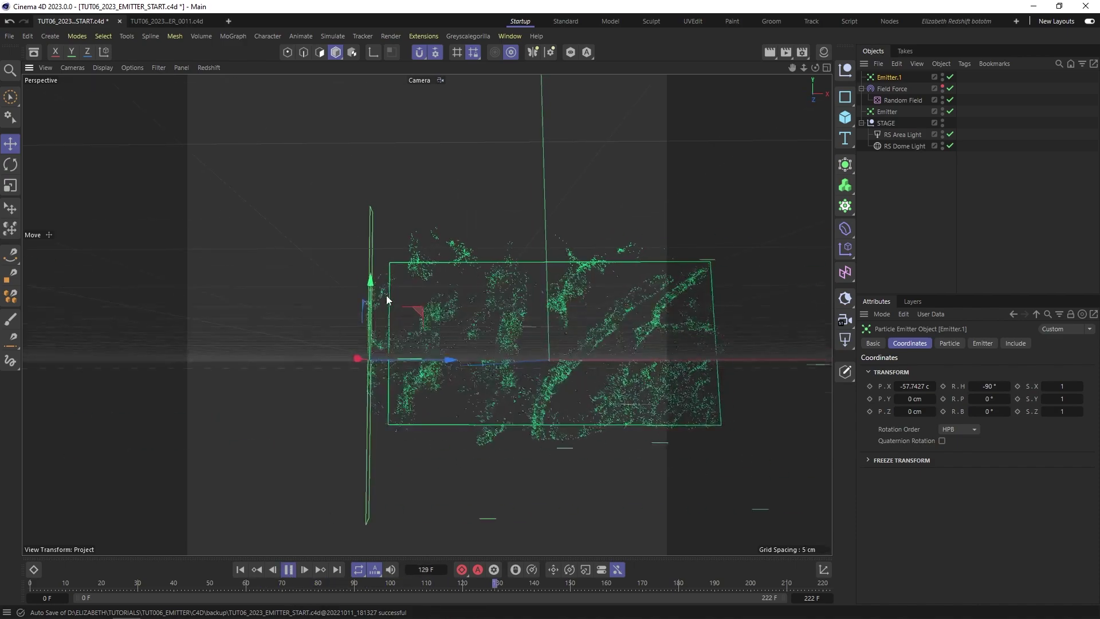
click(289, 570)
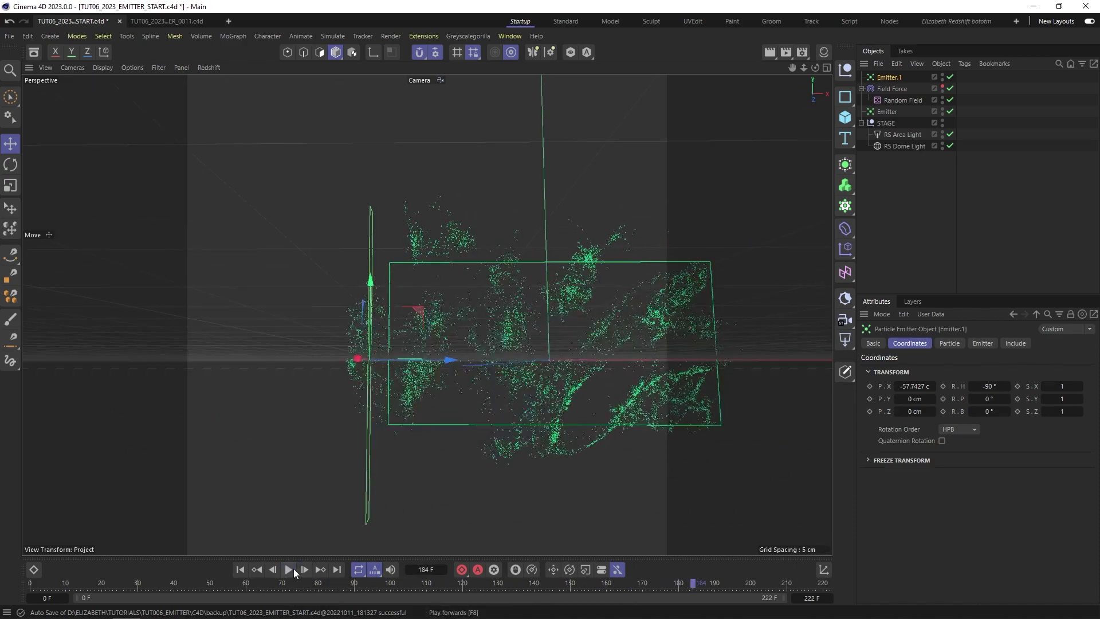
alt+drag(367, 351, 338, 351)
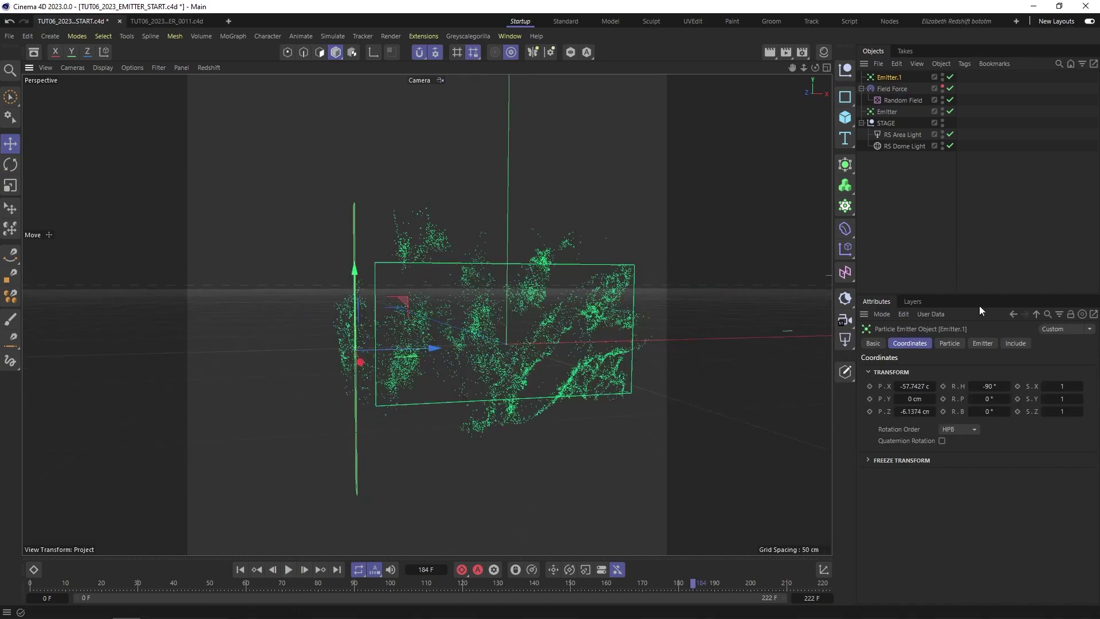
Step: Add a Solid layer above the Random Field in the Field Force and play the simulation from the start
click(891, 90)
click(949, 344)
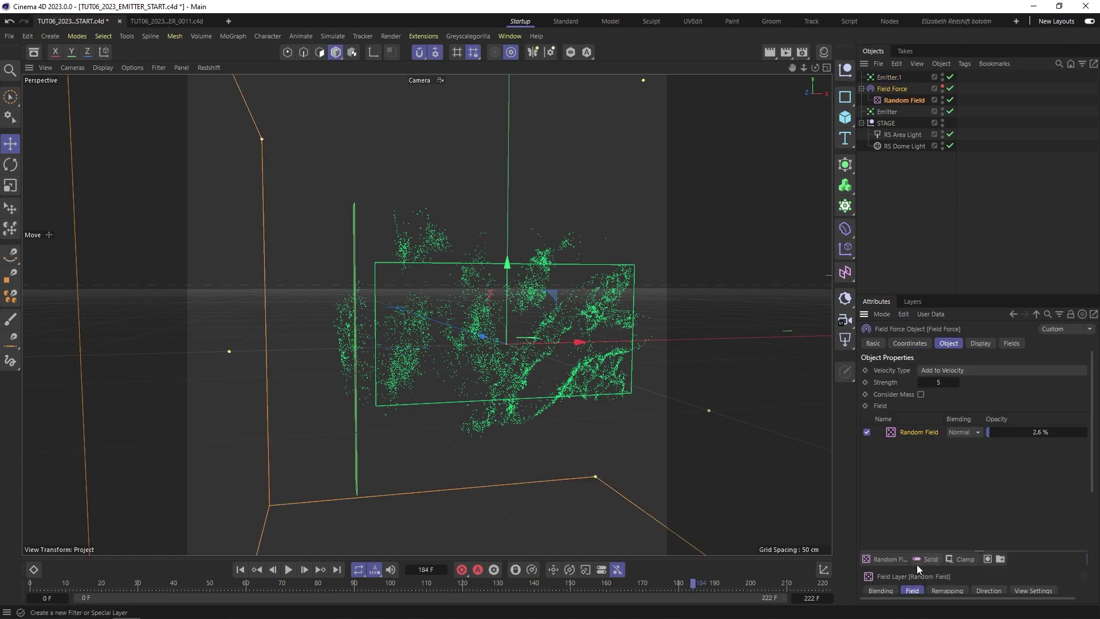
click(934, 558)
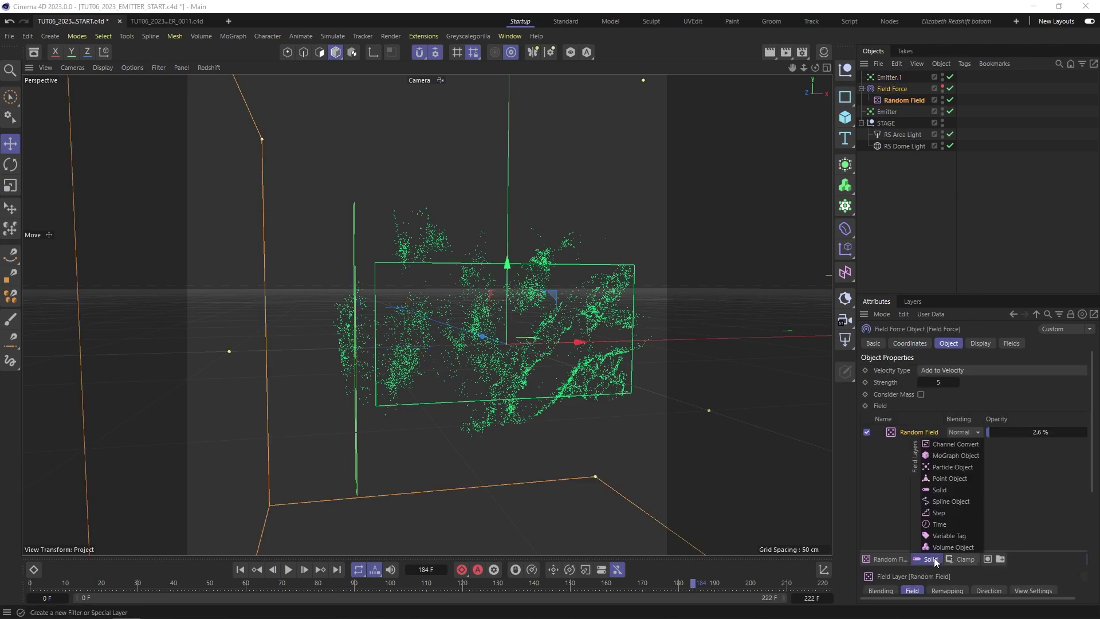
click(938, 490)
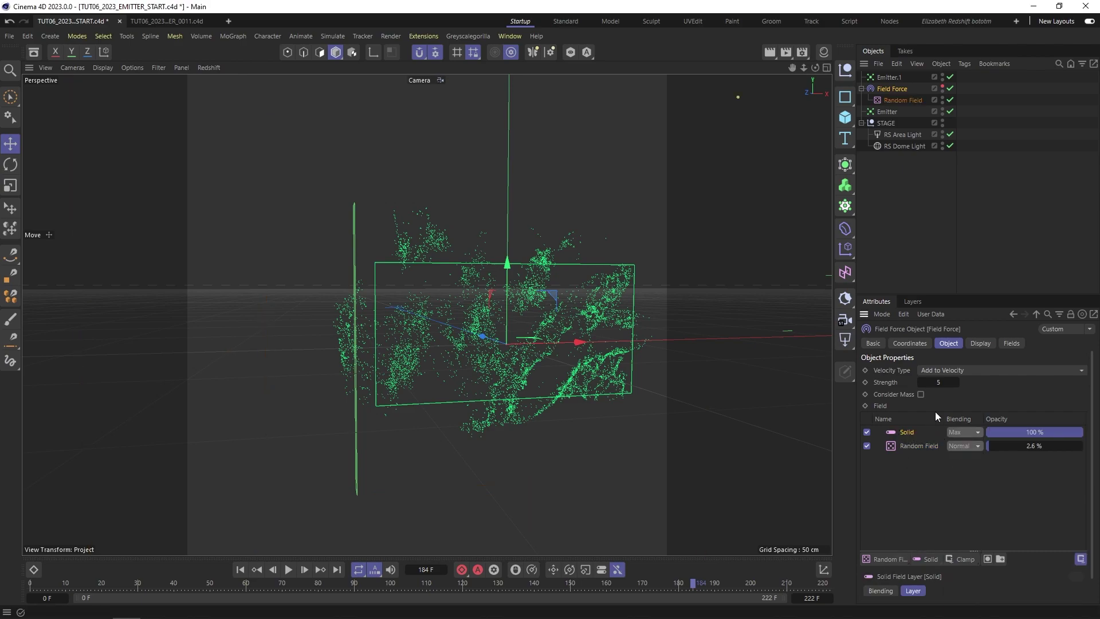
scroll(923, 475, down, 2)
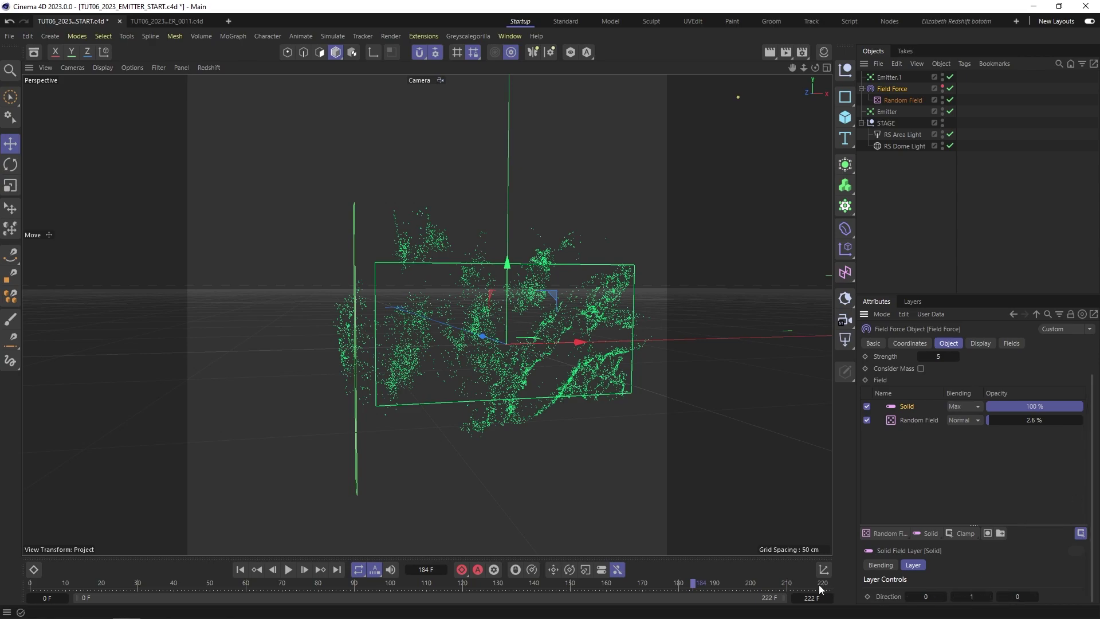
click(240, 570)
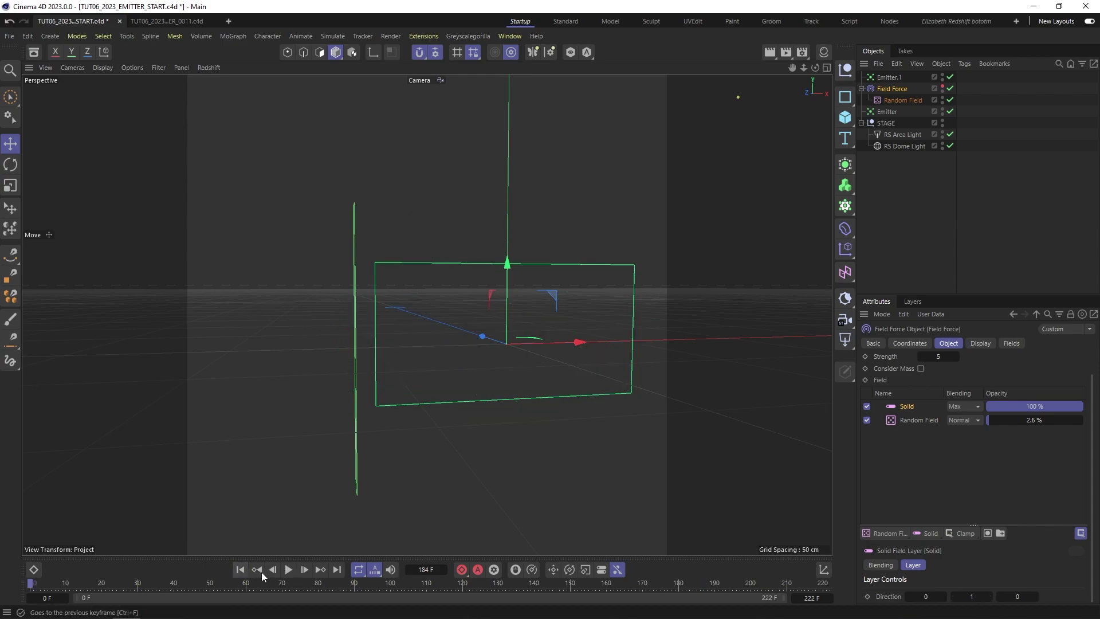
click(289, 570)
click(288, 569)
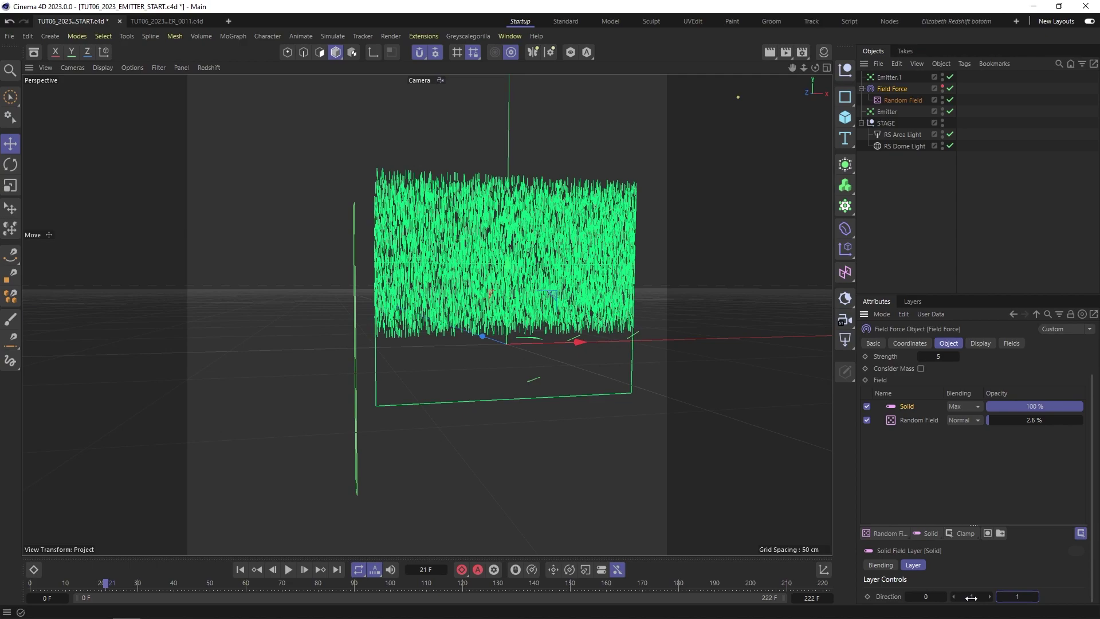
Step: Set the Solid layer's direction to 0, 0, 1 and replay the simulation from the start
click(972, 597)
click(1024, 579)
click(240, 569)
click(288, 570)
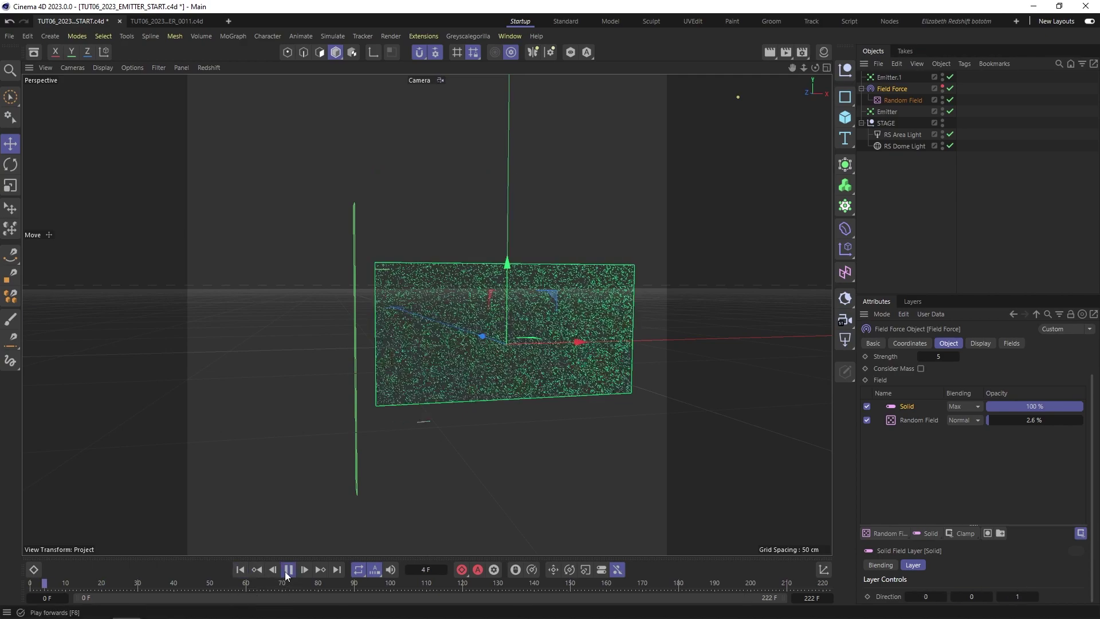
click(288, 570)
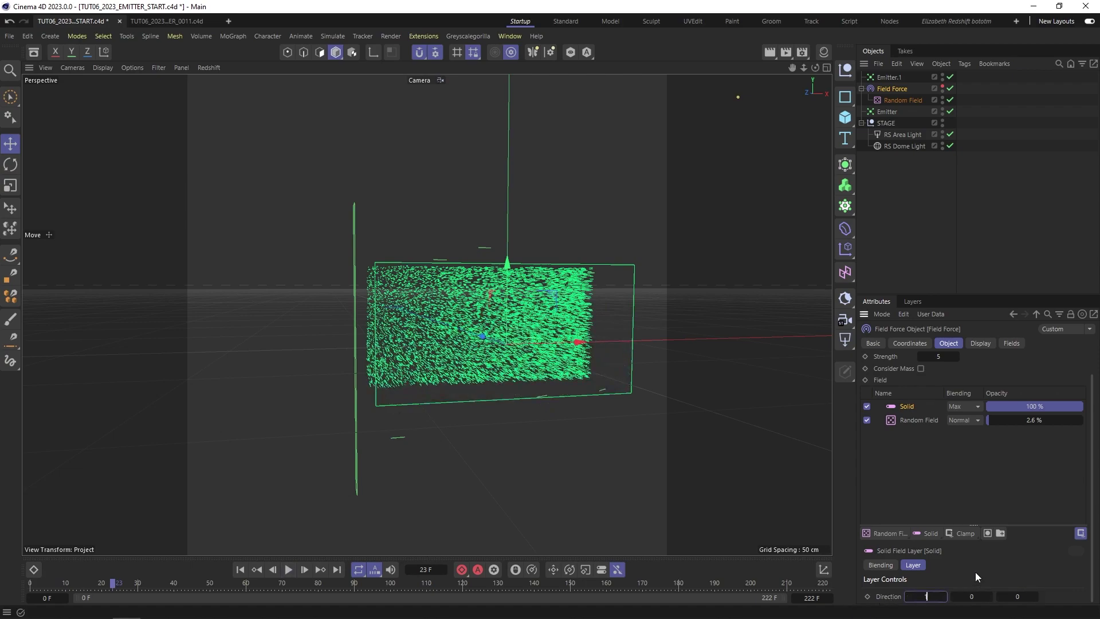
Step: Set the Solid layer's direction to 1, 0, 0 and replay the simulation from the start
click(240, 570)
click(289, 570)
click(291, 572)
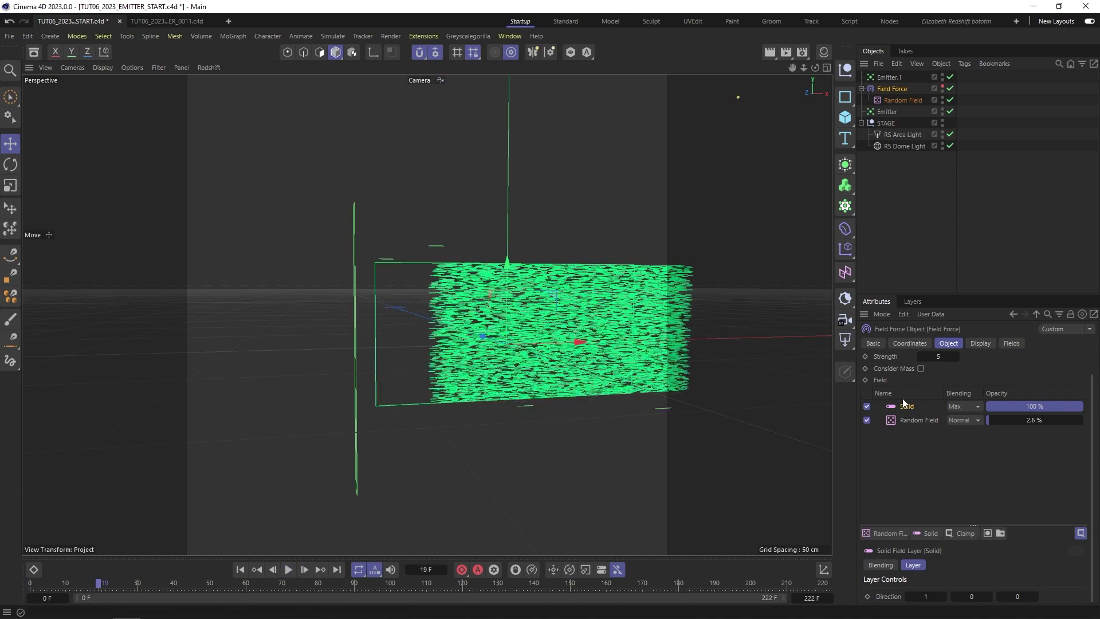
Step: Delete the Solid layer from the Field Force and replay the simulation from the start
key(Delete)
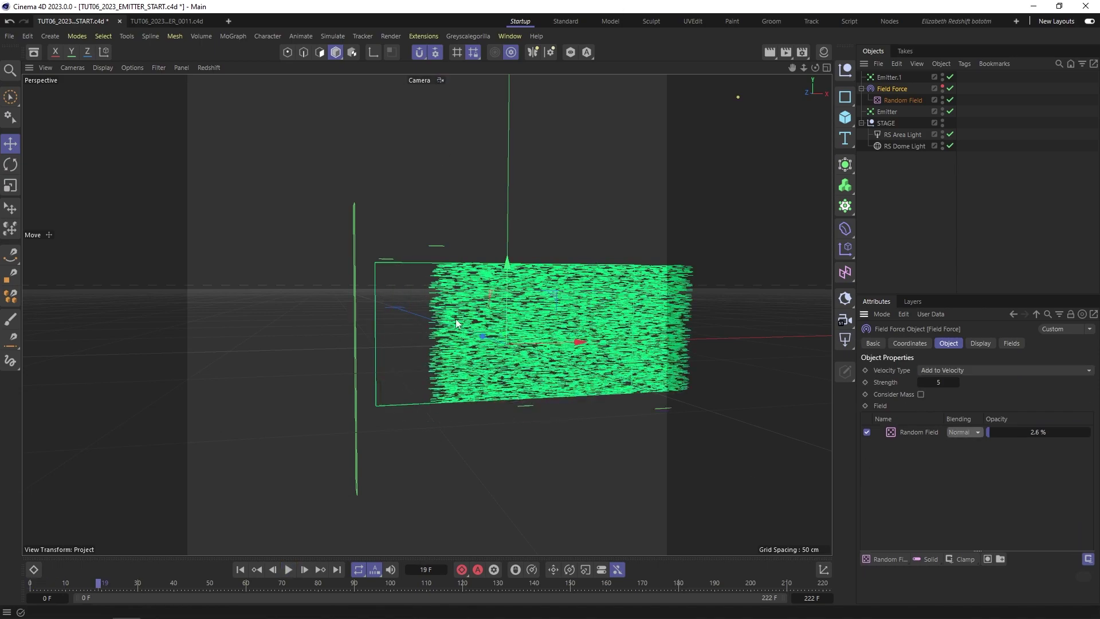
click(241, 570)
click(289, 570)
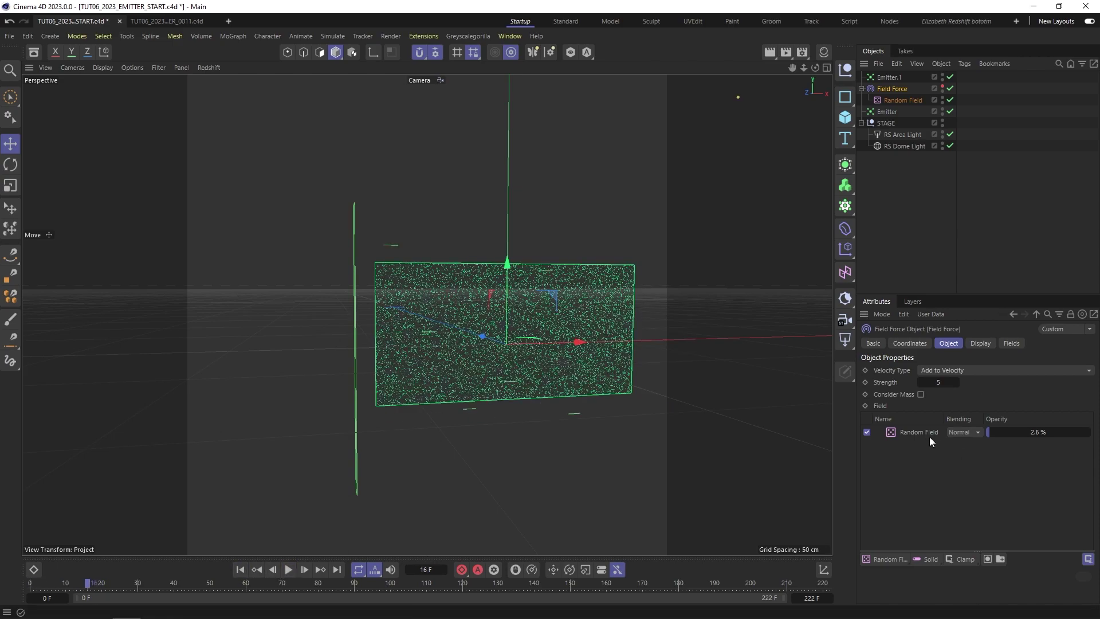
Step: Add the narrow emitter as a layer above the Random Field in the Field Force, and rename that emitter PushRight
drag(887, 78, 933, 435)
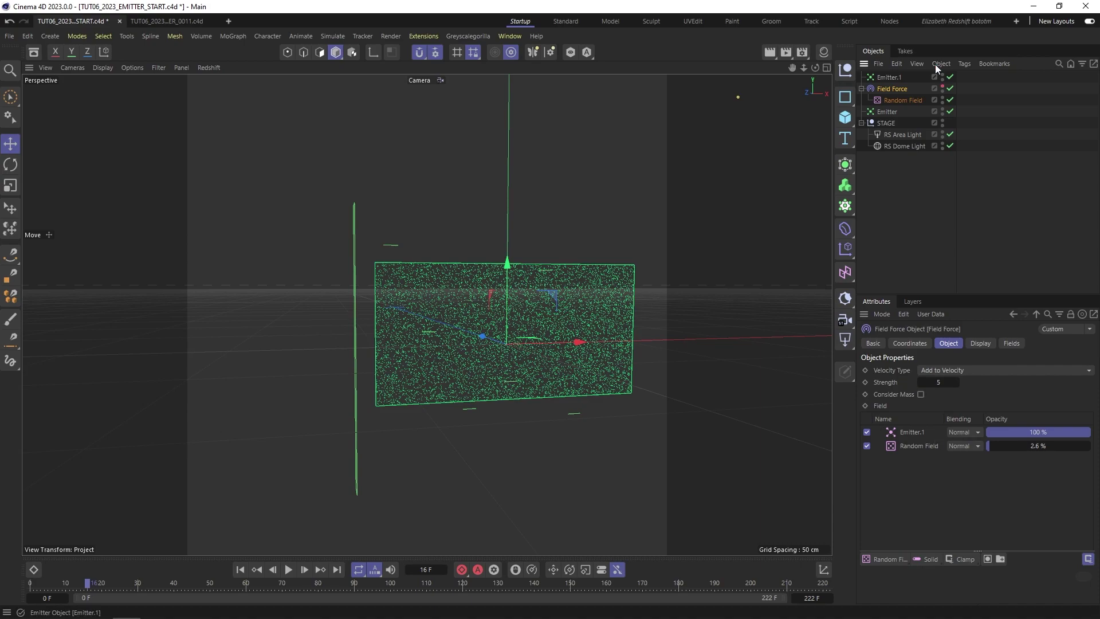
double_click(891, 77)
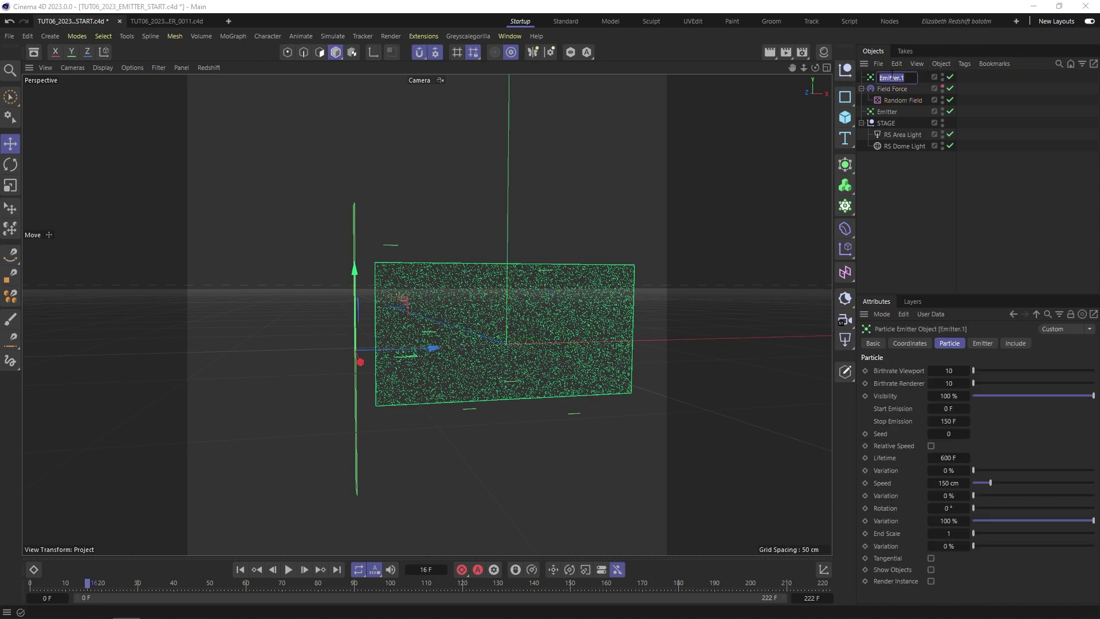
text(PushRight)
click(906, 224)
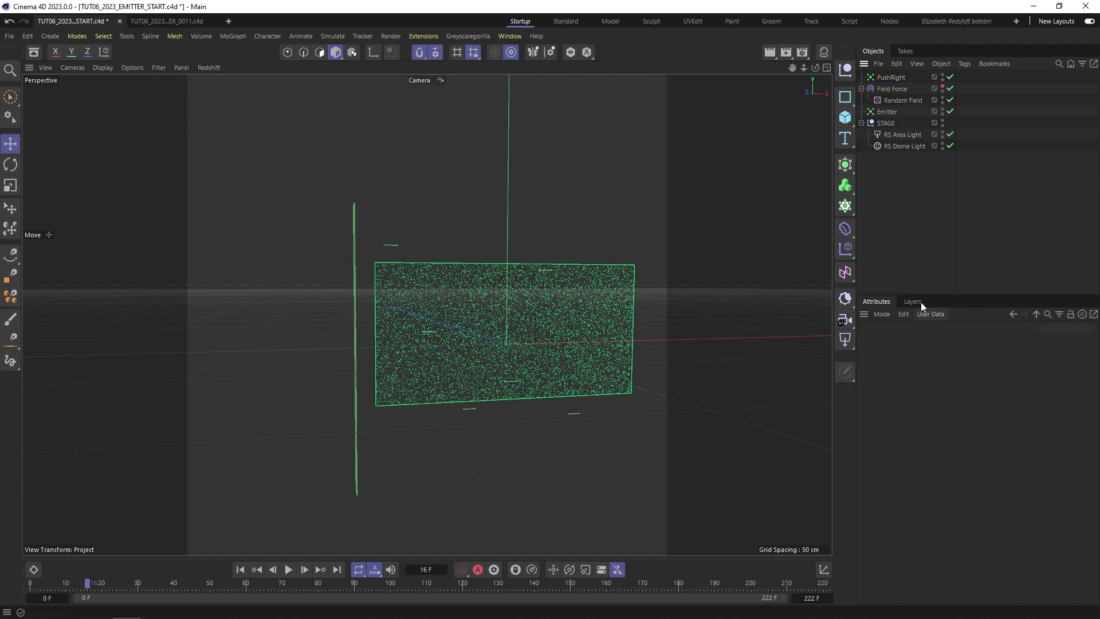
click(890, 80)
click(892, 91)
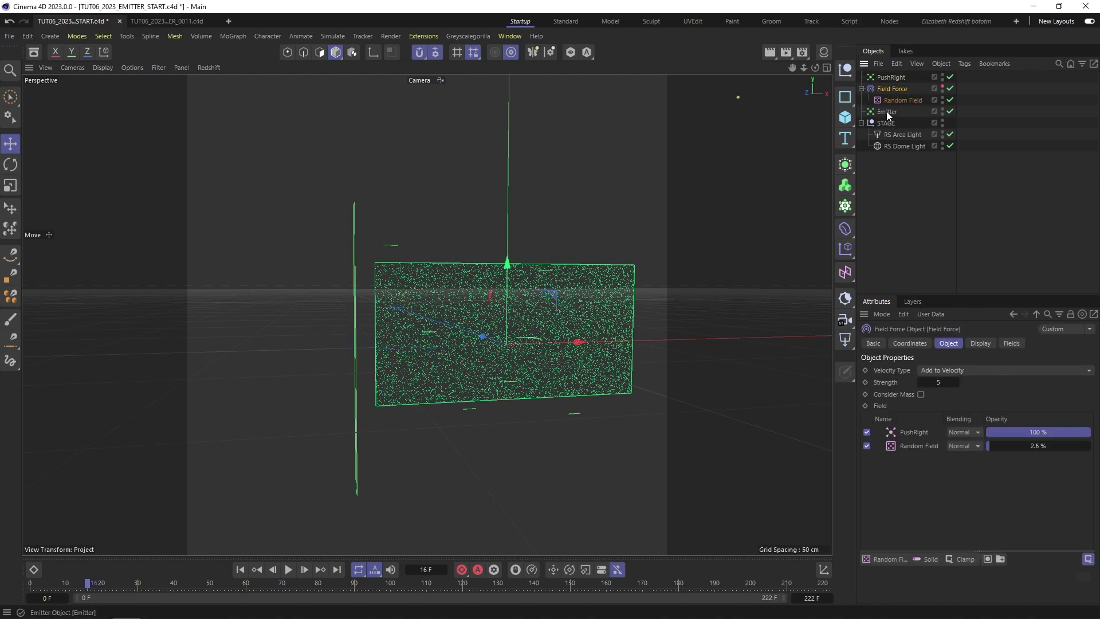
Step: Rename the original dense particle emitter MASTER
click(888, 114)
double_click(887, 112)
text(MASTER)
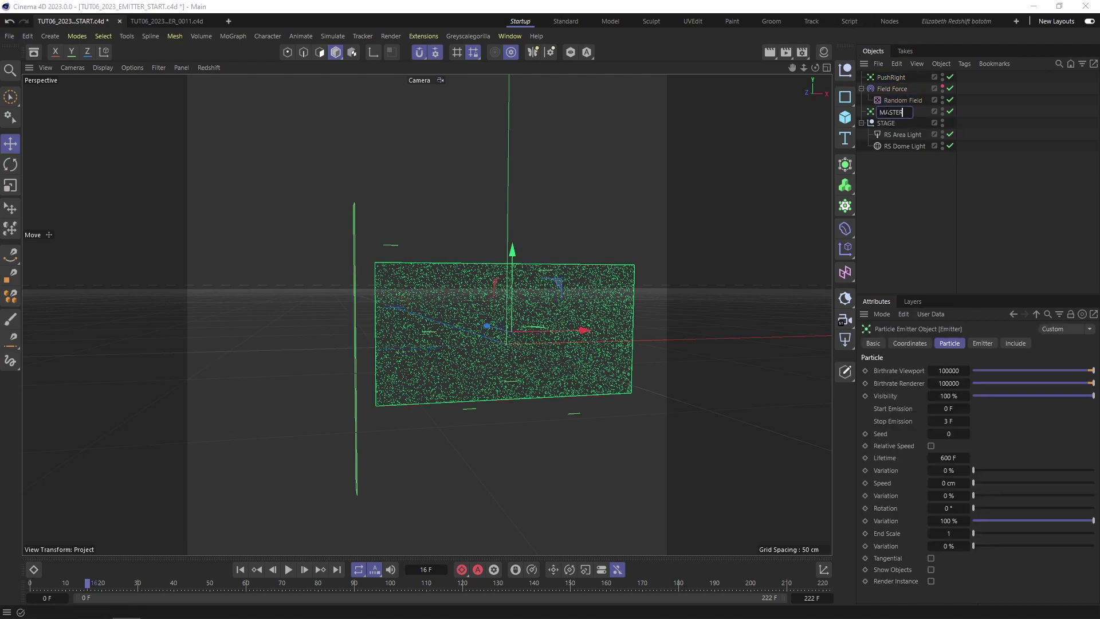
click(926, 225)
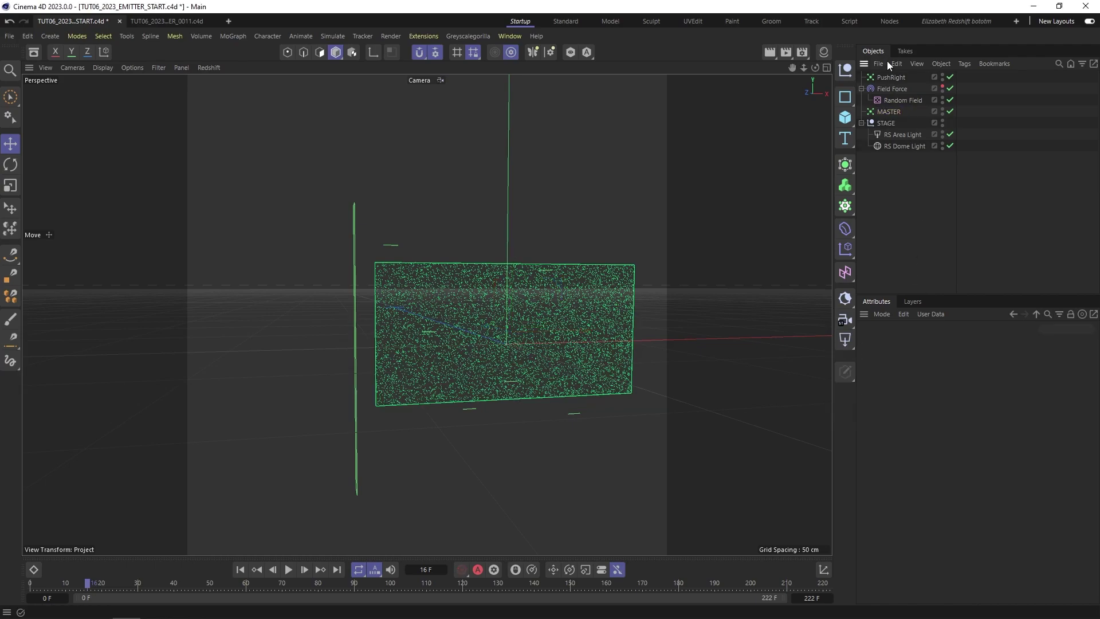
click(890, 112)
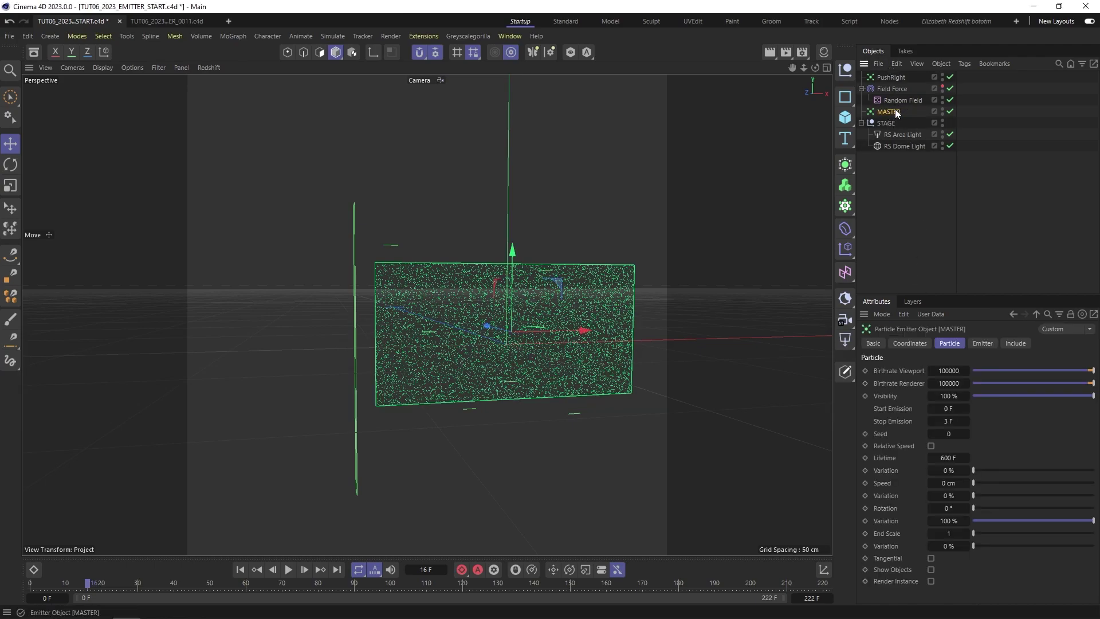
Step: Set the PushRight emitter's display color to Custom and make it yellow
click(892, 80)
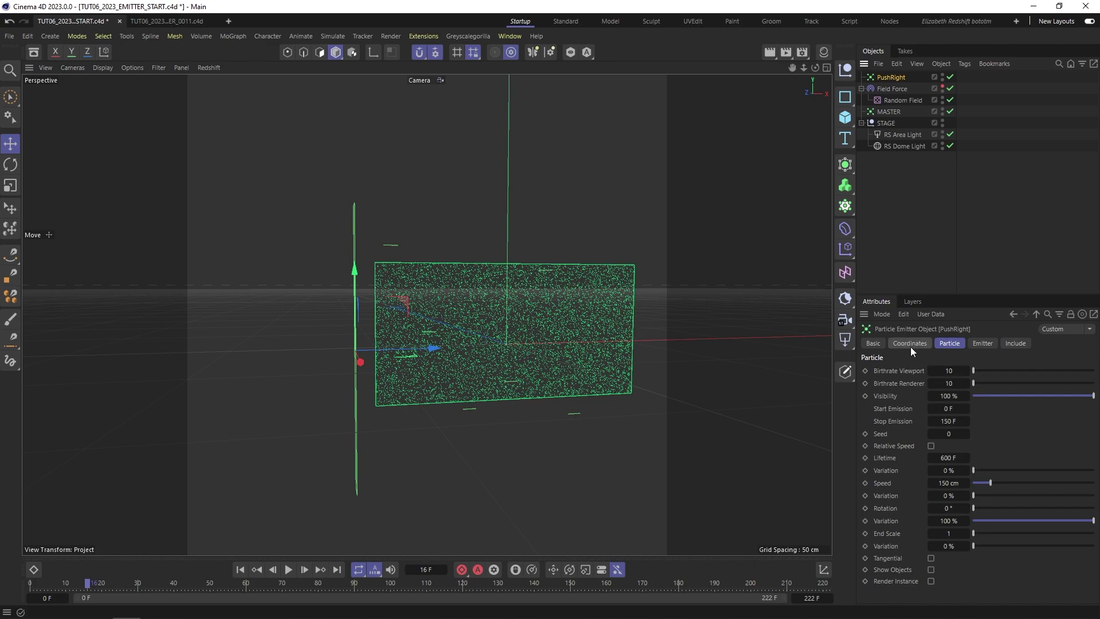
click(874, 344)
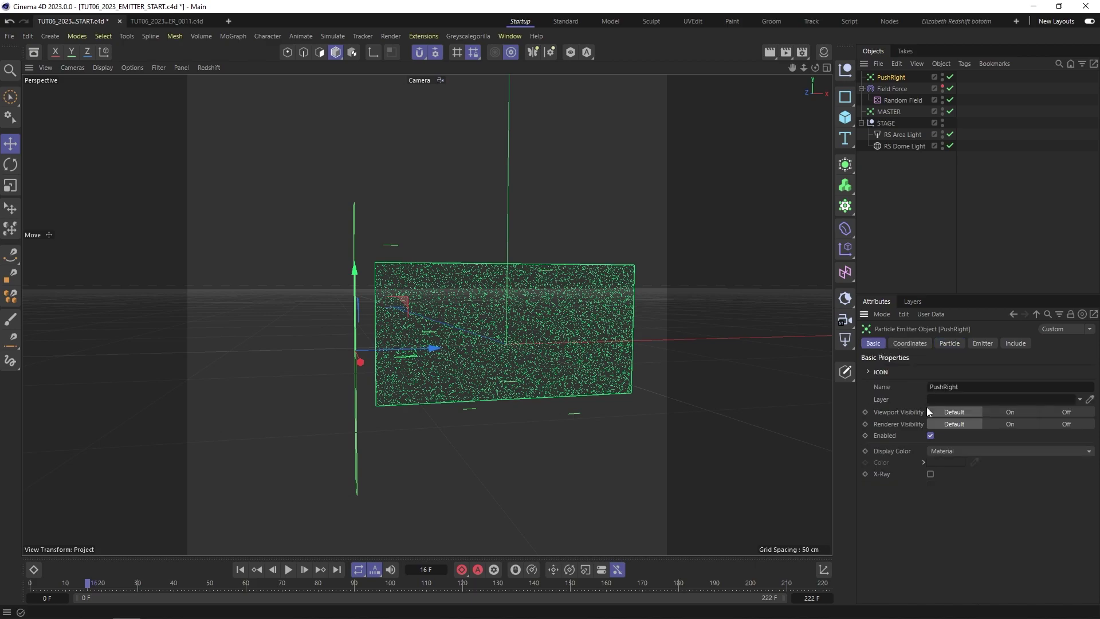
click(946, 452)
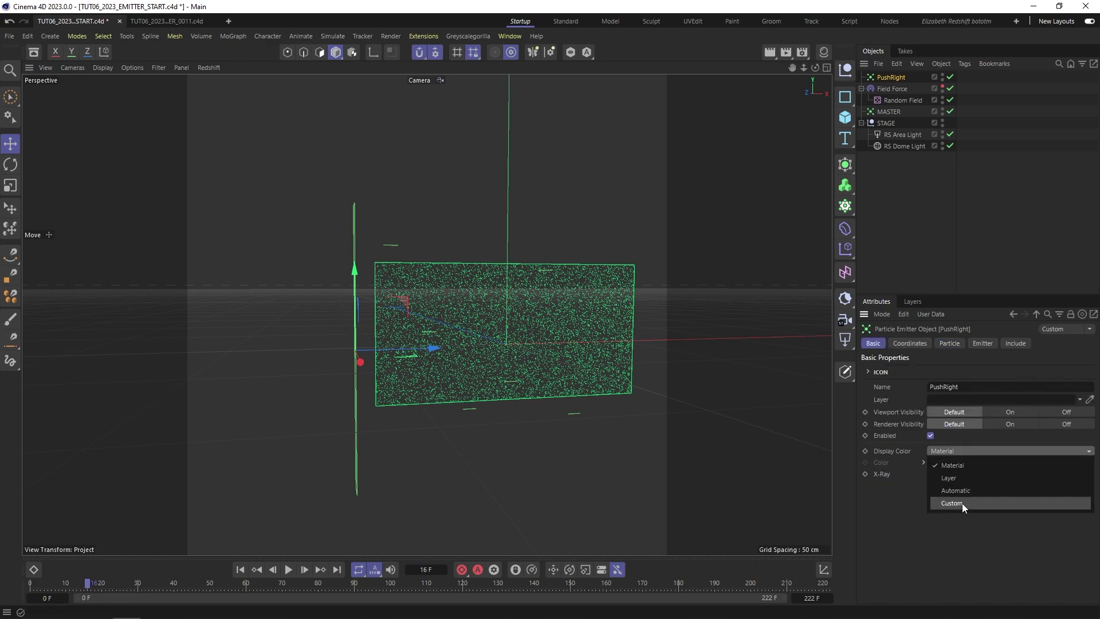
click(961, 503)
click(946, 462)
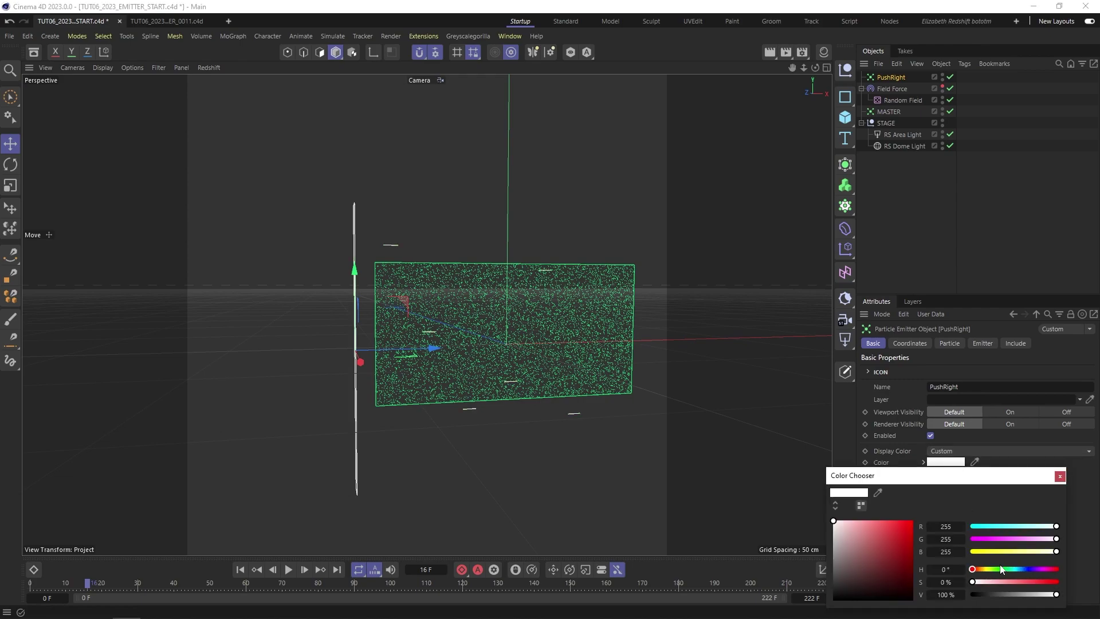
click(985, 552)
click(1060, 475)
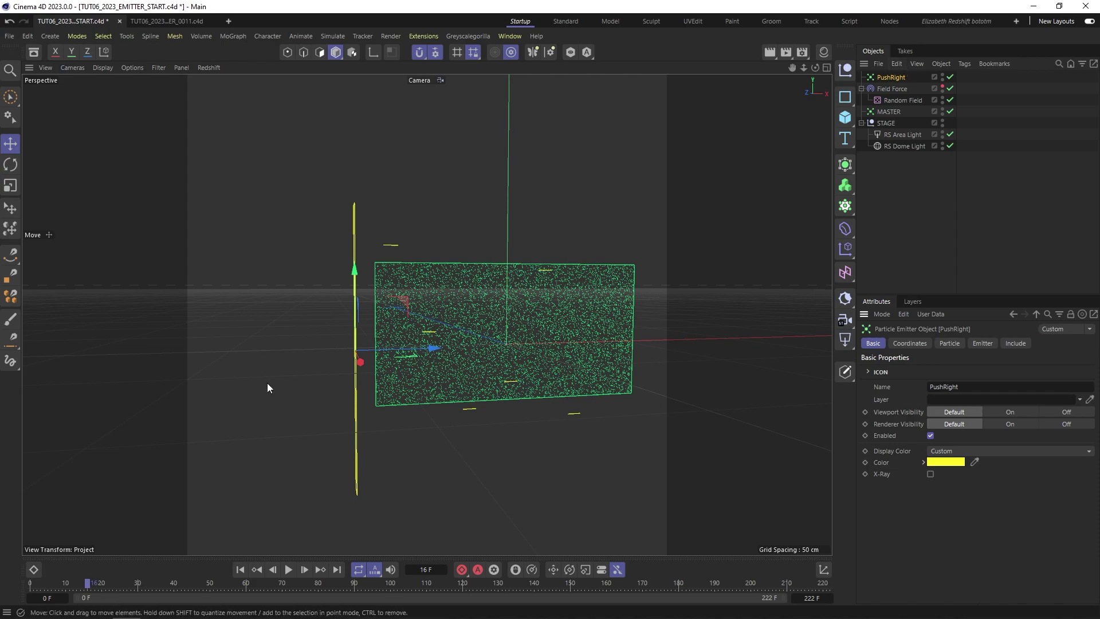
Step: Show the Field Force's field layers and play the simulation from the start to check how PushRight affects the MASTER particles
click(889, 90)
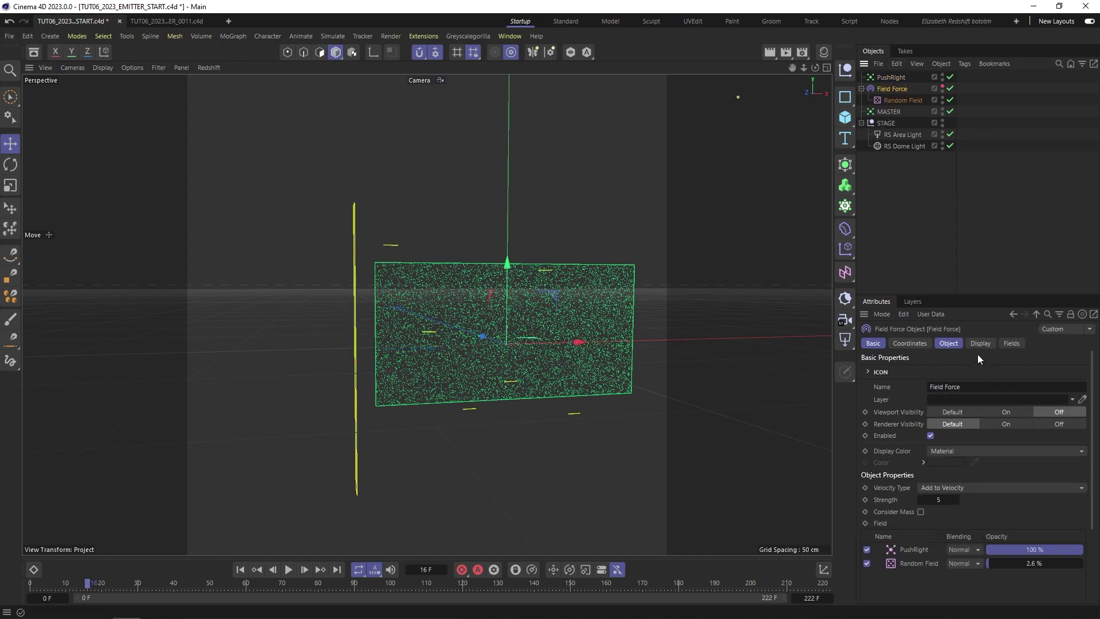
click(948, 344)
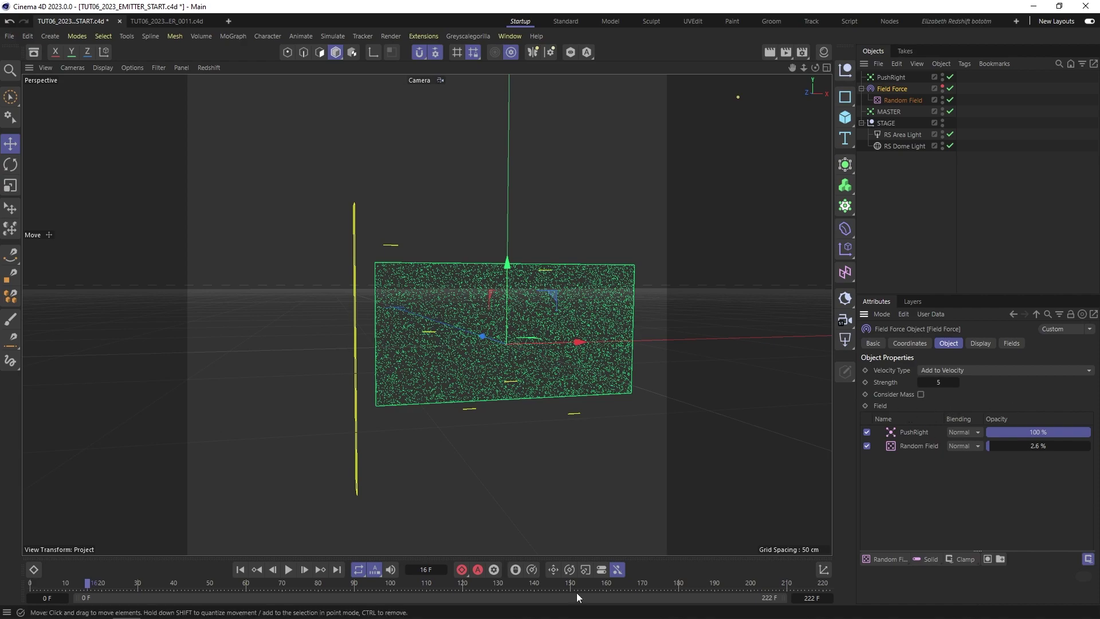
click(240, 570)
click(290, 571)
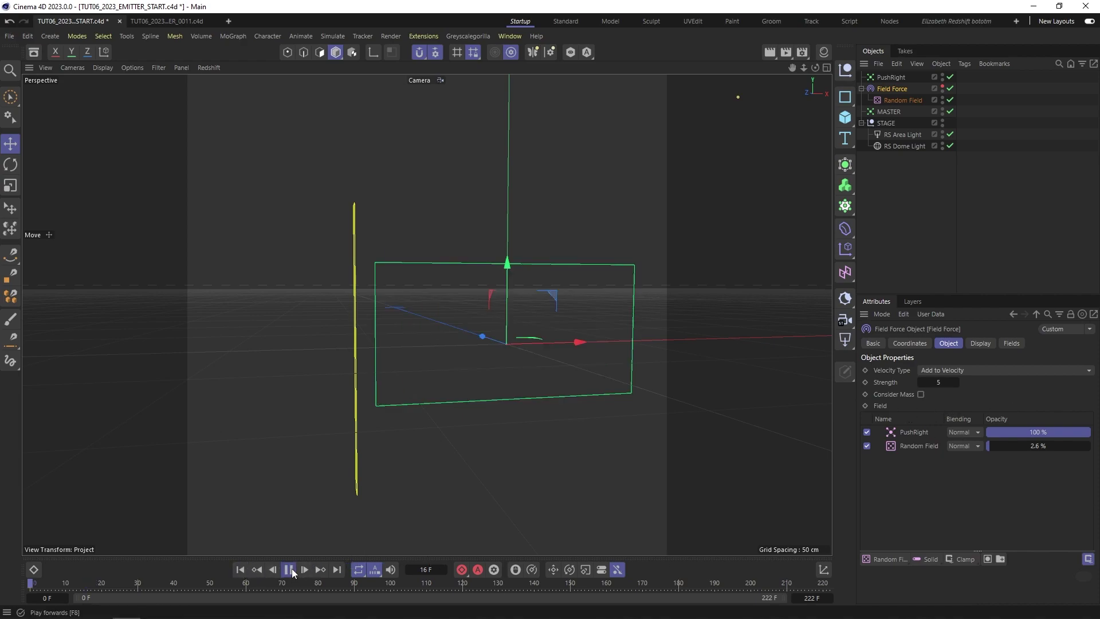
click(288, 570)
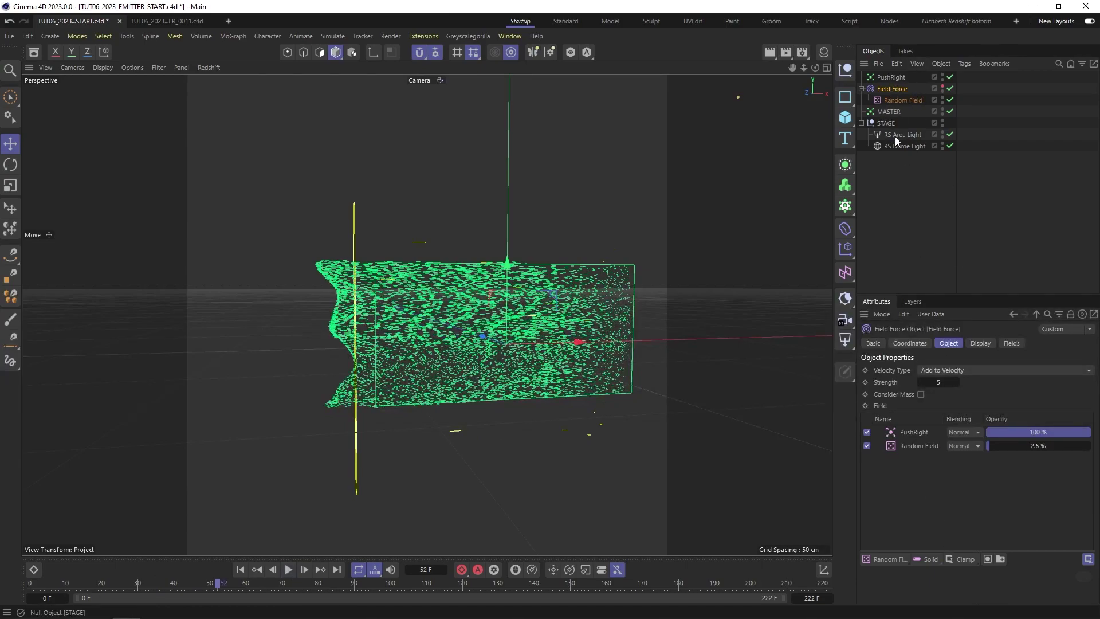
Step: Show the Direction settings of the Field Force's PushRight layer, and play the simulation from the start to check the particle motion
click(892, 77)
click(887, 89)
click(911, 432)
drag(969, 551, 978, 468)
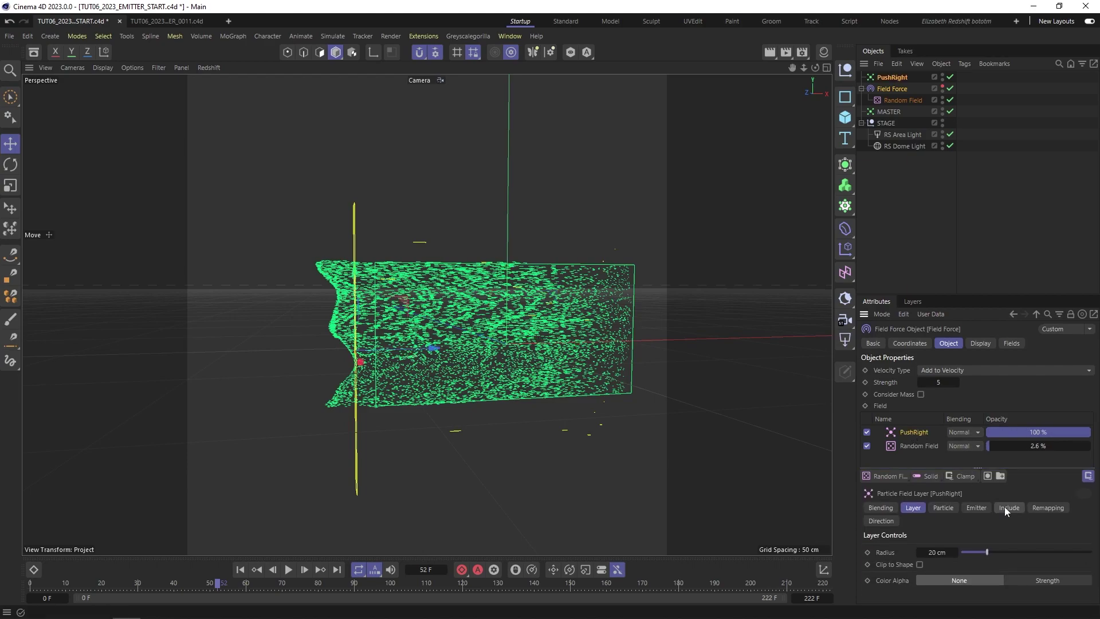
click(883, 521)
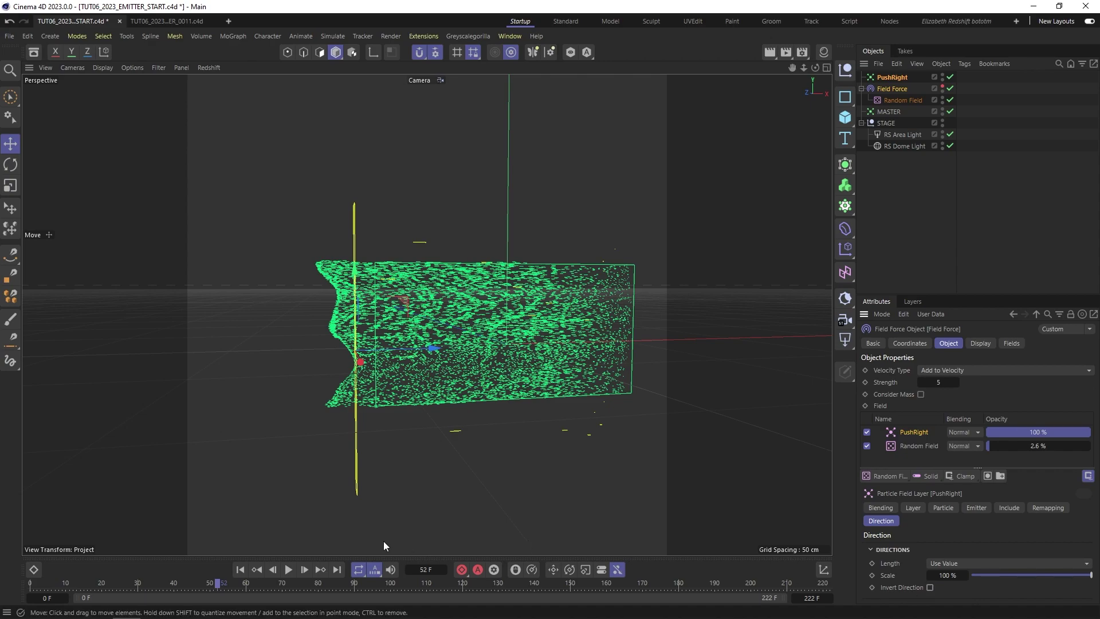
click(240, 569)
click(289, 569)
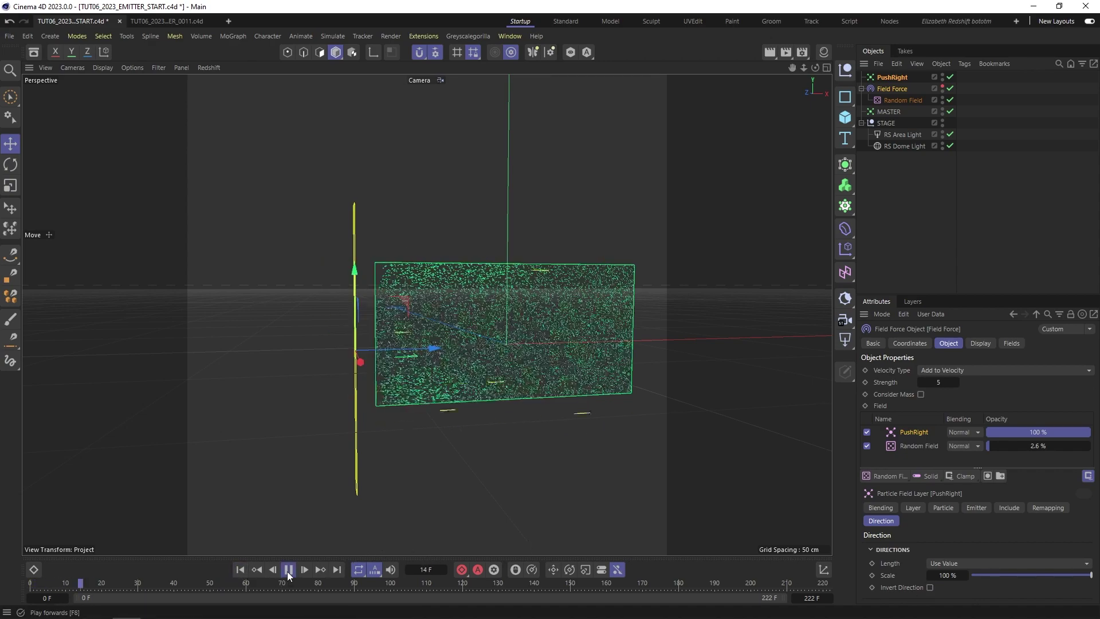
click(288, 570)
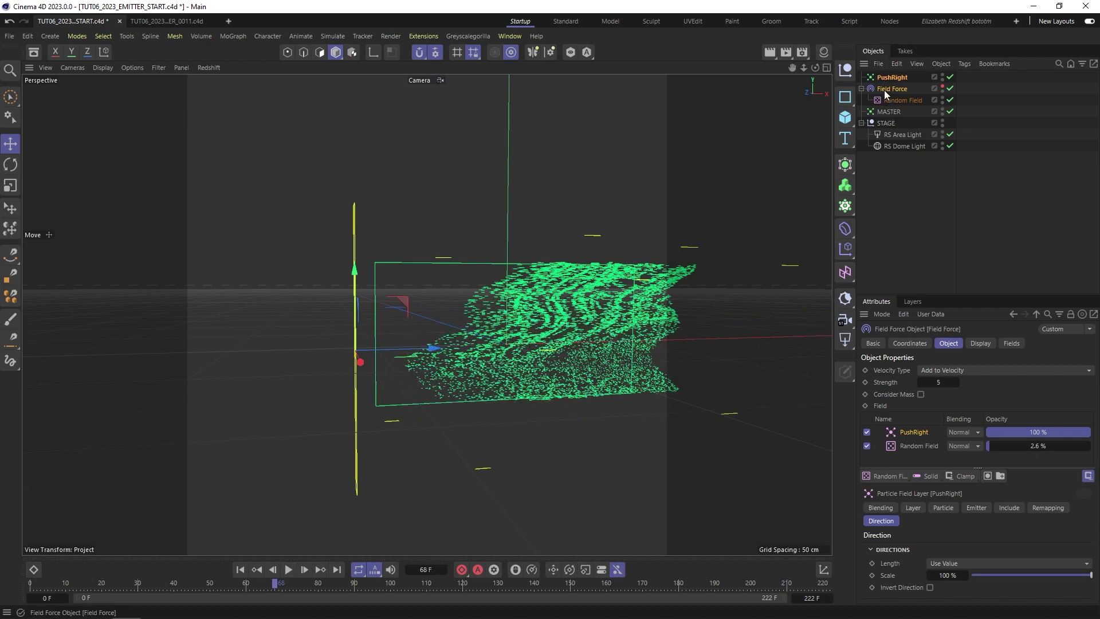
alt+drag(576, 330, 423, 300)
mouse_move(531, 324)
alt+mouse_down()
mouse_move(668, 341)
mouse_move(524, 318)
alt+mouse_up()
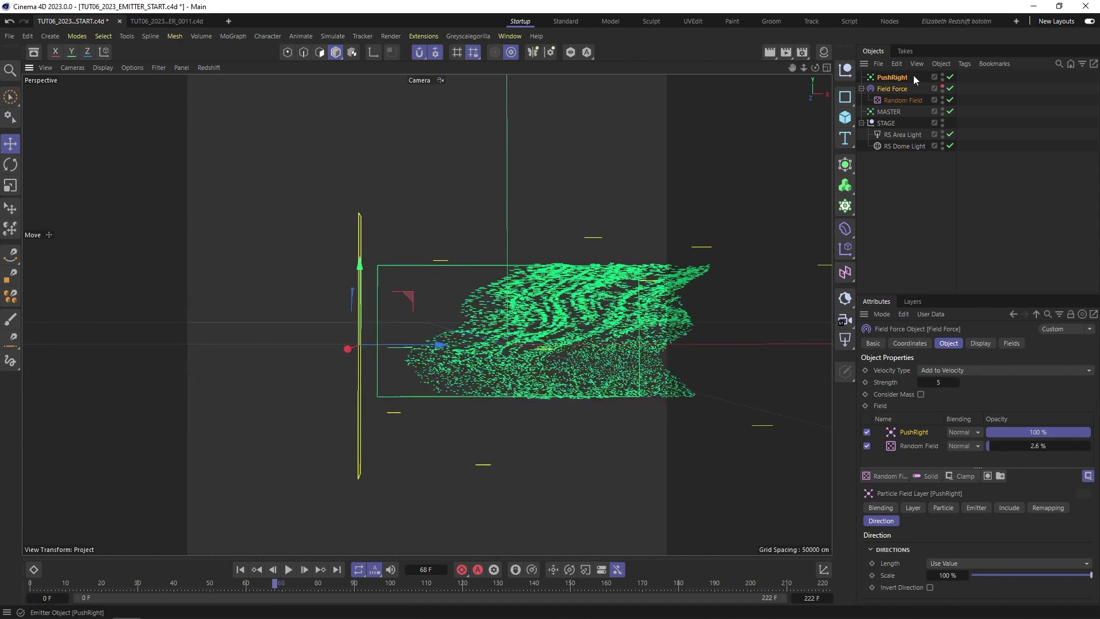
Step: Review the PushRight emitter's particle Speed and speed Variation settings
click(892, 79)
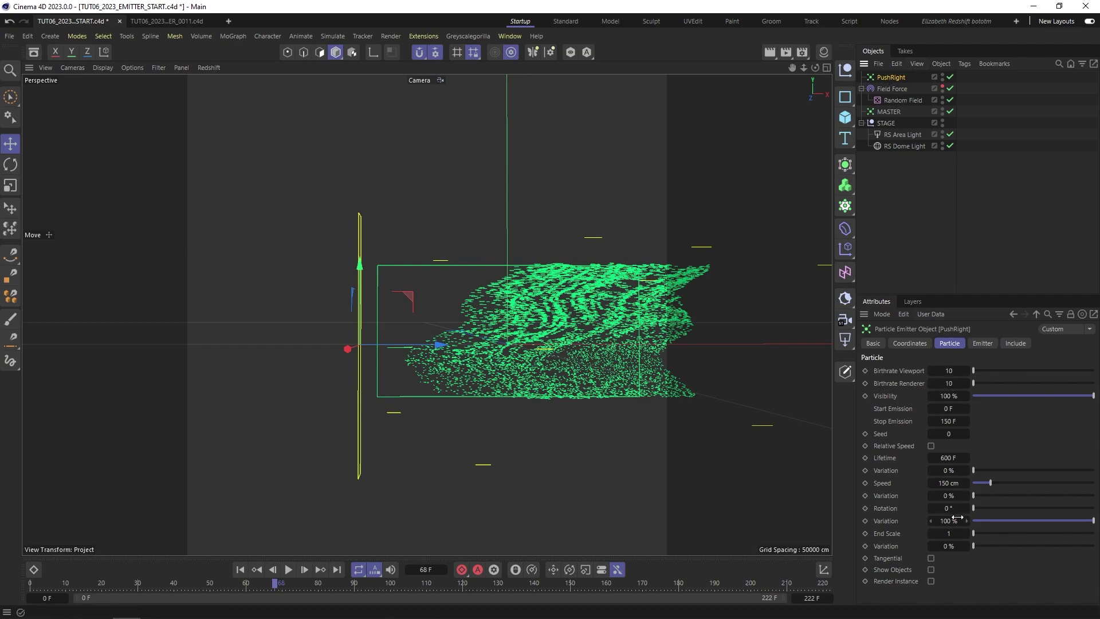
click(949, 484)
key(Return)
drag(951, 496, 955, 496)
Step: Set the Radius of the PushRight layer in the Field Force to 6 cm
click(891, 90)
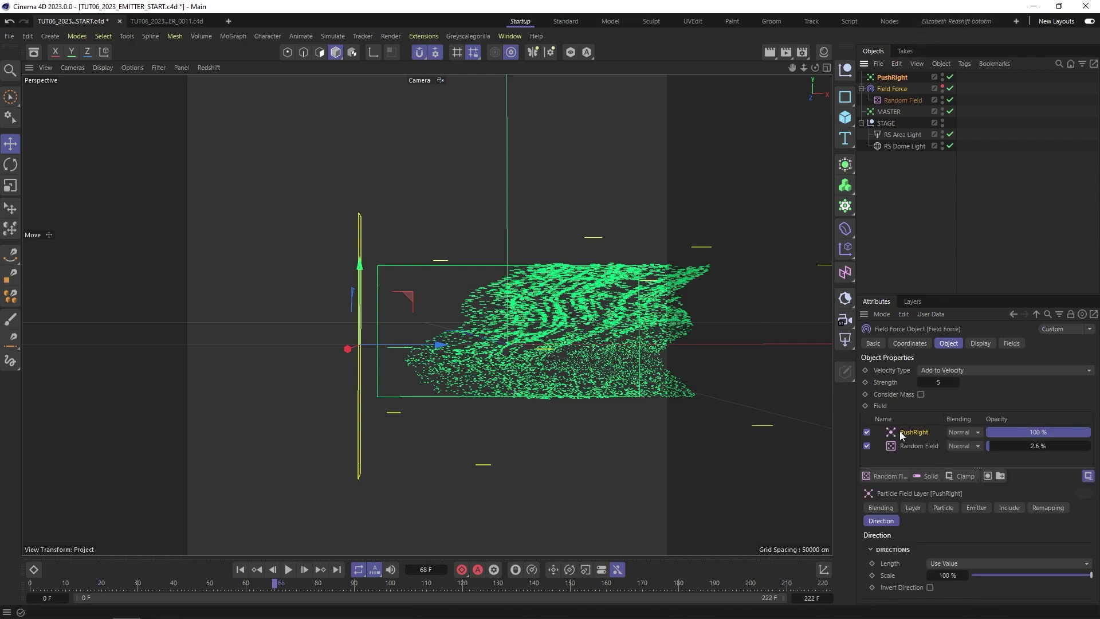
click(912, 509)
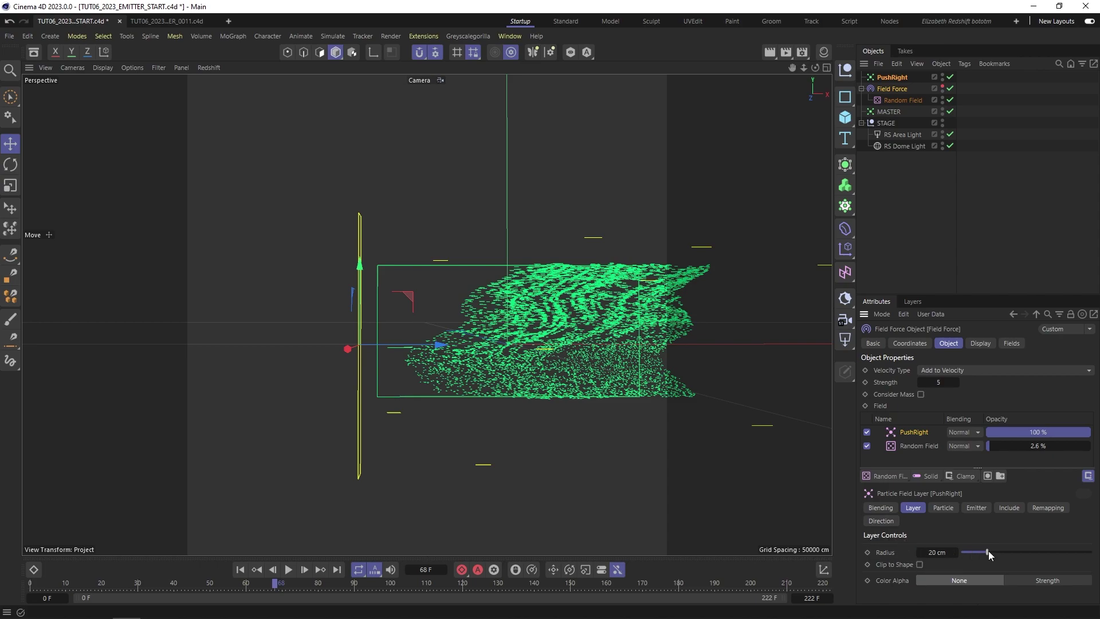
drag(985, 553, 974, 553)
Step: Replay the simulation from the start and examine up close how the MASTER particles react to the PushRight particles
click(240, 570)
click(288, 570)
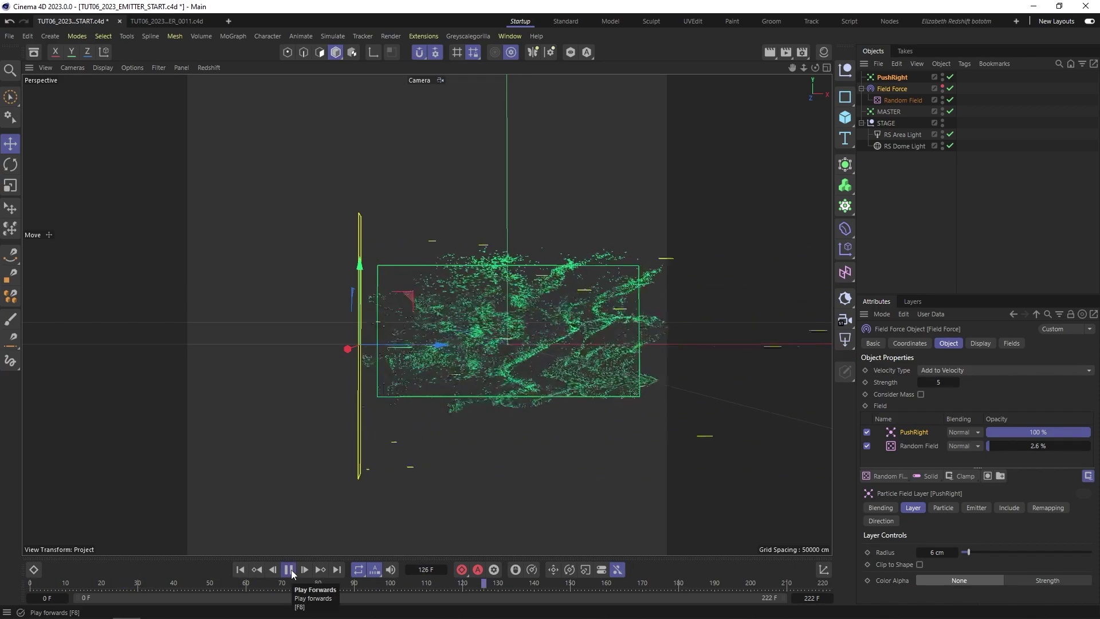
scroll(439, 371, up, 4)
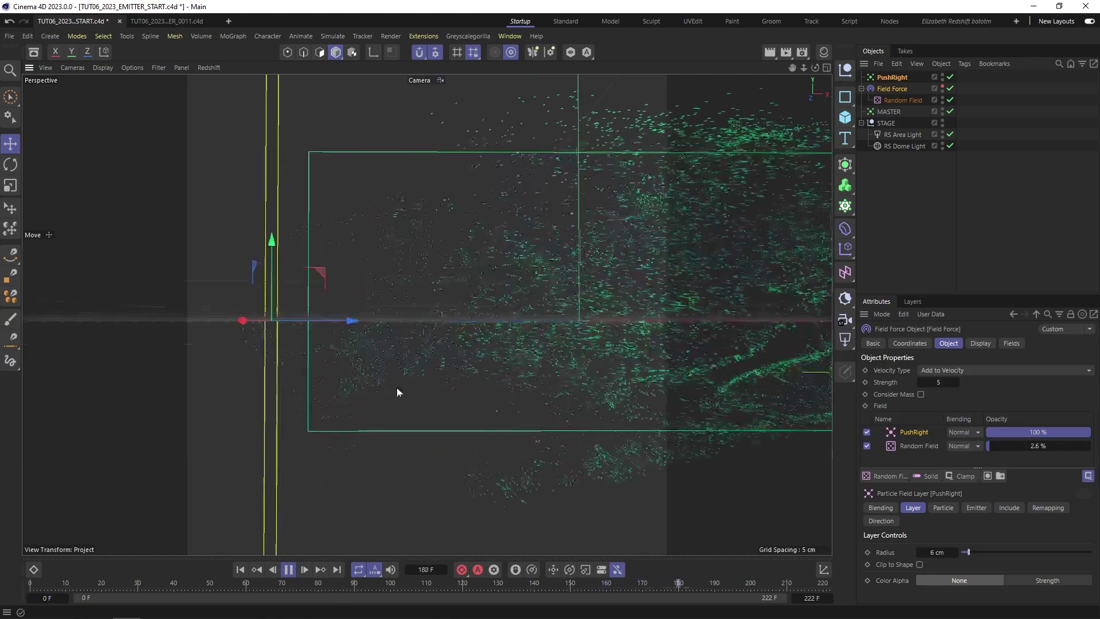
click(288, 570)
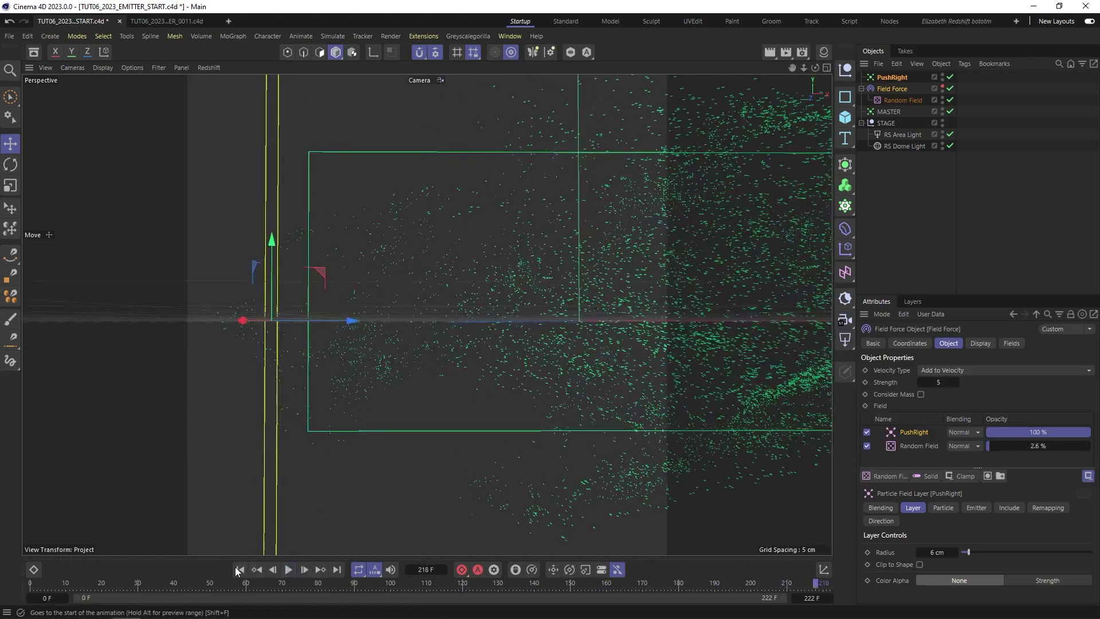
click(239, 570)
click(288, 570)
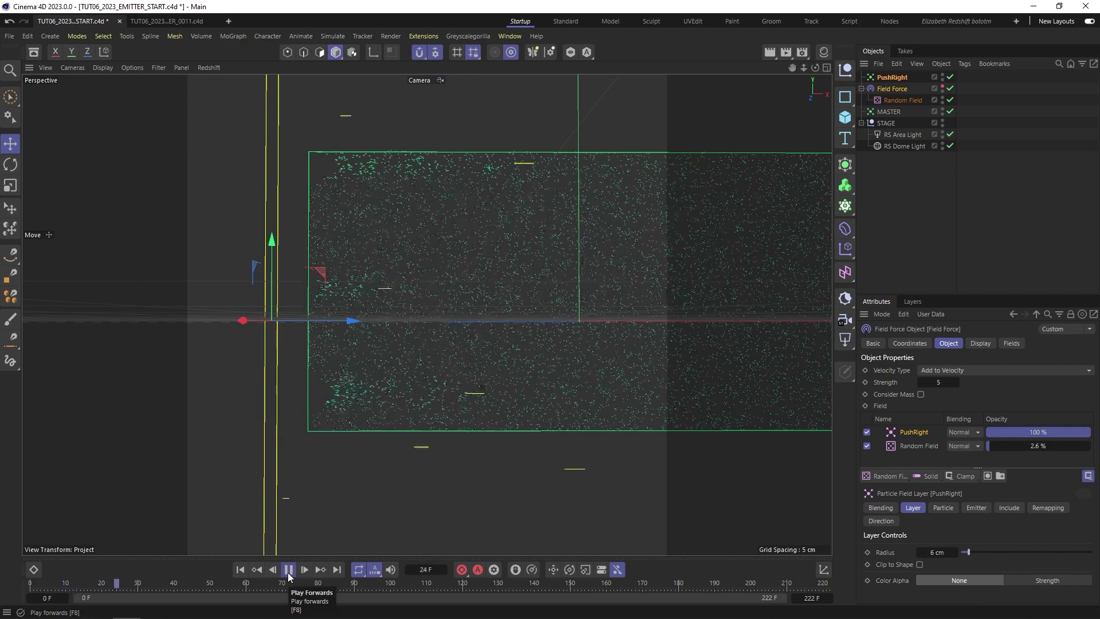
click(289, 575)
scroll(502, 330, down, 2)
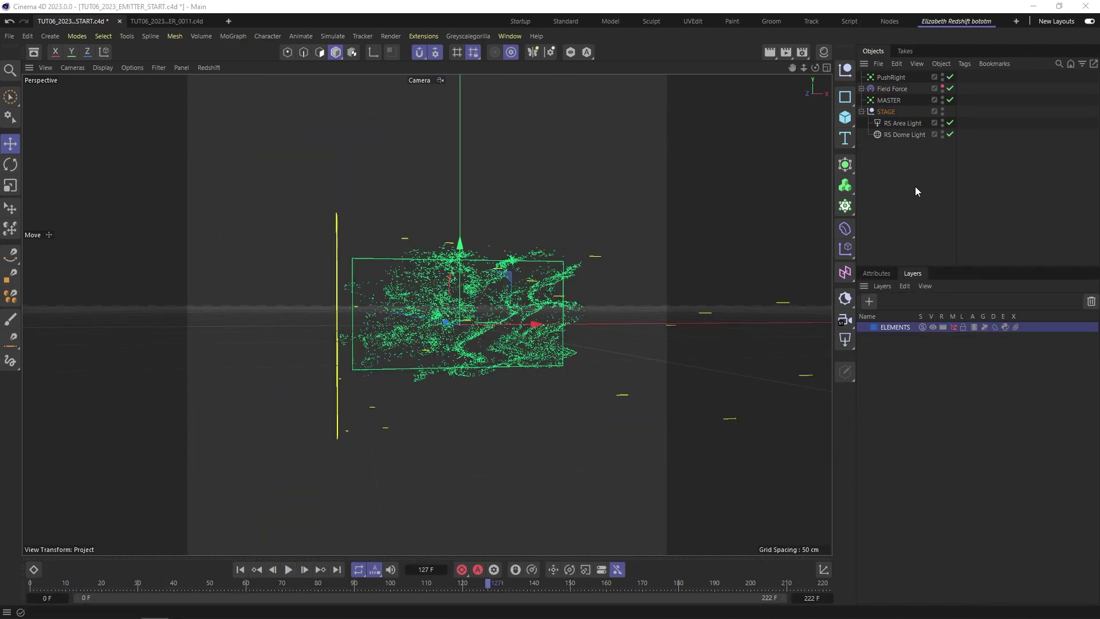
Step: Add a MoGraph Matrix object to the scene
click(846, 186)
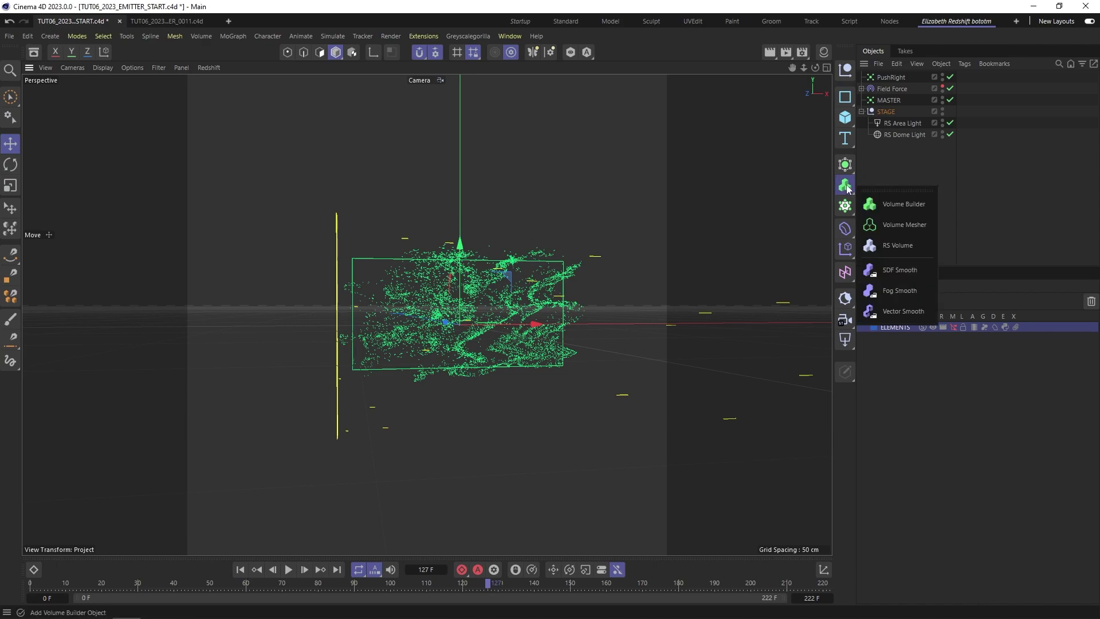
click(846, 206)
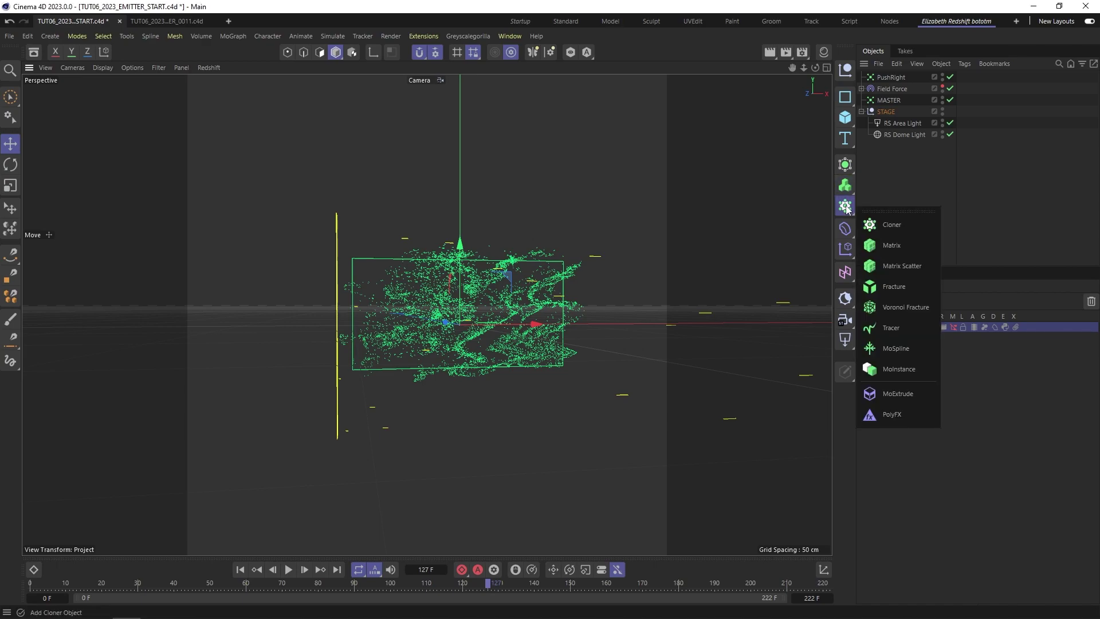
click(891, 245)
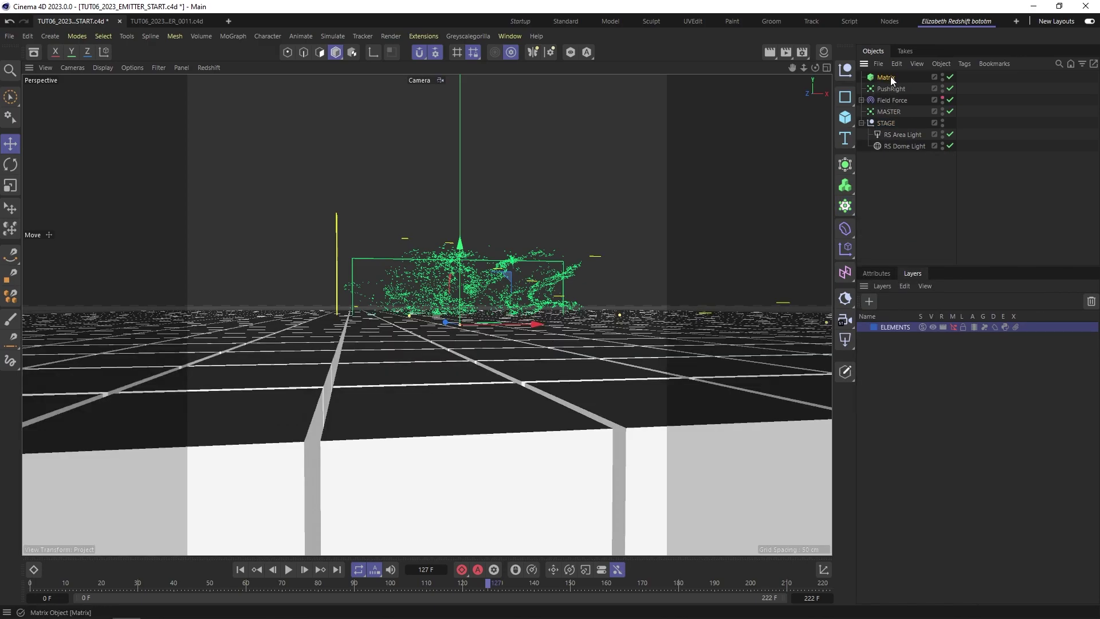
Step: Set the Matrix to Object mode and assign the MASTER emitter as its source object
click(876, 274)
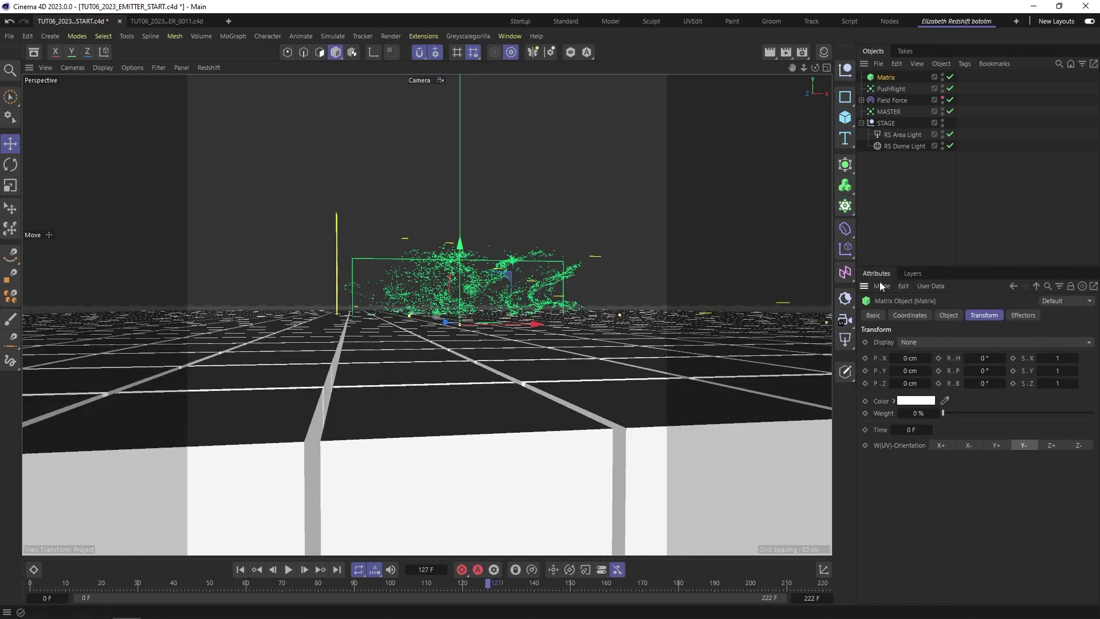
click(951, 318)
click(935, 342)
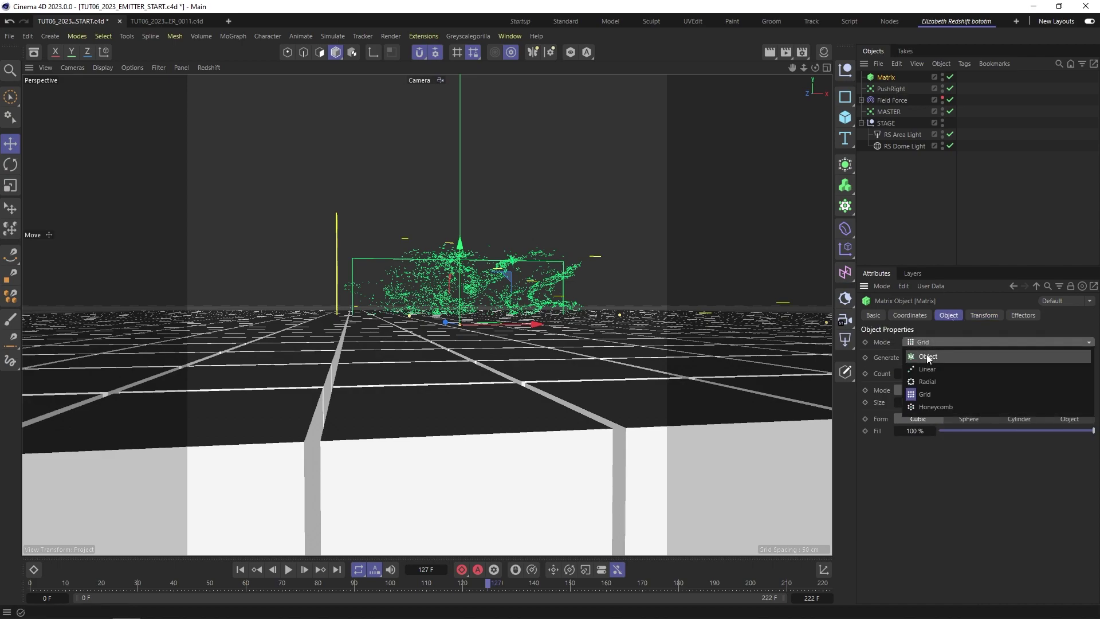
click(929, 357)
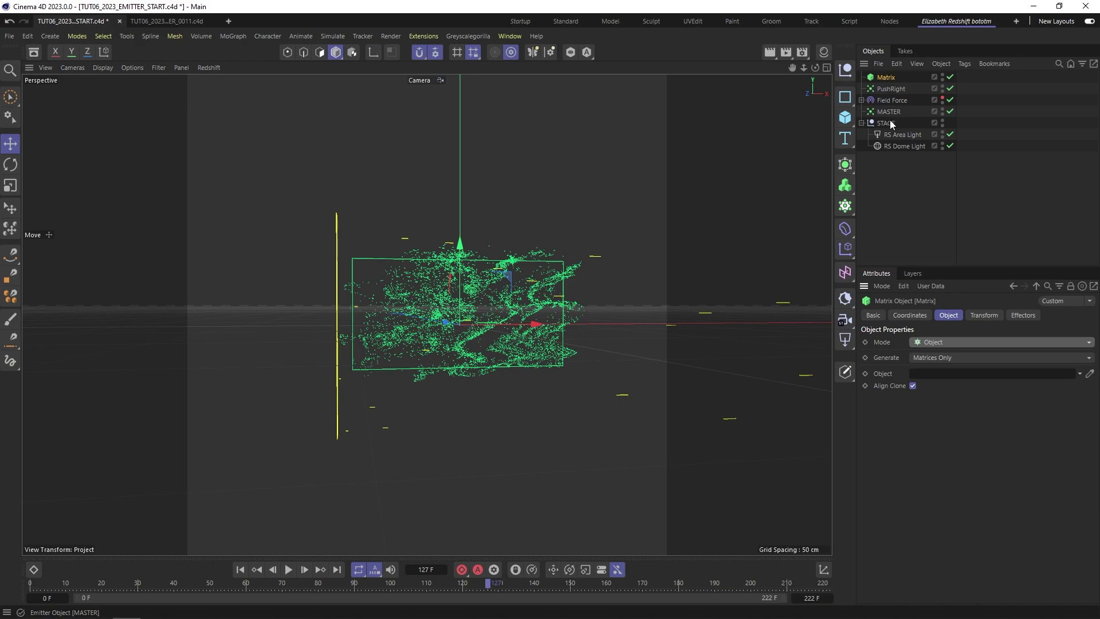
drag(885, 113, 937, 376)
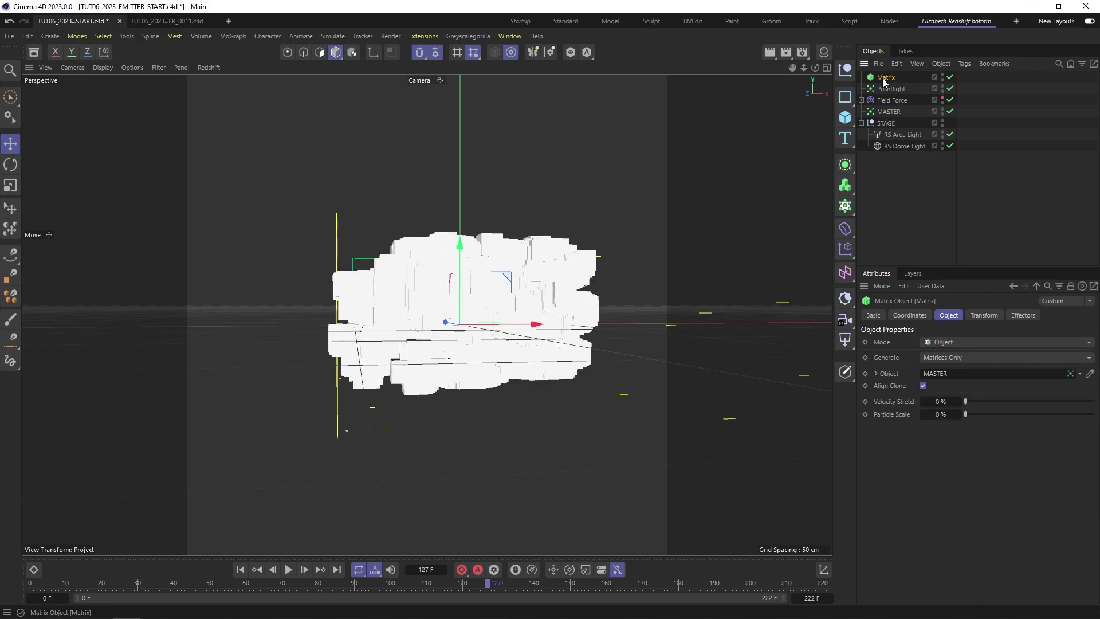
Step: Scale the Matrix elements to 0.1 in X, Y and Z through the Matrix's transform settings
click(983, 315)
click(1051, 357)
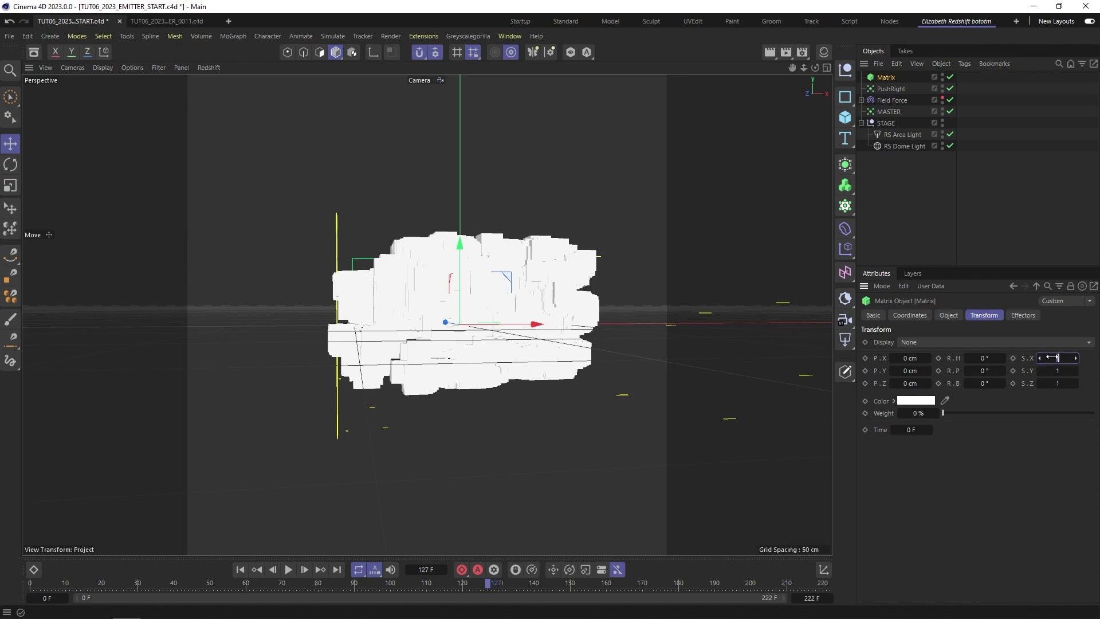
double_click(1059, 371)
text(.1)
double_click(1057, 385)
text(.1)
key(Return)
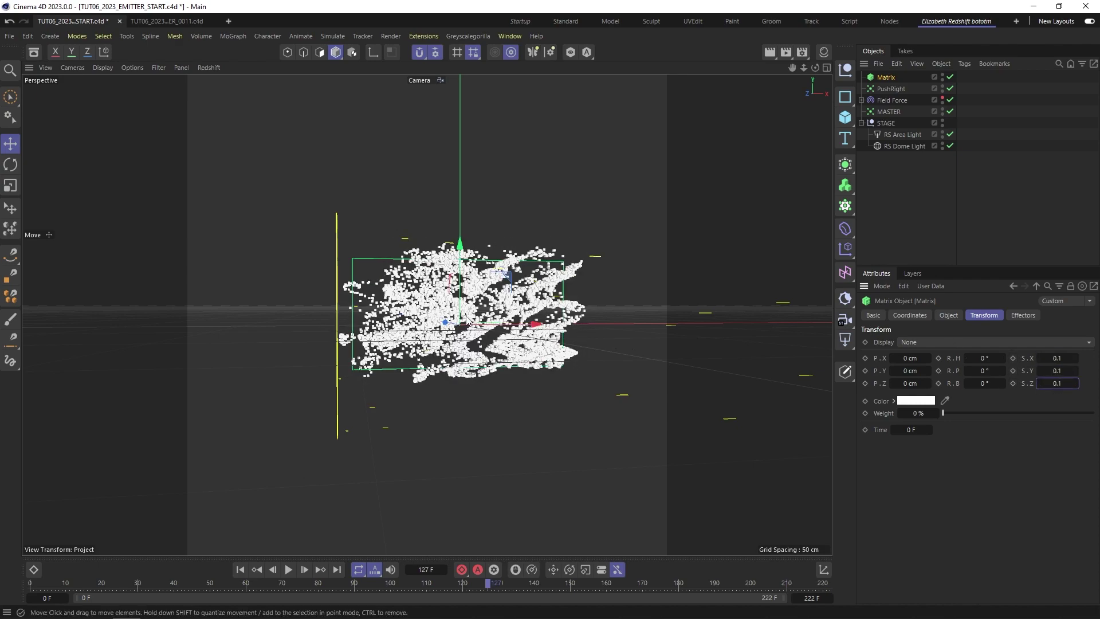
scroll(468, 316, up, 4)
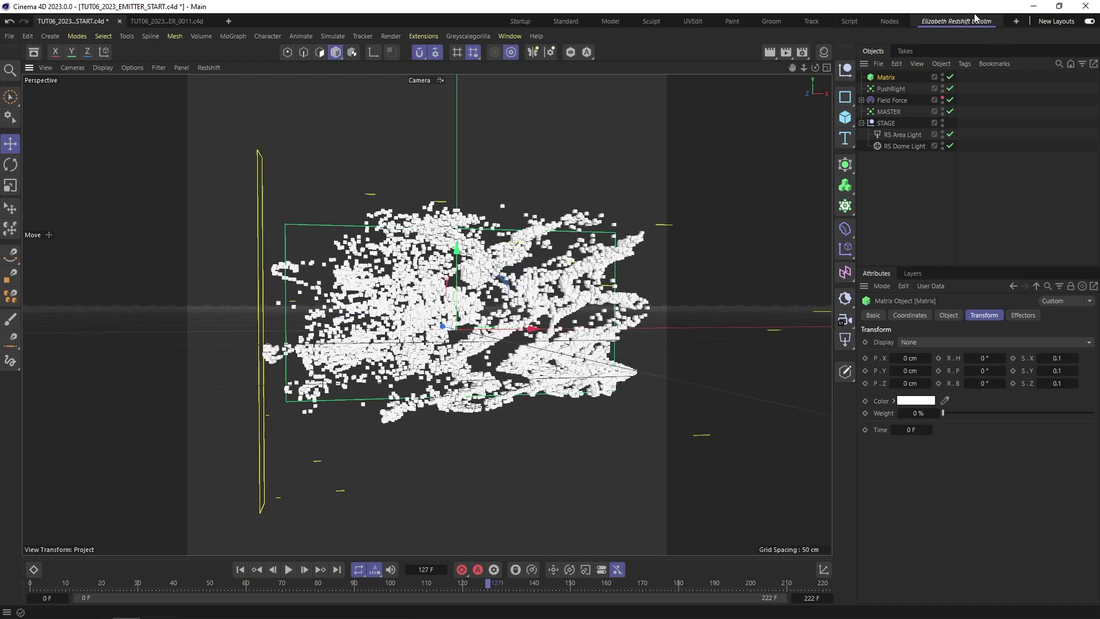
Step: Switch to the saved custom Redshift layout and place the Redshift RenderView beside the perspective viewport
click(961, 22)
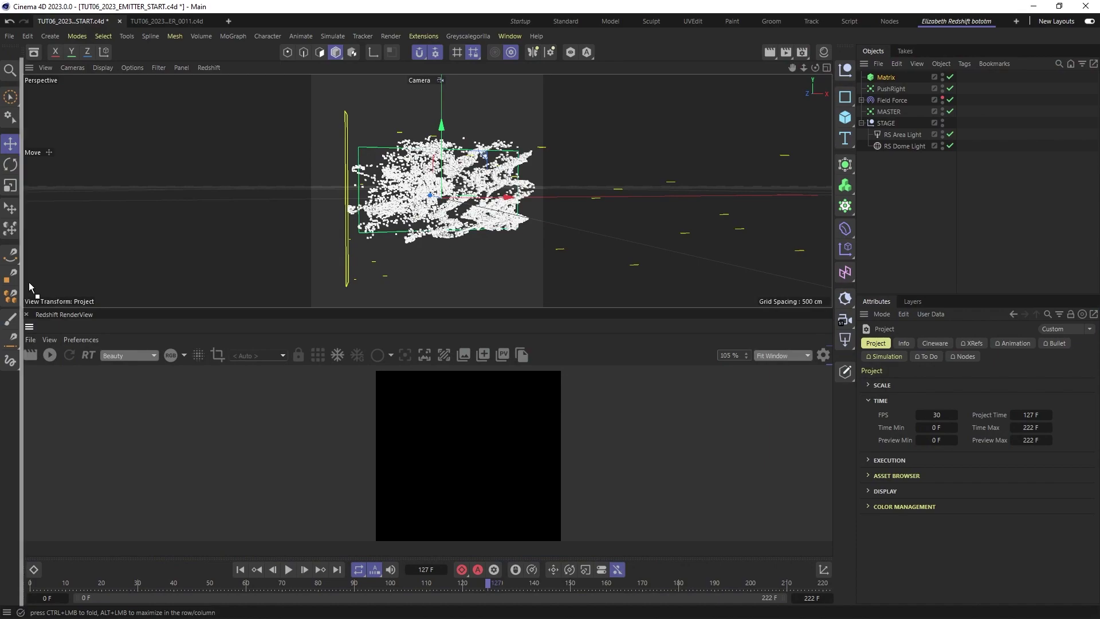
drag(29, 283, 30, 284)
scroll(666, 313, up, 5)
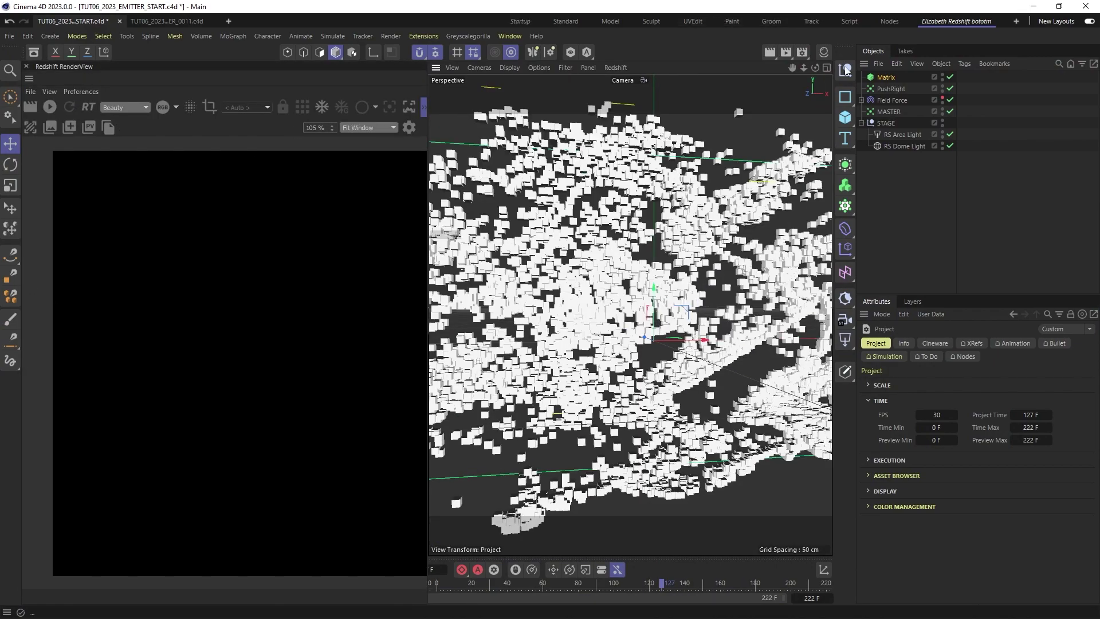
Step: Add an RS Object render tag to the Matrix and set its Particles mode to Point Instances
click(886, 80)
right_click(887, 80)
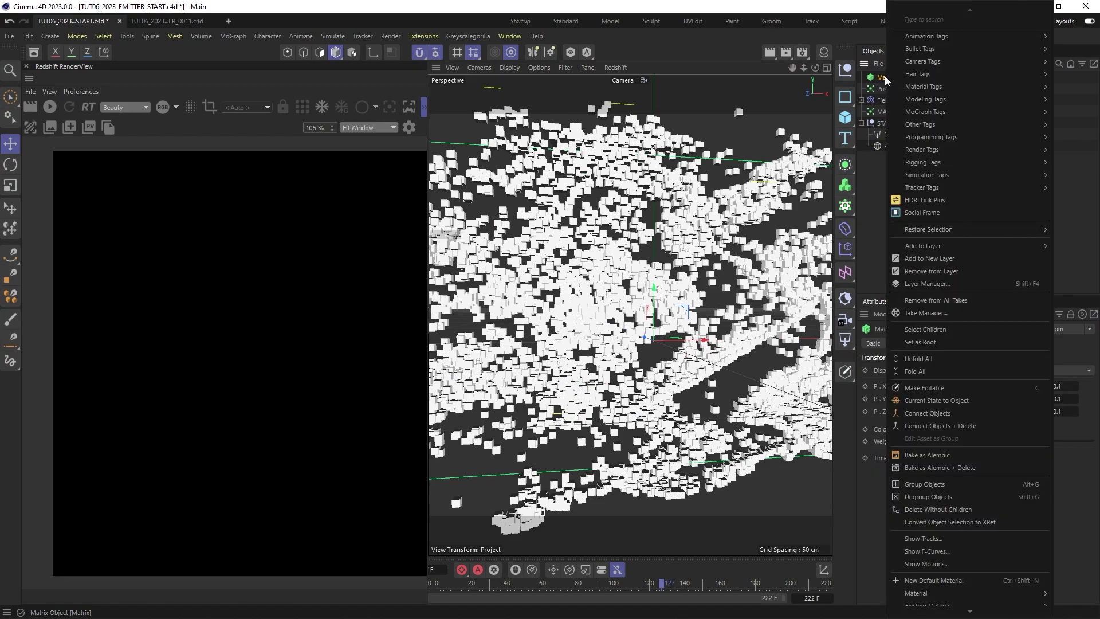
mouse_move(954, 156)
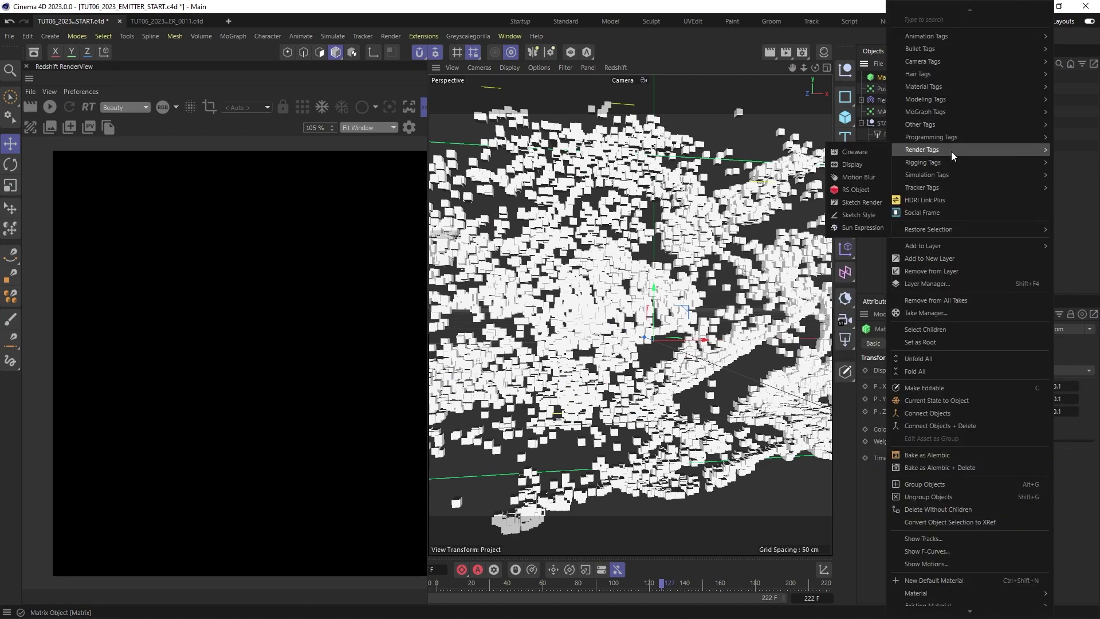
click(856, 190)
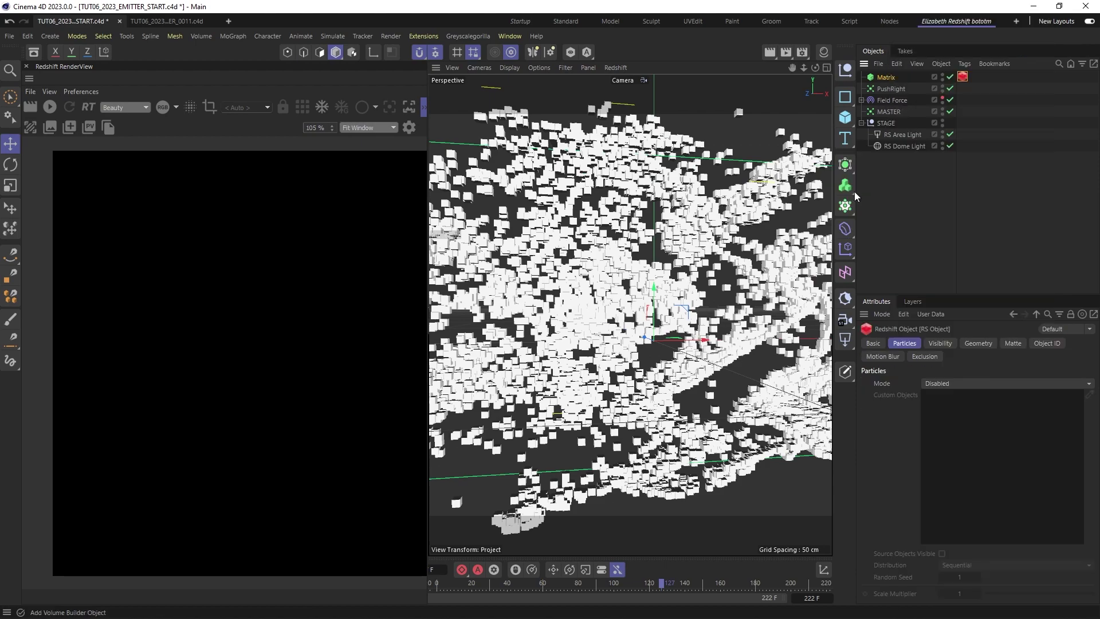
click(946, 384)
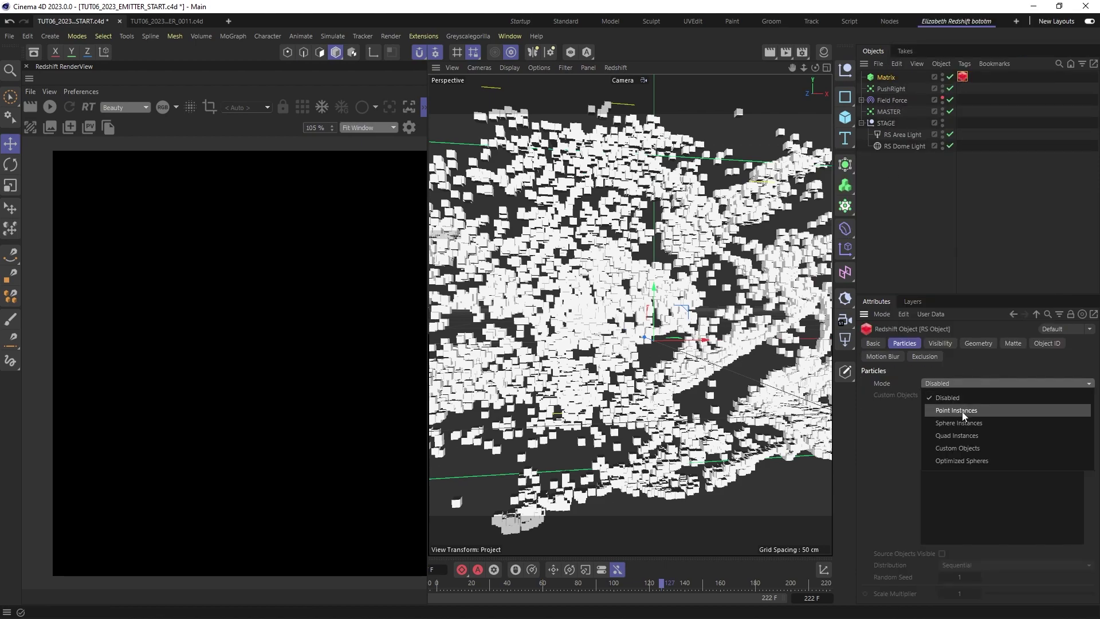
click(963, 410)
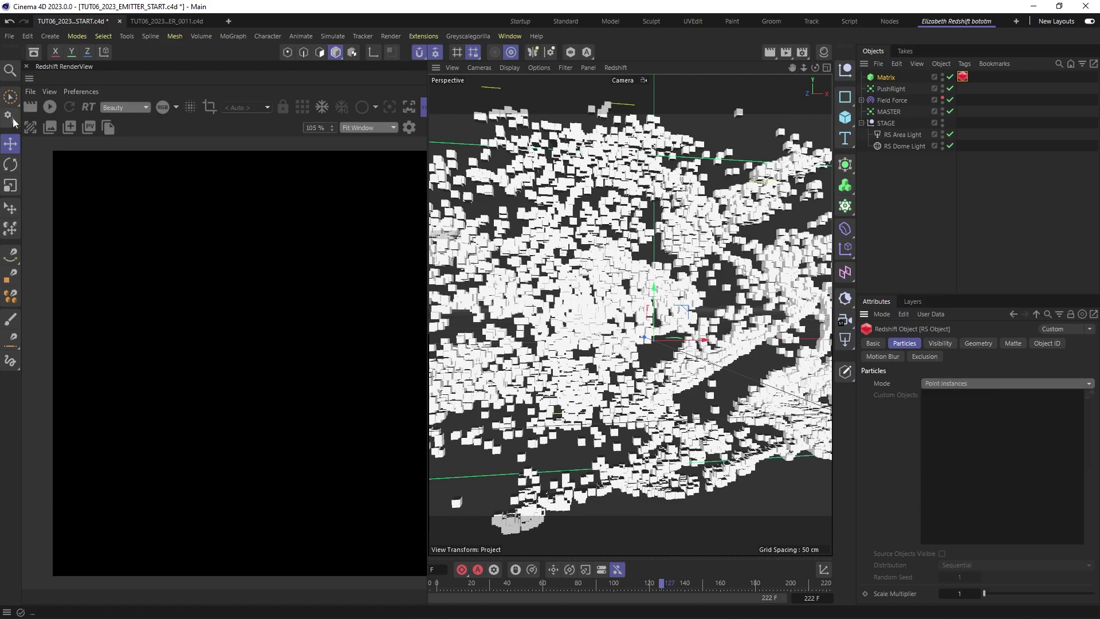
Step: Start the live Redshift render and pick a focus distance on the particles in the RenderView
click(50, 107)
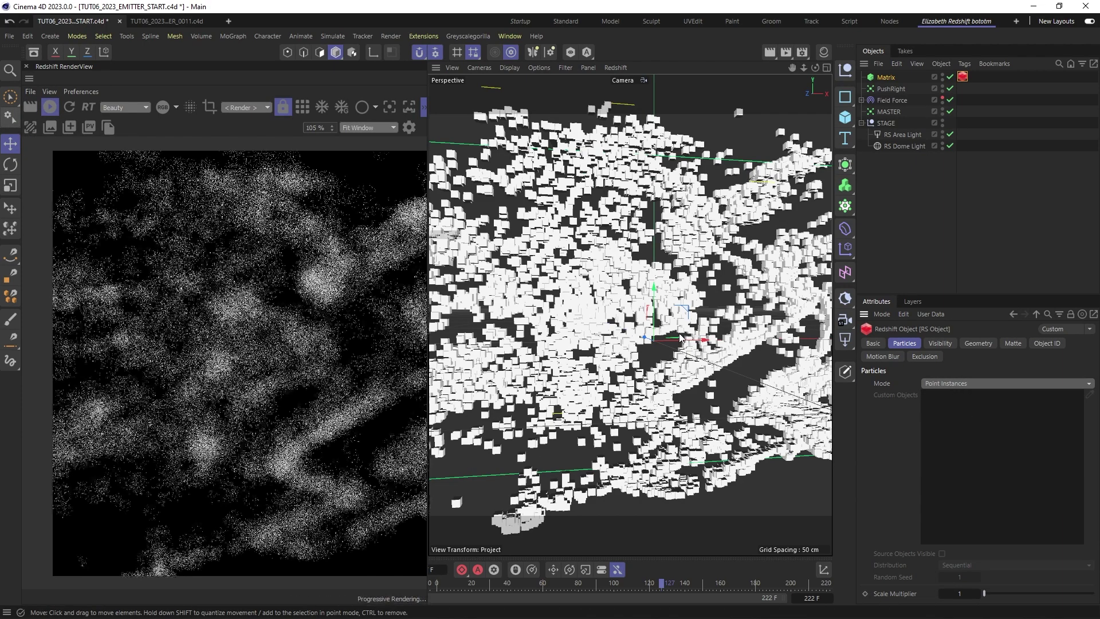
click(390, 108)
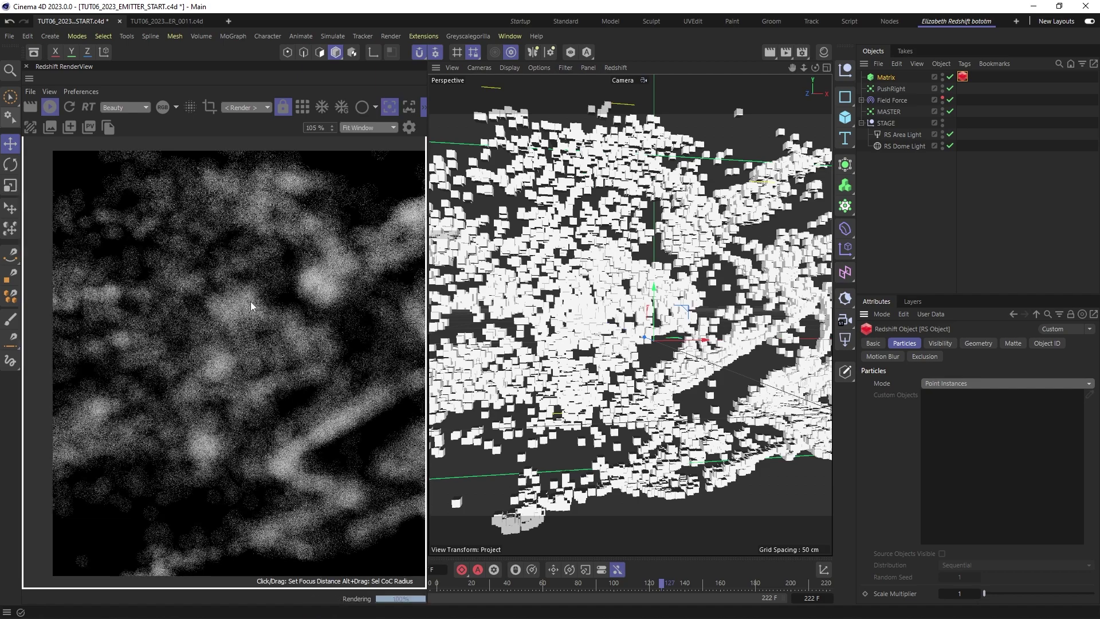
click(251, 306)
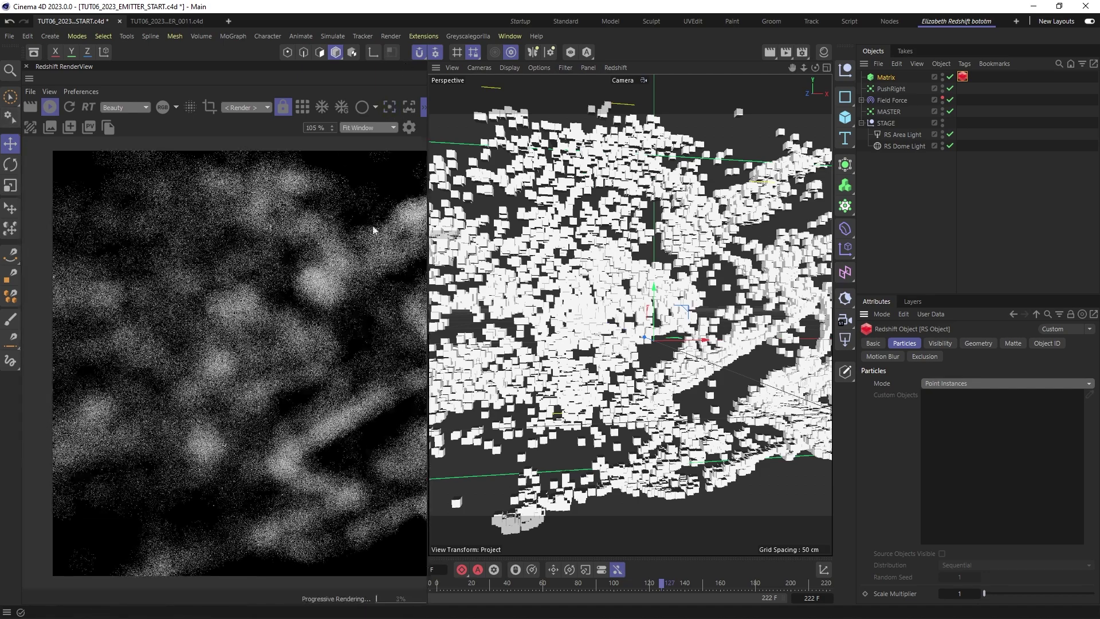
click(391, 108)
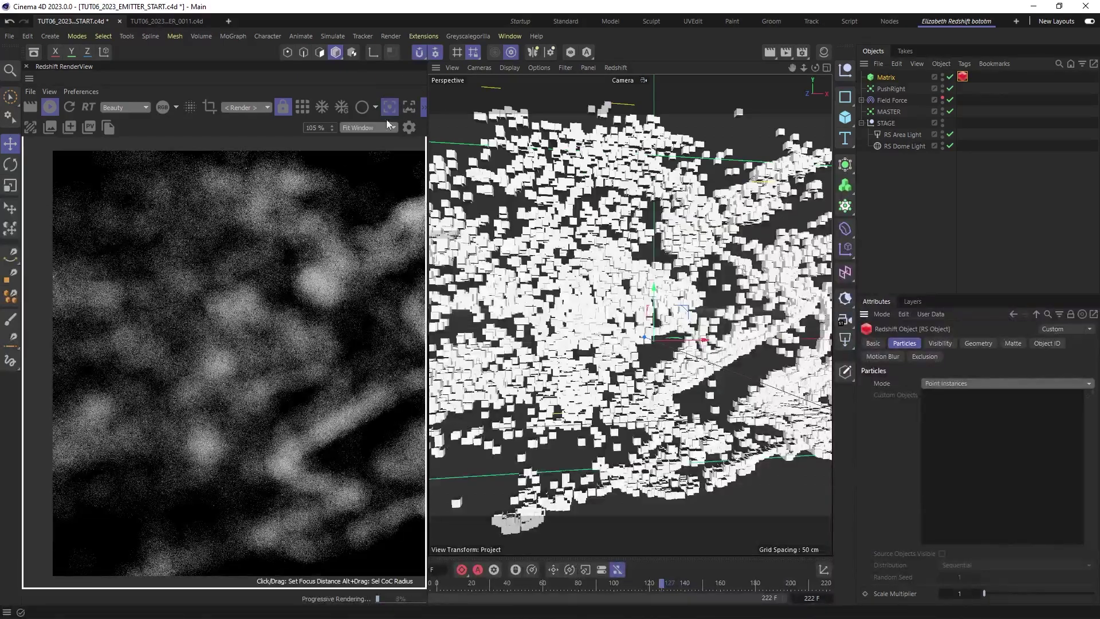
click(887, 123)
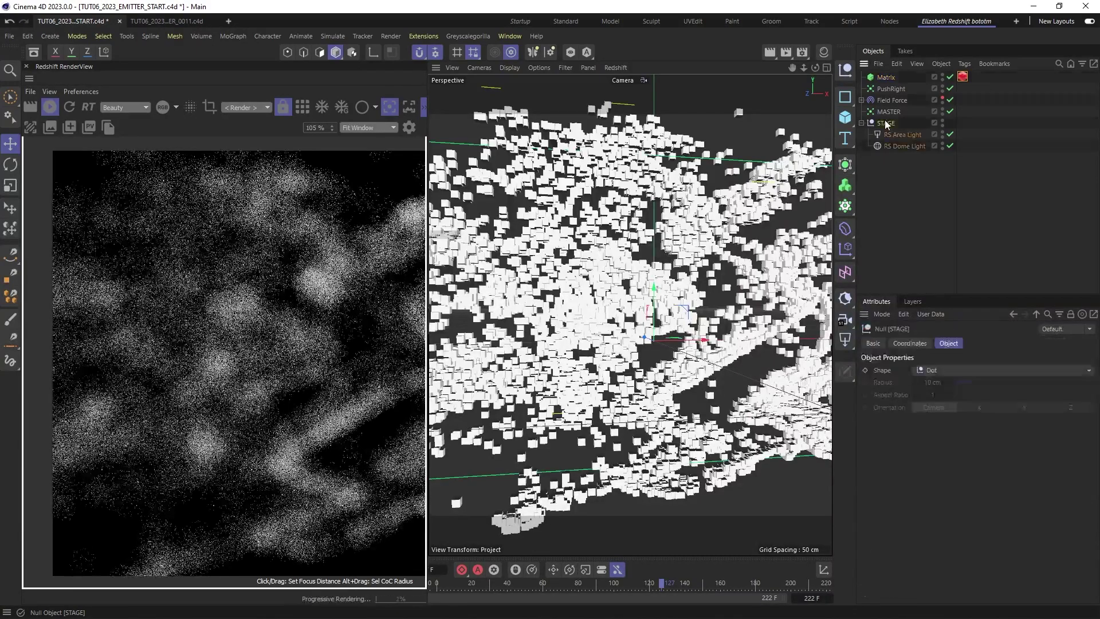
Step: Reveal the ELEMENTS layer's objects in the object list and move the CAM camera group and the Donut out of STAGE to the top level
click(913, 301)
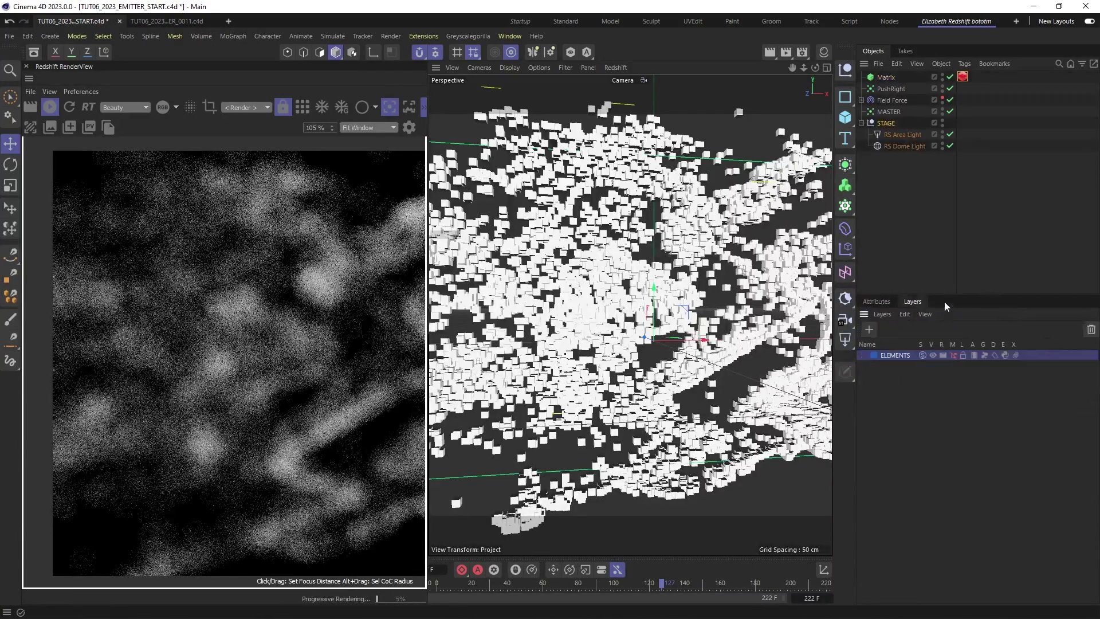
click(954, 355)
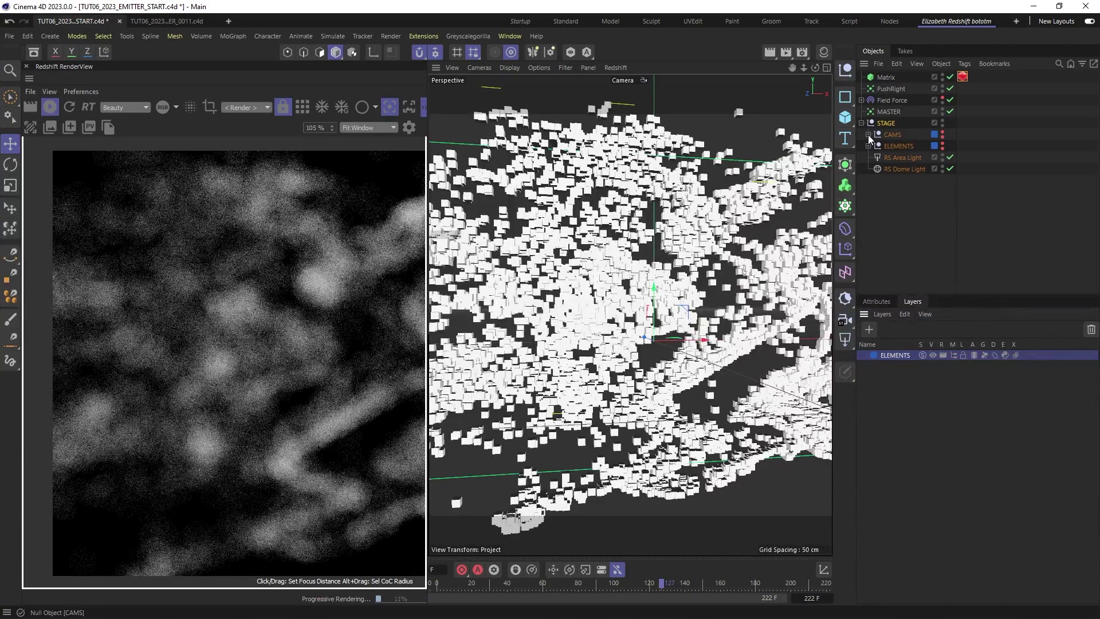
drag(885, 138, 917, 220)
click(861, 89)
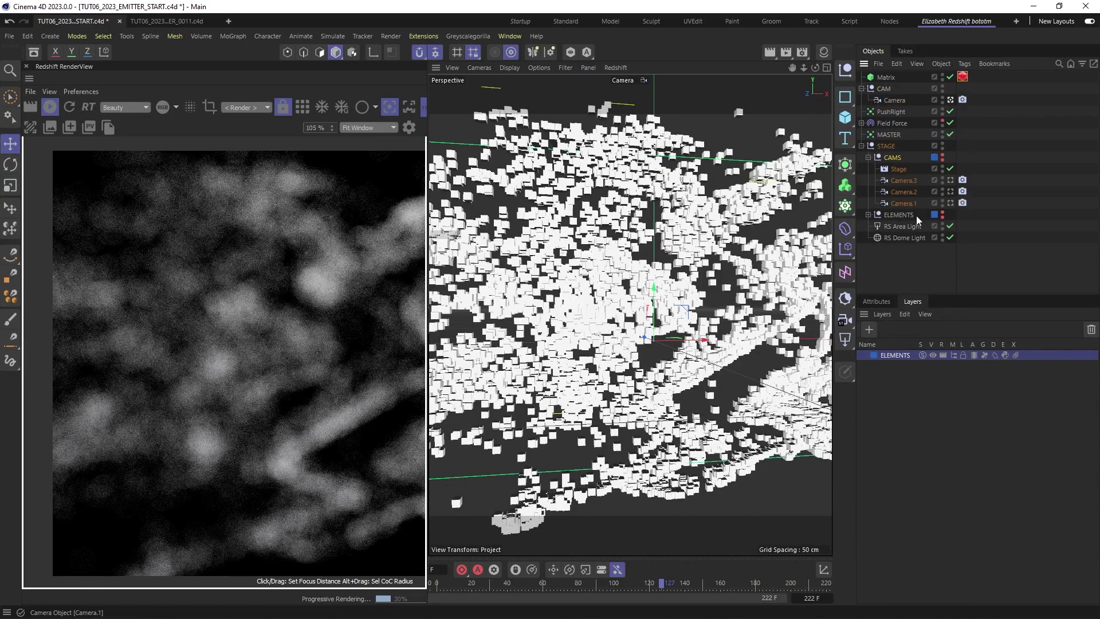
click(869, 157)
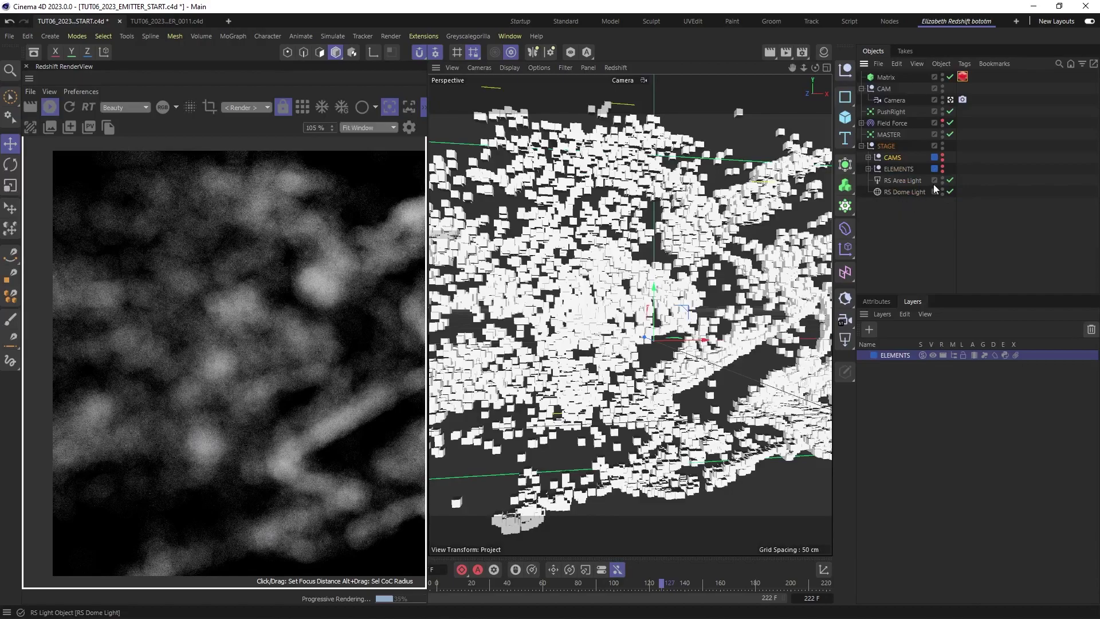
click(869, 169)
drag(897, 181, 891, 84)
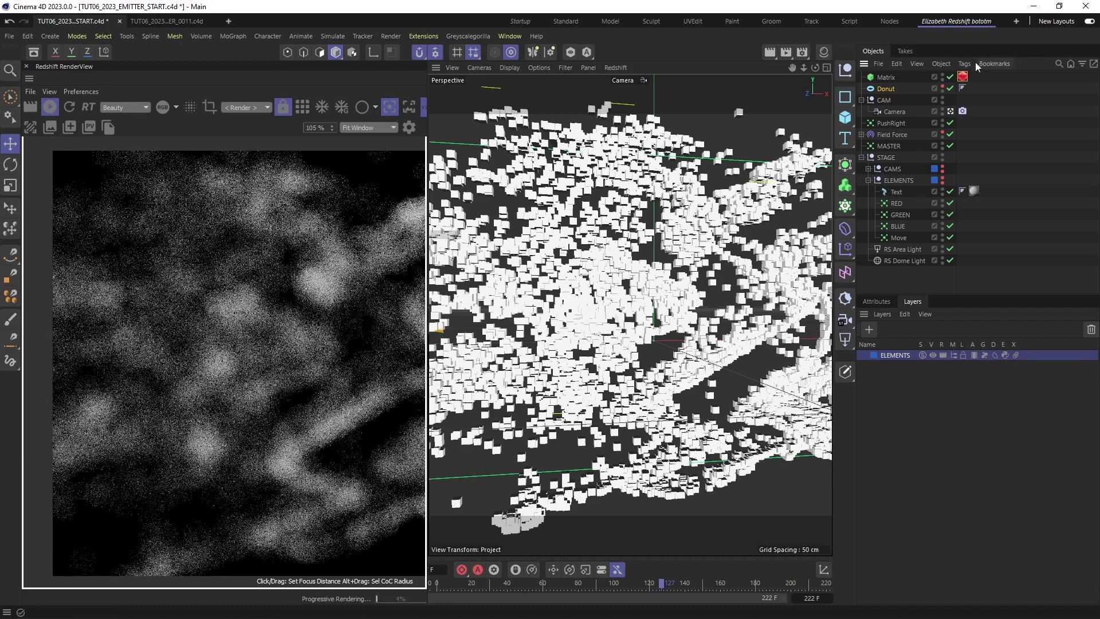
Step: Turn off the Bokeh override in the Redshift Camera tag of the camera inside CAM
click(962, 110)
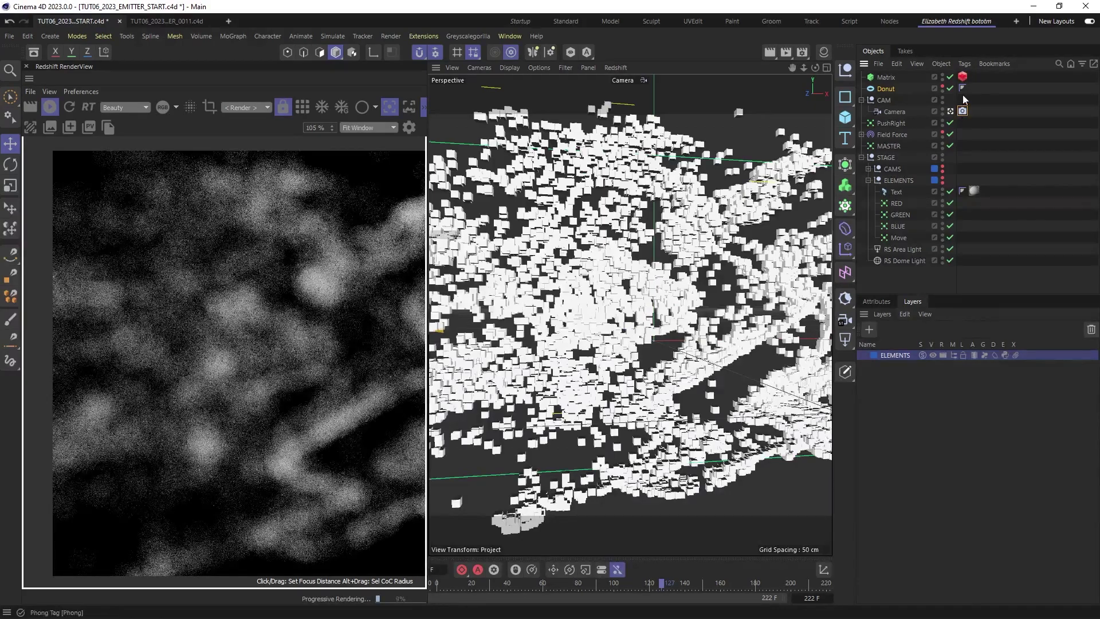
click(894, 112)
click(885, 302)
click(904, 383)
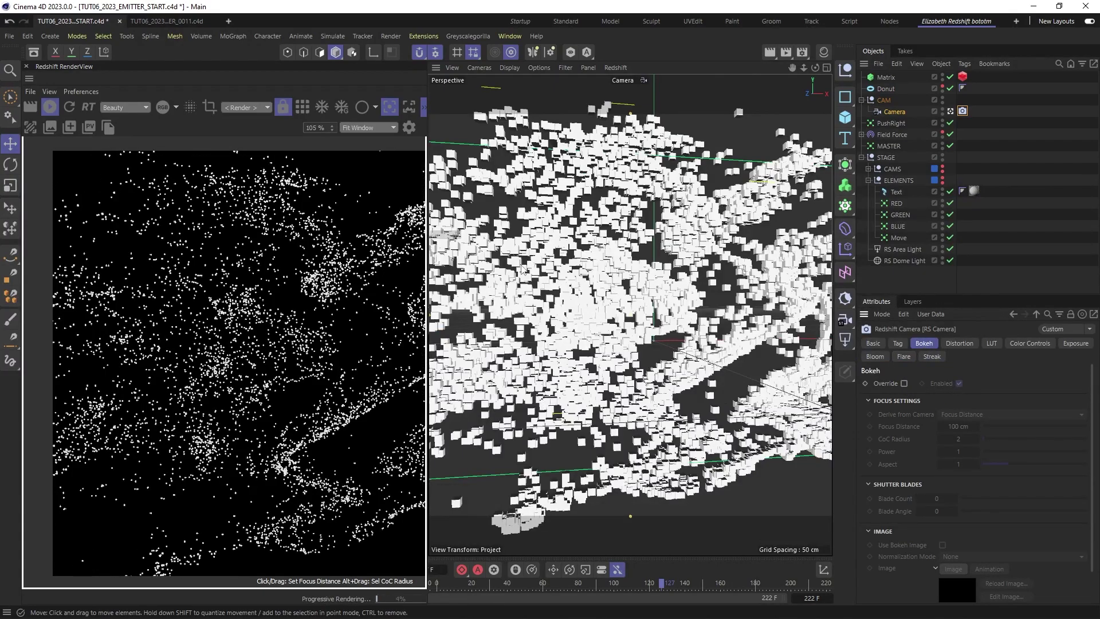
scroll(584, 296, up, 3)
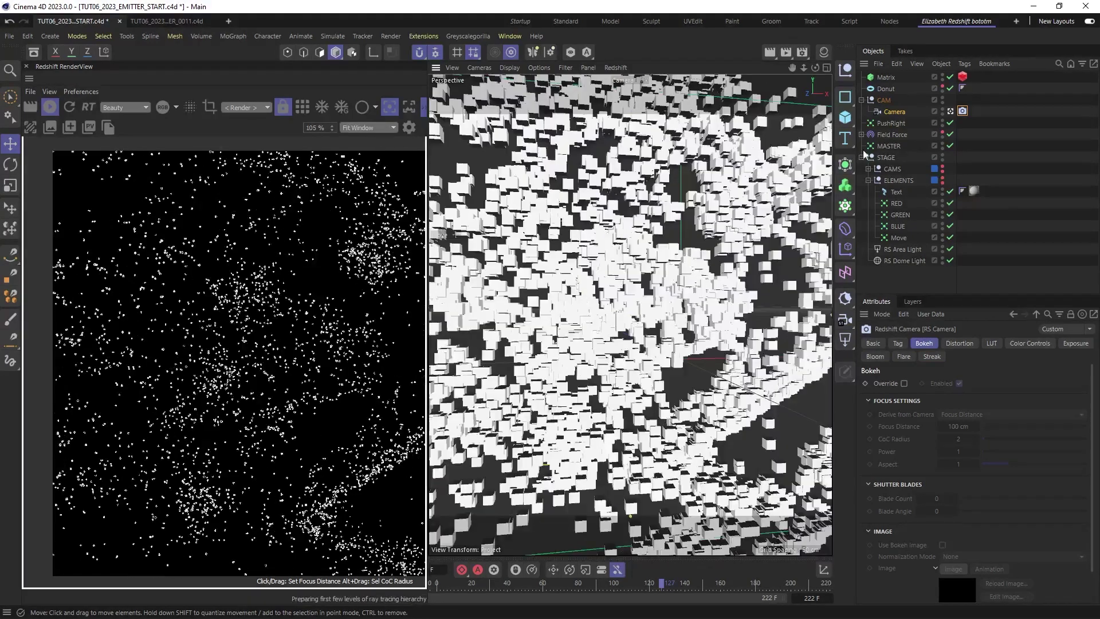
Step: Hide the ELEMENTS layer's objects from the object list and collapse the STAGE group
click(886, 158)
click(913, 302)
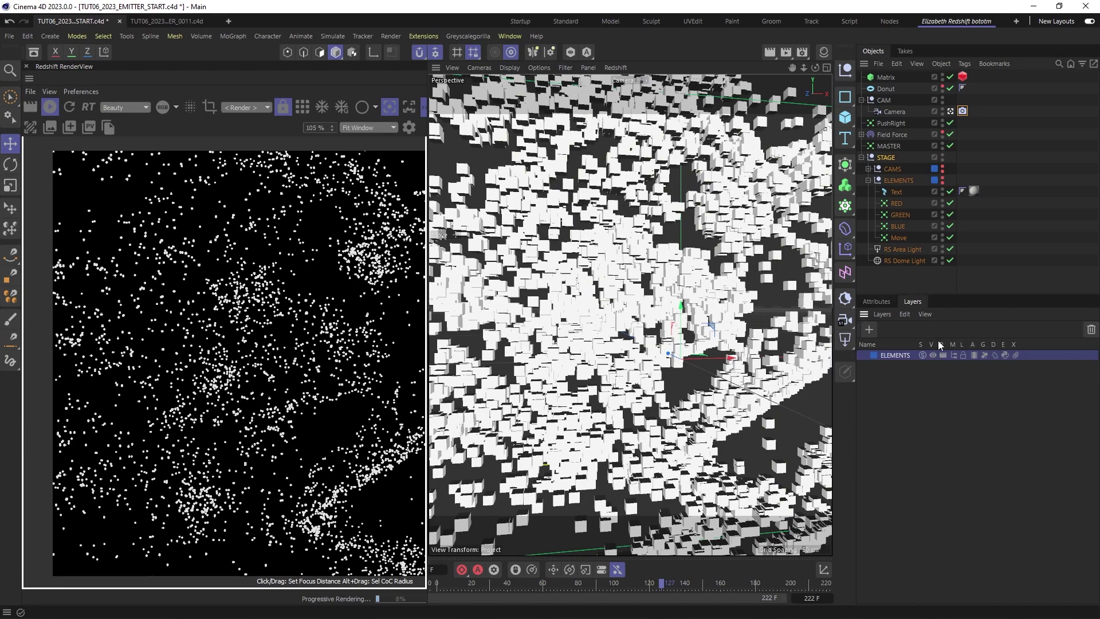
click(954, 355)
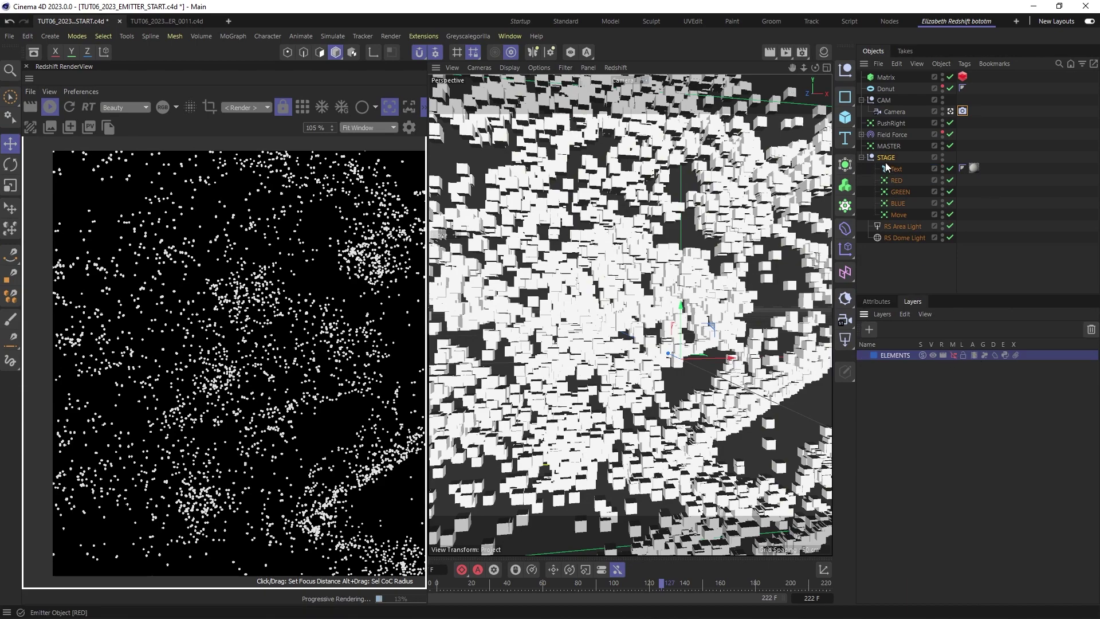
click(862, 158)
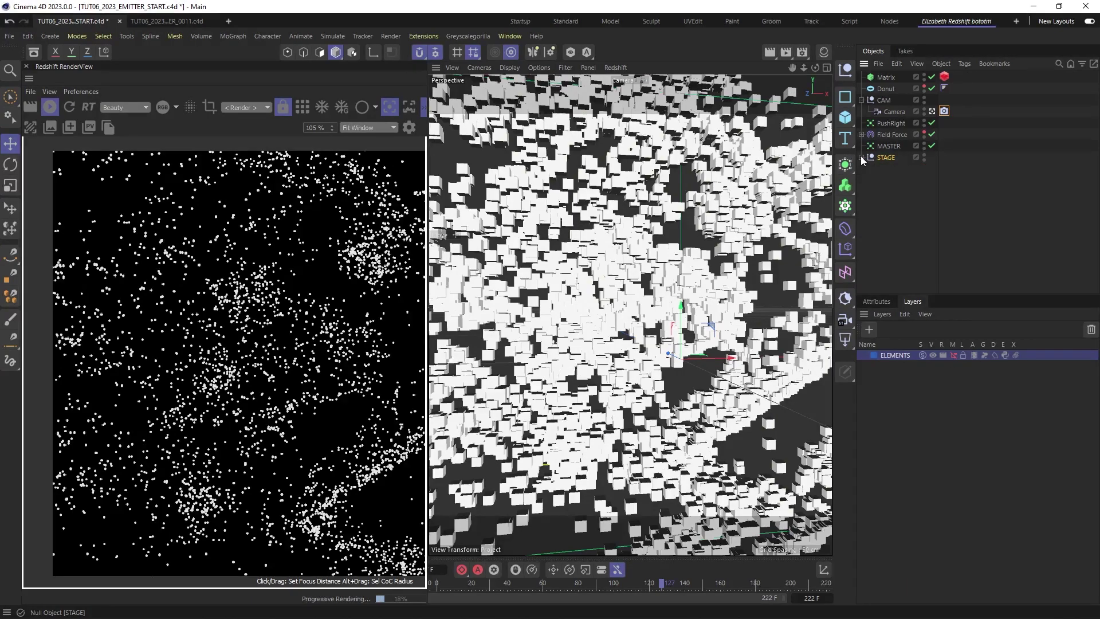
Step: Create a null named BASE and group the Matrix, PushRight, MASTER and Field Force inside it
click(846, 70)
double_click(883, 78)
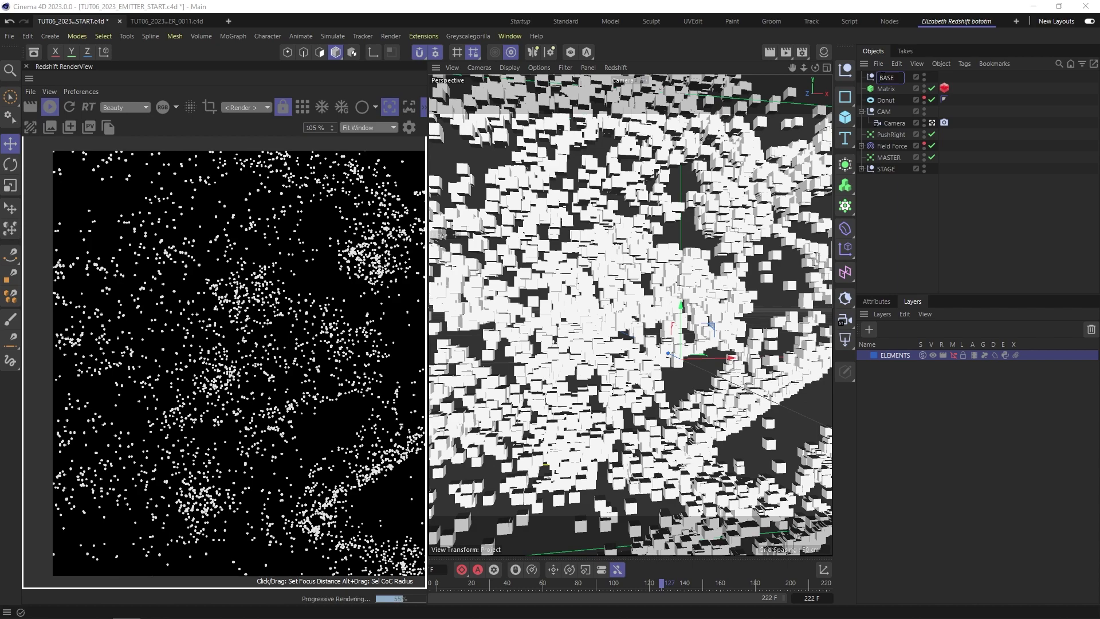
click(909, 199)
drag(883, 79, 880, 142)
drag(884, 148, 887, 136)
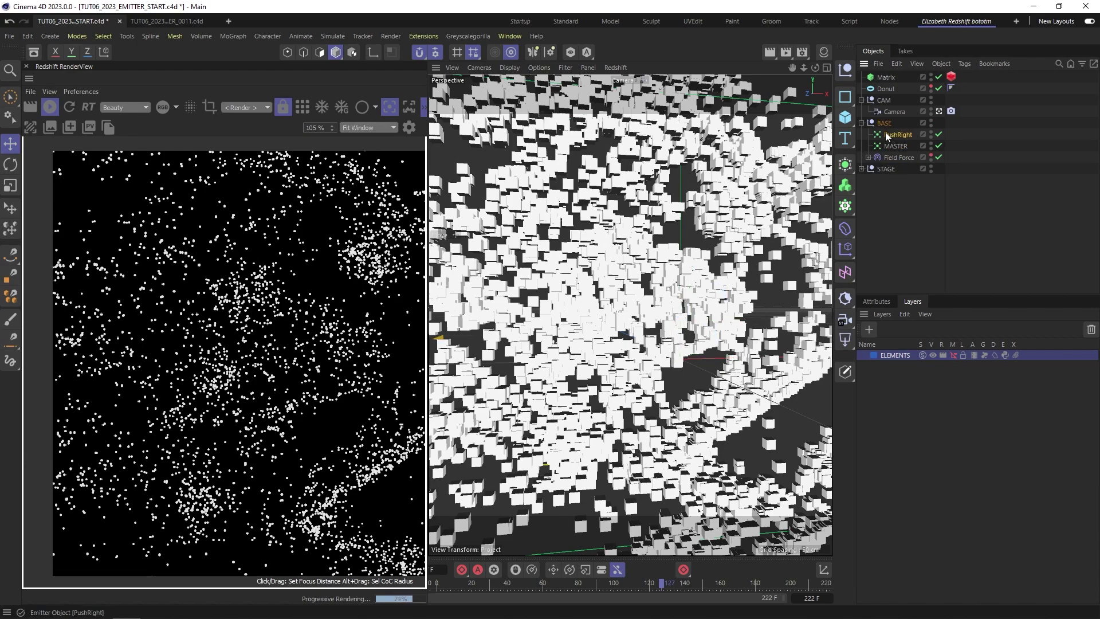
click(890, 124)
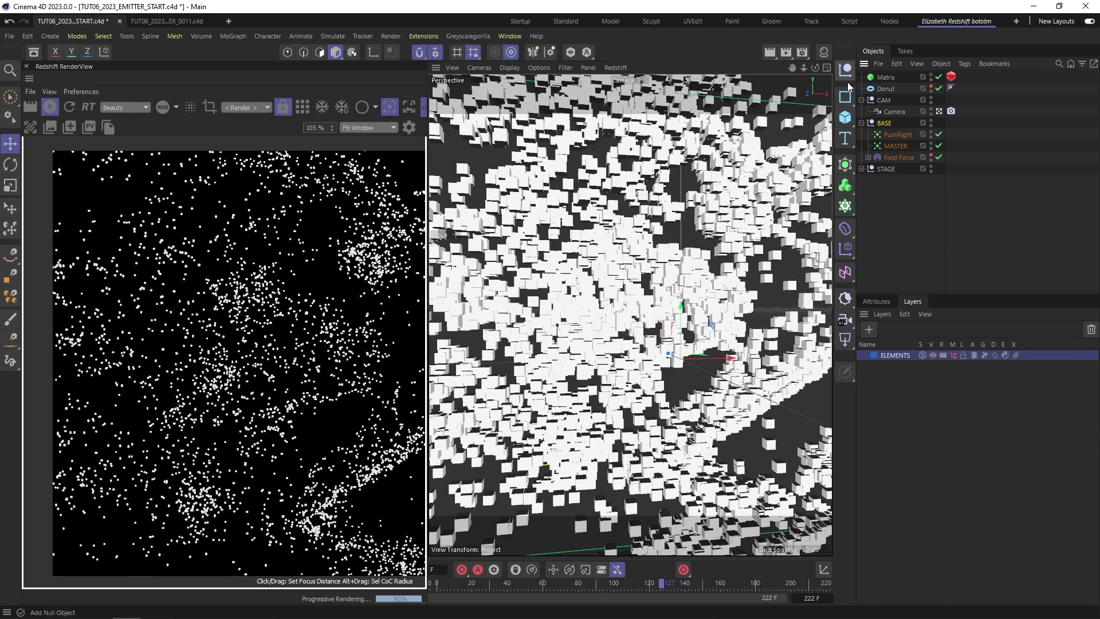
drag(886, 77, 891, 123)
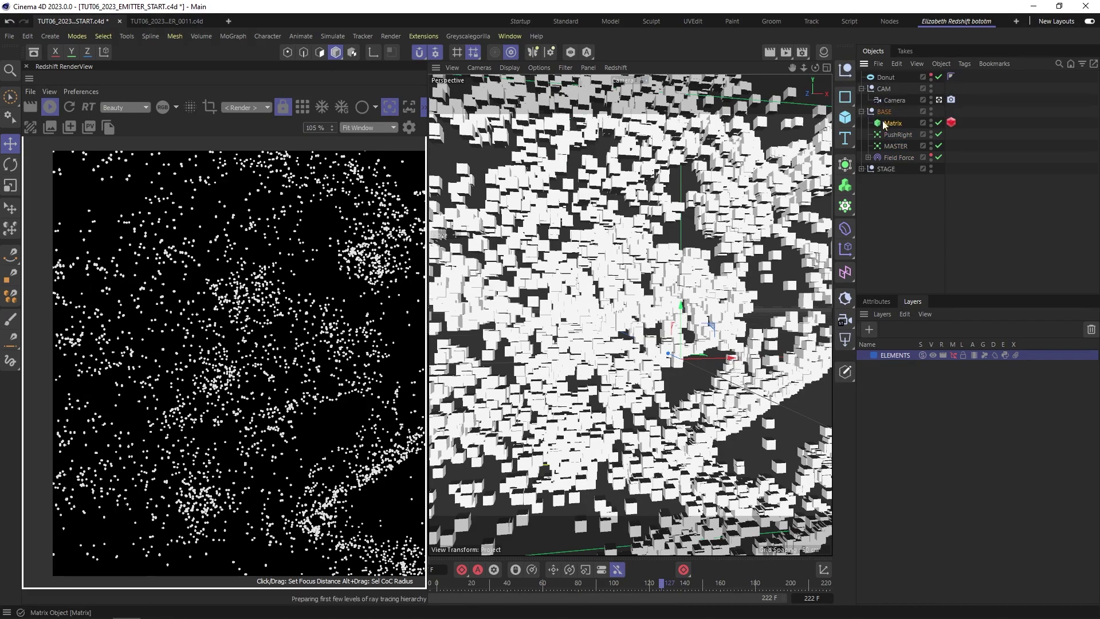
Step: Create a null named COLORS and move the Donut into the BASE group above the Matrix
click(846, 71)
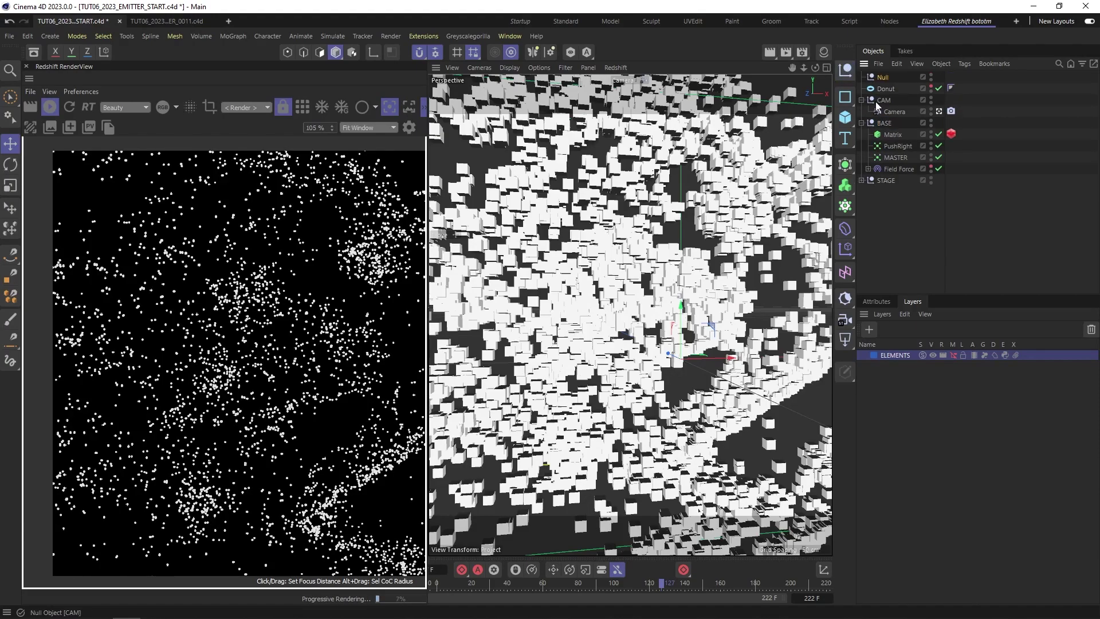
double_click(885, 78)
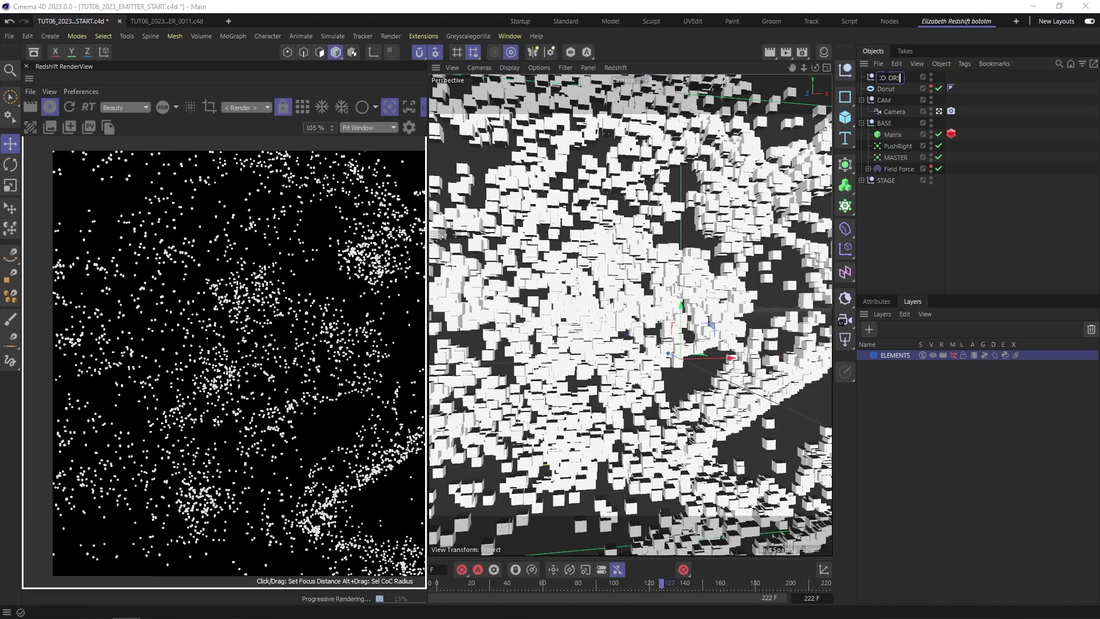
key(Return)
drag(884, 92, 890, 127)
drag(889, 130, 889, 130)
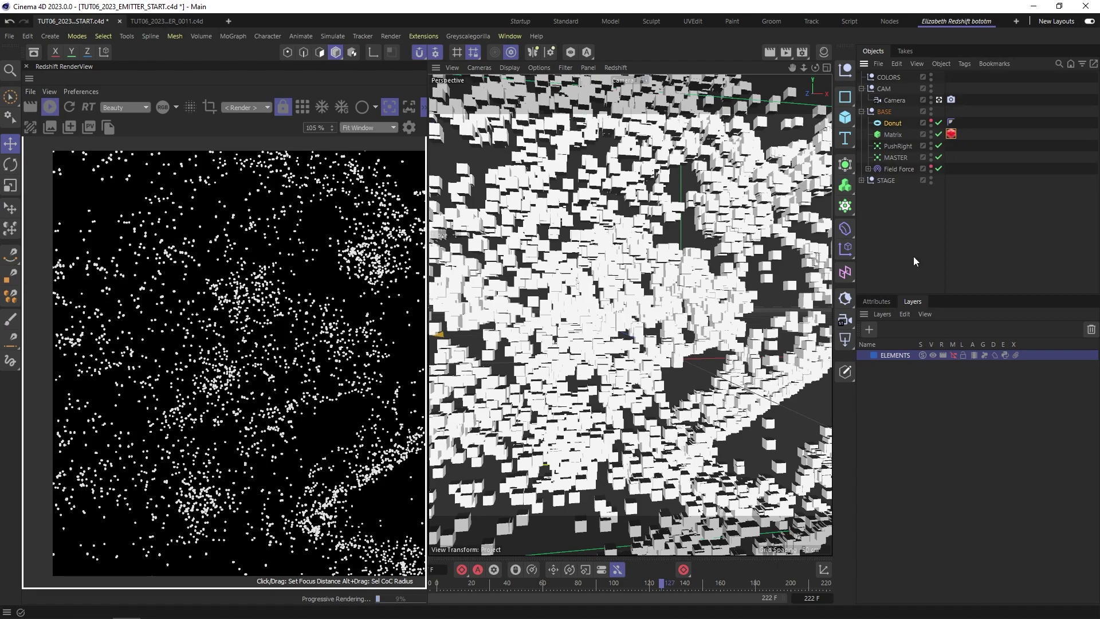
Step: Set the Particles mode of the Matrix's RS Object tag to Custom Objects using the Donut, and check the Donut's torus properties
click(878, 302)
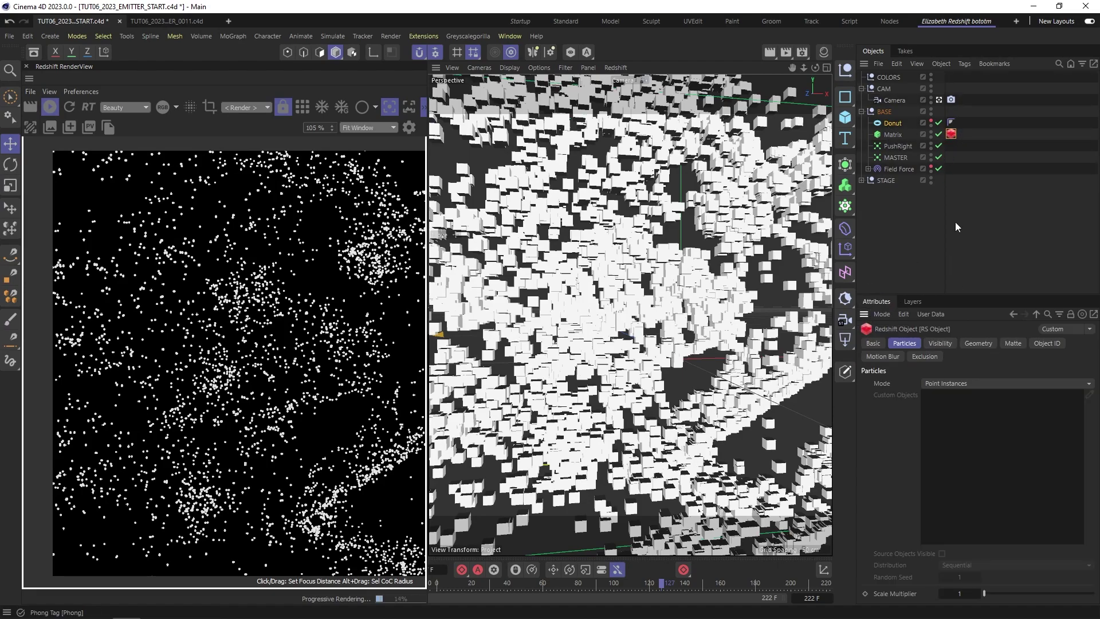
click(943, 387)
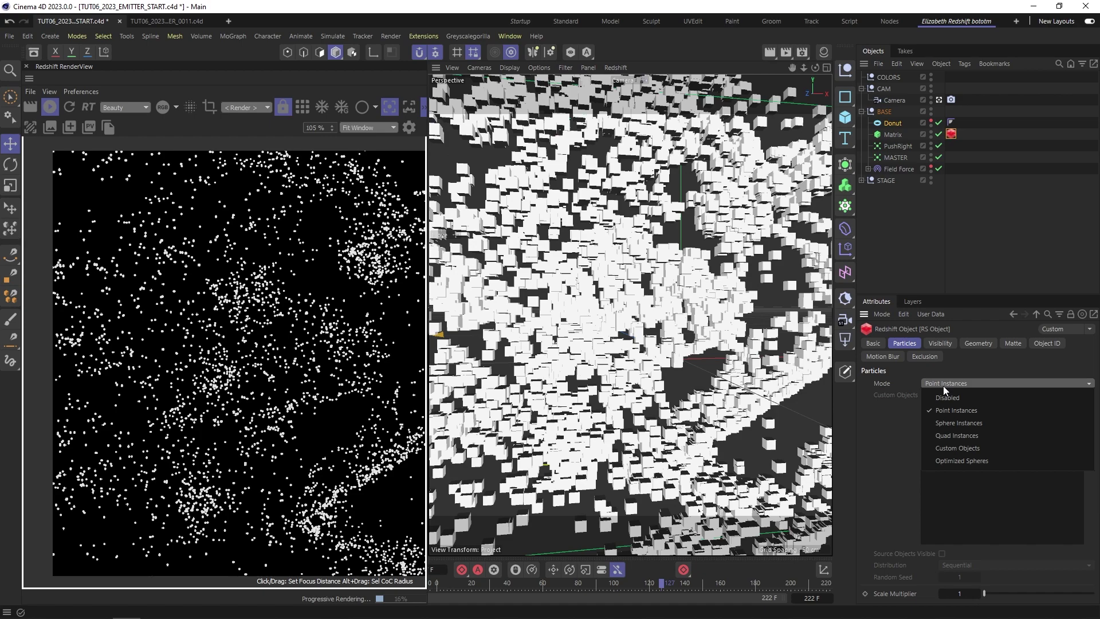
click(955, 452)
drag(891, 123, 969, 411)
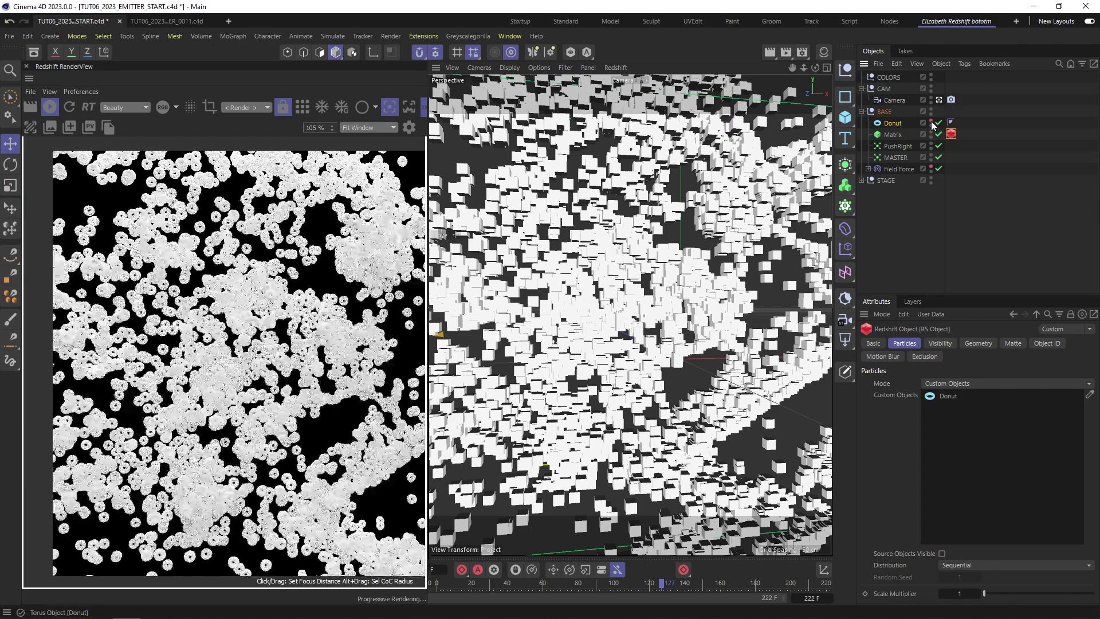
alt+drag(590, 351, 593, 283)
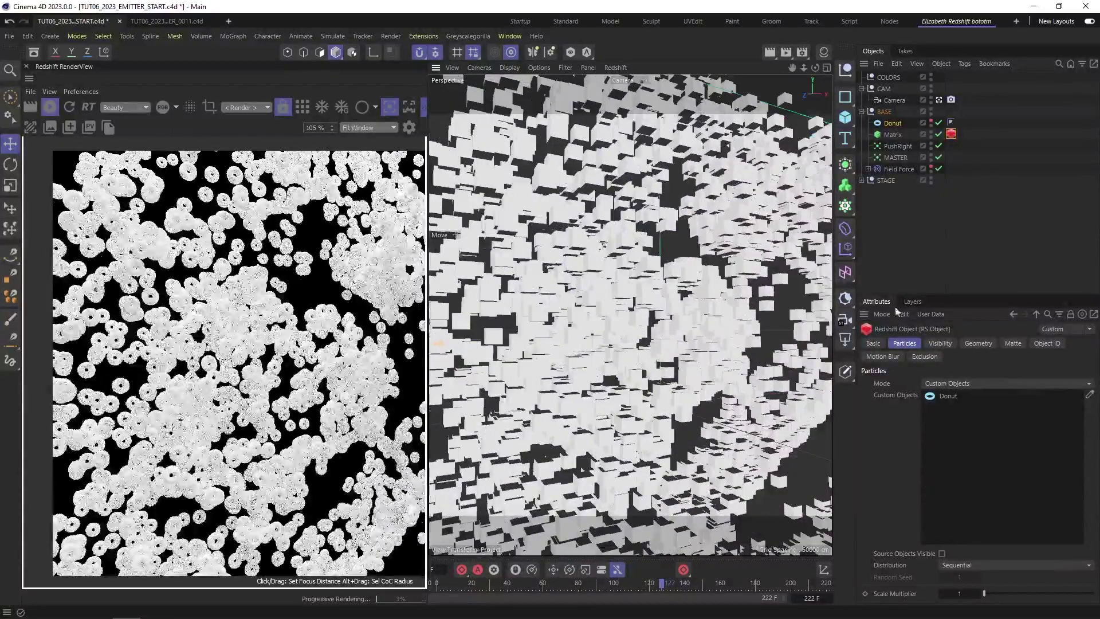
click(843, 119)
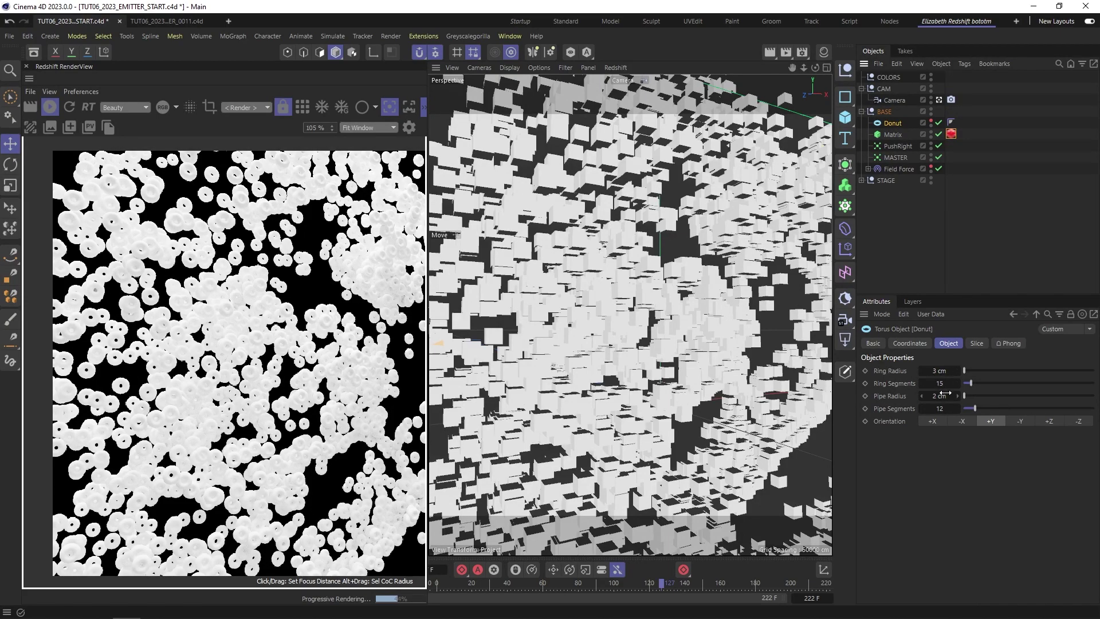
click(907, 225)
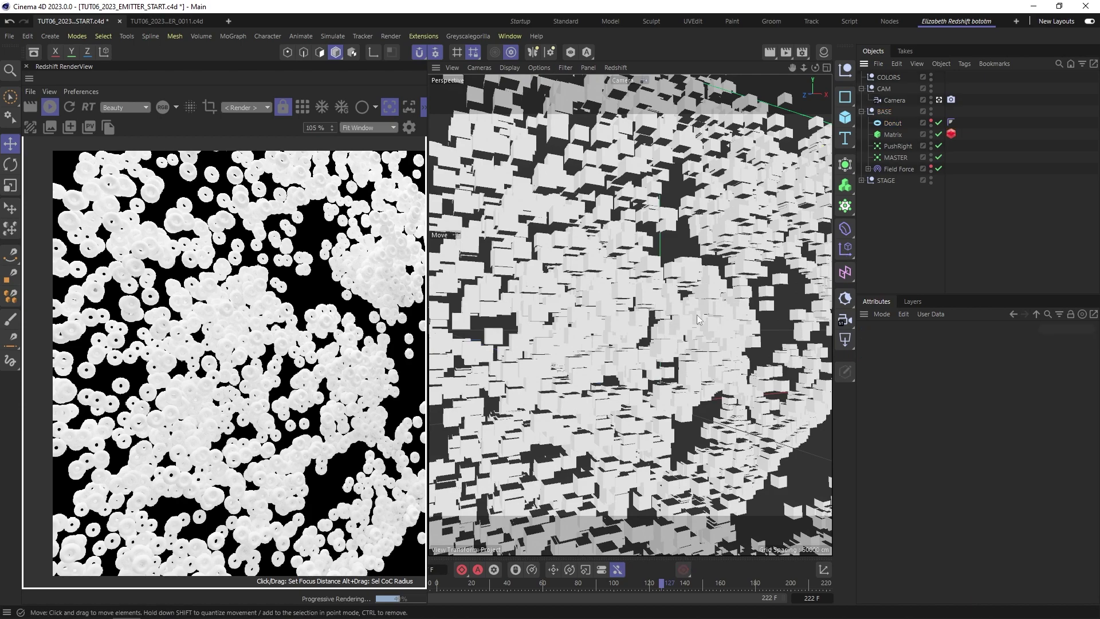
Step: Add a Plain effector to the Matrix and create a Random Field in the effector's field list
click(893, 136)
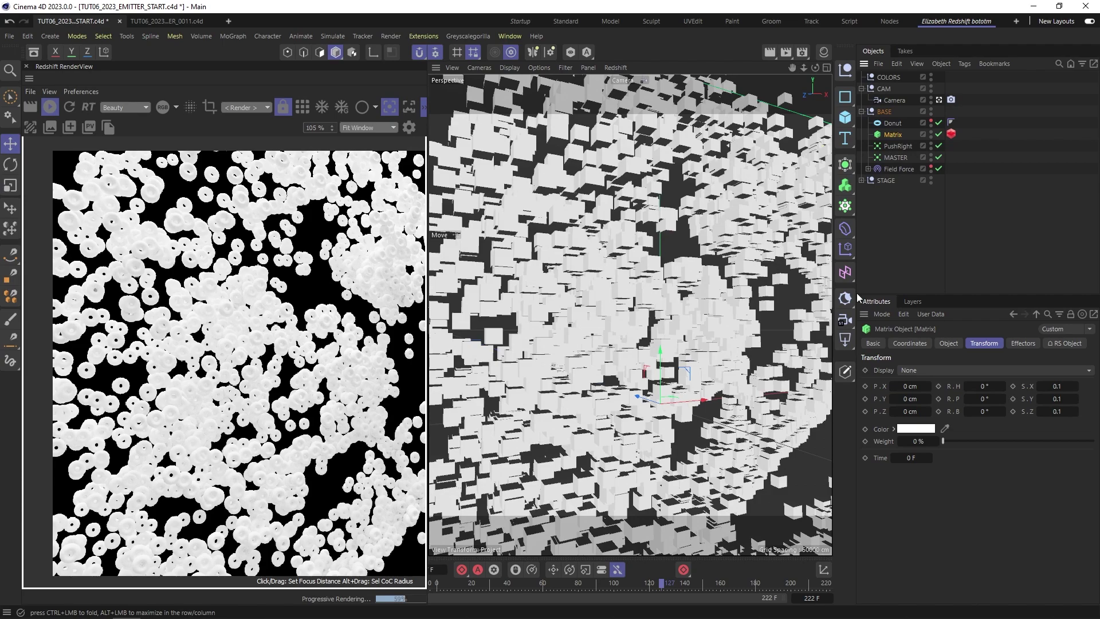
click(847, 250)
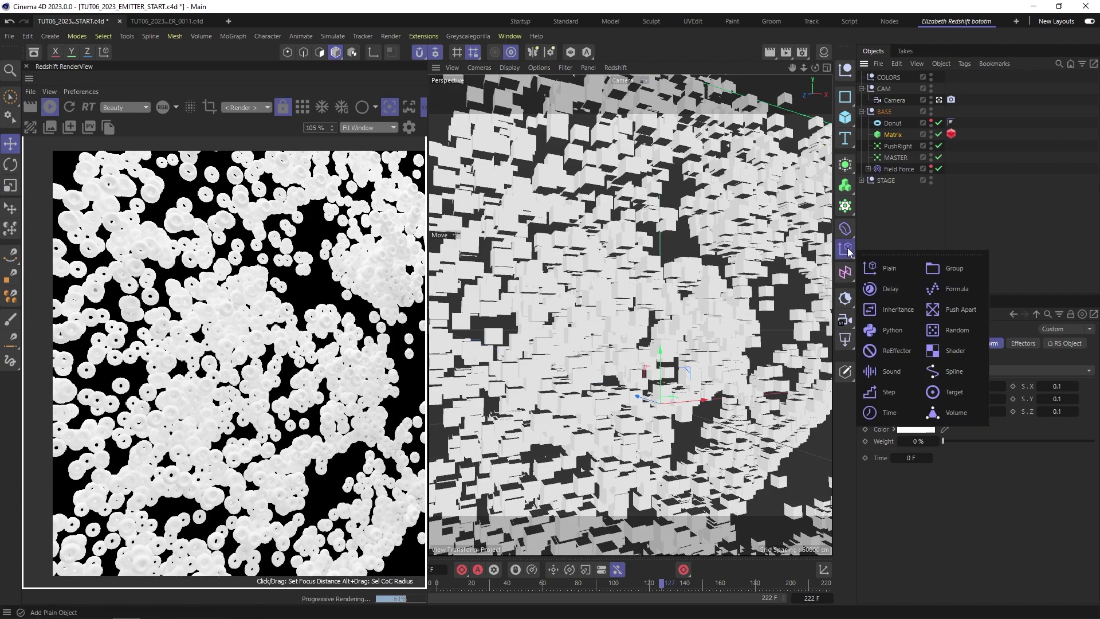
click(891, 270)
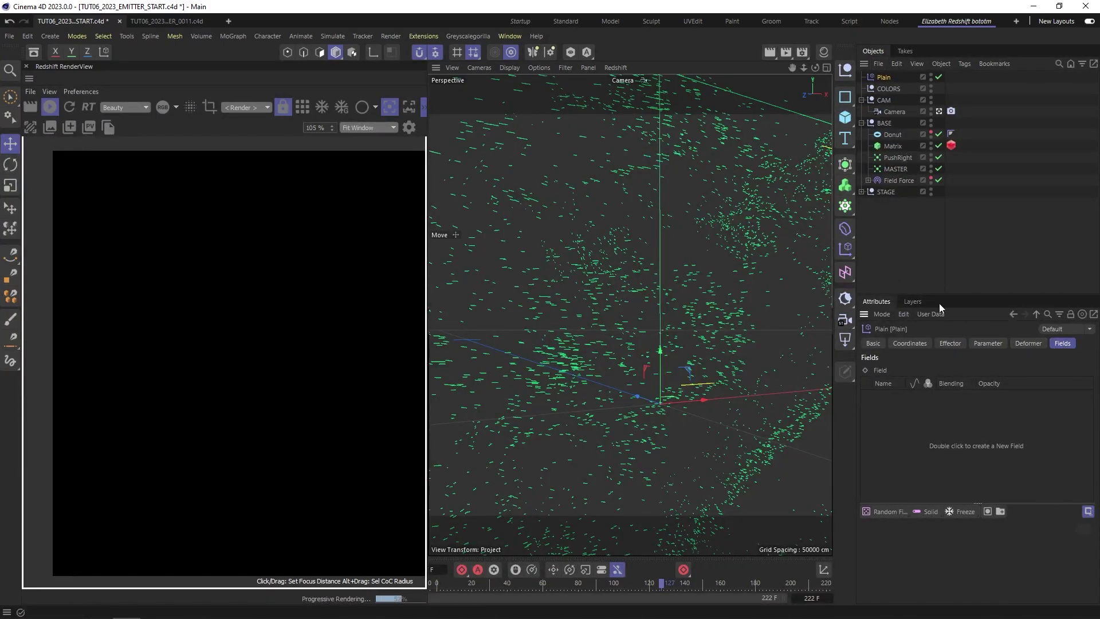
click(891, 512)
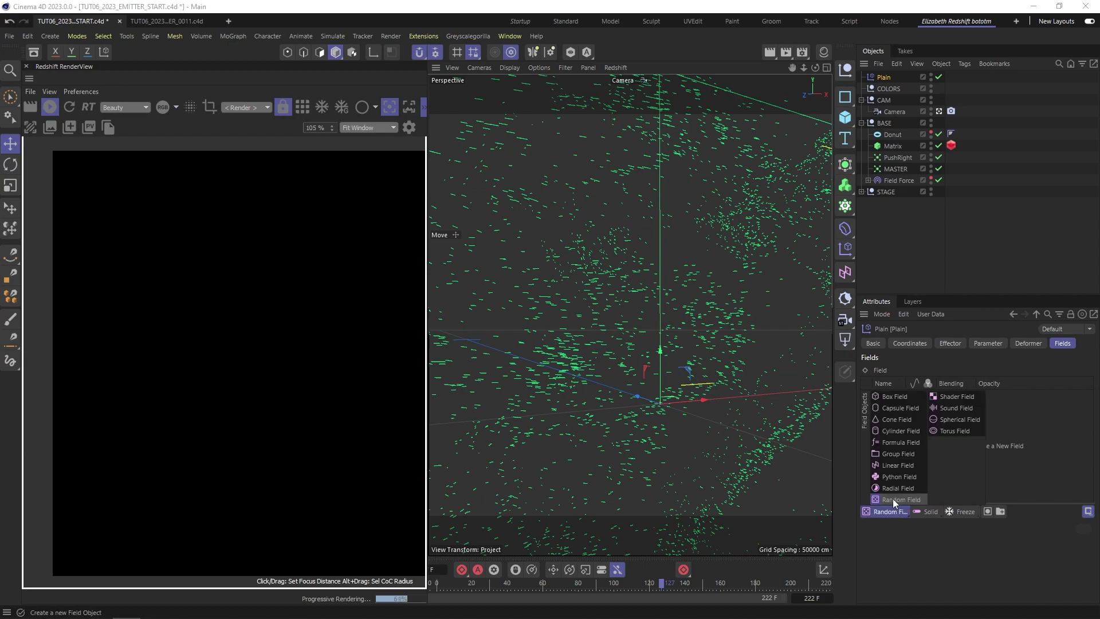
click(893, 498)
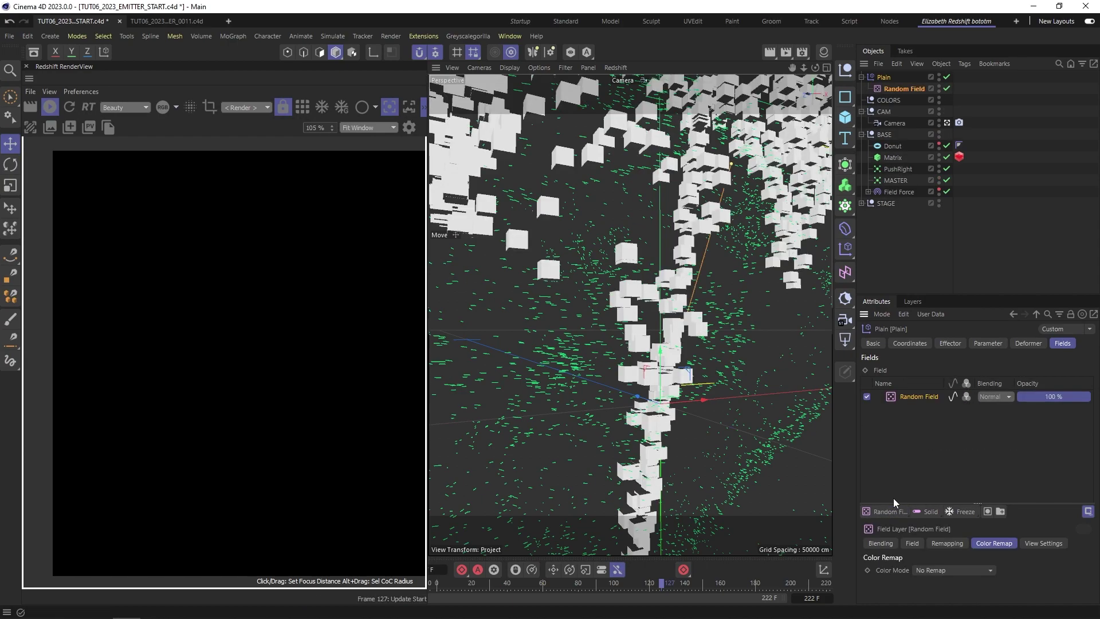
Step: Disable the Random Field's value channel and enable its color channel to color the Matrix particles
click(954, 396)
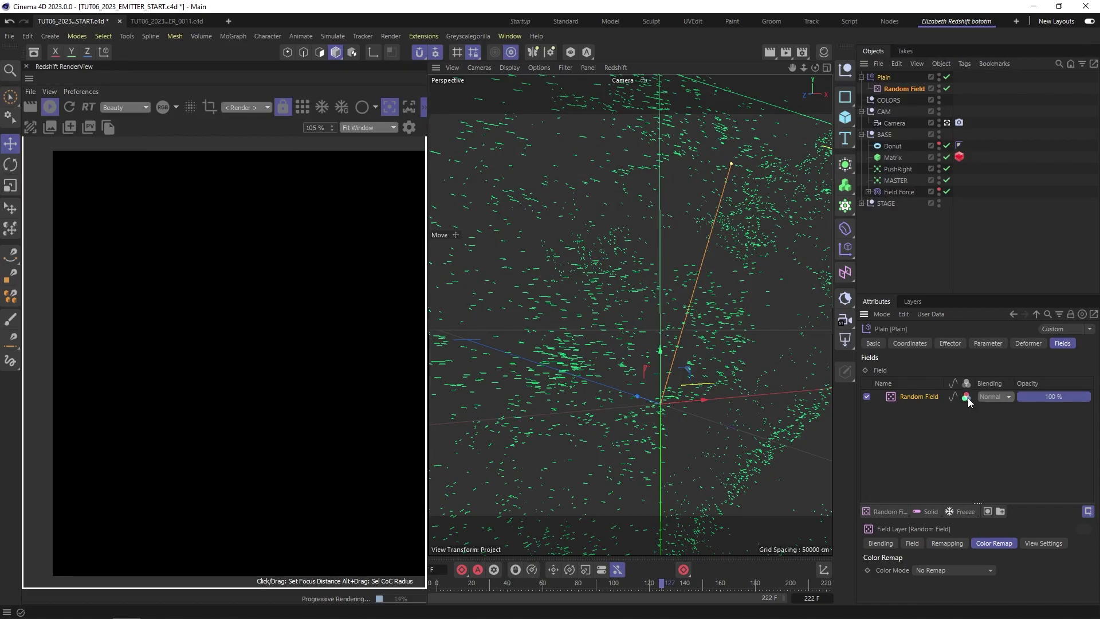
click(966, 397)
scroll(665, 354, down, 5)
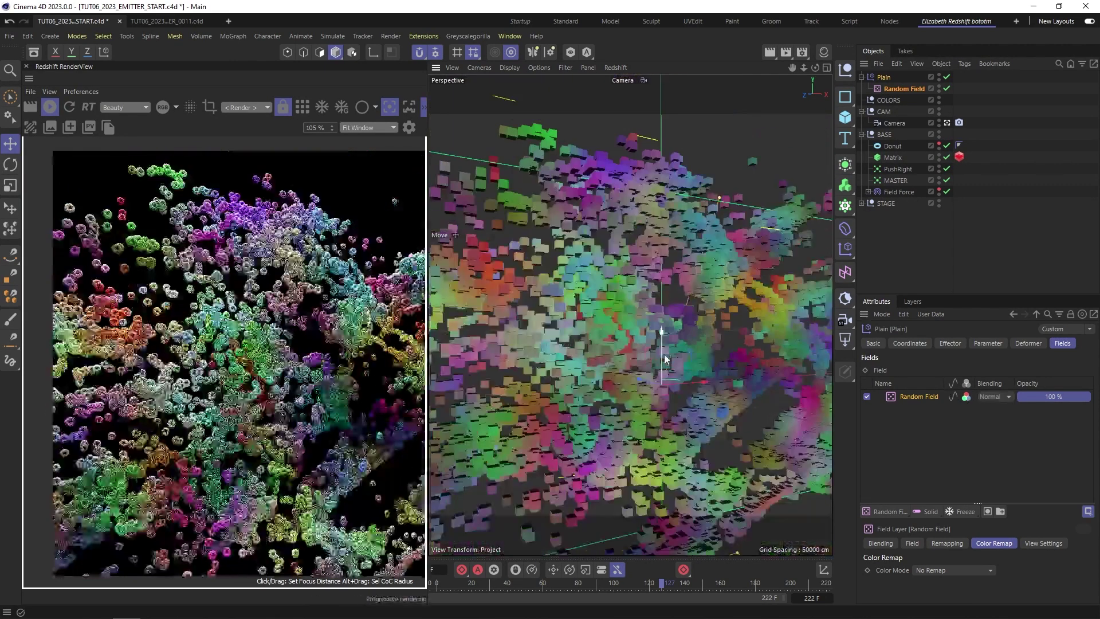
mouse_move(628, 330)
alt+mouse_down()
mouse_move(710, 265)
mouse_move(646, 341)
mouse_move(660, 323)
mouse_move(635, 329)
alt+mouse_up()
scroll(643, 345, down, 3)
scroll(641, 320, up, 7)
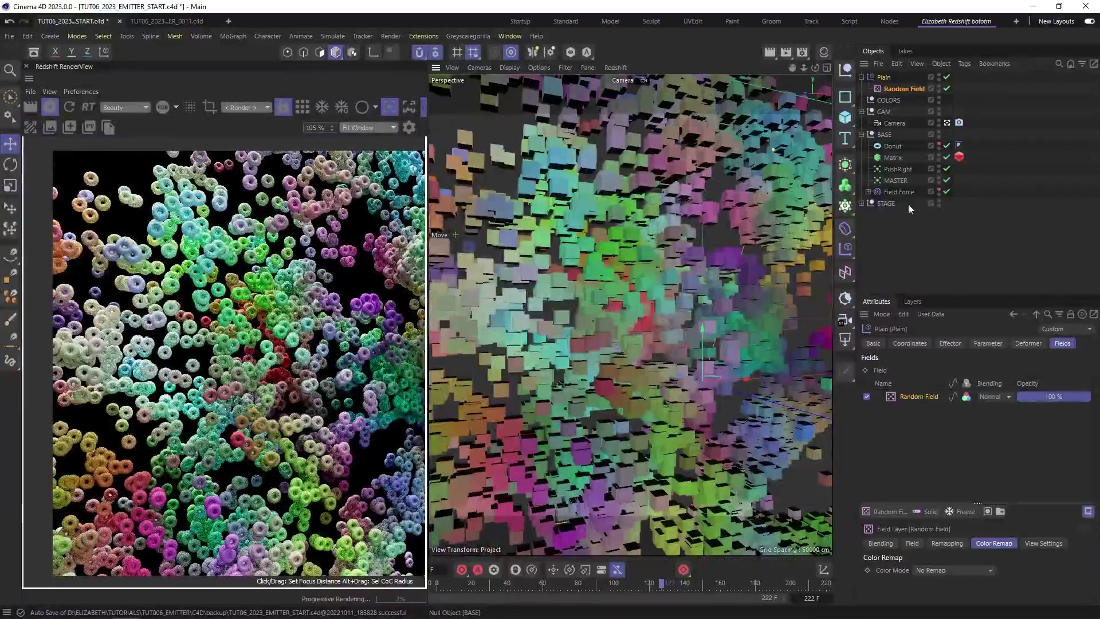
Step: Play the animation from the start, stop at frame 4 and examine the random colors across the particle wall
click(462, 570)
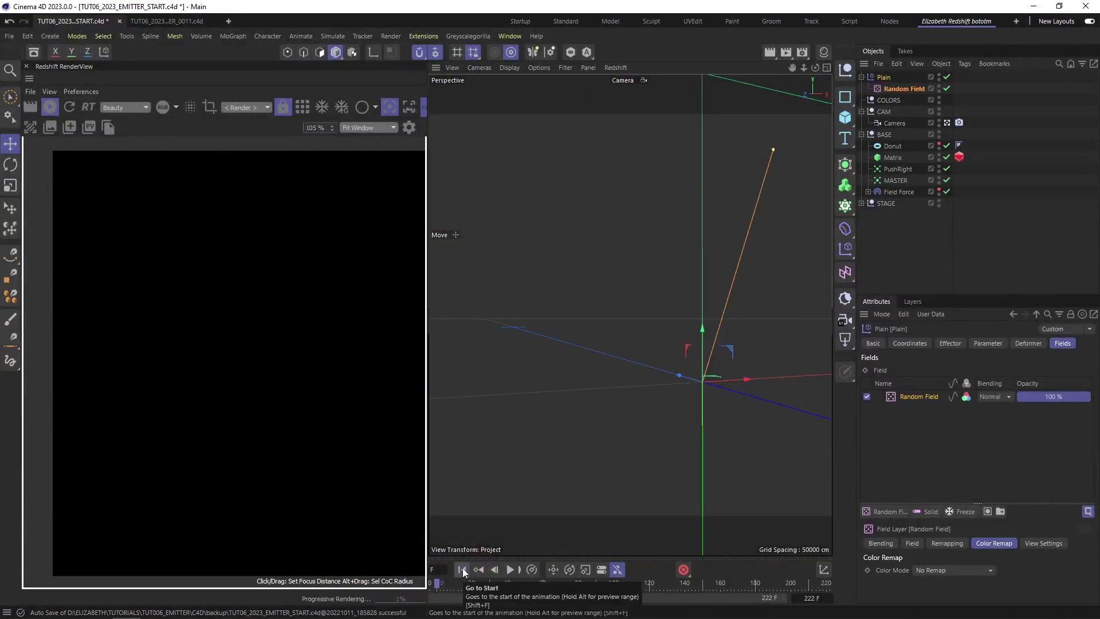
click(511, 570)
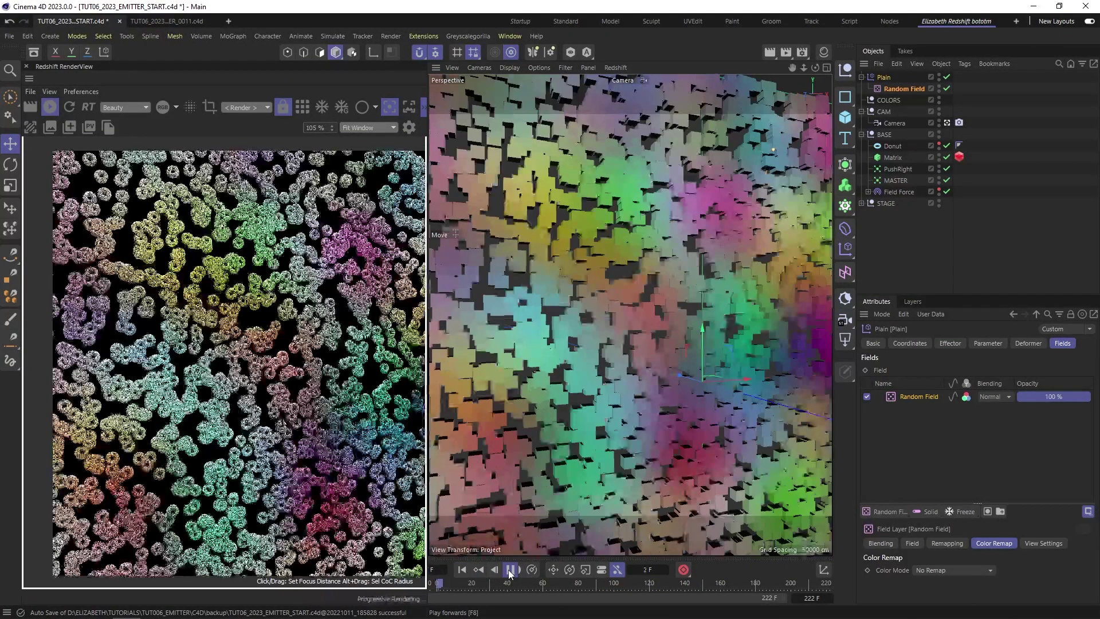
click(510, 570)
scroll(622, 393, down, 4)
alt+middle_drag(632, 390, 618, 337)
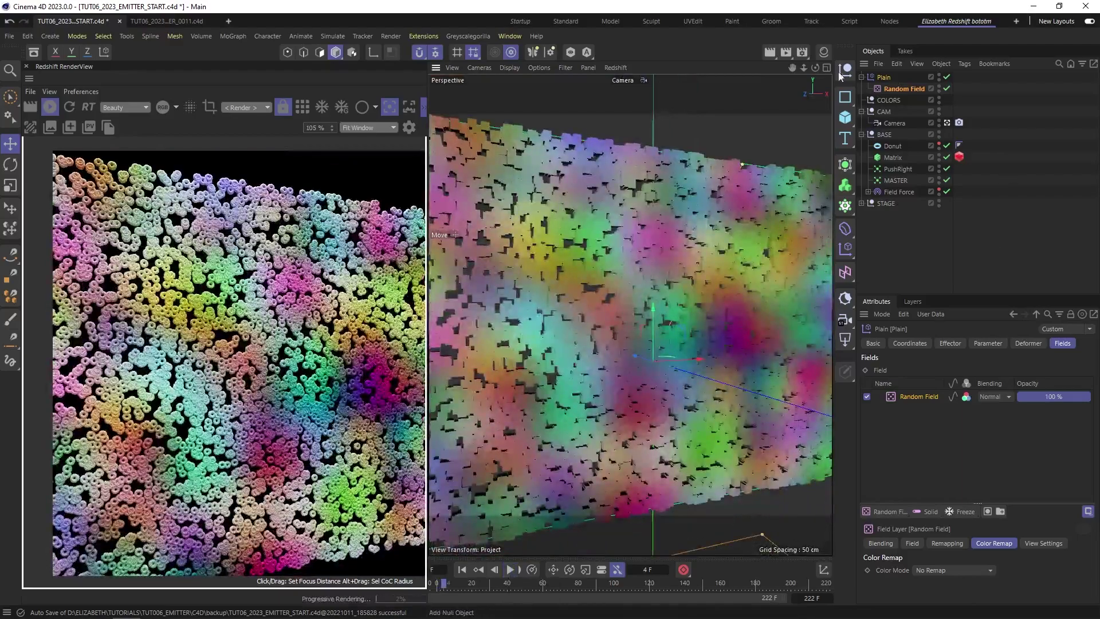
Step: Set the color remap mode of the Plain effector's Random Field to Gradient
click(905, 398)
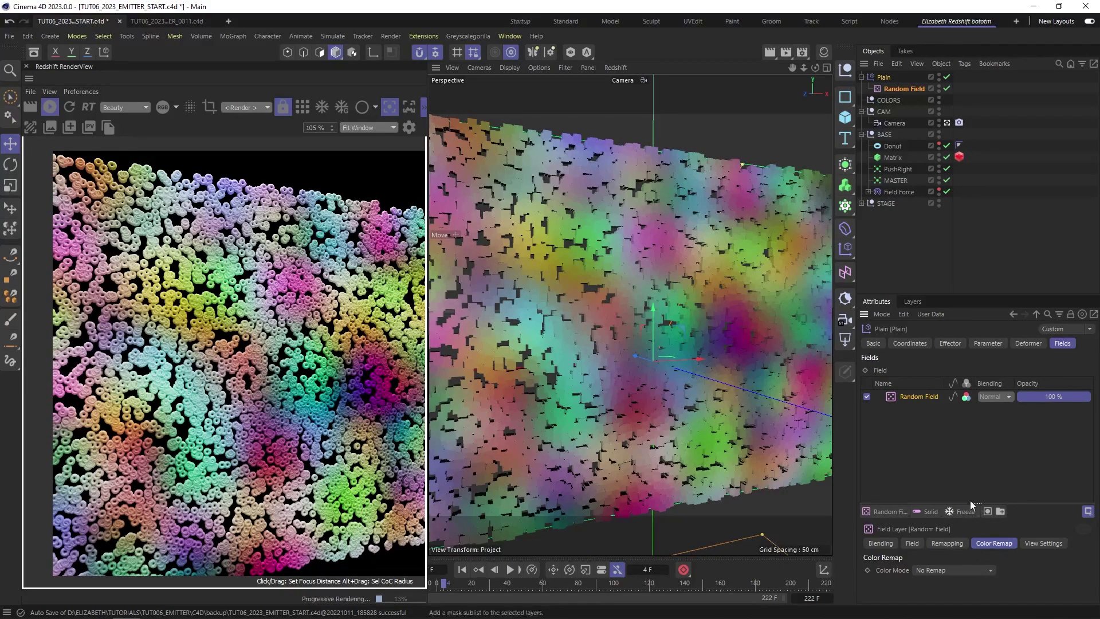
drag(981, 504, 978, 414)
click(971, 481)
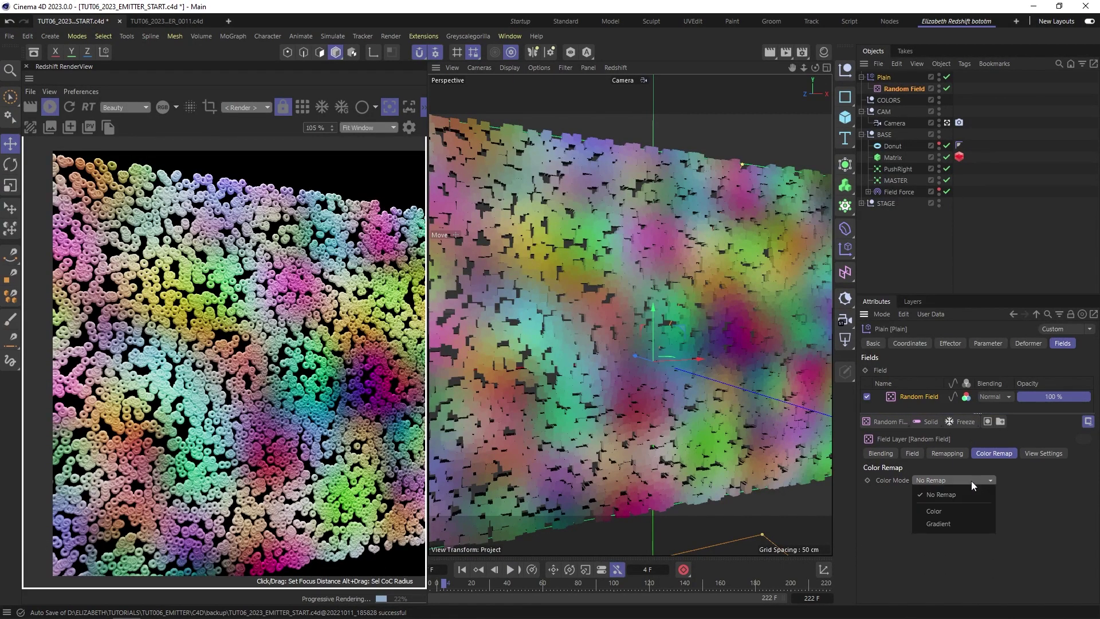
click(968, 522)
drag(1092, 397, 1093, 443)
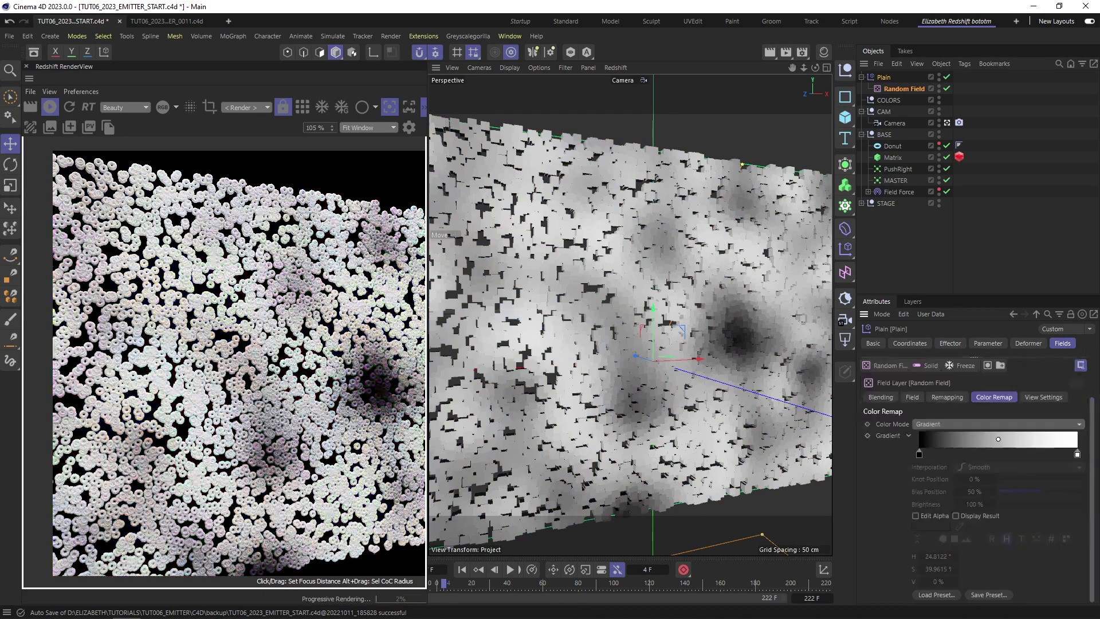
Step: Load the Browns preset into the Random Field's gradient and move its first knot to 0%
click(936, 596)
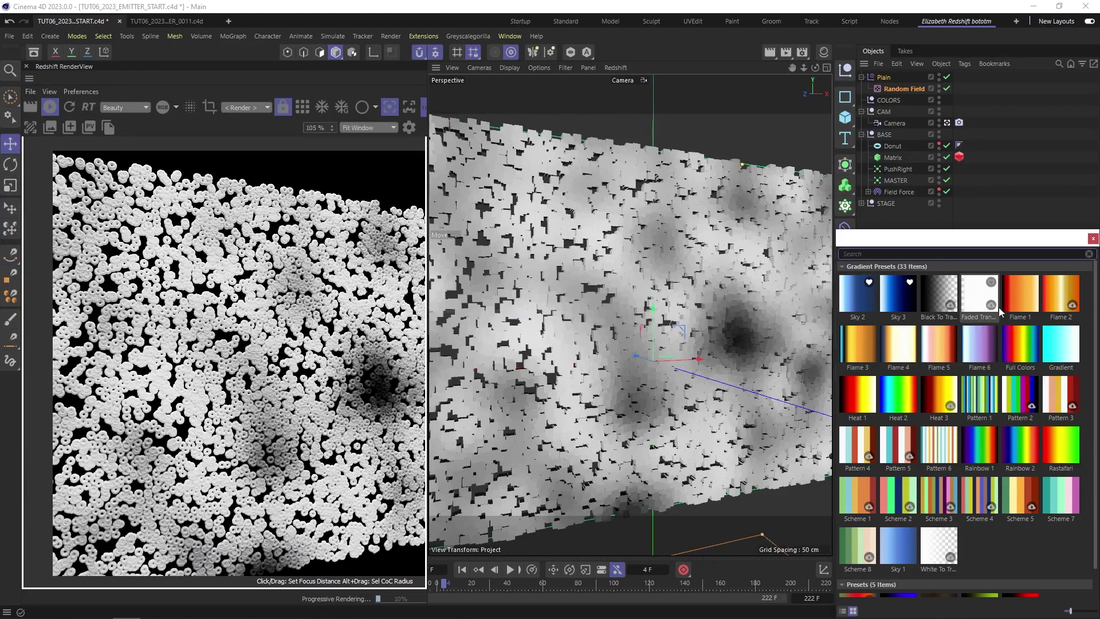
scroll(1001, 542, down, 1)
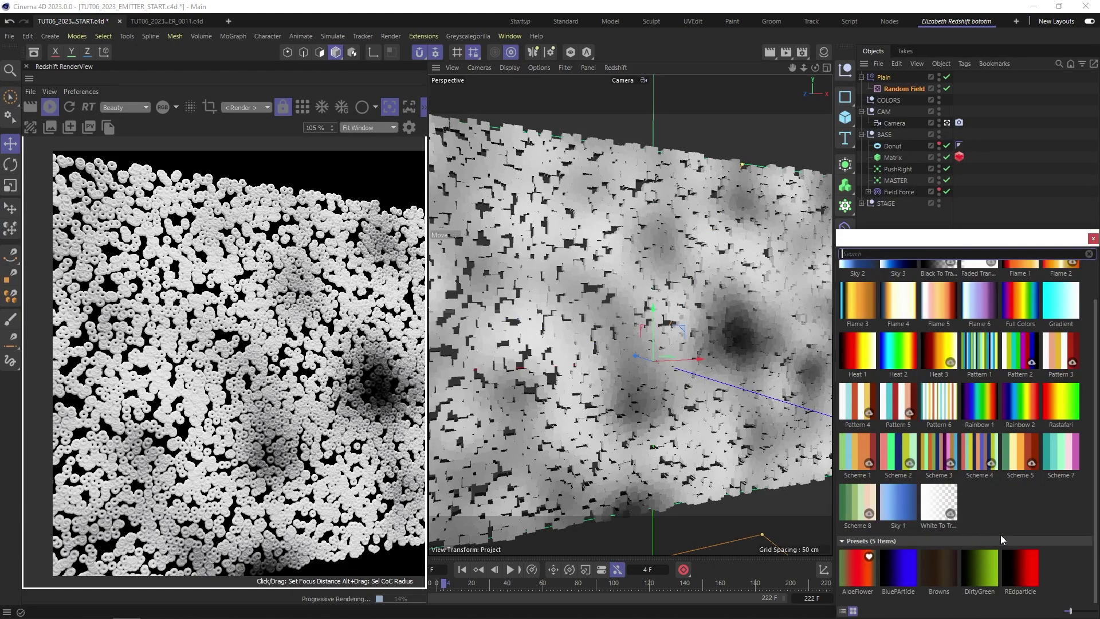
double_click(942, 574)
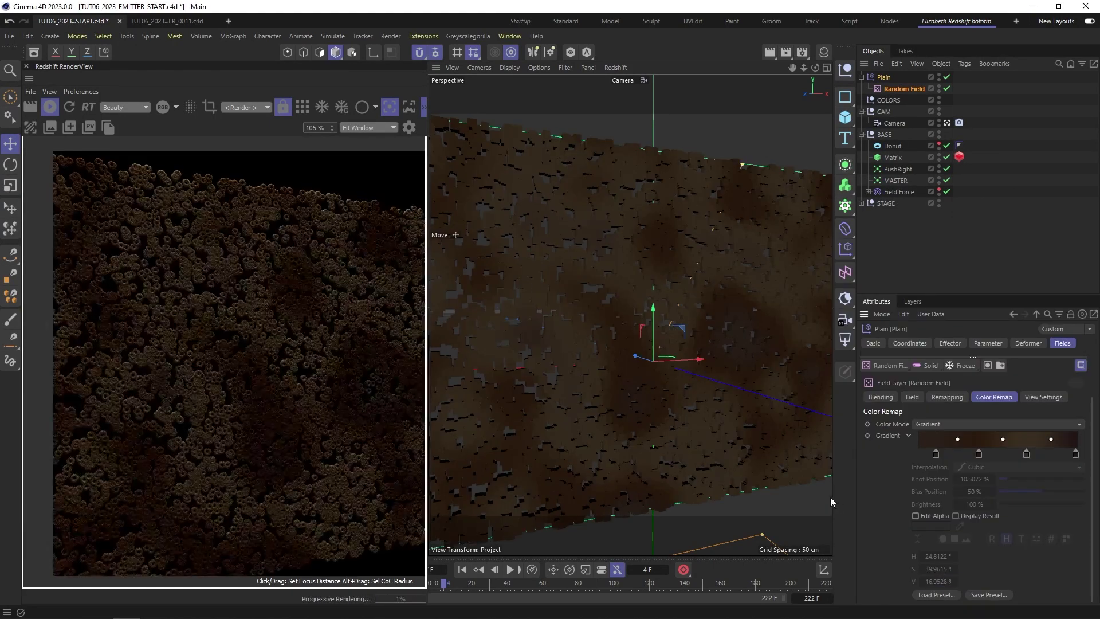
alt+drag(676, 349, 639, 333)
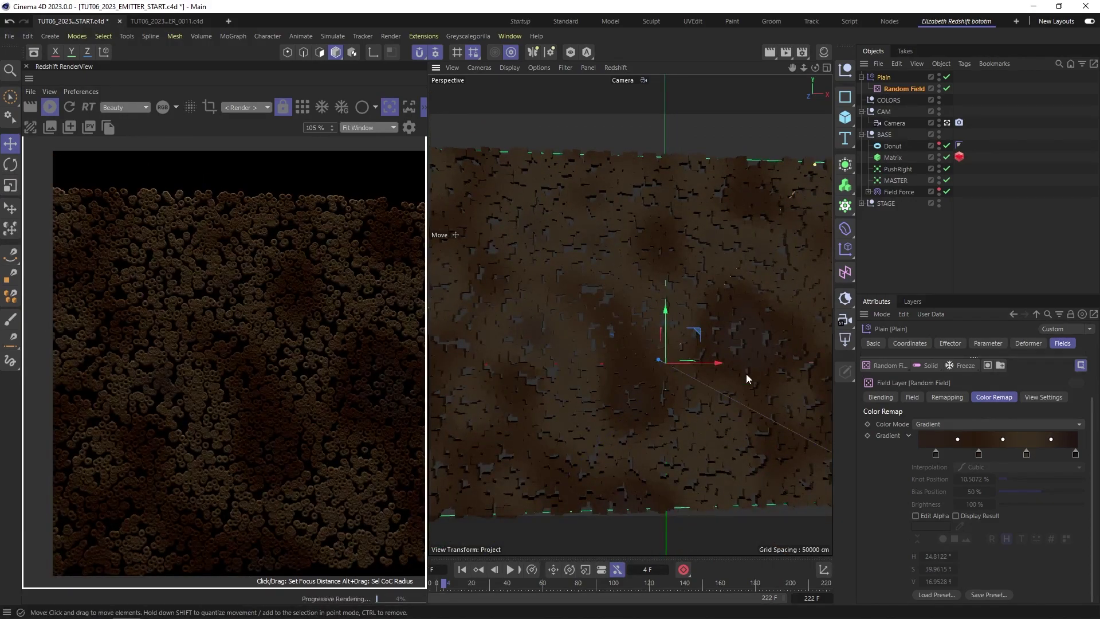
drag(935, 454, 919, 453)
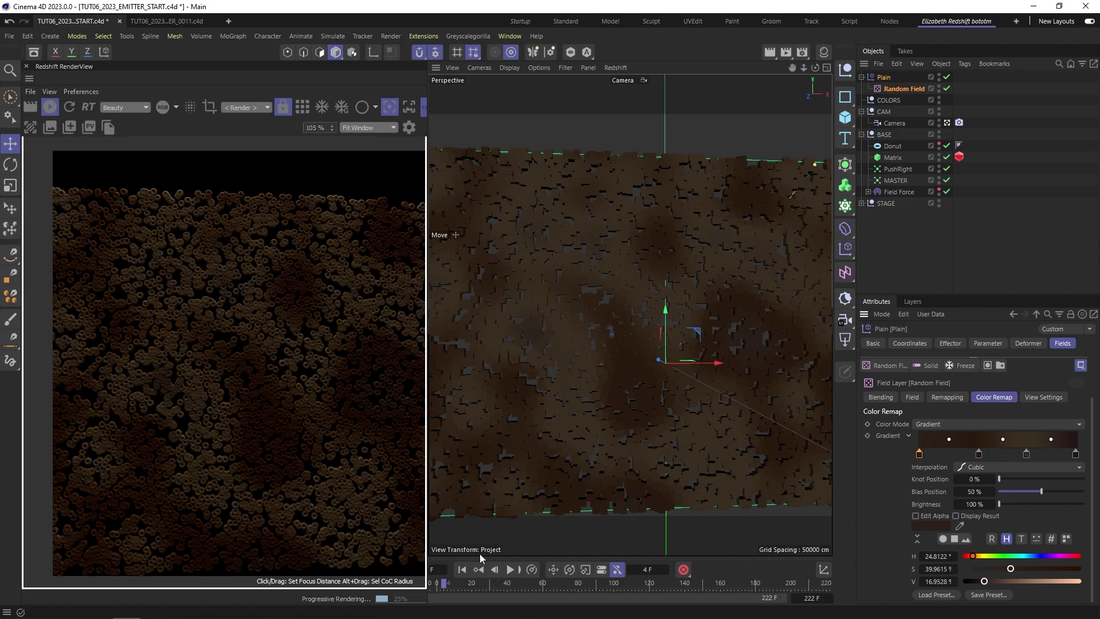
Step: Play the animation from the start to frame 91 with rendering paused, and examine the brown donuts in a fresh render
click(462, 569)
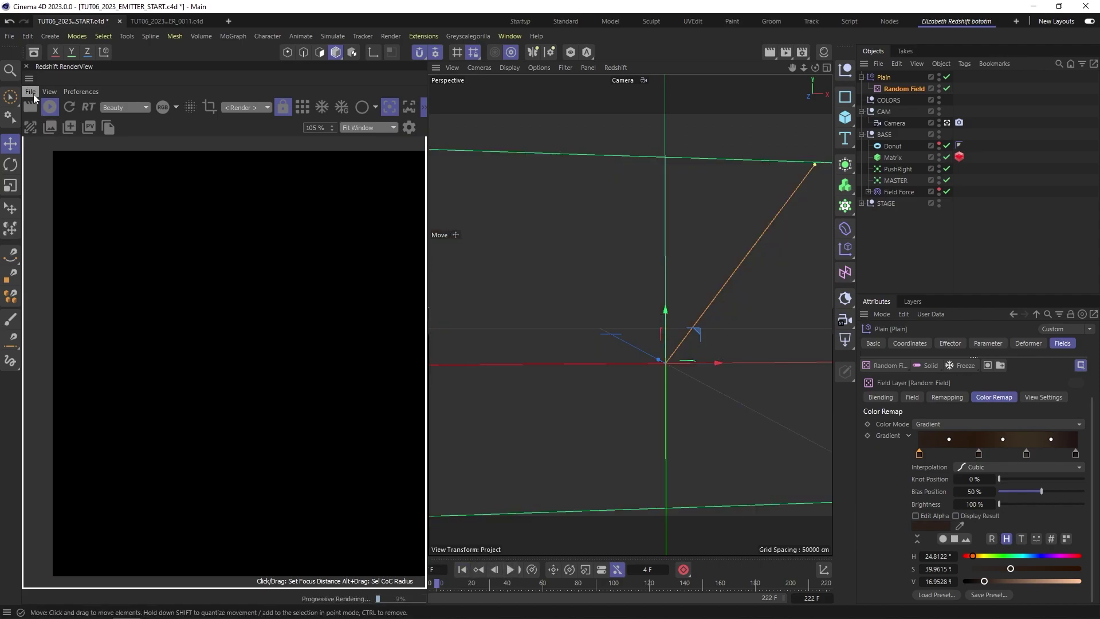
click(53, 109)
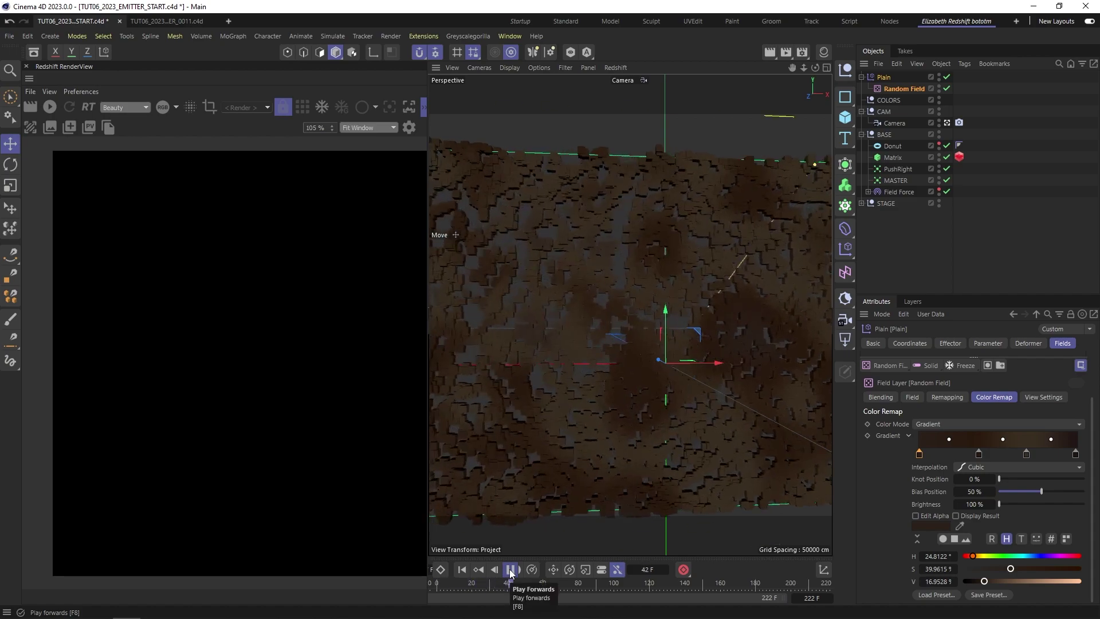
click(511, 574)
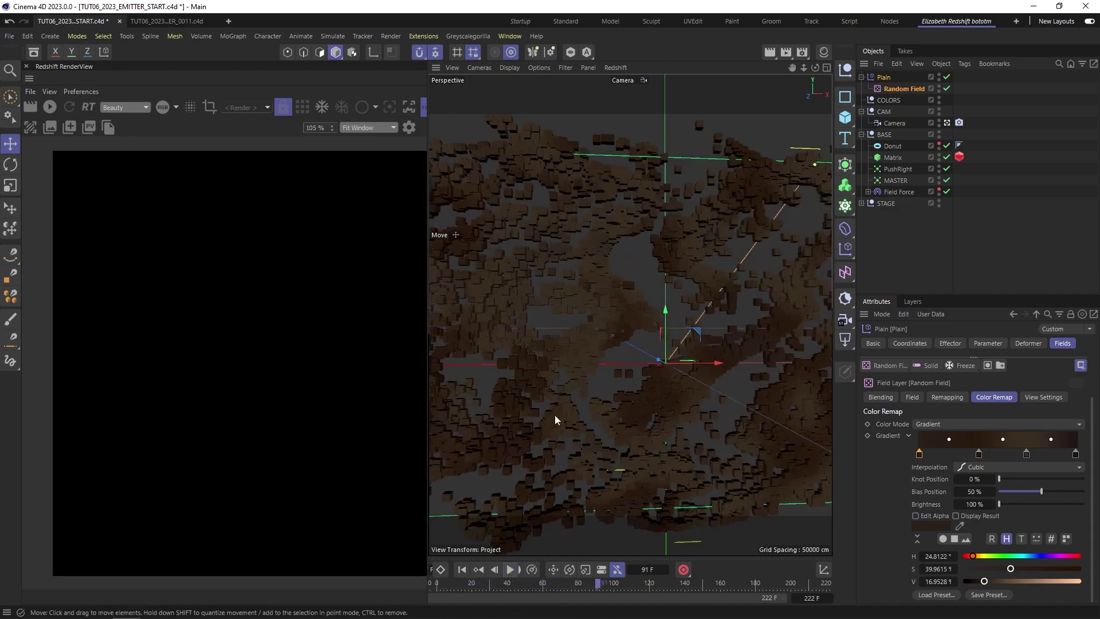
alt+middle_drag(555, 417, 605, 413)
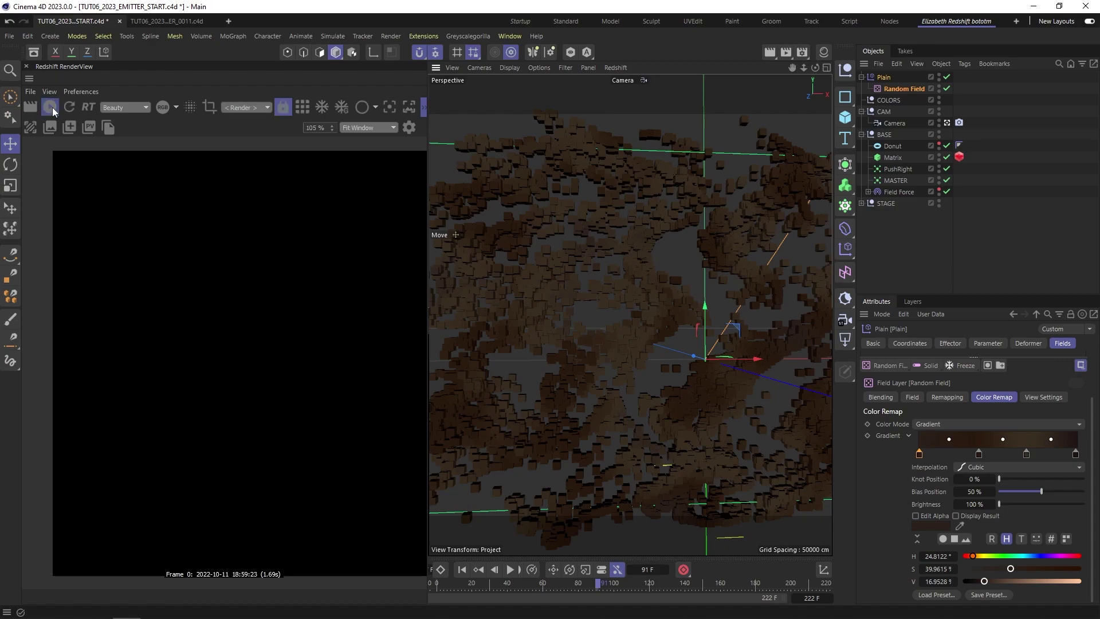
scroll(638, 422, down, 3)
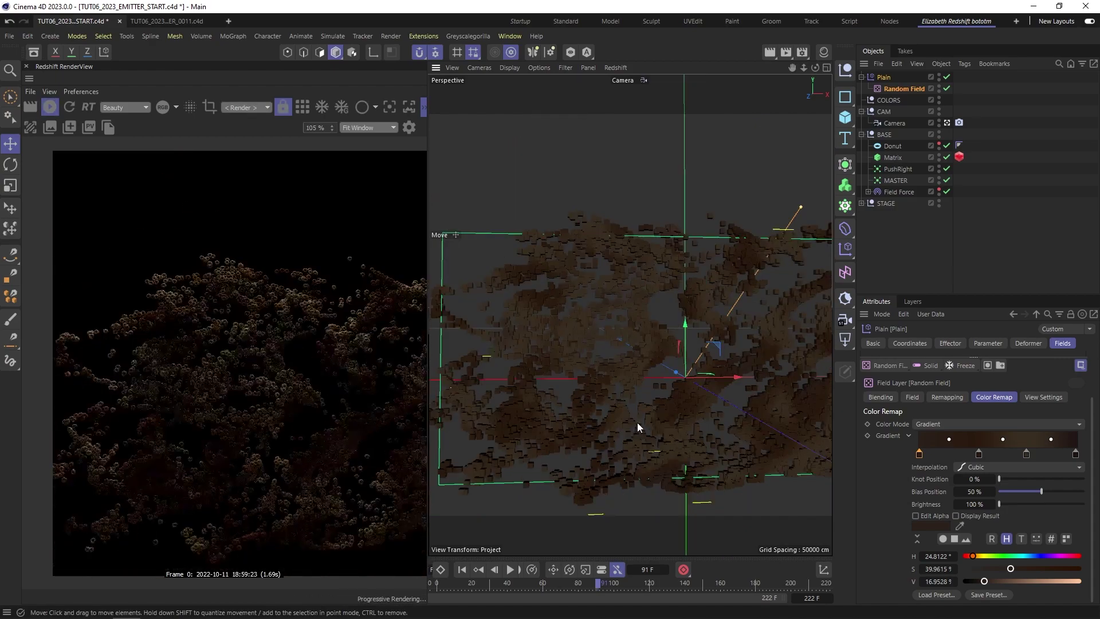
scroll(637, 417, up, 2)
alt+middle_drag(640, 410, 634, 384)
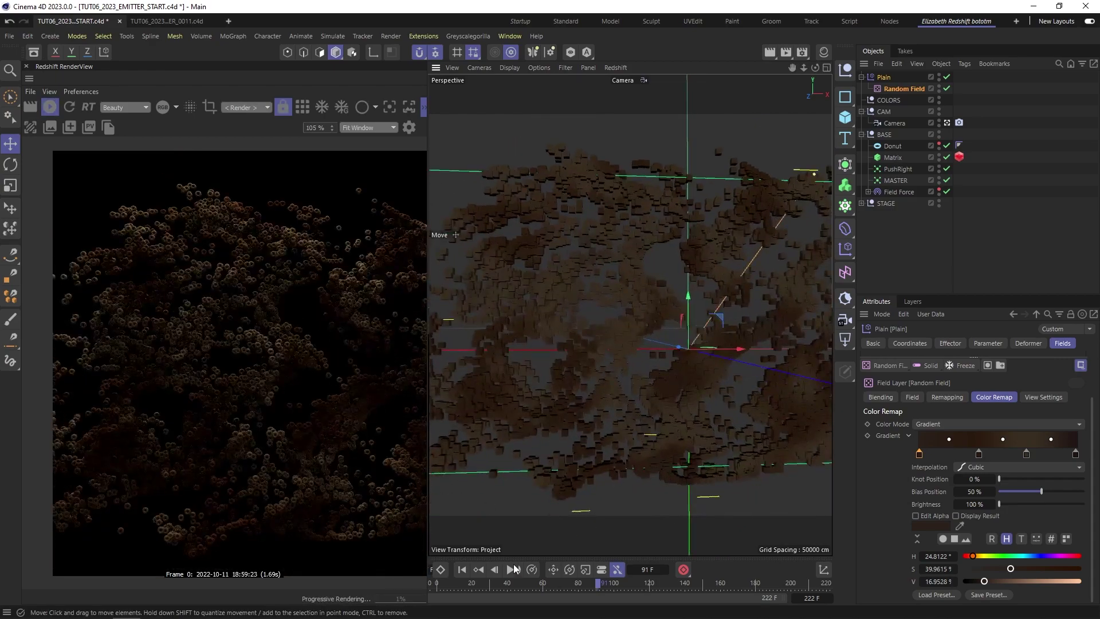
Step: Replay the particle animation from the start and stop at frame 39
click(462, 570)
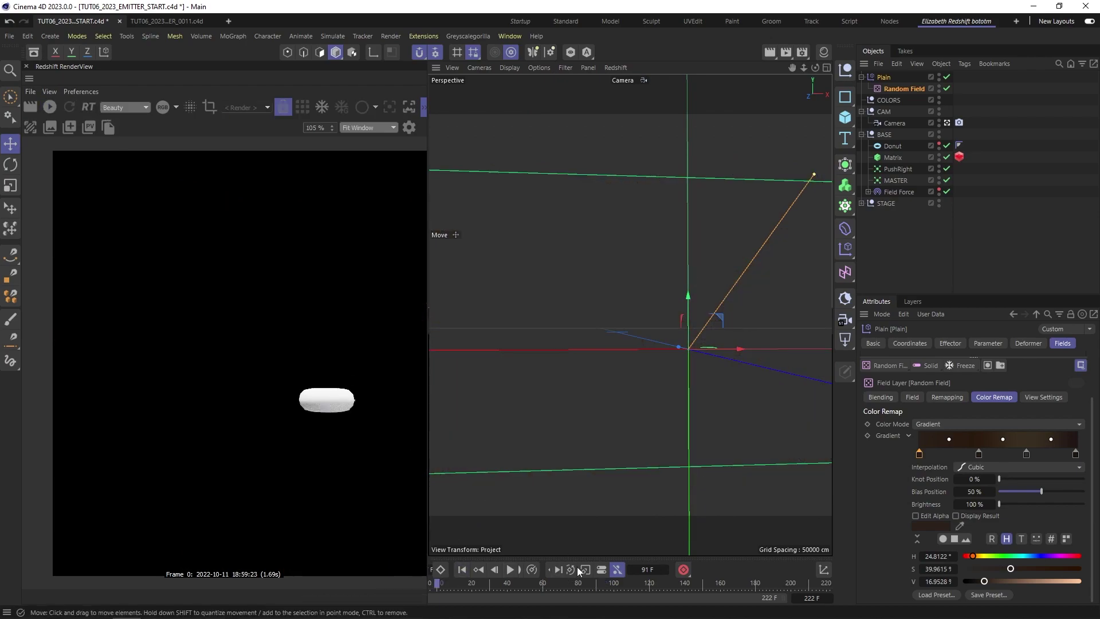
click(510, 570)
click(509, 570)
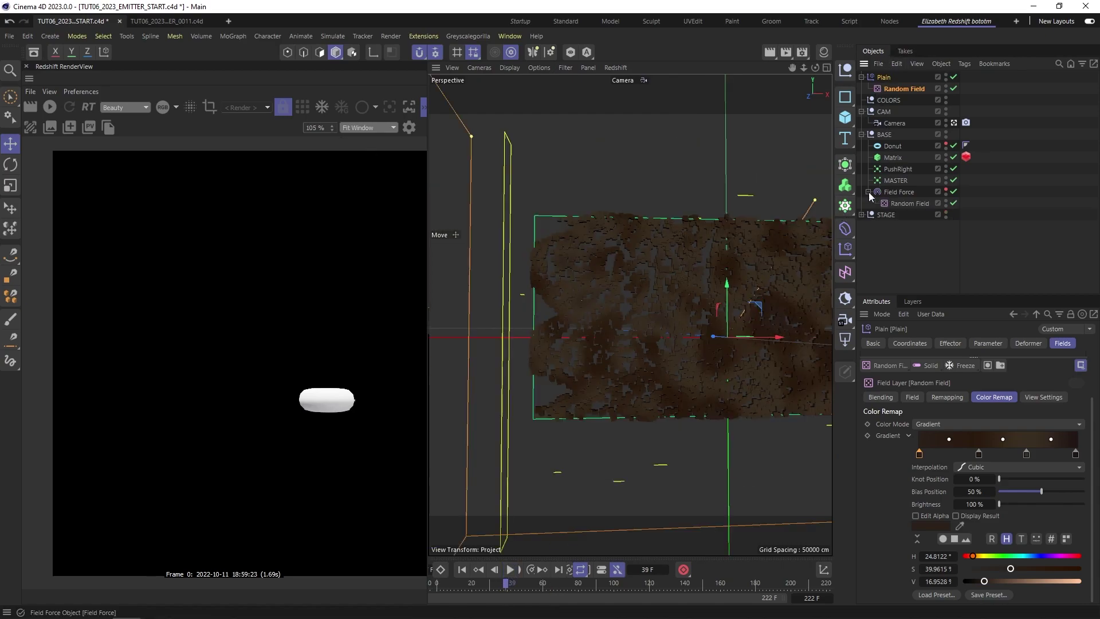
Step: Hide the PushRight and MASTER emitters in the viewport and advance the timeline to frame 46
click(868, 192)
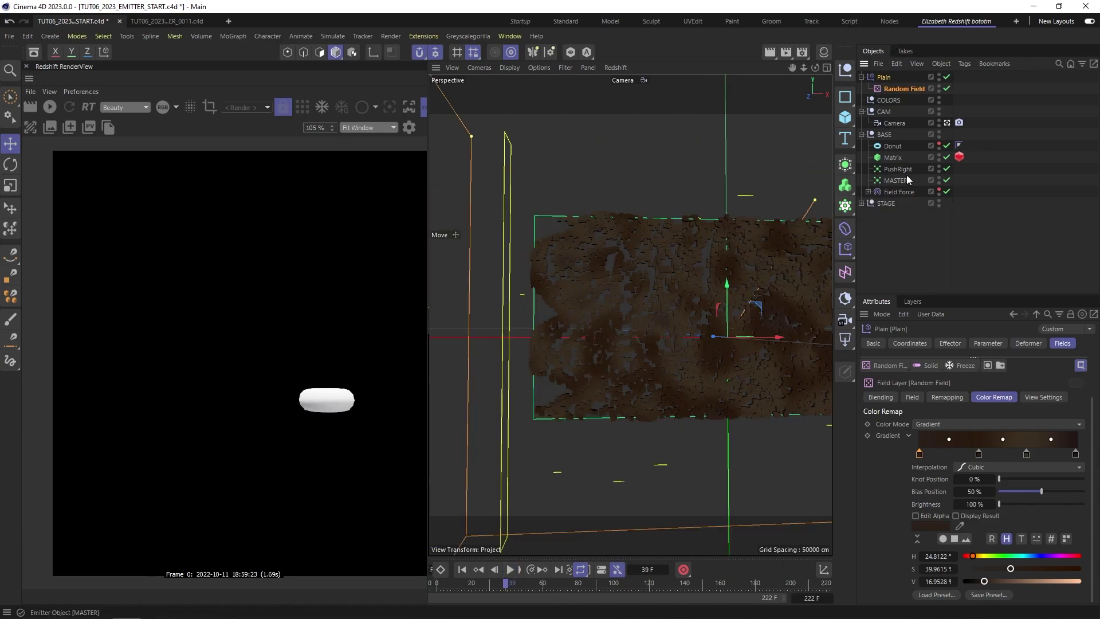
click(939, 167)
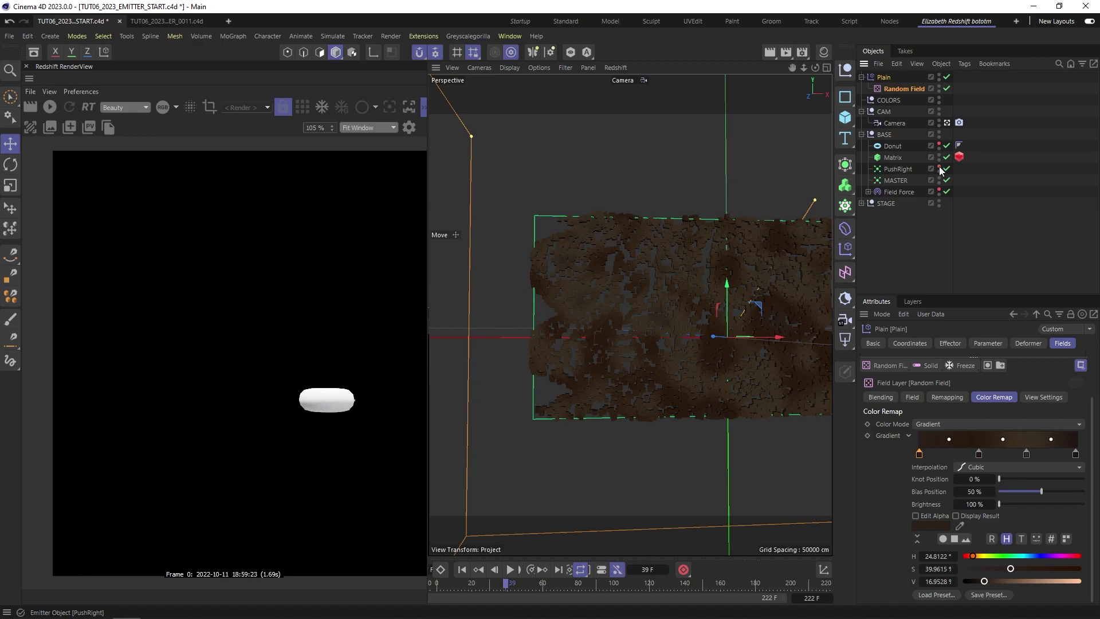
click(939, 178)
drag(506, 584, 518, 584)
scroll(696, 342, down, 5)
scroll(696, 343, down, 3)
alt+drag(691, 344, 700, 363)
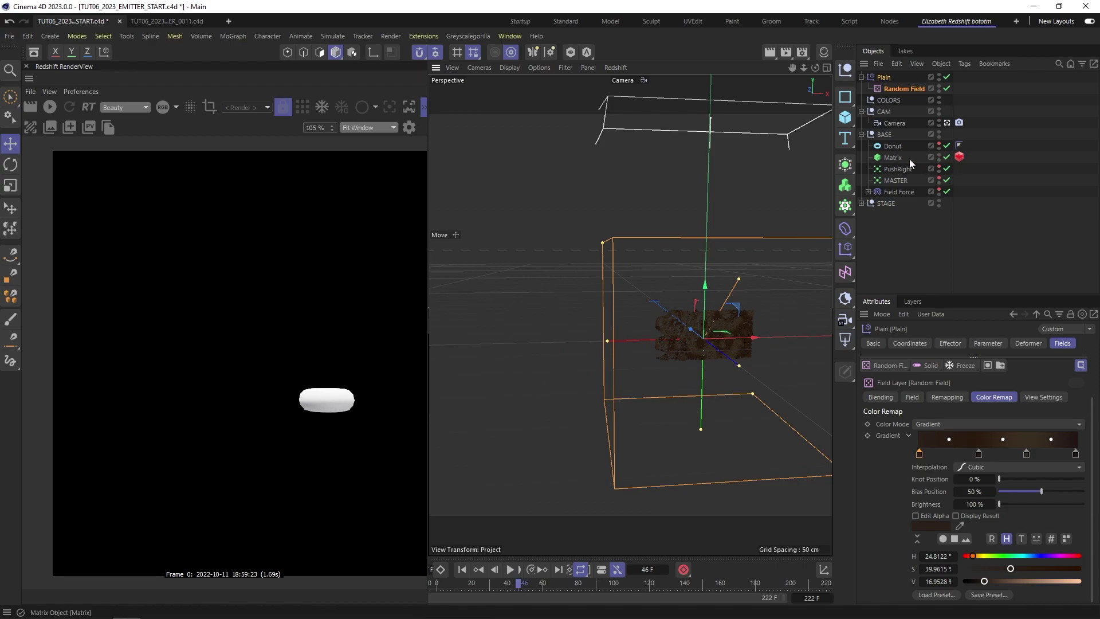
Step: Move the RED, GREEN and BLUE emitters out of STAGE and place them with the Plain effector under the COLORS null
click(918, 89)
scroll(729, 371, up, 8)
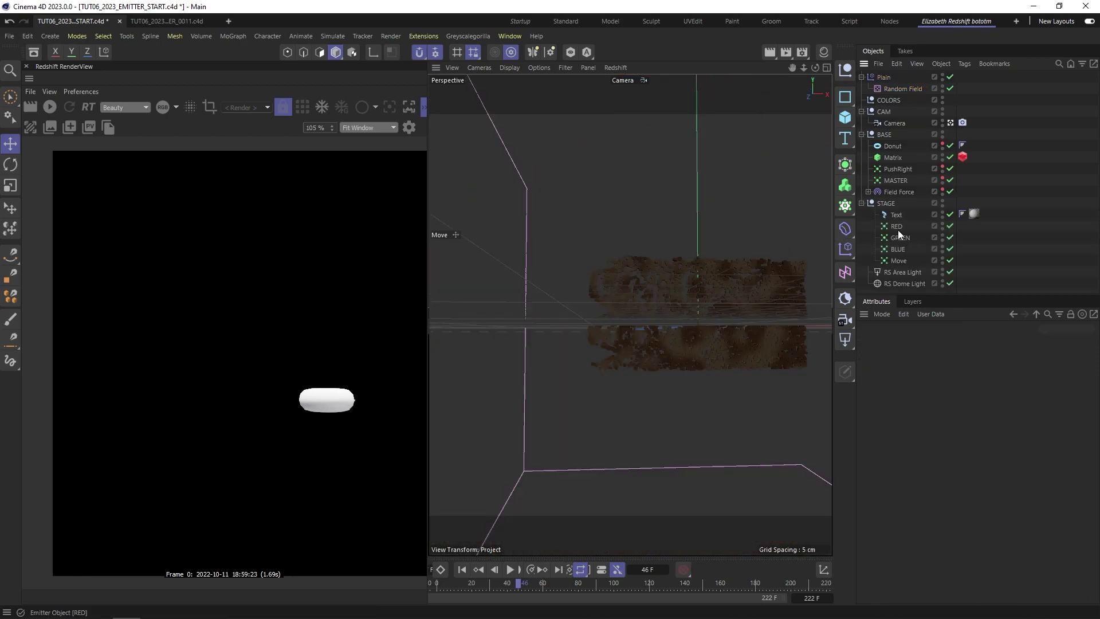
click(898, 226)
shift+click(900, 249)
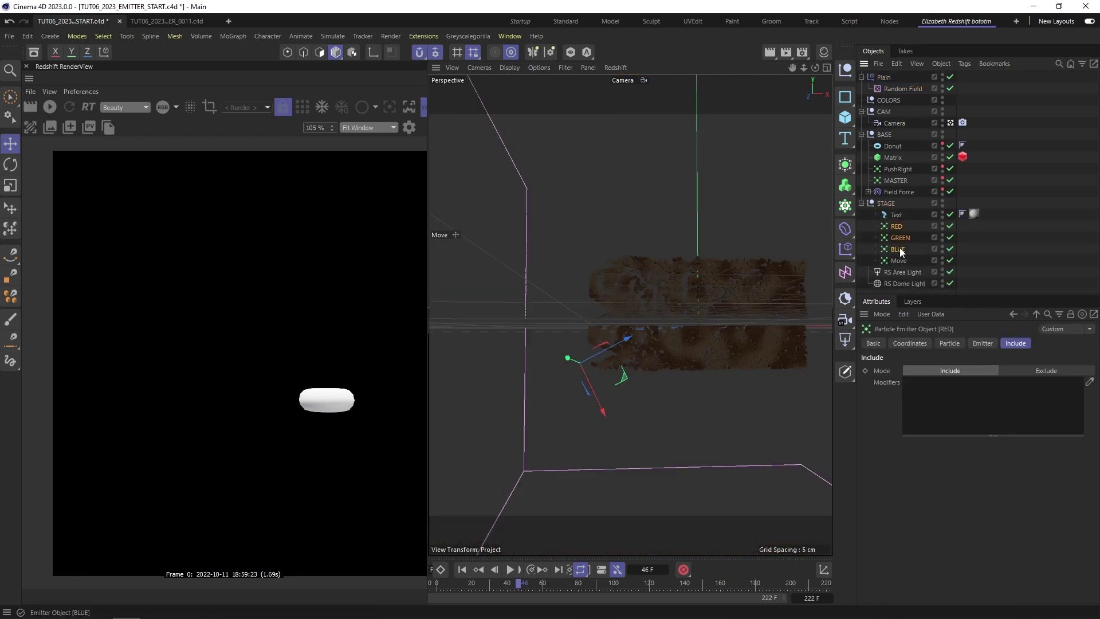
drag(888, 82, 890, 74)
click(861, 237)
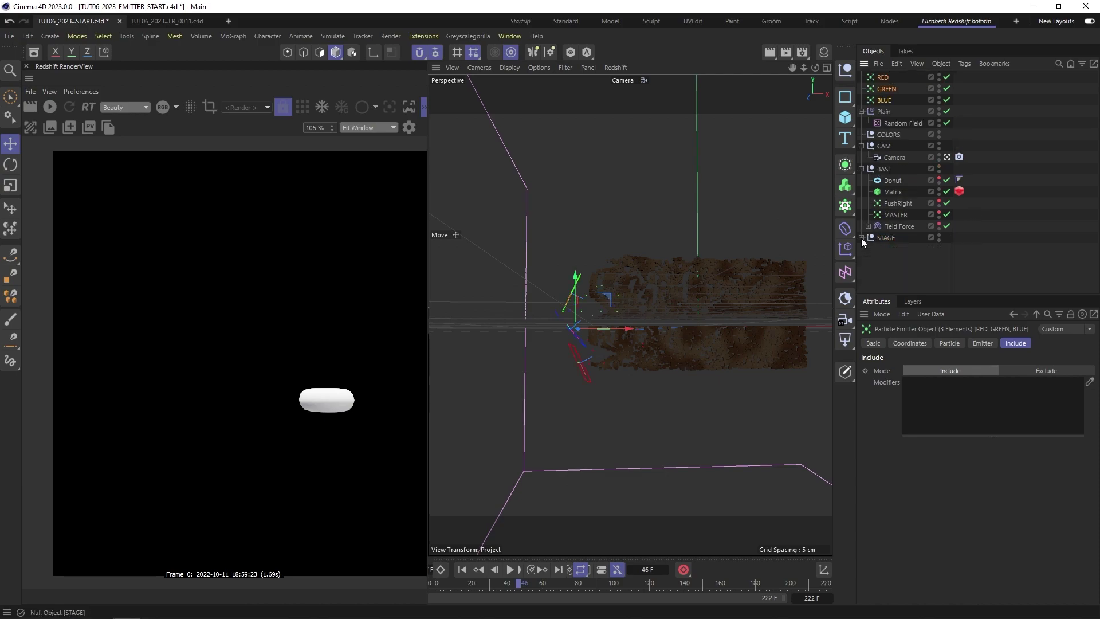
drag(884, 84, 885, 135)
drag(882, 79, 885, 105)
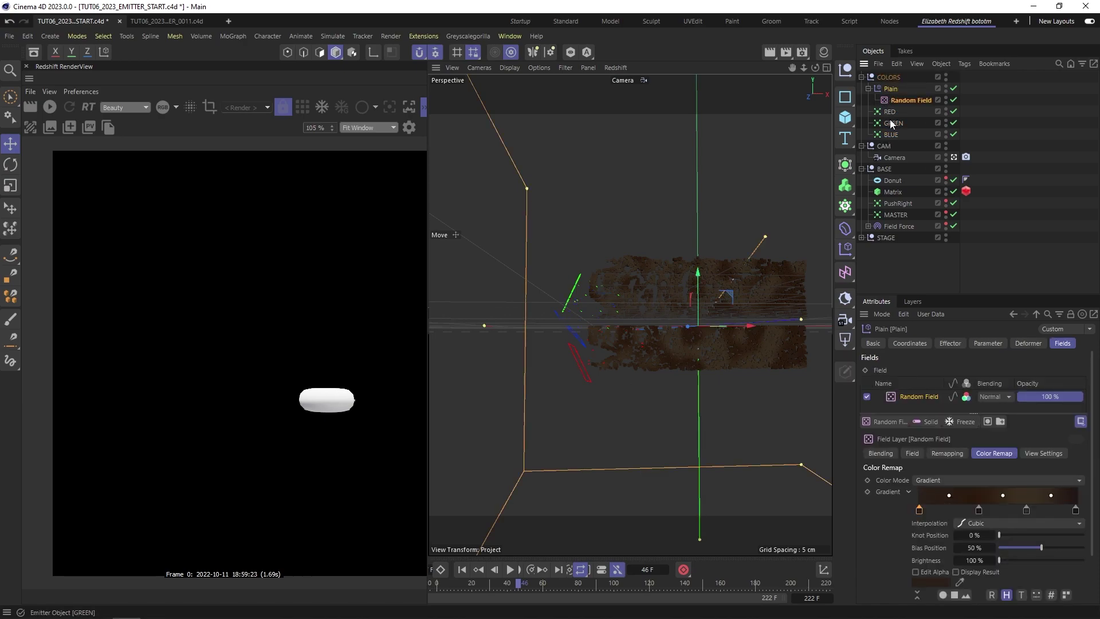
Step: Examine the placement, particle settings and emitter settings of the RED, GREEN and BLUE emitters
click(890, 116)
scroll(569, 361, up, 5)
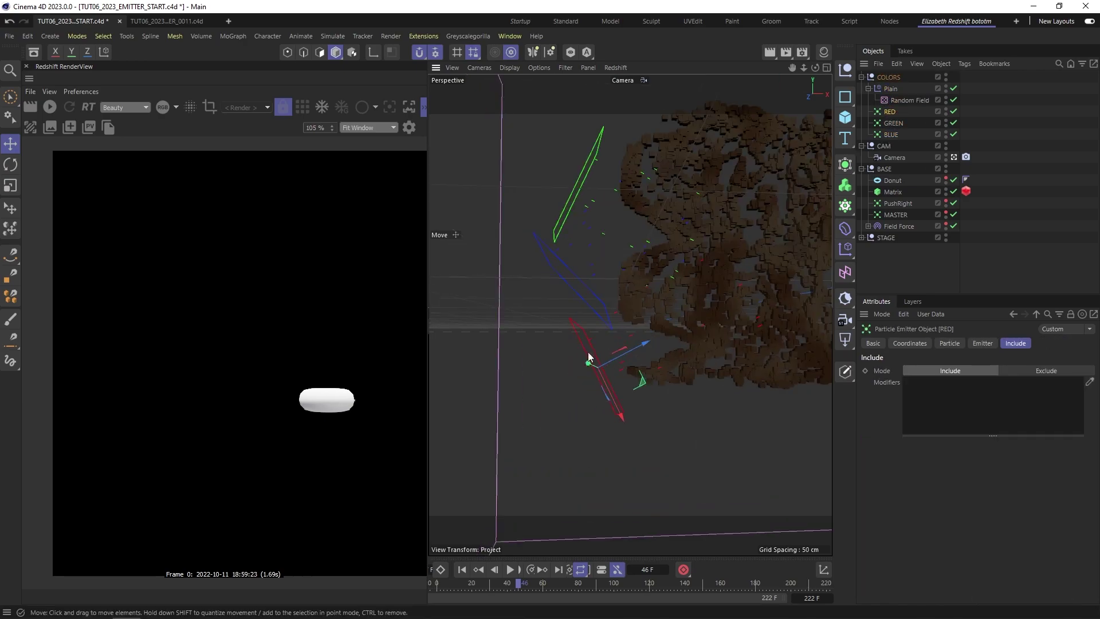
alt+drag(590, 360, 694, 346)
alt+drag(585, 202, 540, 238)
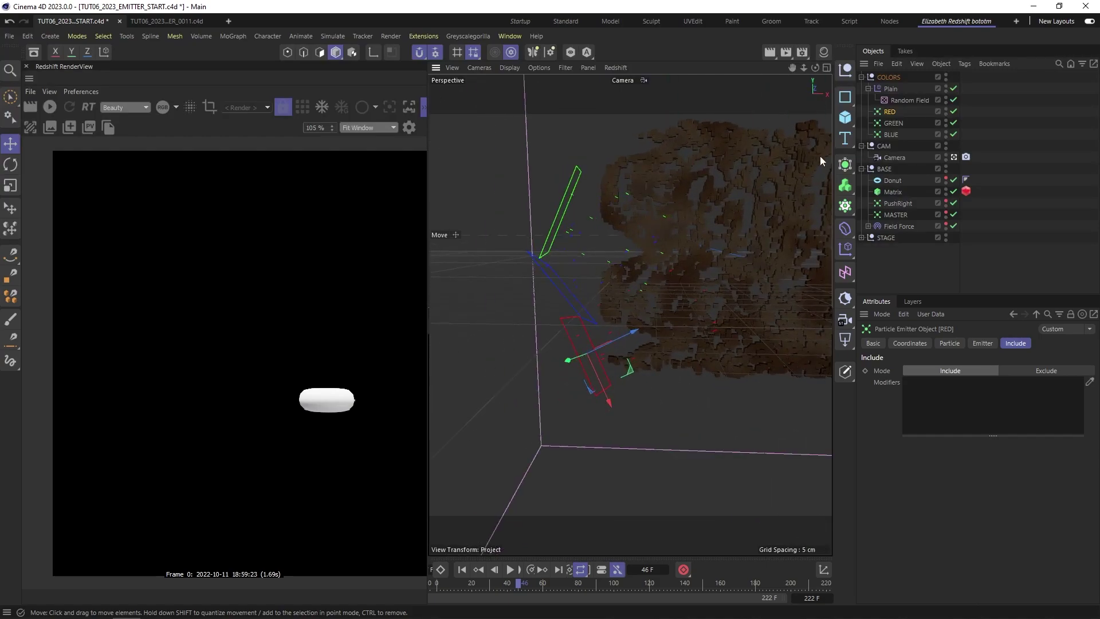
click(954, 343)
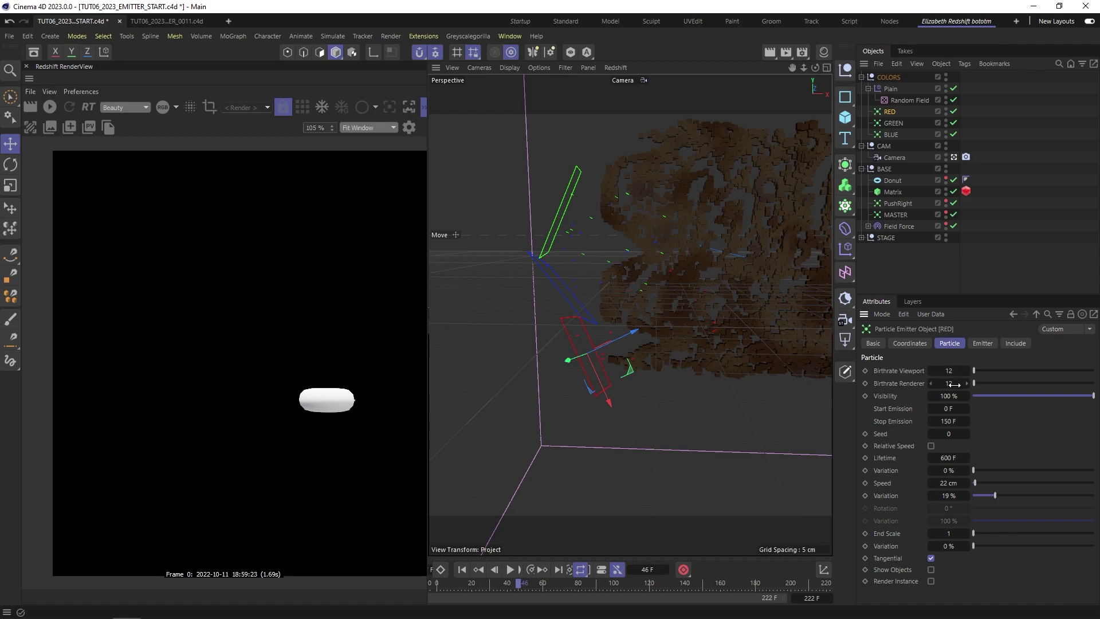
click(889, 112)
shift+click(891, 135)
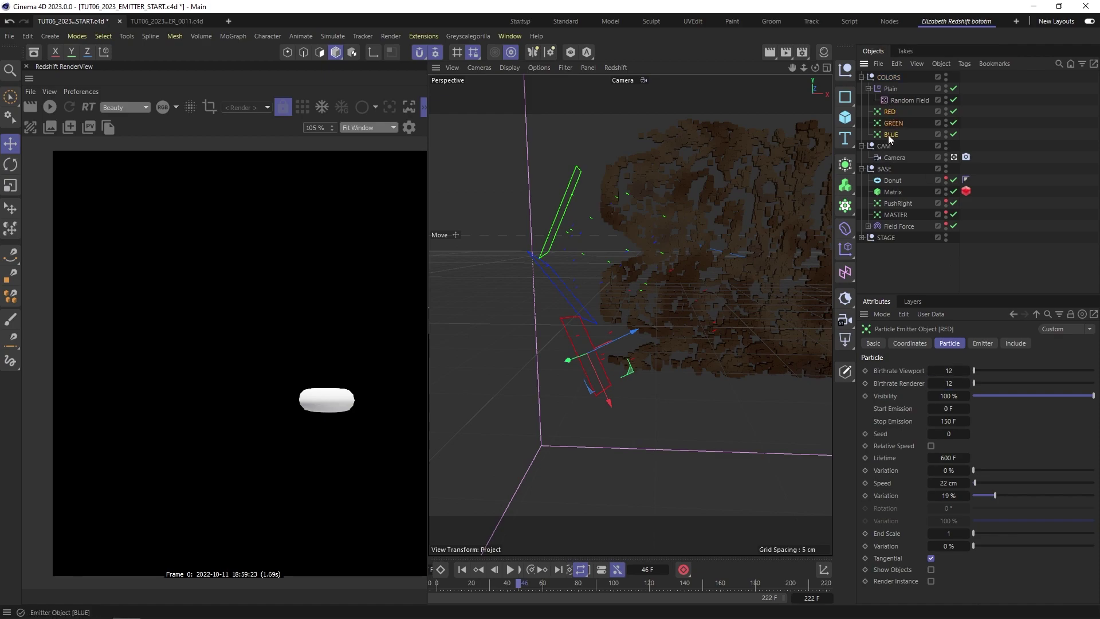
click(983, 343)
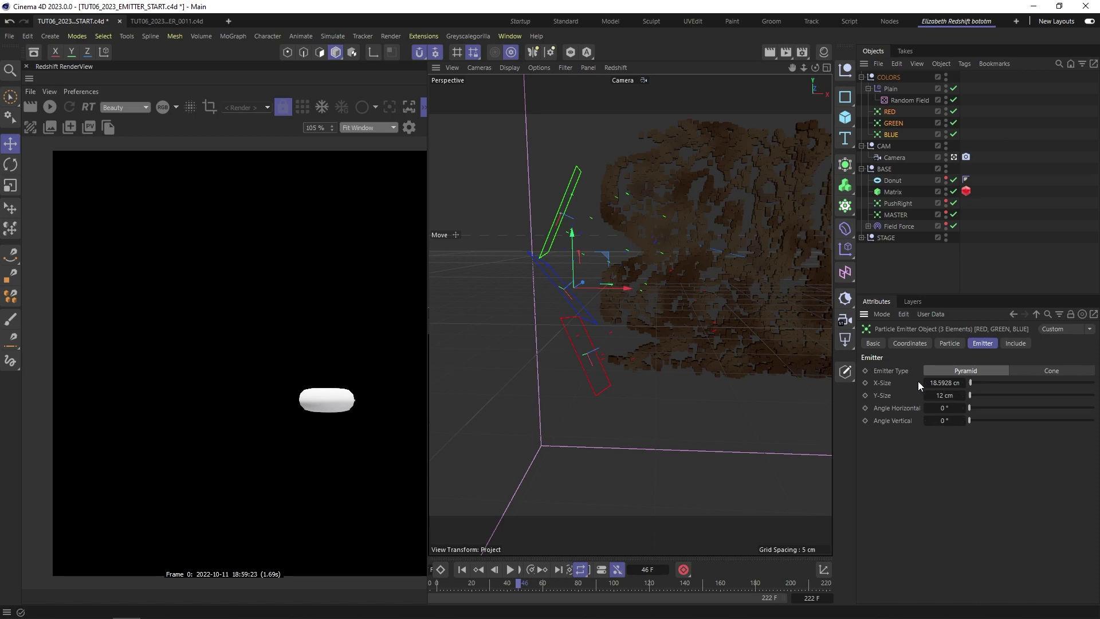
click(891, 112)
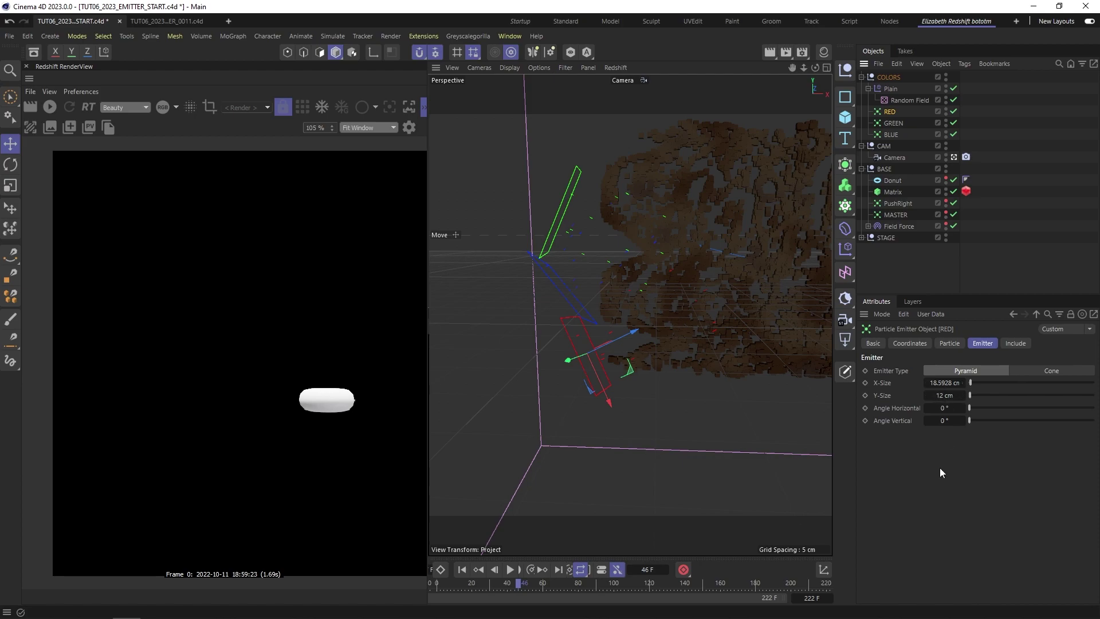
alt+drag(553, 264, 583, 260)
alt+drag(579, 206, 562, 227)
alt+drag(533, 274, 640, 346)
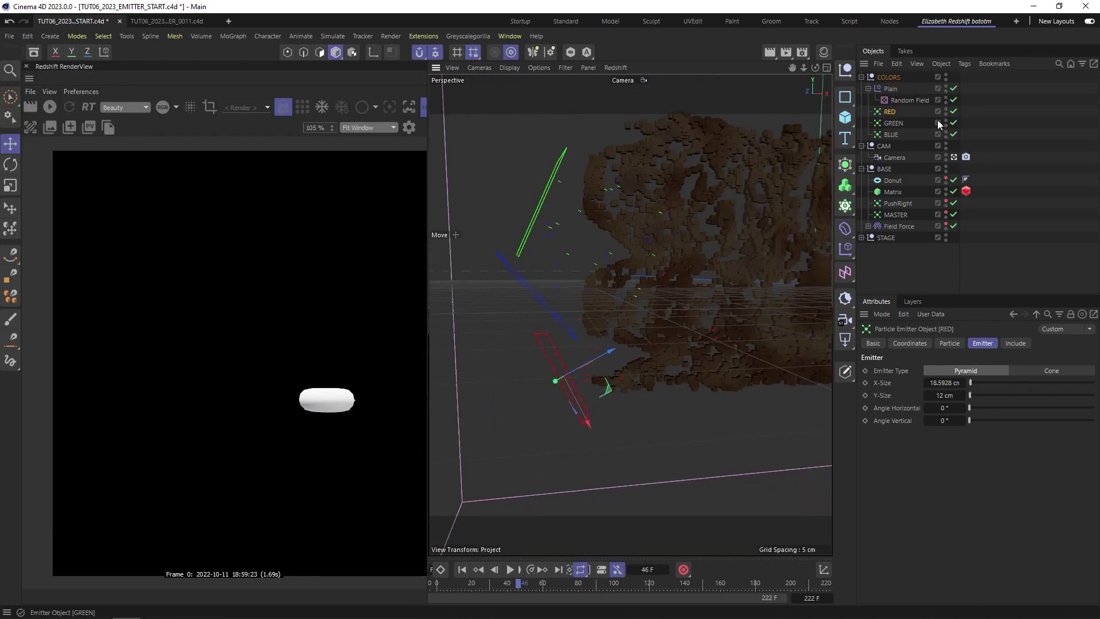
Step: Disable the Matrix and play the colored emitters' particles from the start to frame 110
click(954, 192)
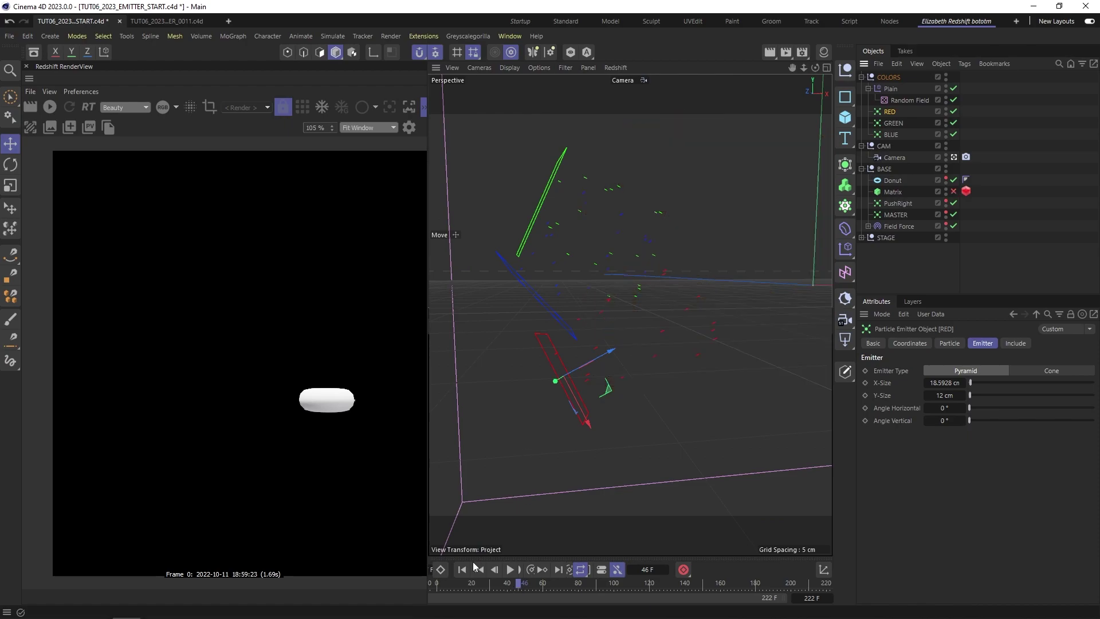
click(463, 570)
click(509, 569)
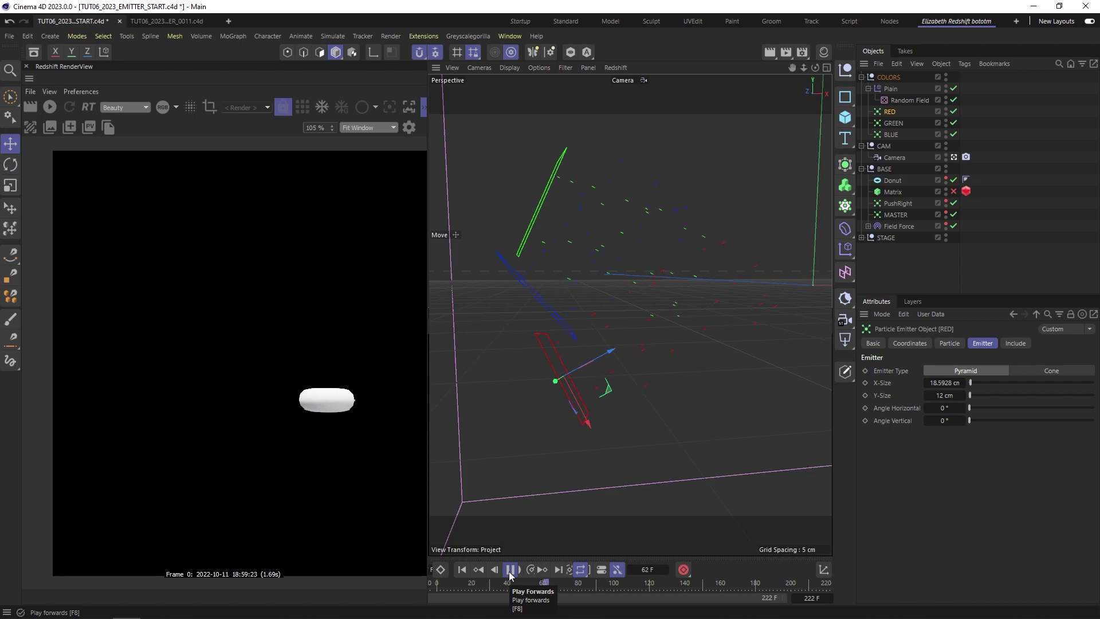
click(510, 570)
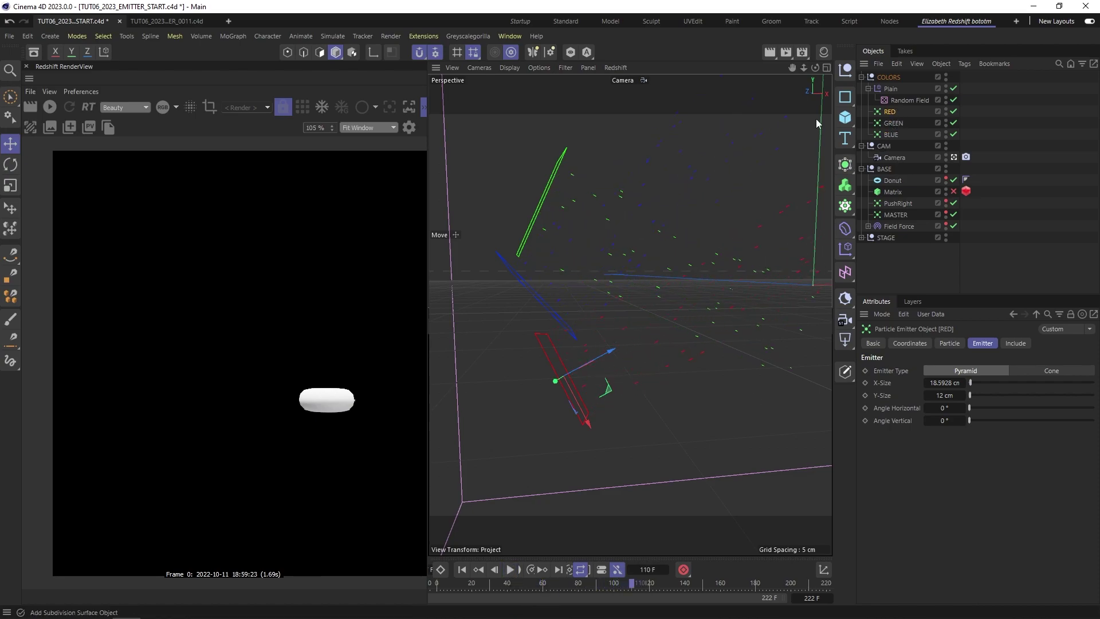
Step: Add a Turbulence force and set its scale to 33% and frequency to 25.7%
click(333, 40)
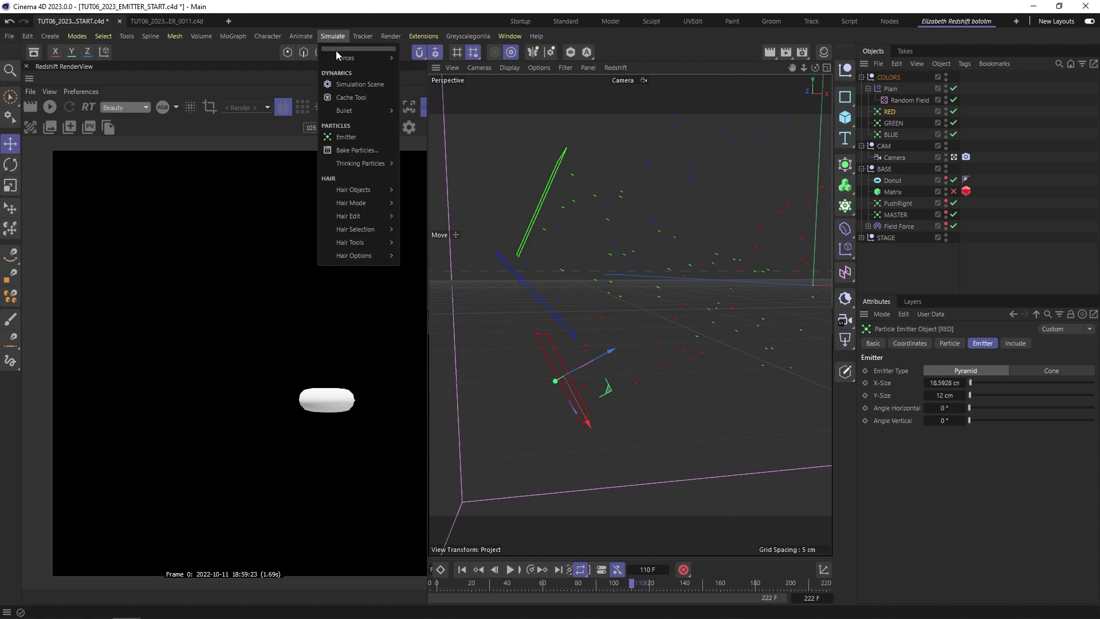
mouse_move(338, 60)
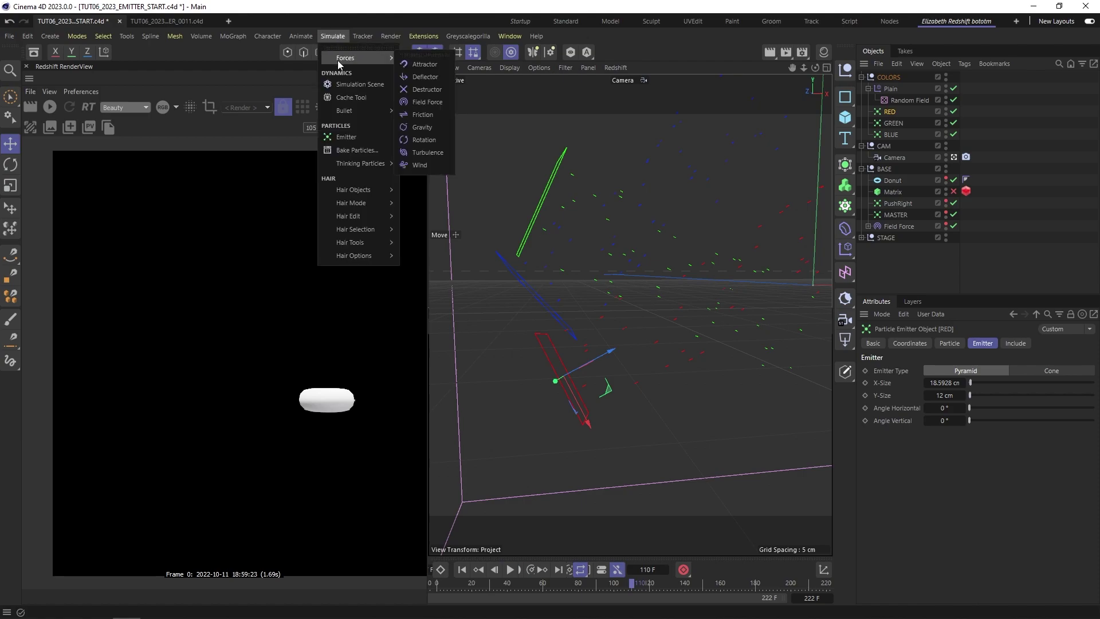
click(428, 152)
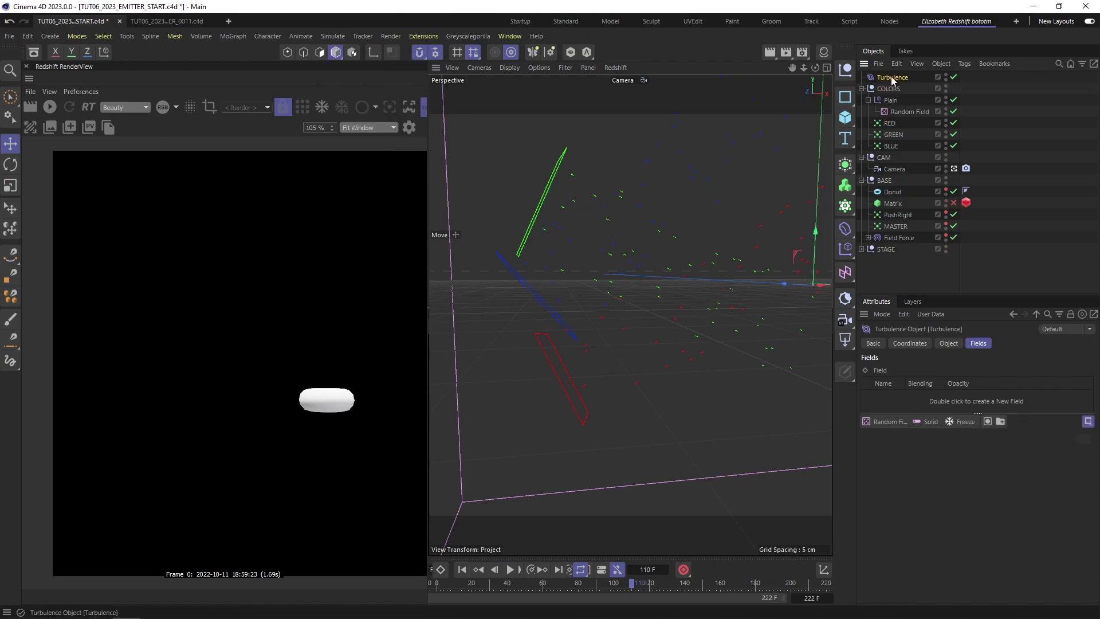
click(948, 344)
double_click(927, 384)
click(989, 394)
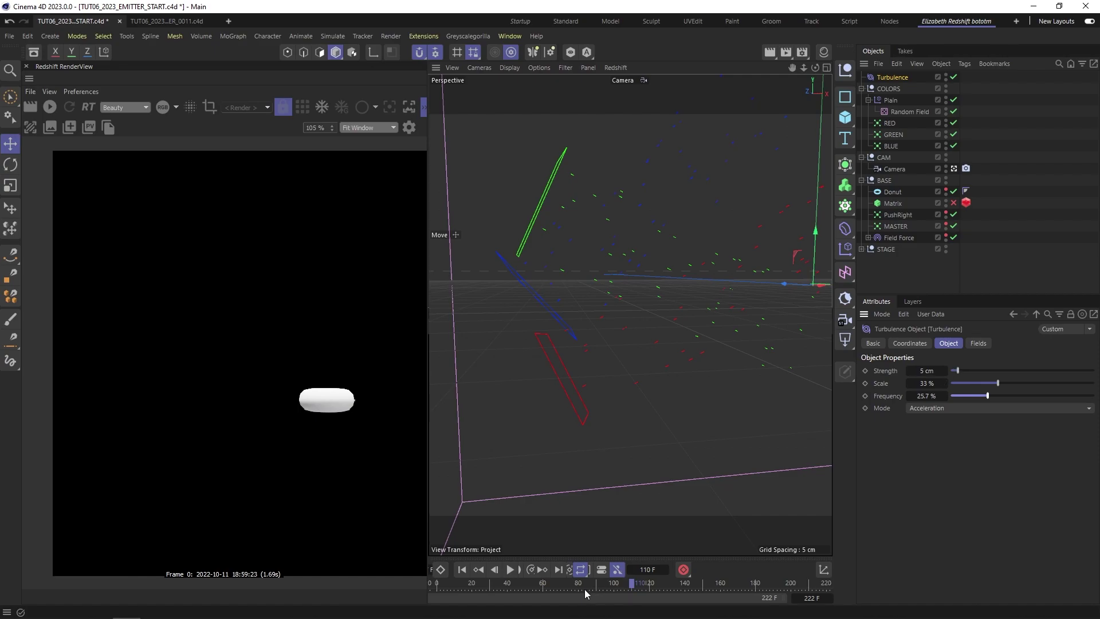
Step: Add Turbulence to the included modifiers of the RED, GREEN and BLUE emitters
click(890, 123)
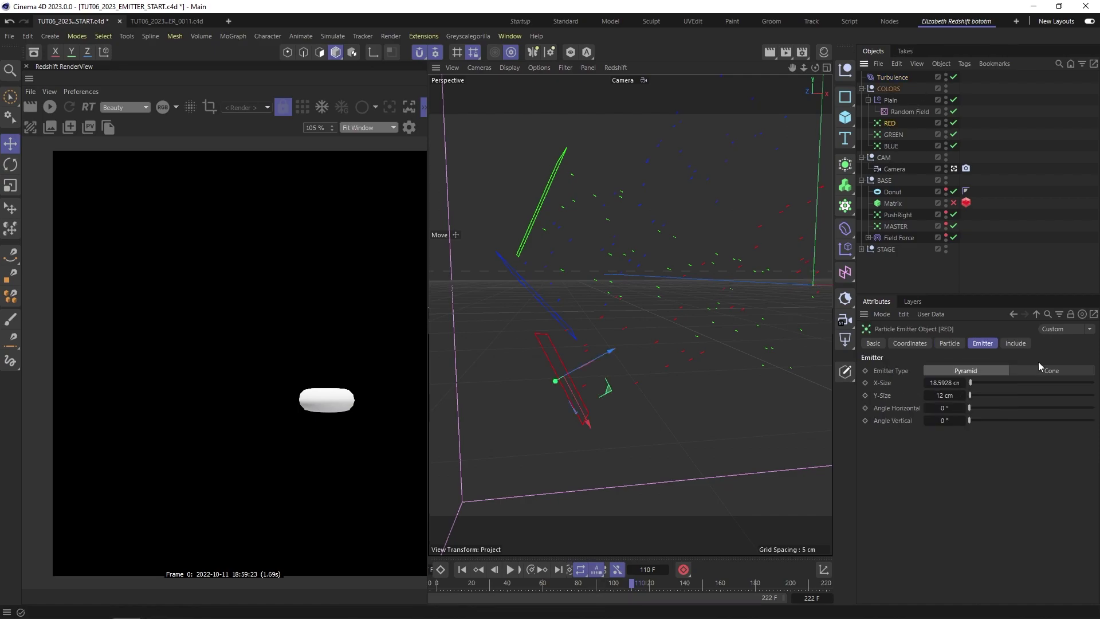
click(1016, 345)
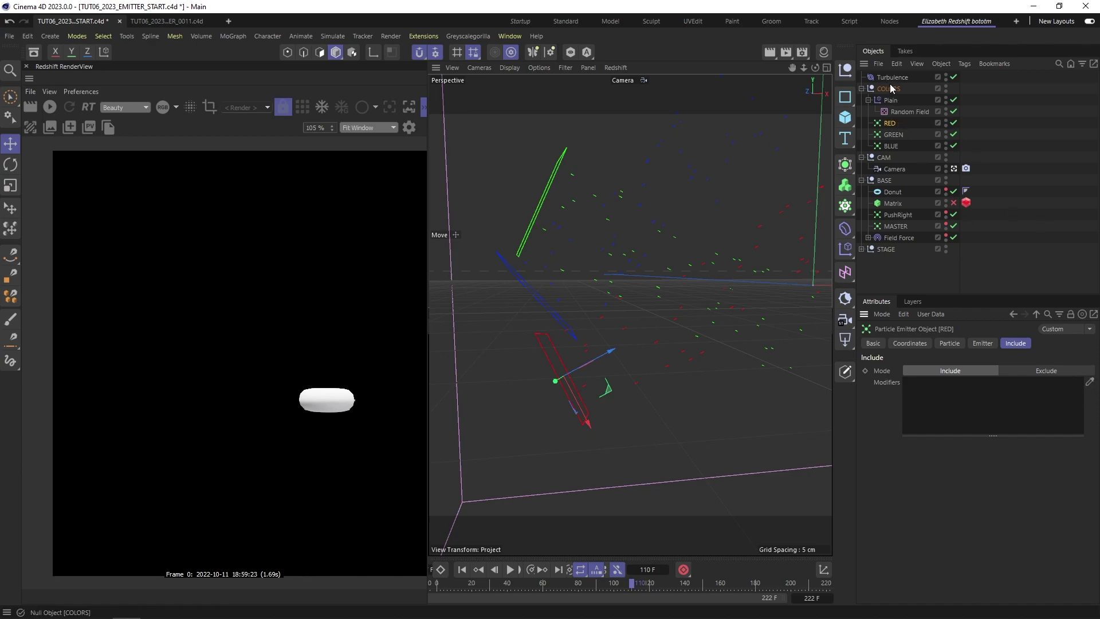
drag(893, 77, 935, 408)
click(893, 134)
drag(893, 77, 943, 390)
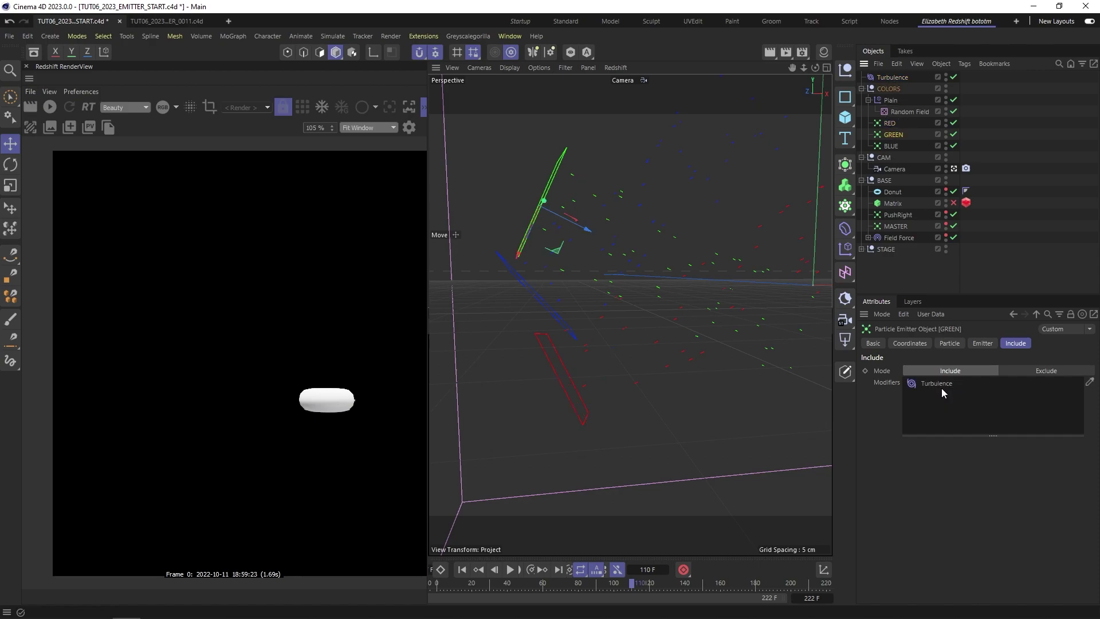
click(891, 146)
drag(892, 77, 945, 381)
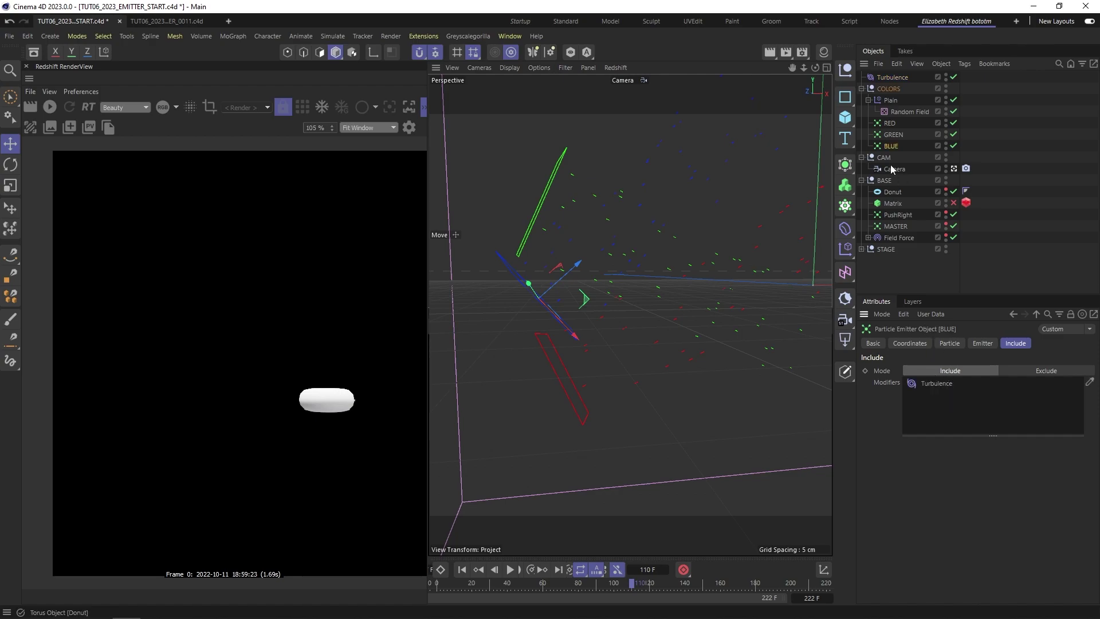
Step: Exclude the Turbulence modifier from the PushRight and MASTER emitters
click(896, 215)
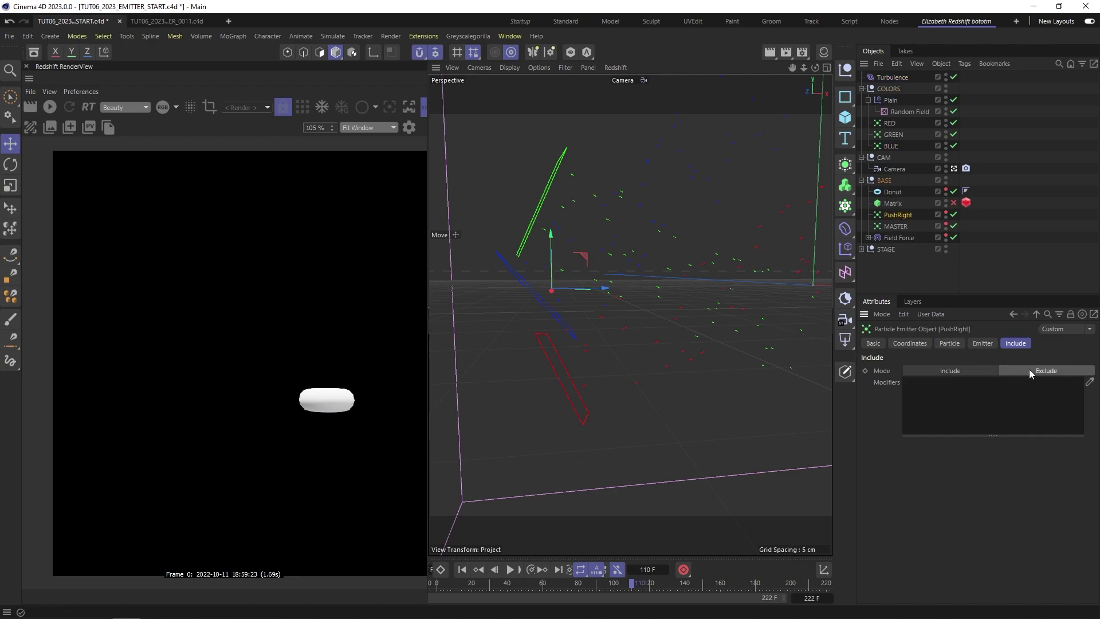
drag(892, 78, 889, 95)
drag(953, 395, 951, 396)
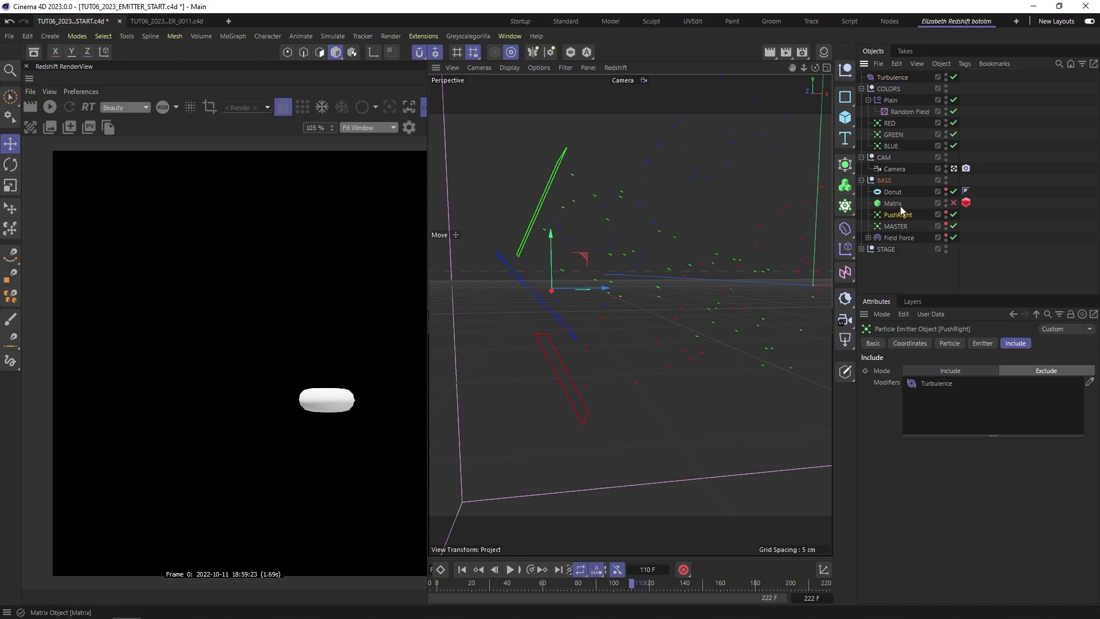
click(896, 226)
drag(889, 79, 945, 400)
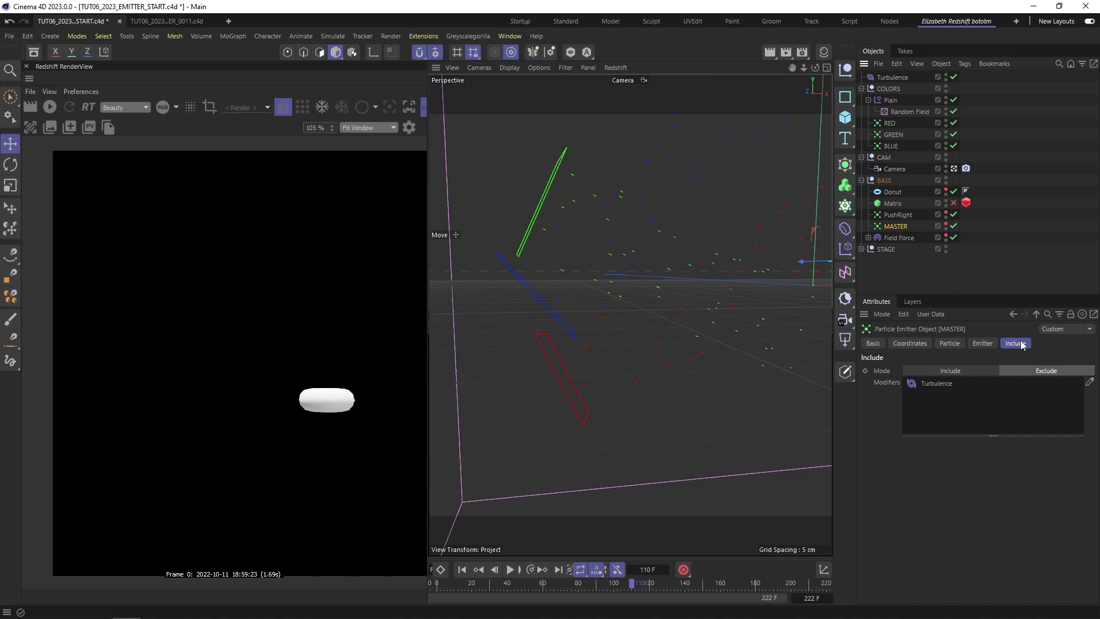
Step: Play the turbulent particles from the start to frame 99 and set the Turbulence strength to 2 cm
click(460, 572)
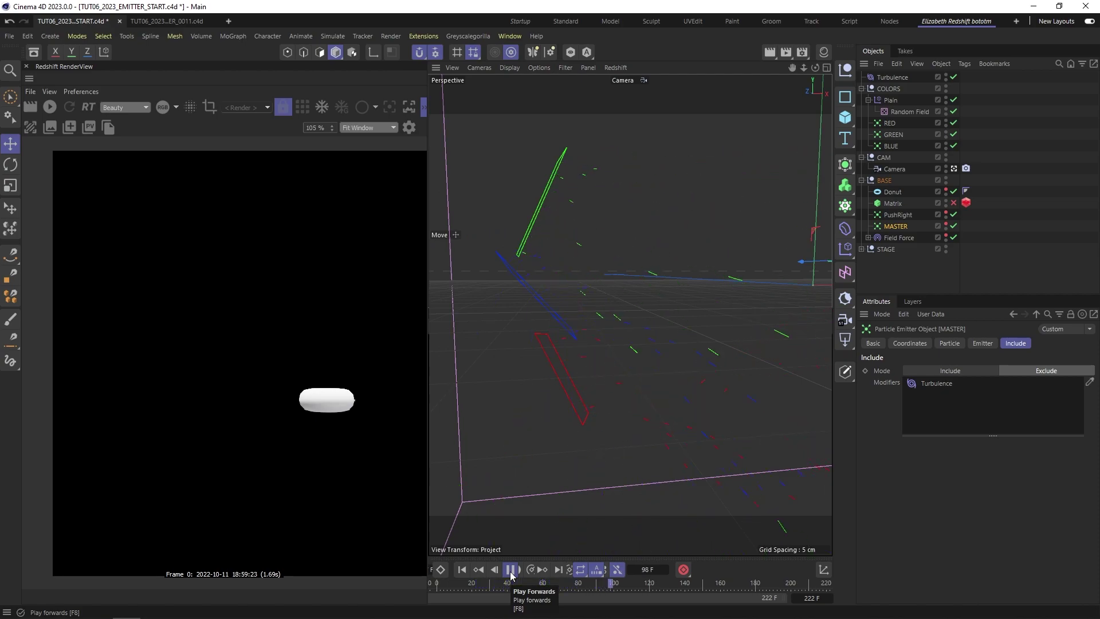
click(511, 570)
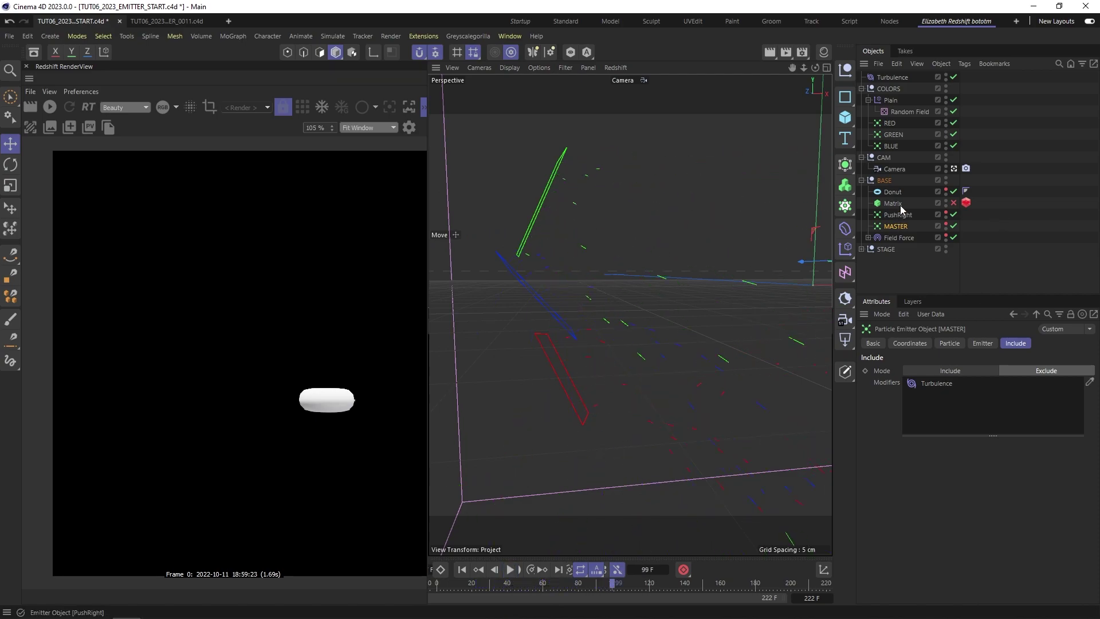
click(892, 77)
double_click(931, 372)
text(2)
key(Return)
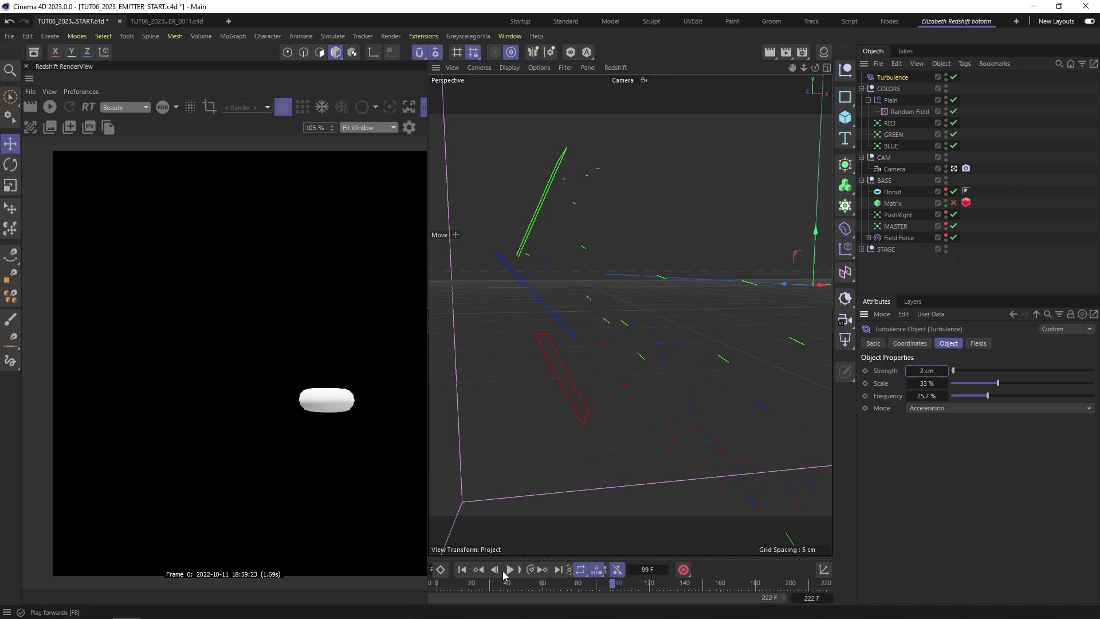
Step: Replay the colored emitters' particles from the start to frame 69 to check the turbulence motion
click(463, 570)
click(510, 570)
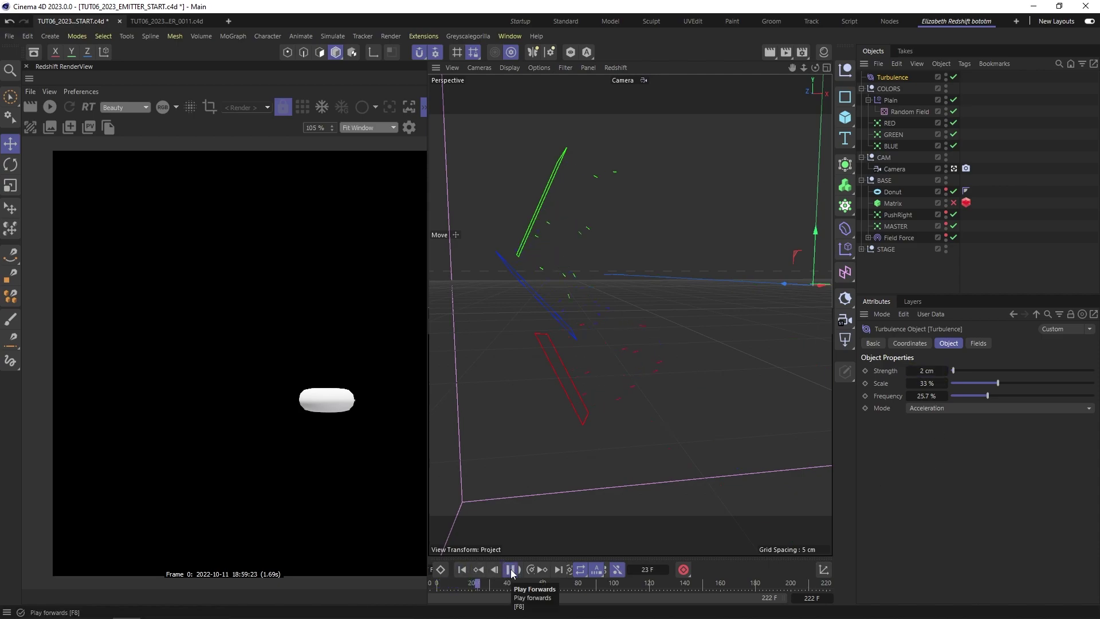
click(511, 570)
mouse_move(630, 314)
alt+mouse_down()
mouse_move(700, 326)
mouse_move(840, 315)
mouse_move(793, 305)
mouse_move(806, 320)
mouse_move(780, 330)
mouse_move(671, 312)
mouse_move(680, 324)
mouse_move(664, 331)
alt+mouse_up()
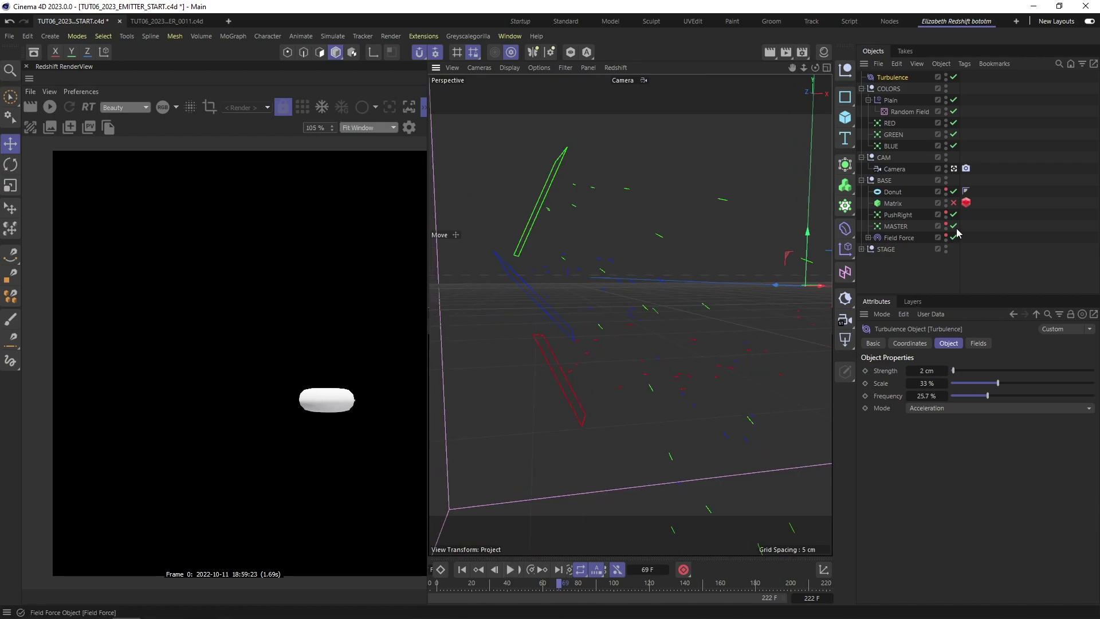
Step: Enable the Matrix and play the simulation from the start to frame 46
click(954, 204)
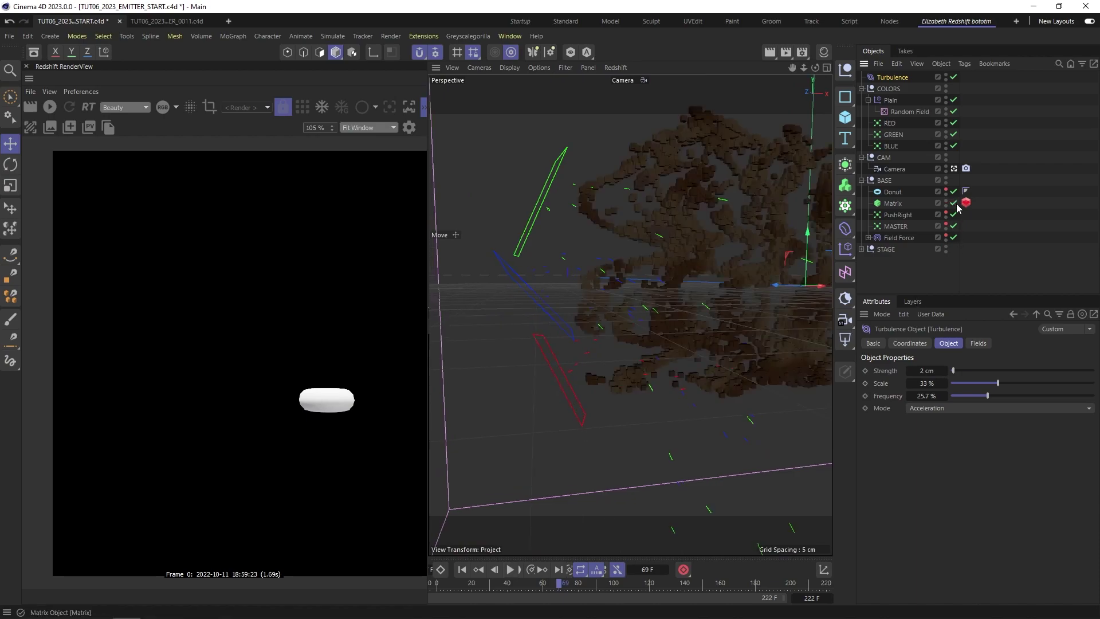
alt+drag(667, 291, 625, 320)
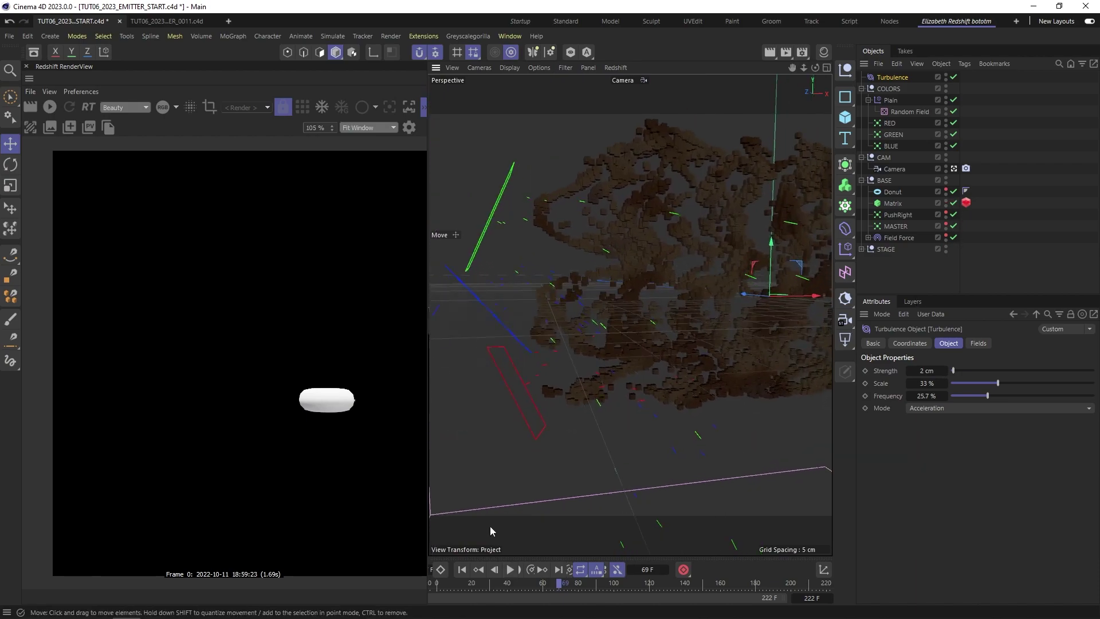
click(463, 570)
click(512, 571)
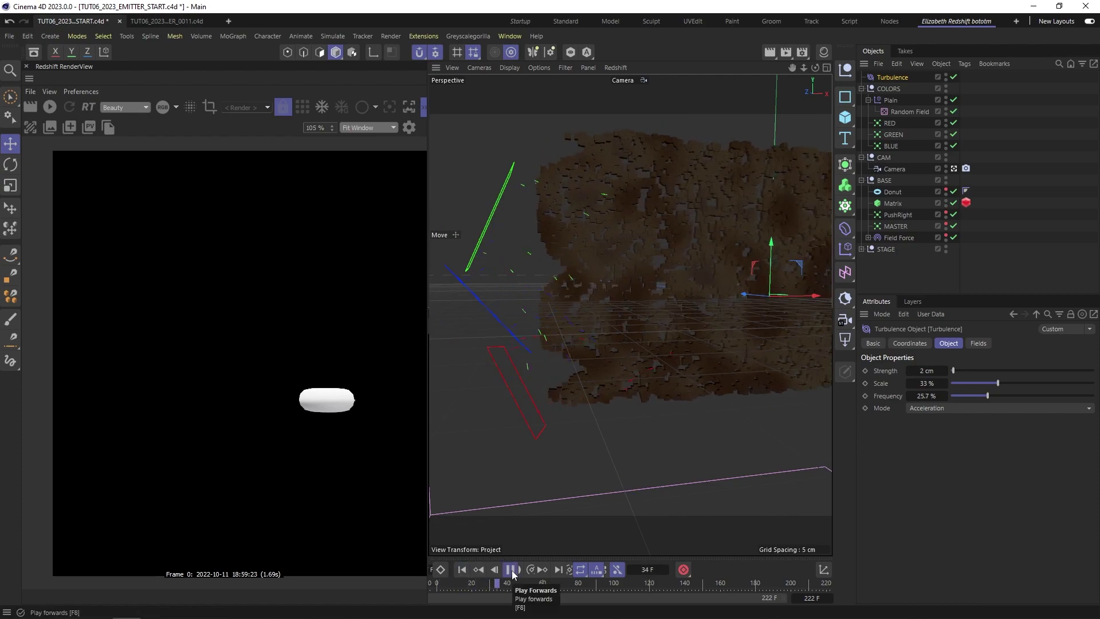
click(511, 570)
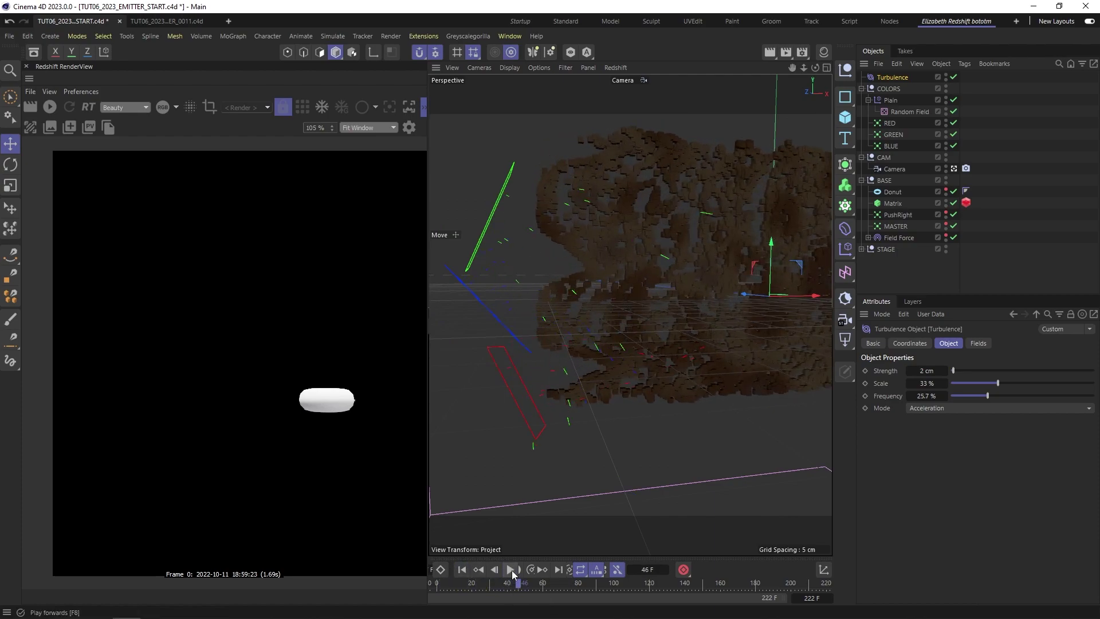
Step: Add the GREEN emitter as a Particle Object field above the Random Field in the Plain effector
click(885, 99)
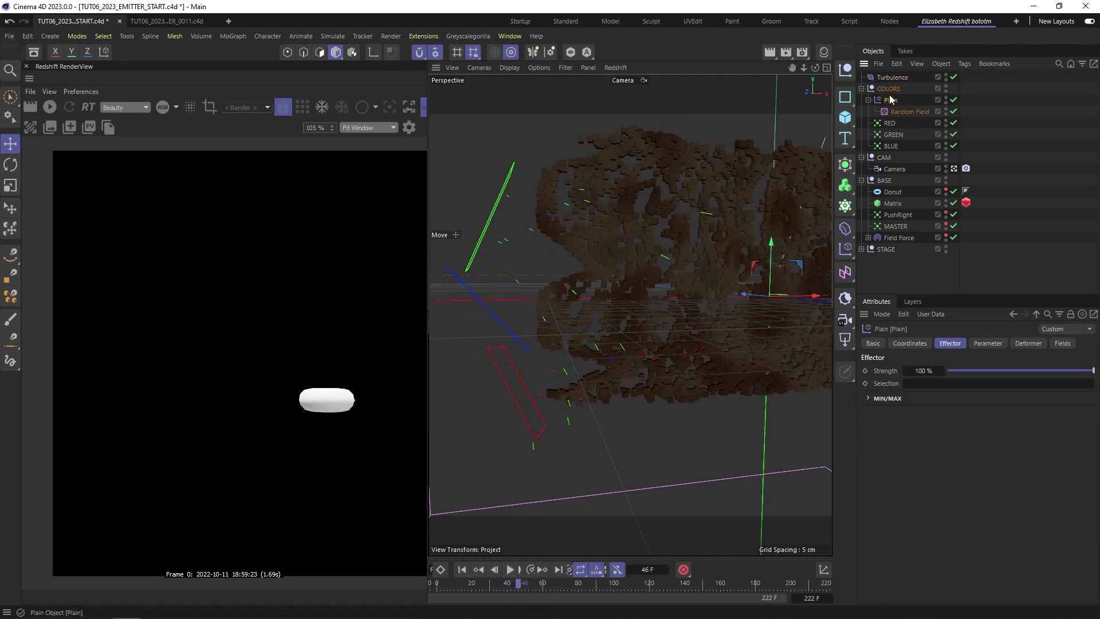
click(1063, 343)
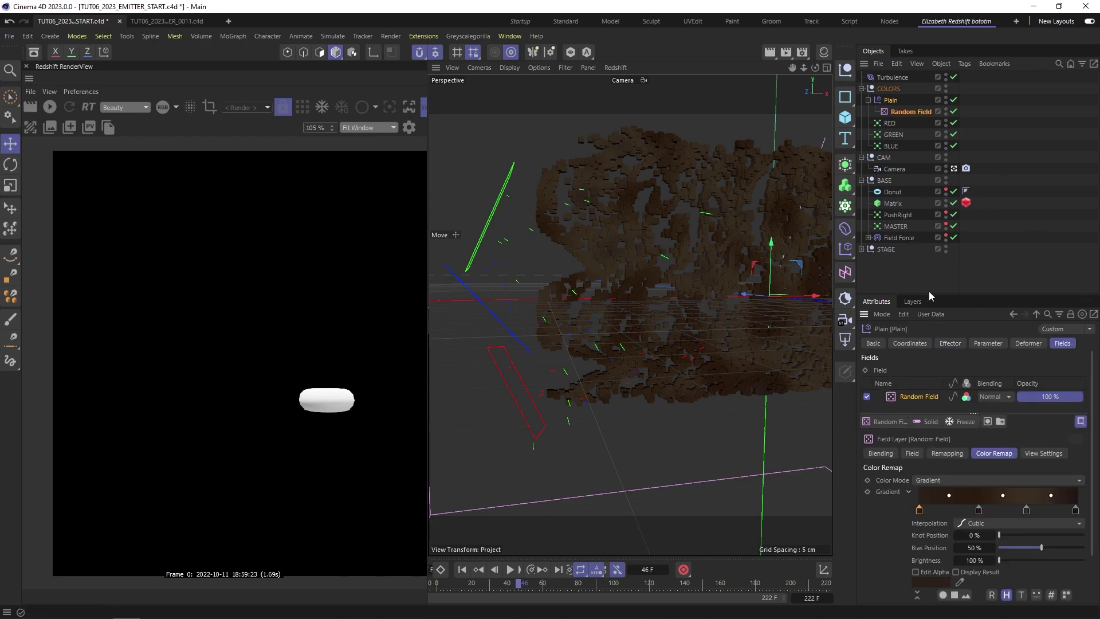
drag(926, 294, 927, 215)
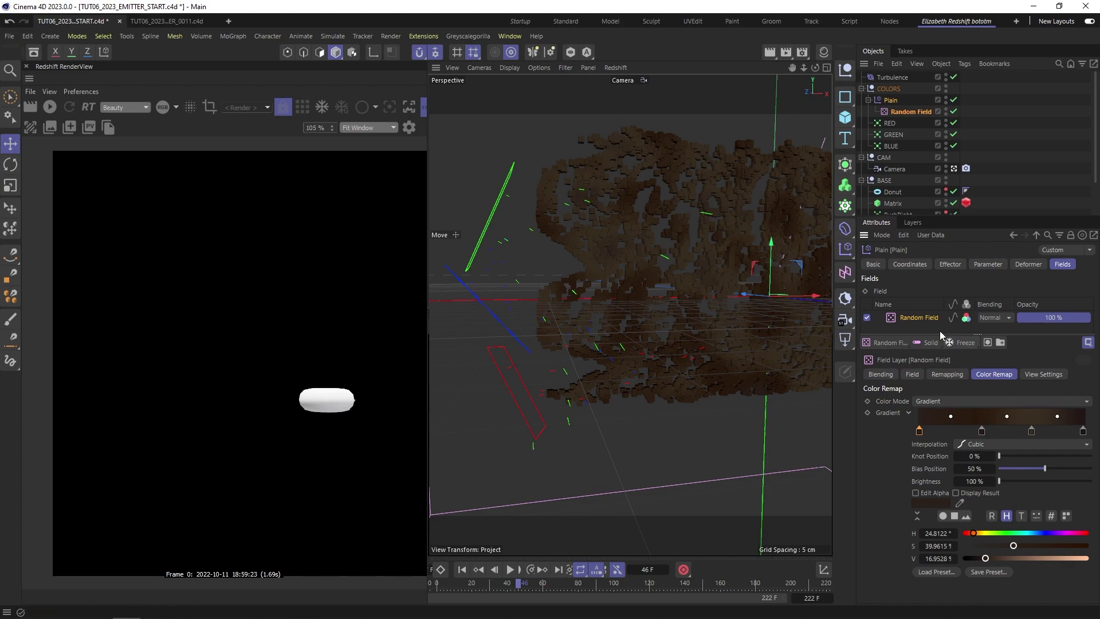
drag(938, 334, 939, 467)
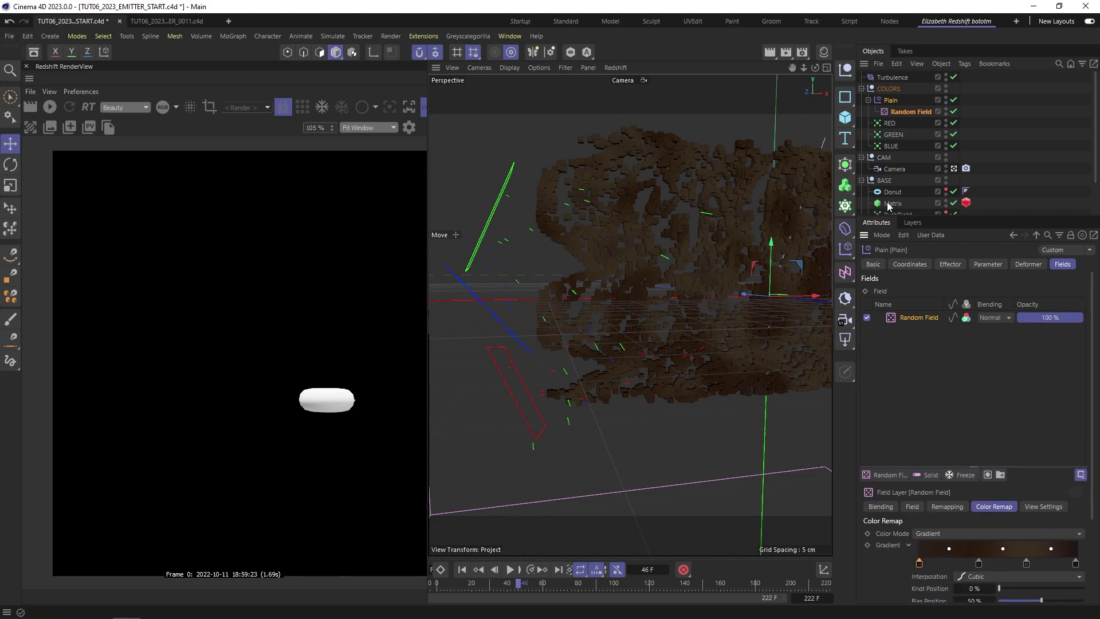
alt+middle_drag(662, 276, 650, 294)
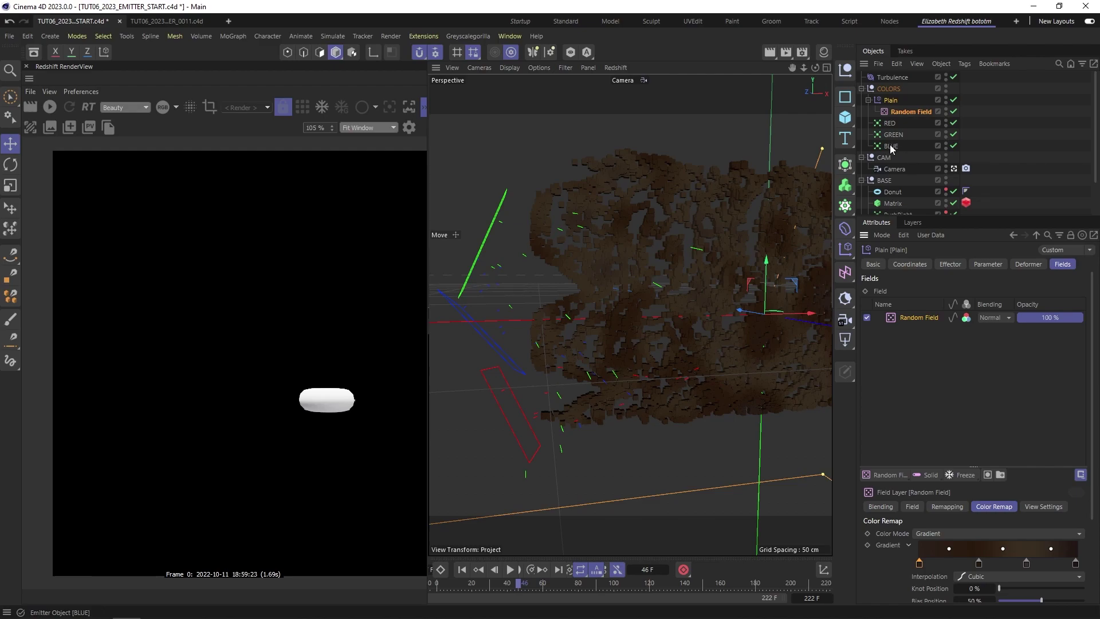
drag(893, 134, 906, 262)
drag(913, 311, 922, 321)
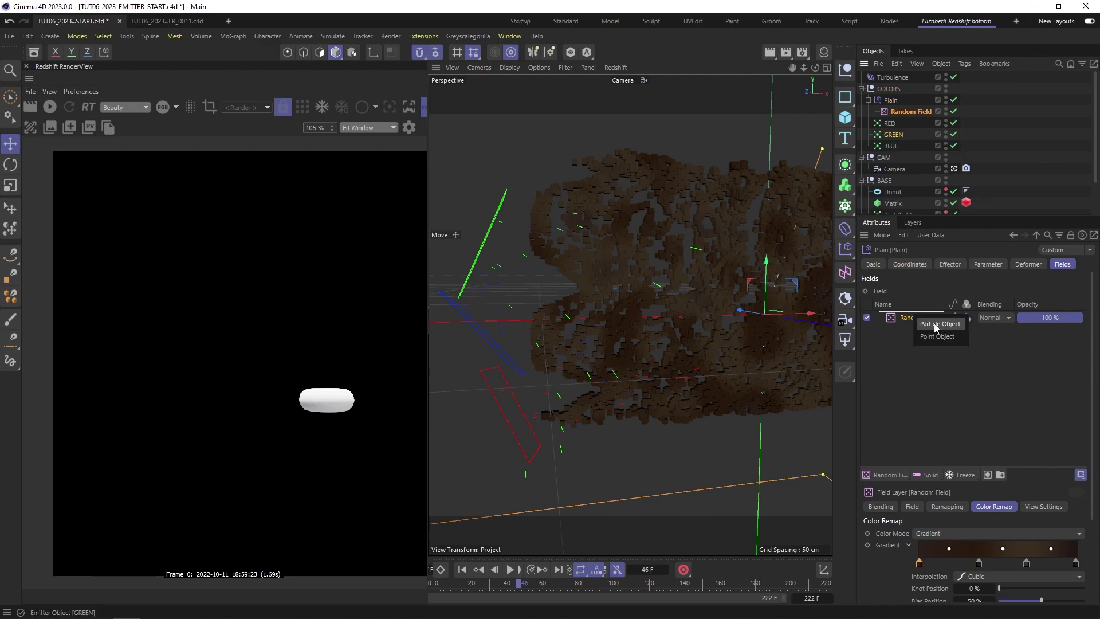
click(940, 325)
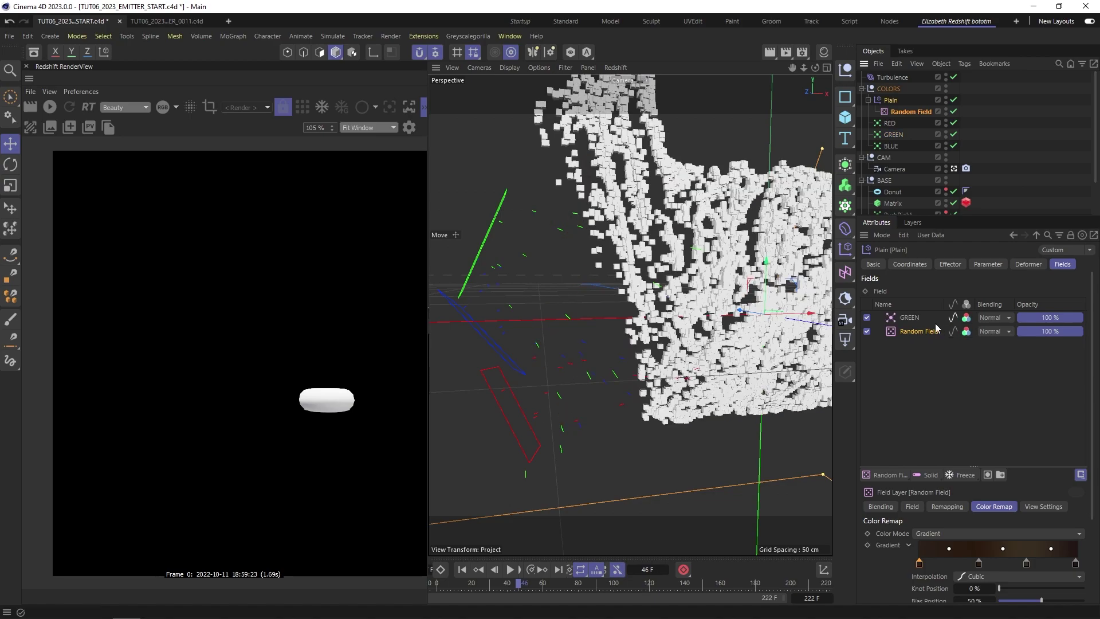
Step: Set the GREEN field layer's blending to Max
click(916, 318)
click(998, 317)
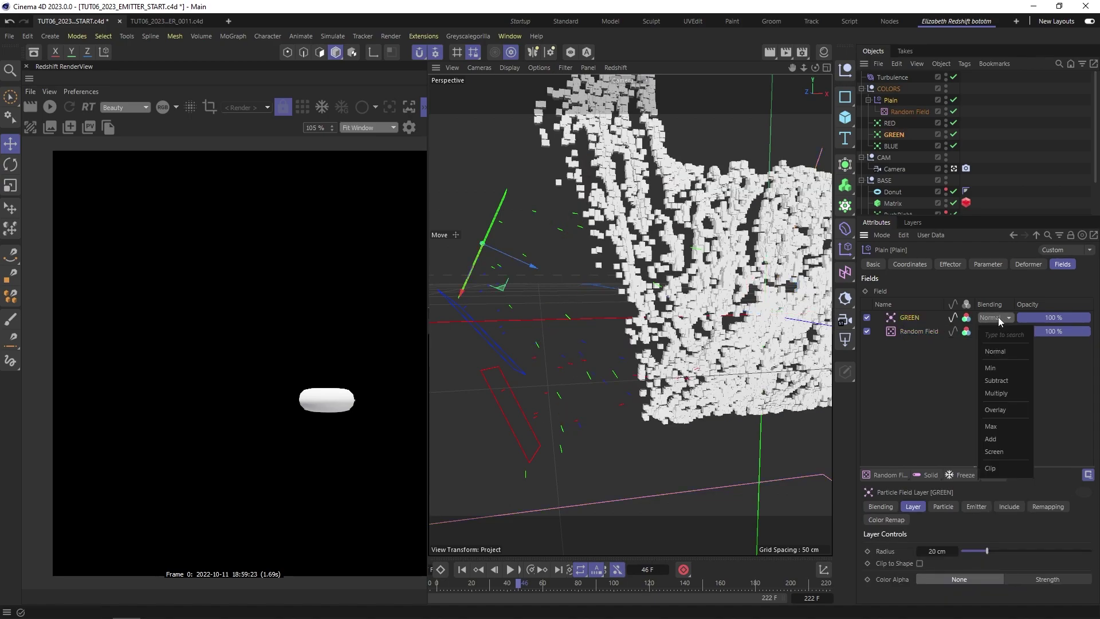
click(998, 428)
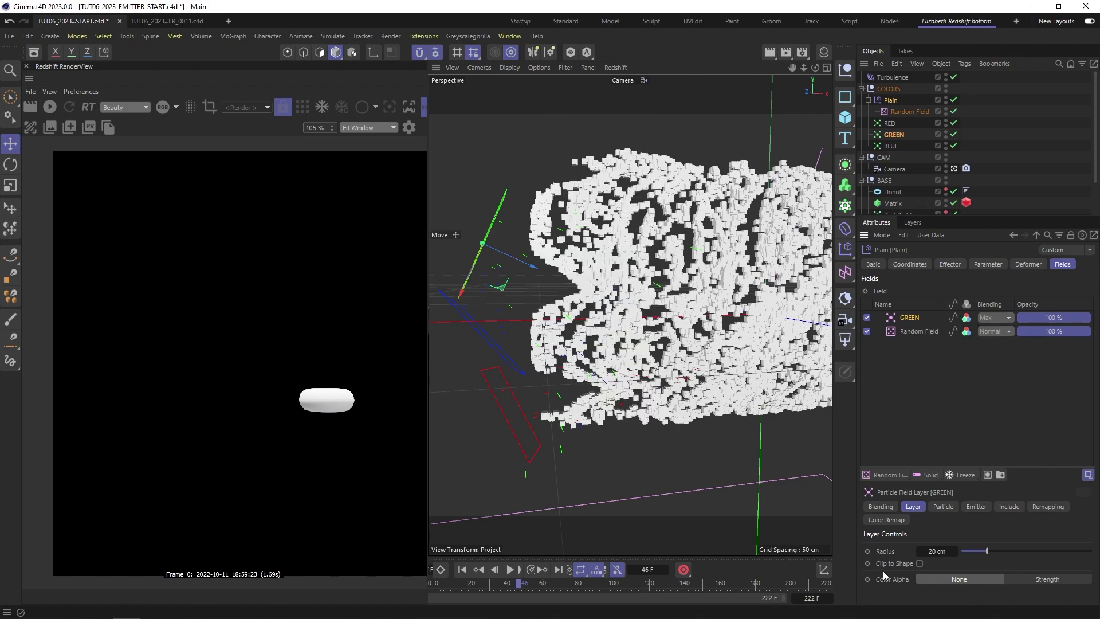
Step: Set the GREEN field layer's color remap to Gradient and load the DirtyGreen gradient preset
click(885, 520)
drag(928, 466, 928, 370)
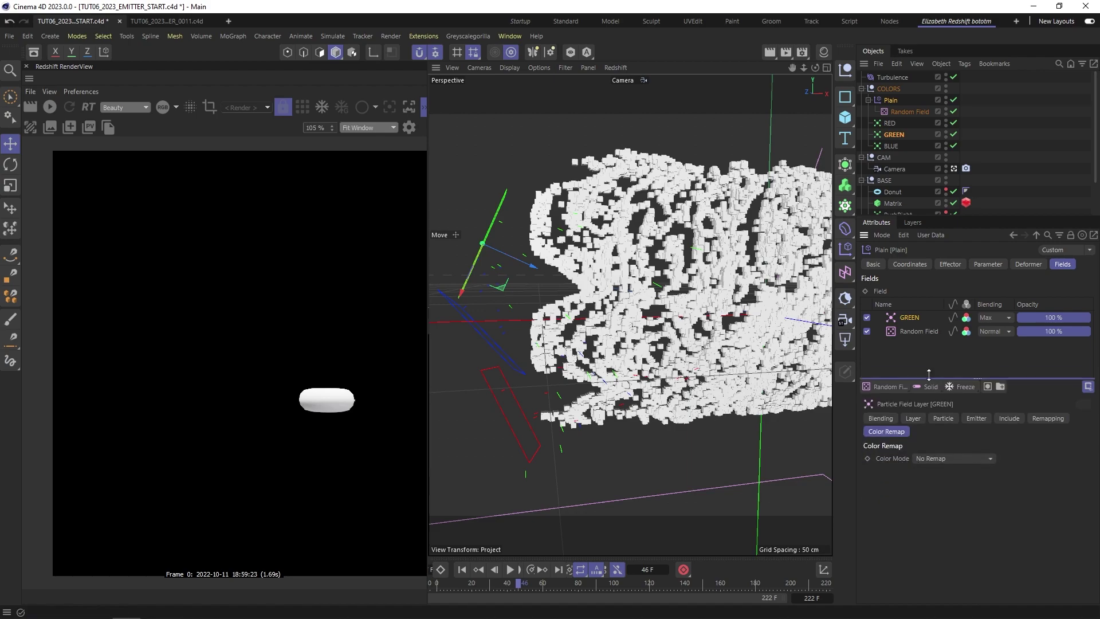
click(927, 449)
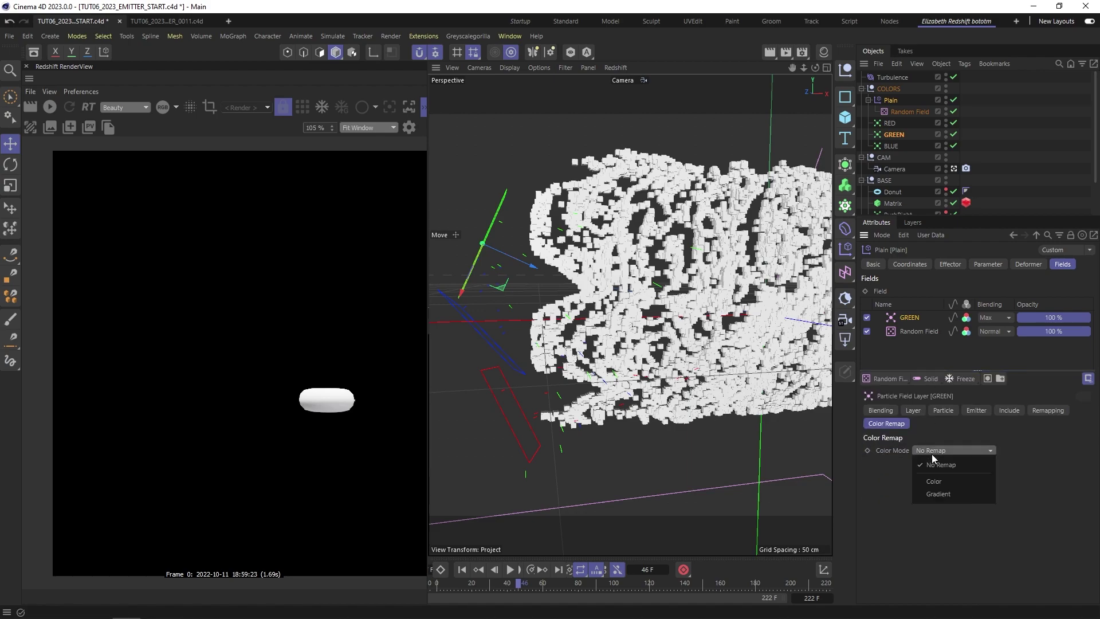
click(940, 493)
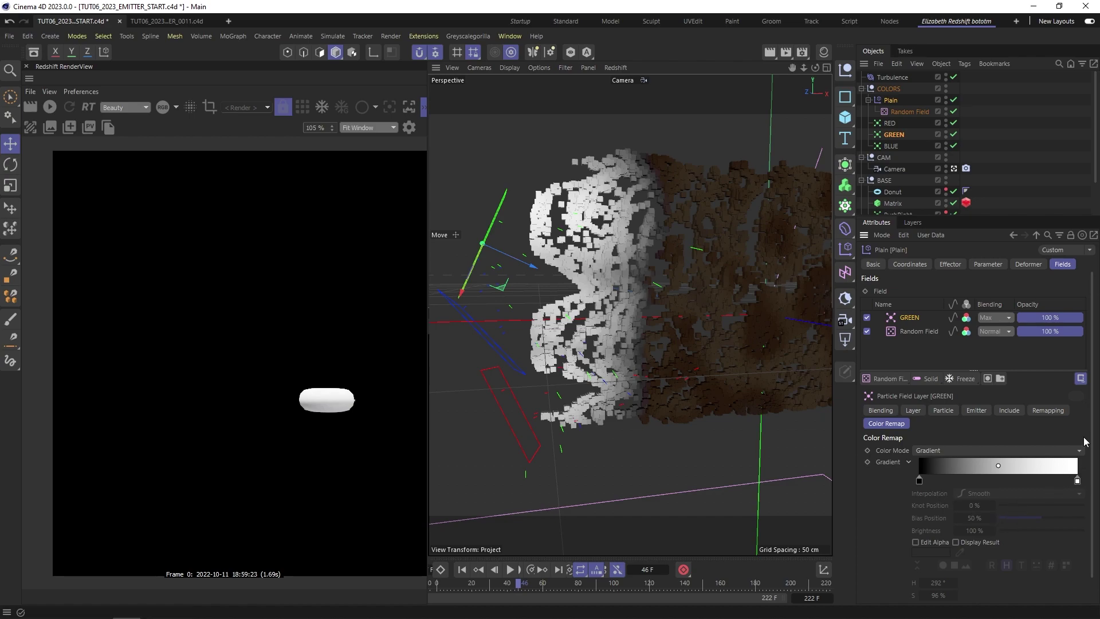
drag(1092, 431, 1092, 471)
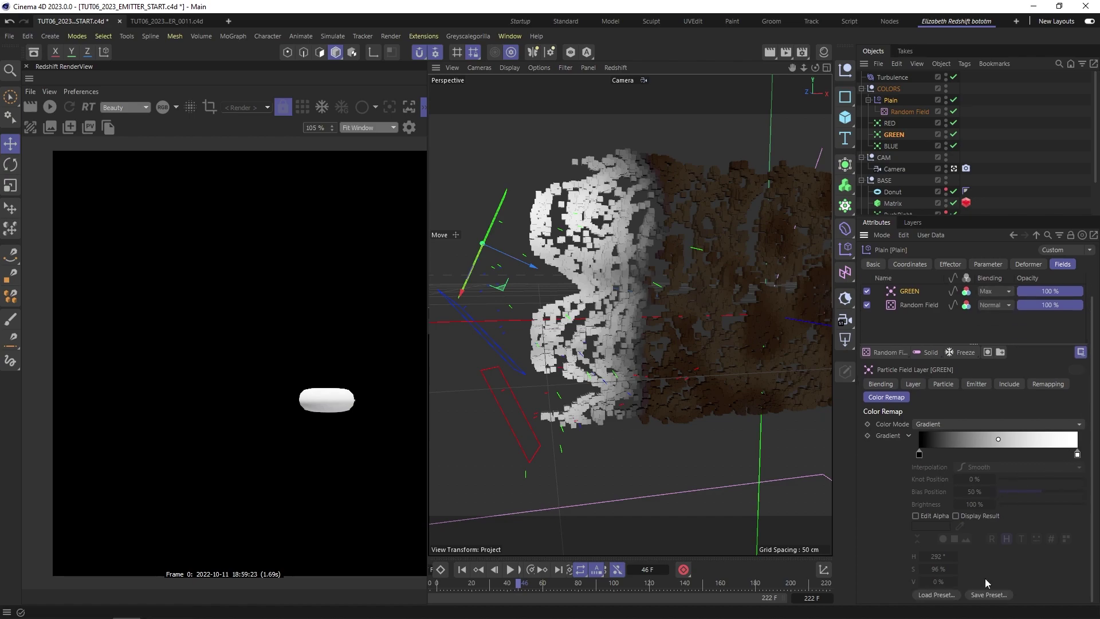
click(934, 595)
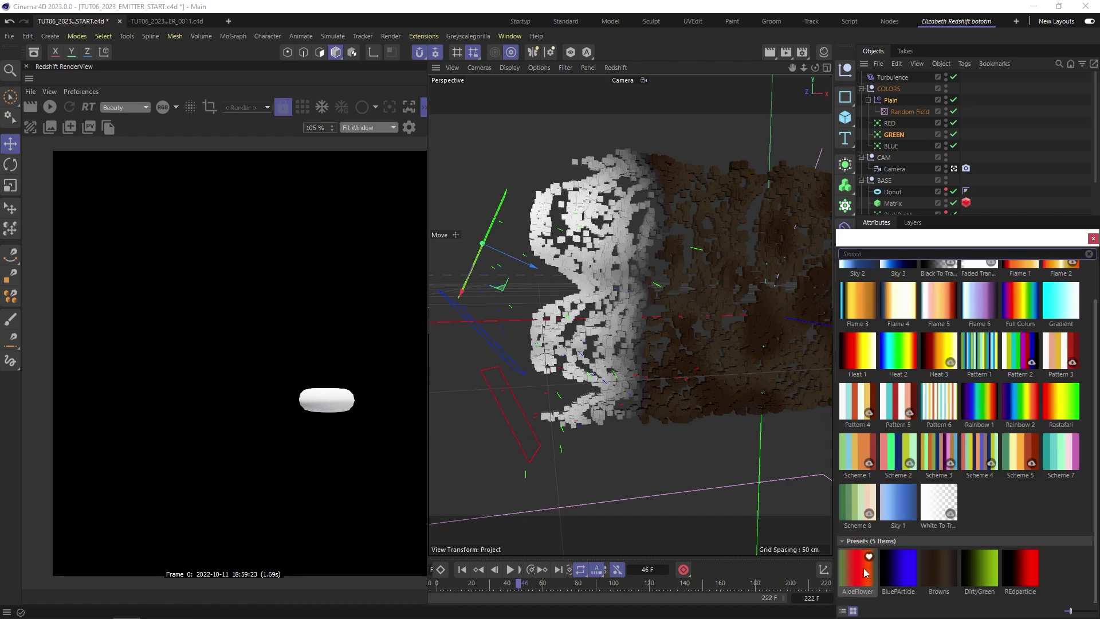
double_click(982, 580)
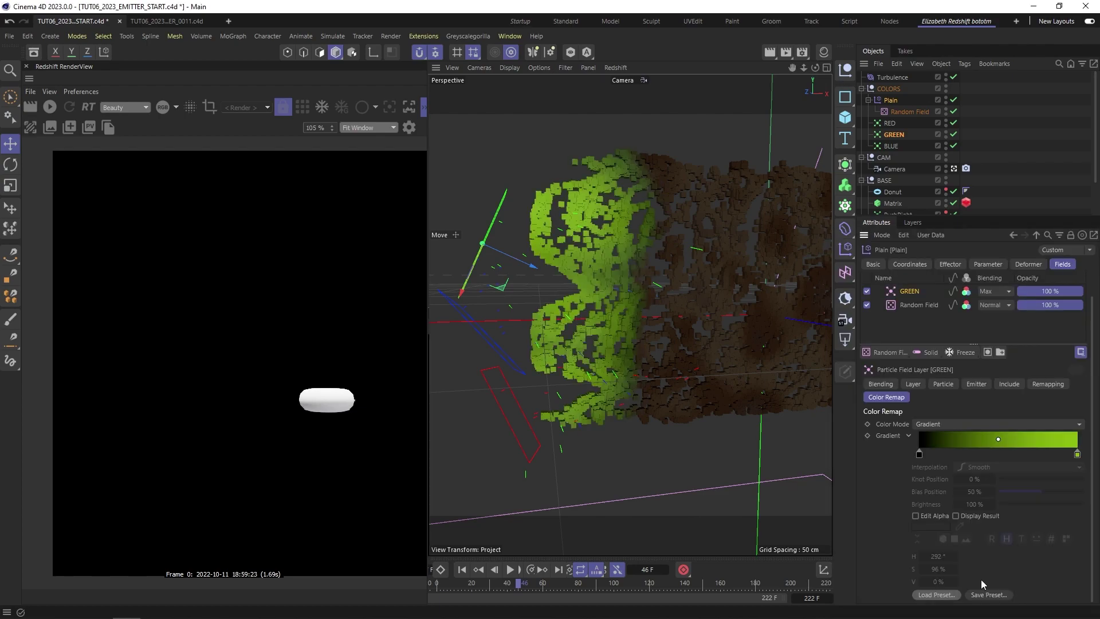
Step: Reduce the GREEN field layer's radius to 4 cm and replay the simulation from the start
click(914, 384)
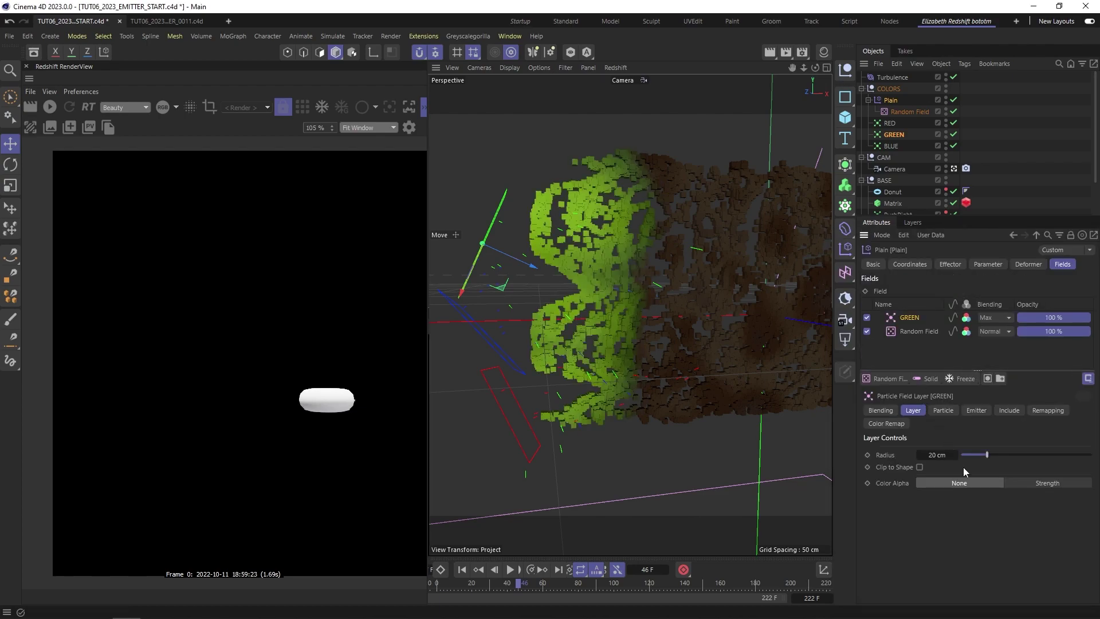
drag(982, 453, 967, 455)
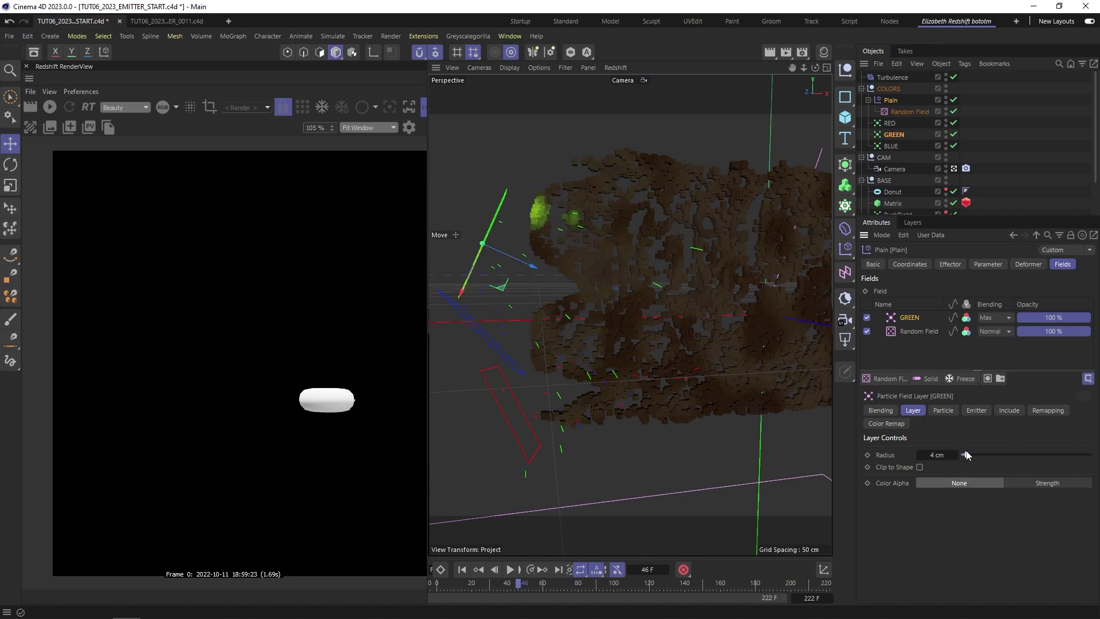
click(462, 570)
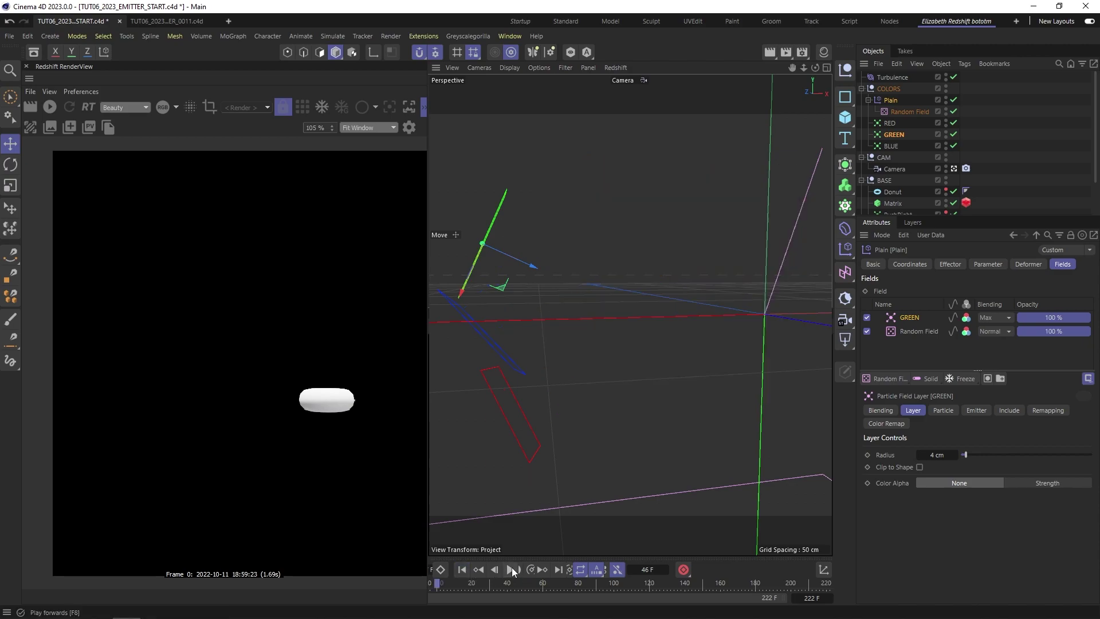
click(511, 569)
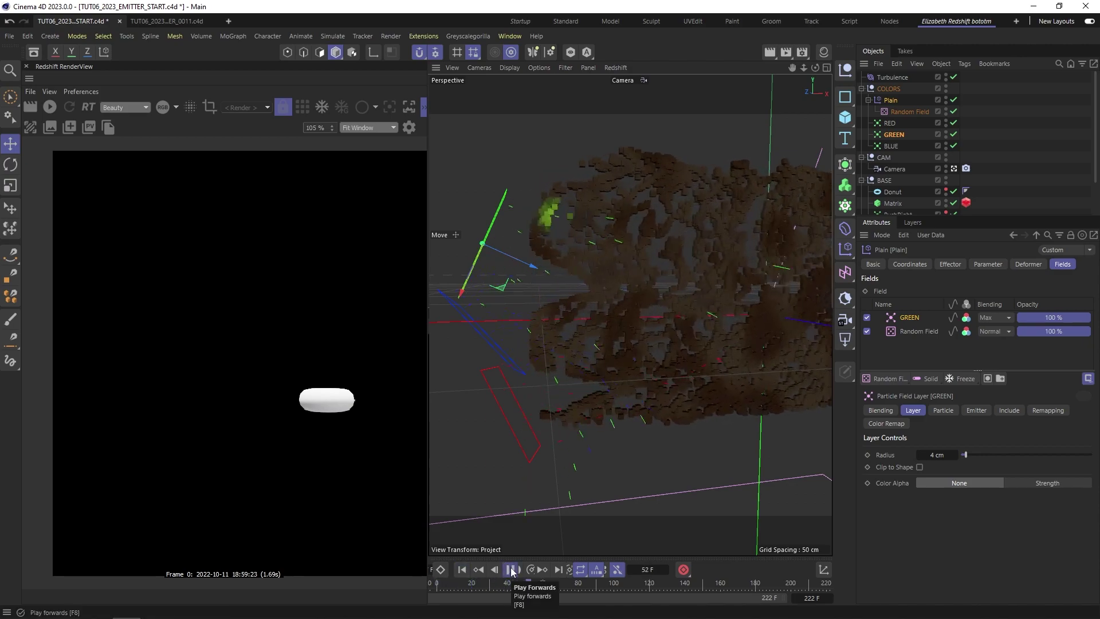
click(511, 569)
Step: Rotate the GREEN emitter slightly and replay the simulation from the start
alt+drag(487, 230, 694, 197)
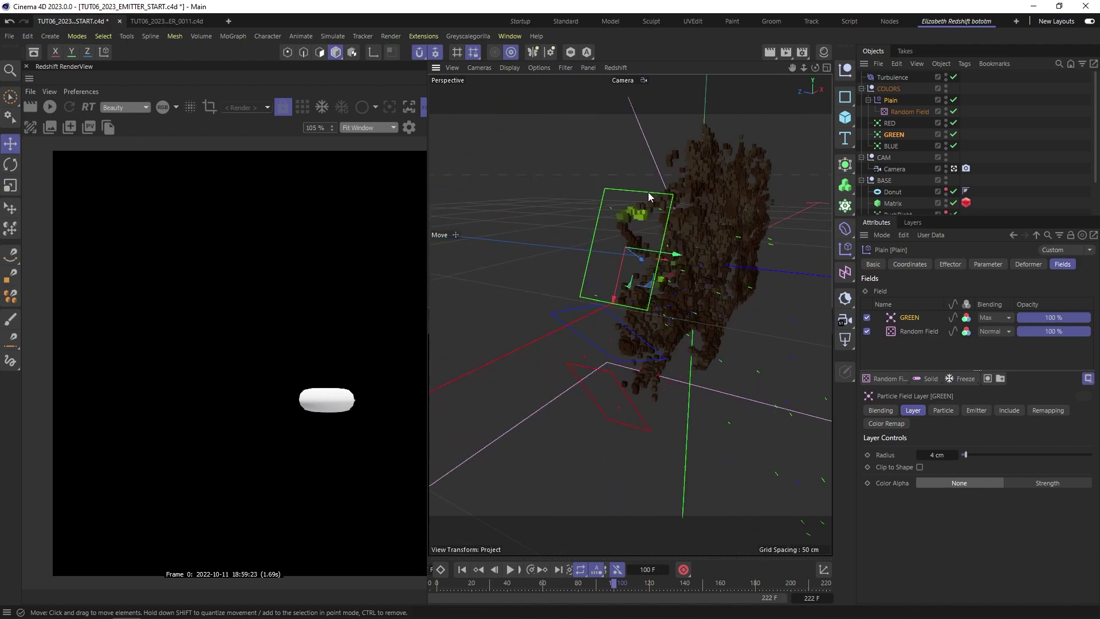
key(r)
key(t)
key(r)
drag(623, 240, 639, 244)
click(461, 569)
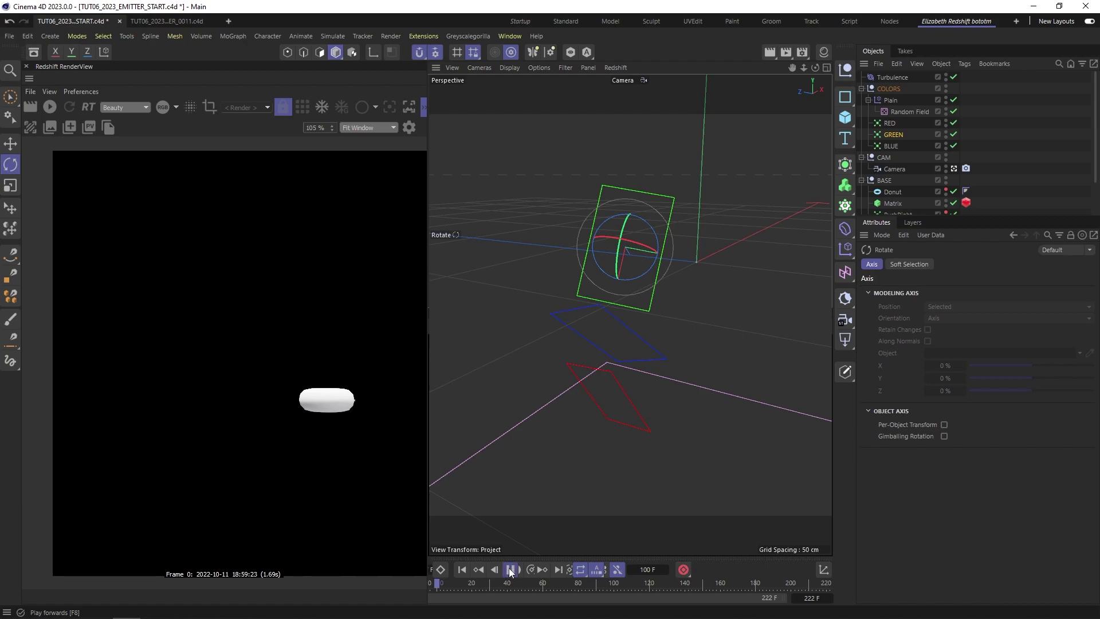
alt+drag(661, 334, 534, 314)
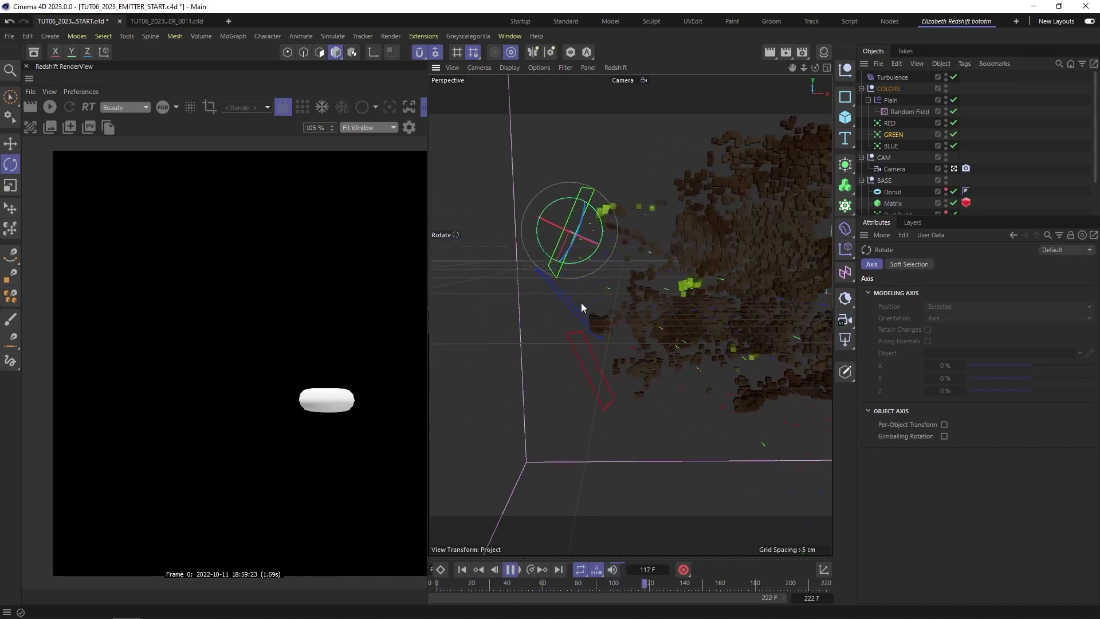
alt+drag(588, 300, 621, 328)
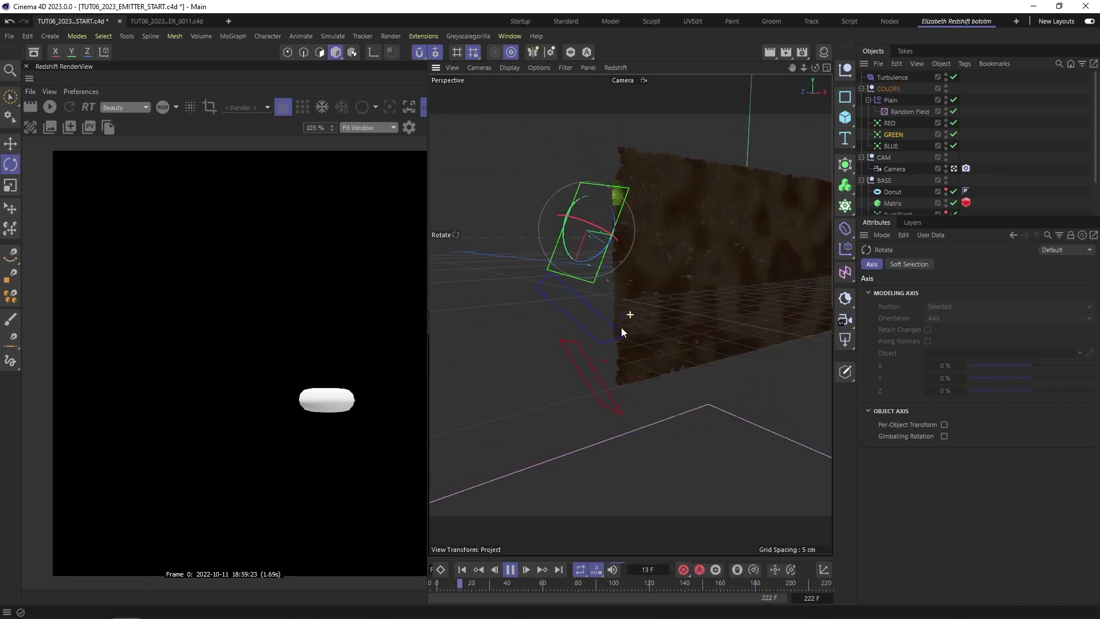
Step: Set the Turbulence object's frequency to 29.28 % and pause the simulation at frame 110
click(890, 77)
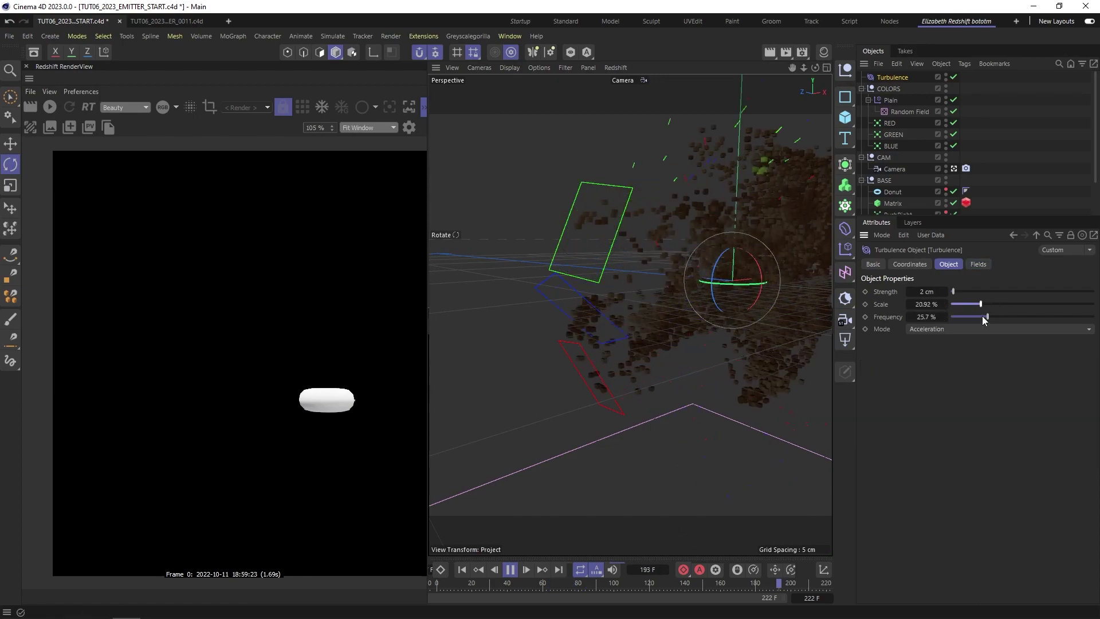
drag(988, 316, 993, 317)
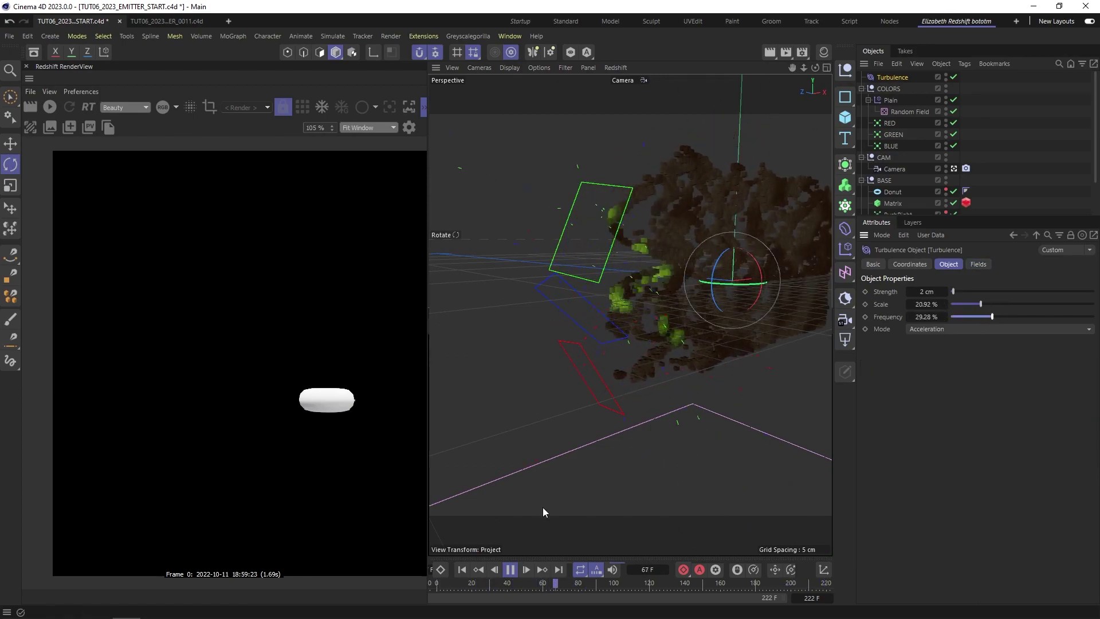
click(510, 569)
alt+drag(656, 231, 569, 229)
alt+middle_drag(618, 263, 545, 264)
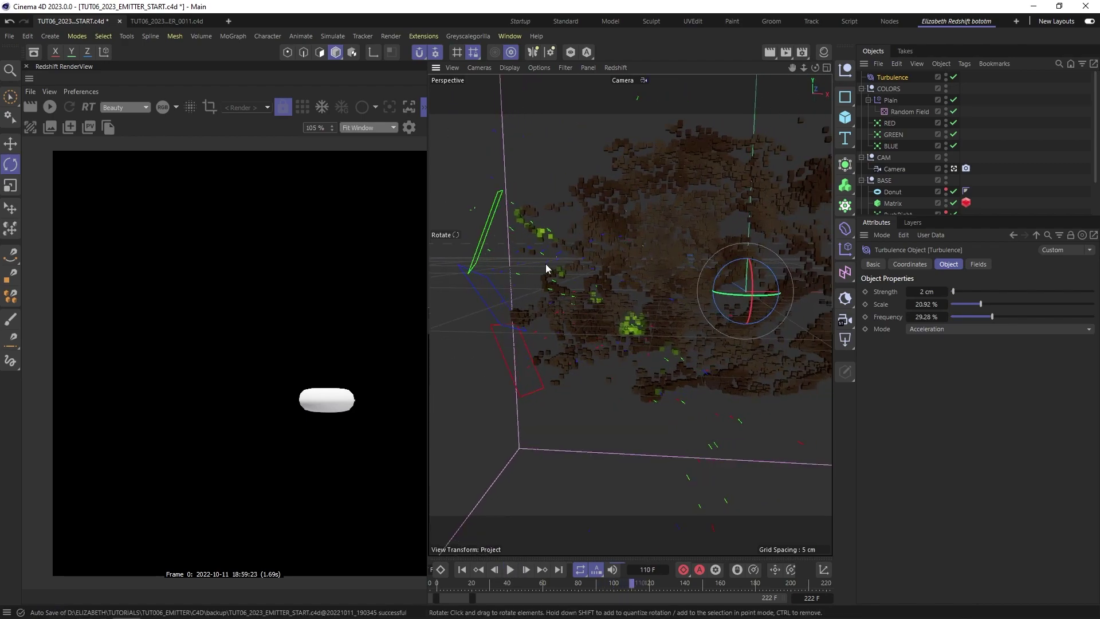
Step: Add the BLUE emitter as a Particle Object field above GREEN in the Plain effector and disable its value channel
click(896, 100)
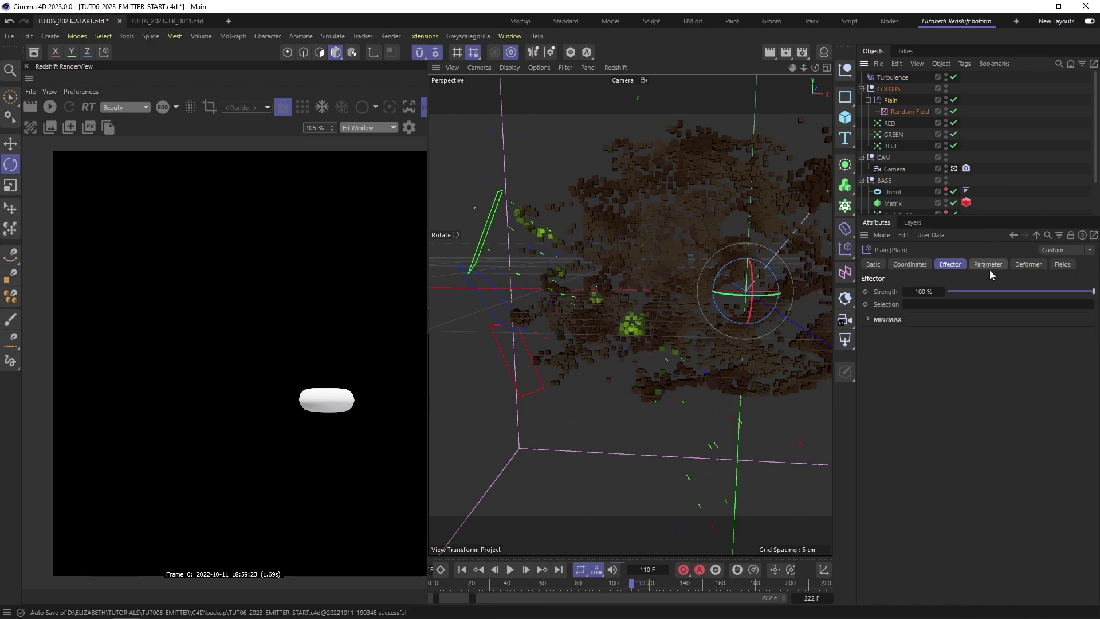
click(1063, 264)
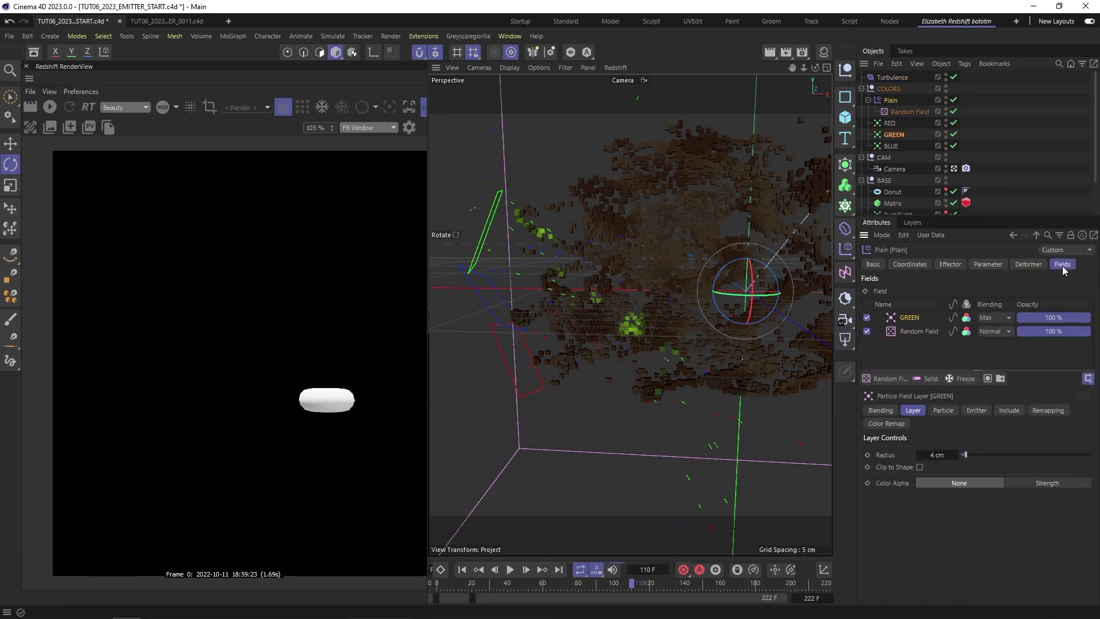
drag(892, 145, 911, 315)
click(938, 321)
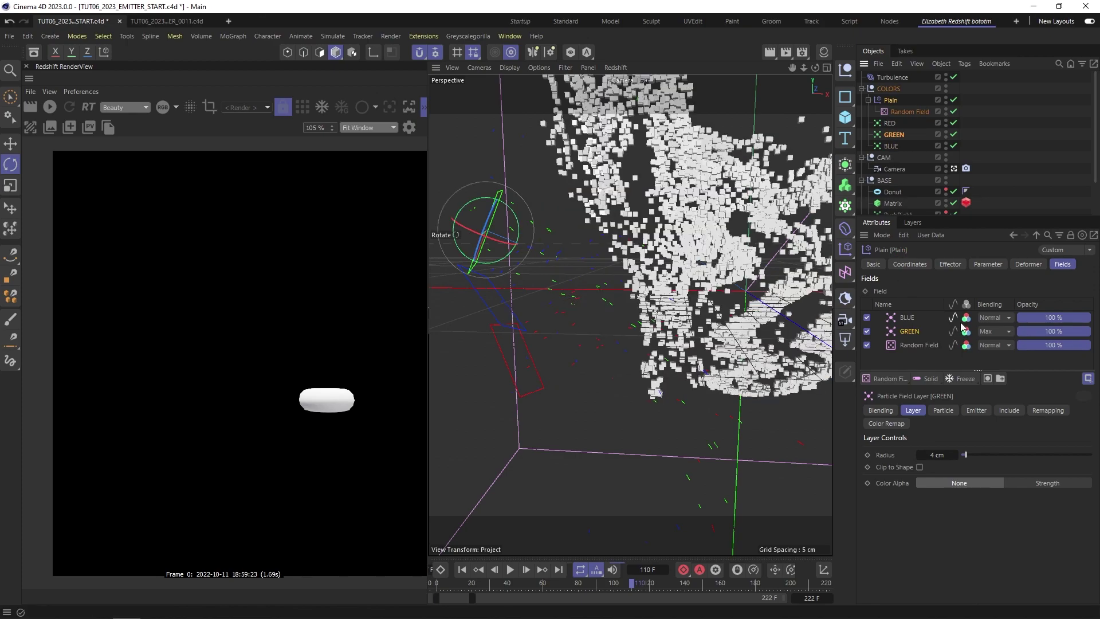
click(955, 319)
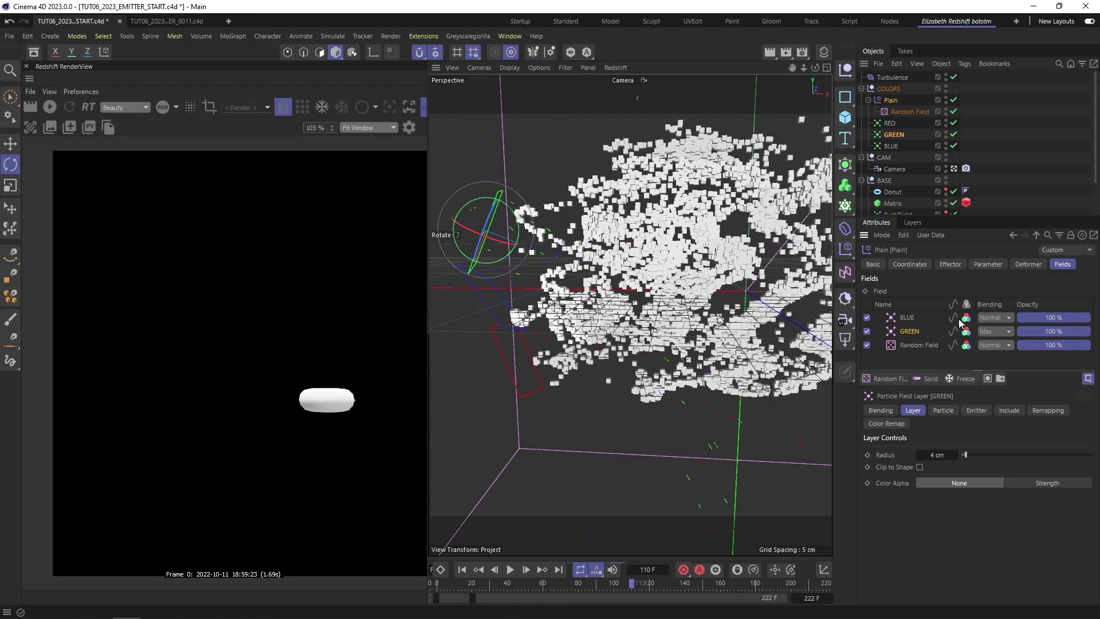
Step: Set the BLUE field layer's color remap to Gradient and load the BluePArticle gradient preset
click(943, 411)
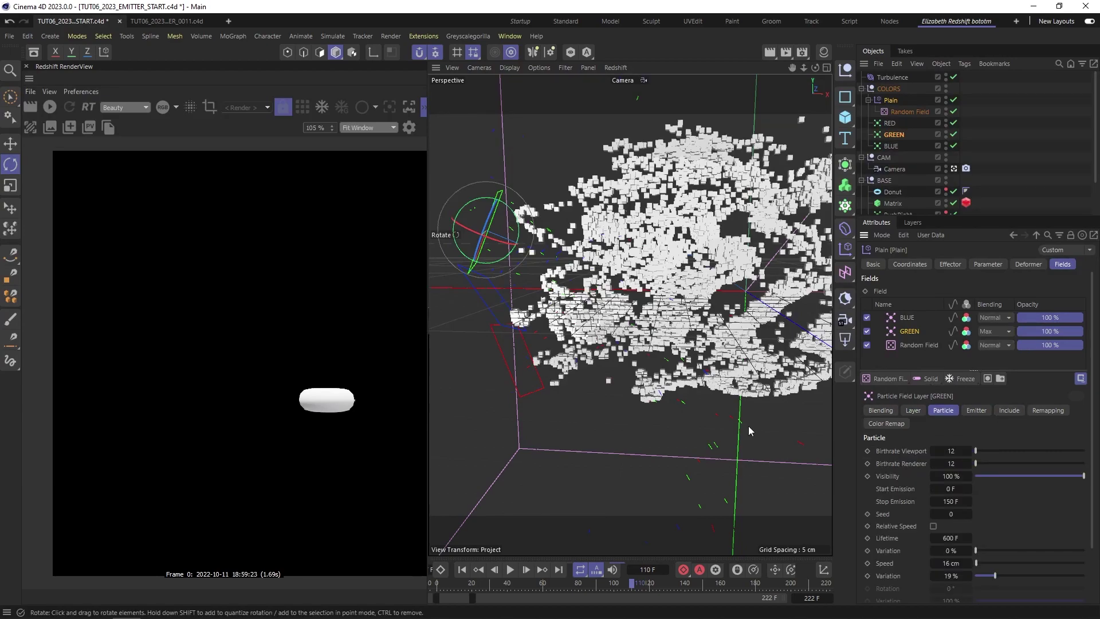
click(885, 422)
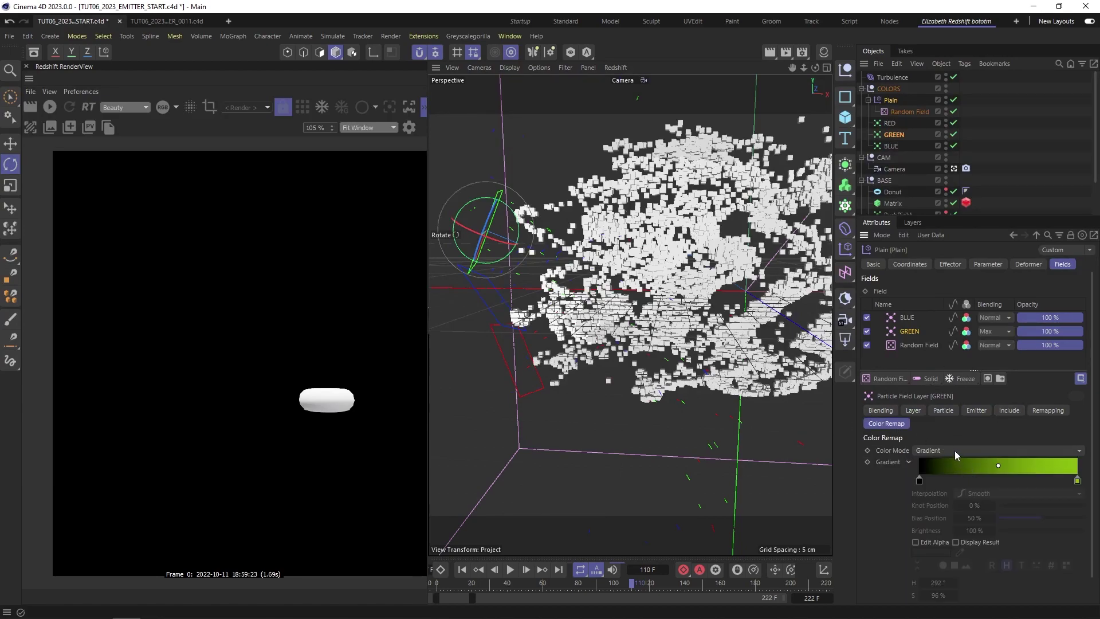
click(910, 319)
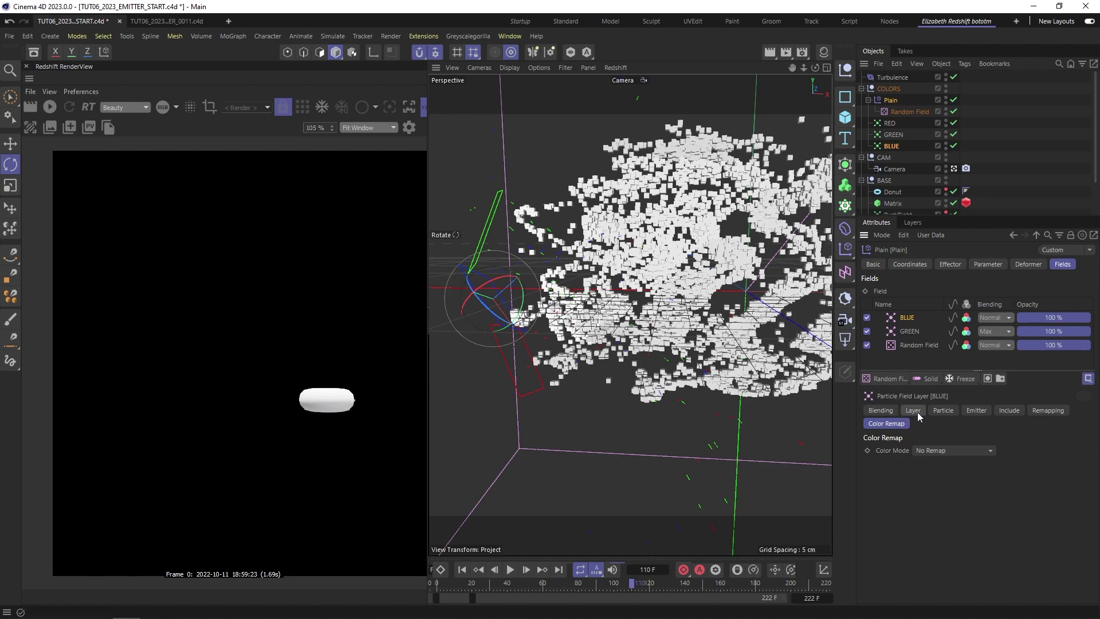
click(941, 448)
click(941, 495)
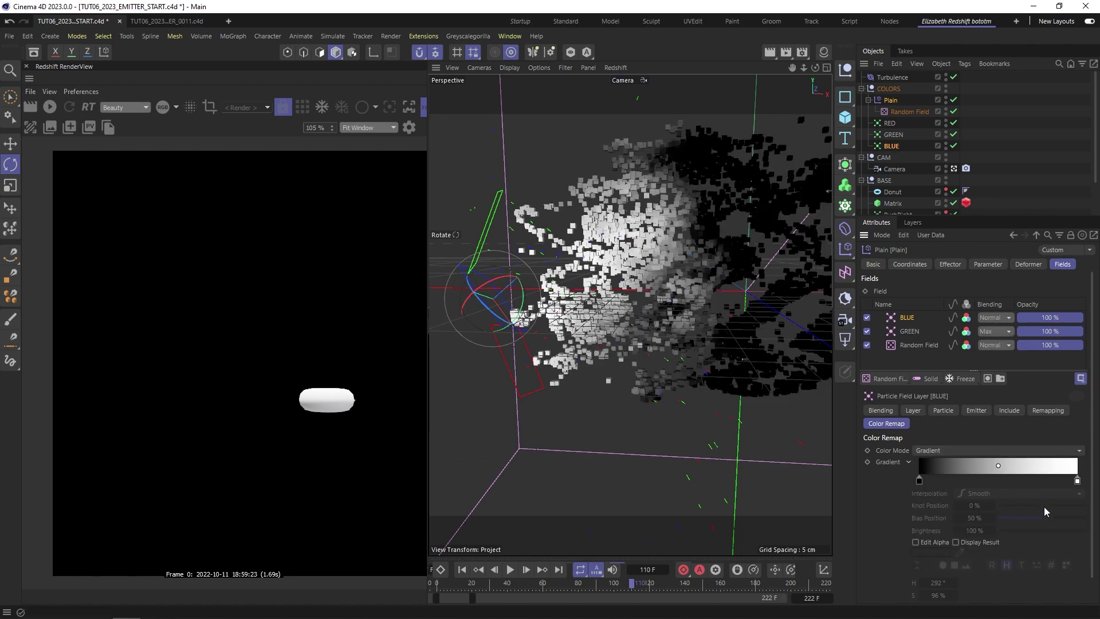
scroll(1020, 539, down, 1)
click(941, 596)
scroll(934, 553, down, 2)
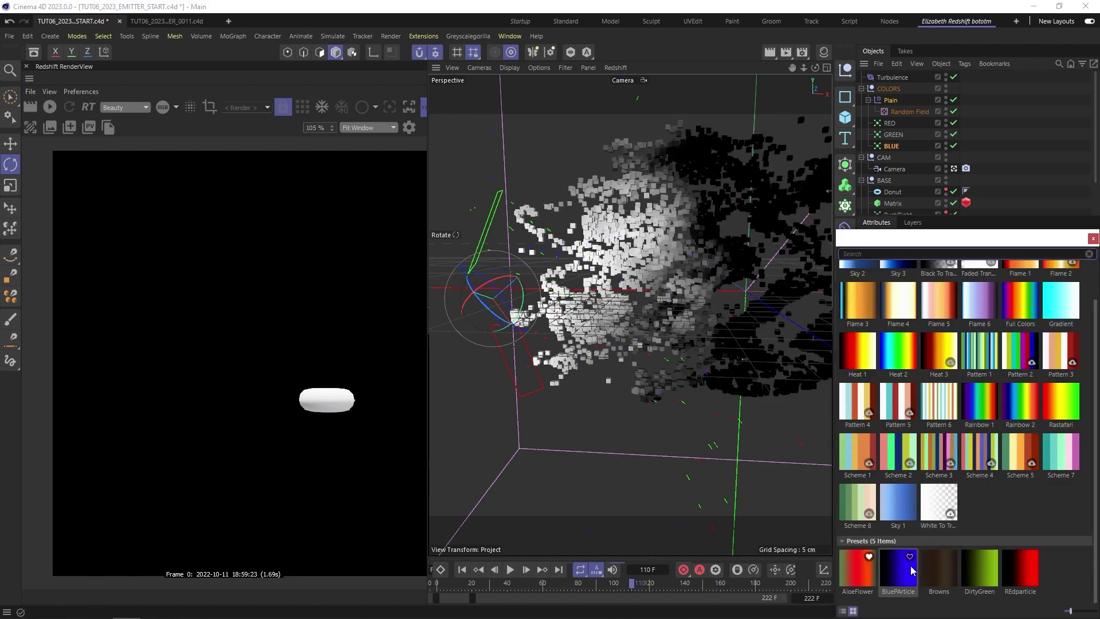
double_click(909, 568)
Step: Set the BLUE field layer's radius to 3 cm and its blending to Max
click(913, 410)
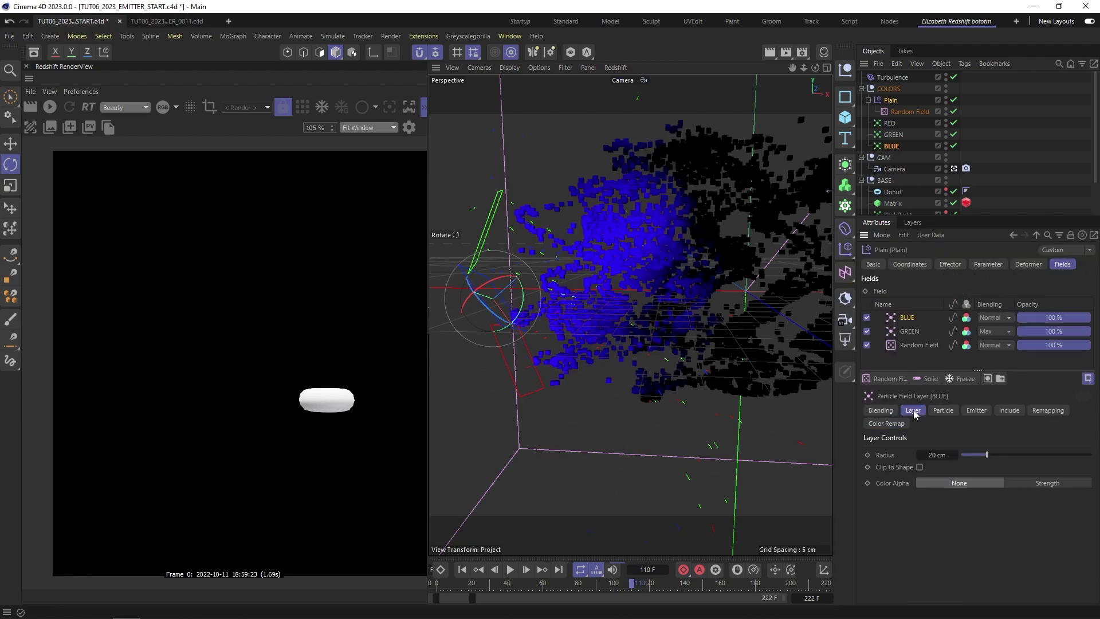
drag(986, 454, 968, 459)
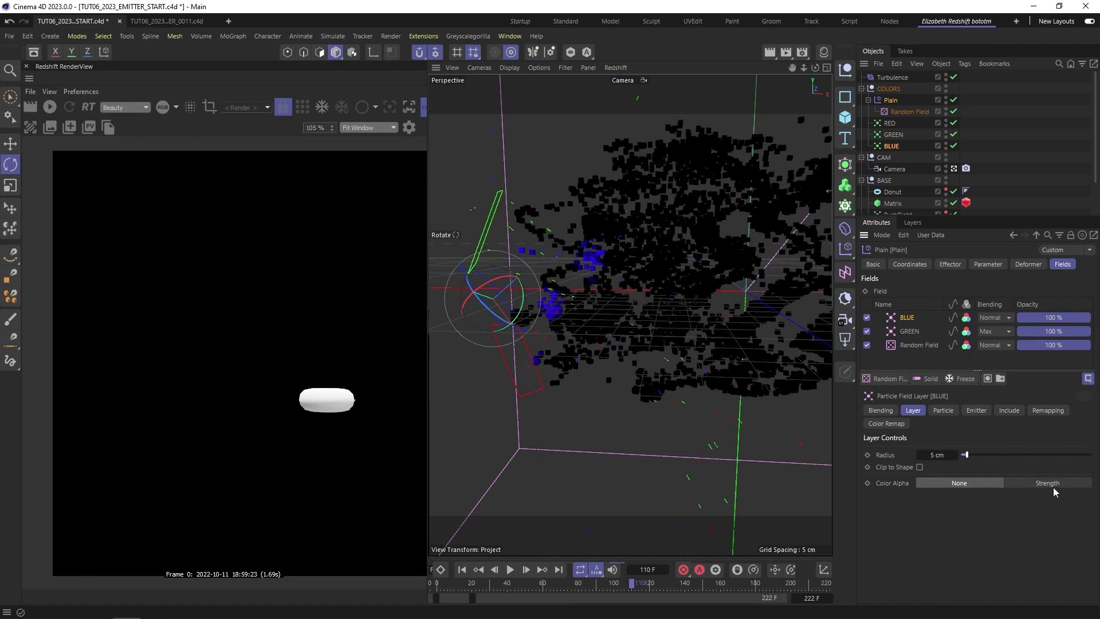
drag(966, 456, 964, 459)
click(995, 319)
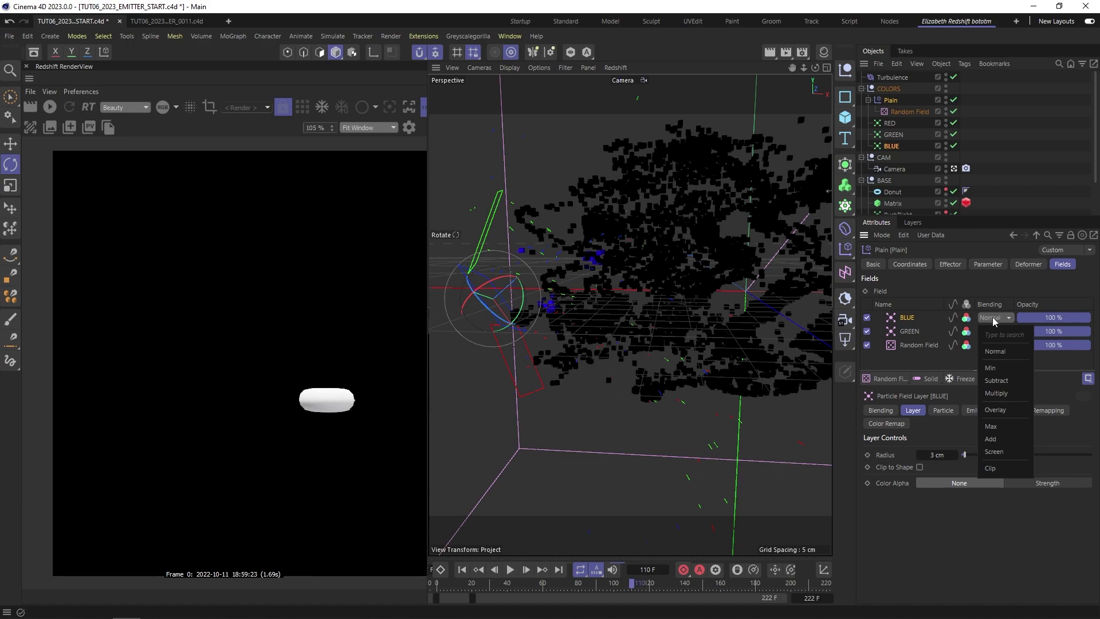
click(923, 318)
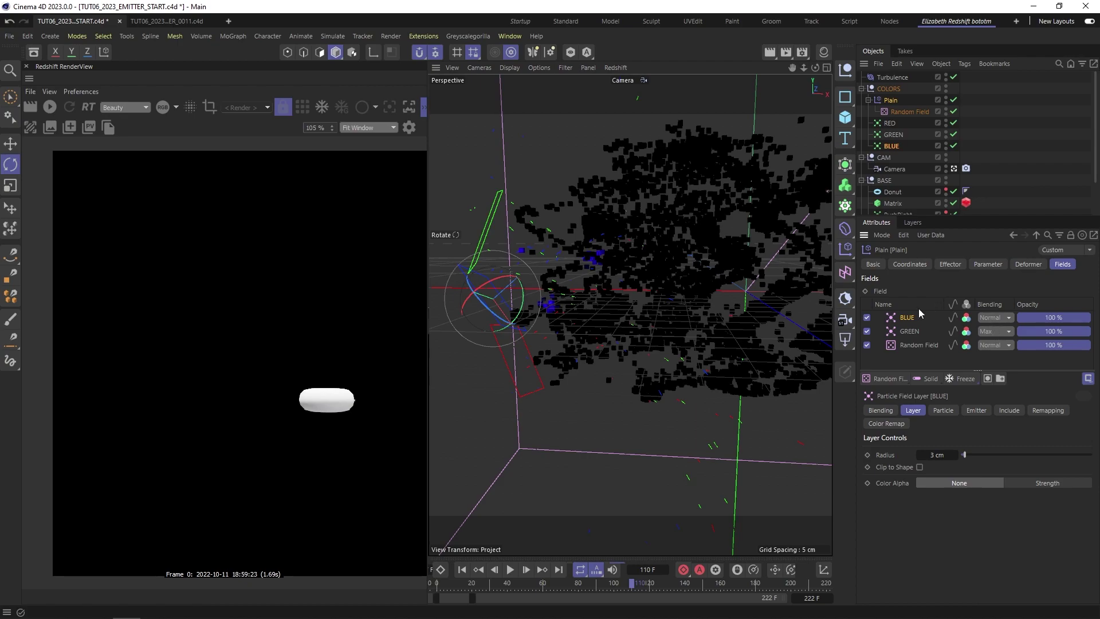
click(994, 319)
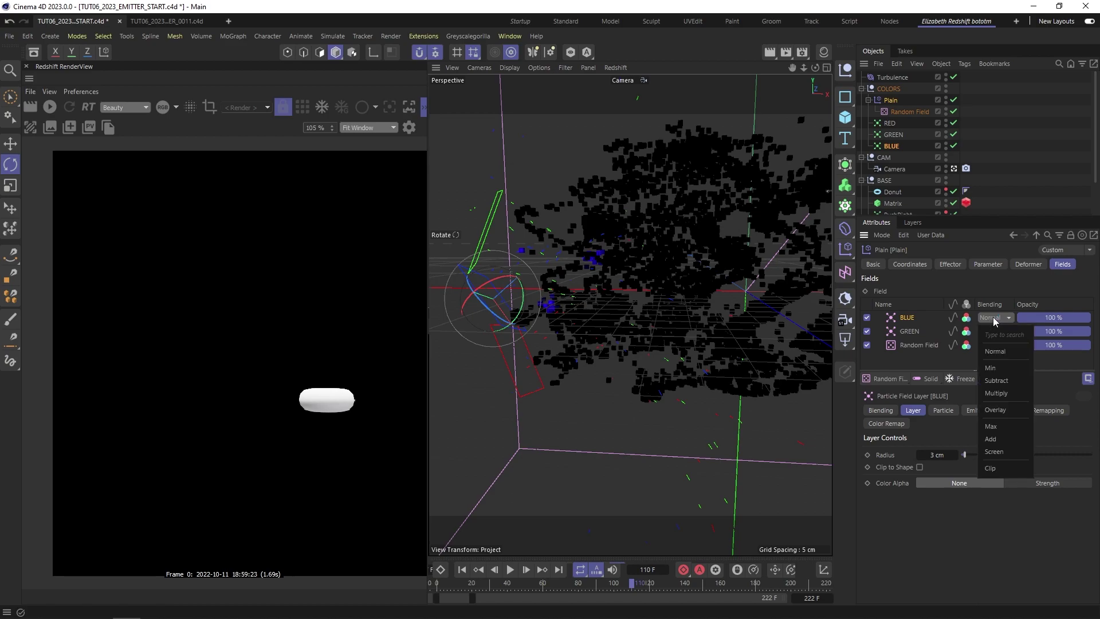
click(1012, 428)
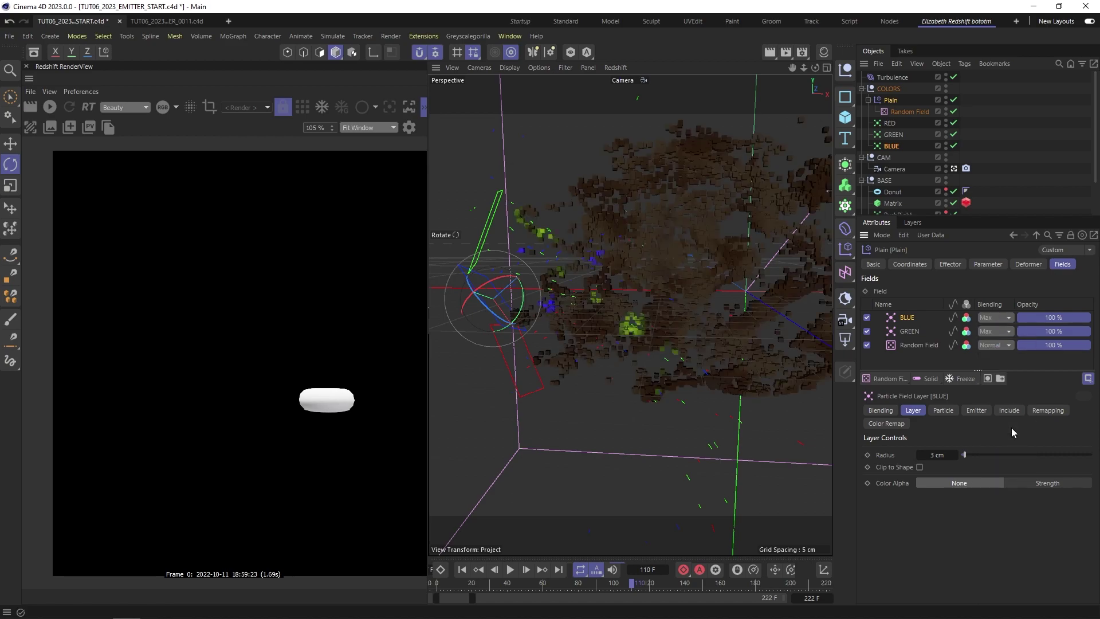
Step: Replay the simulation from the start, and rotate and move the BLUE emitter to a steeper angle farther from the Matrix
click(462, 571)
click(510, 570)
alt+drag(453, 284, 582, 278)
scroll(549, 311, up, 4)
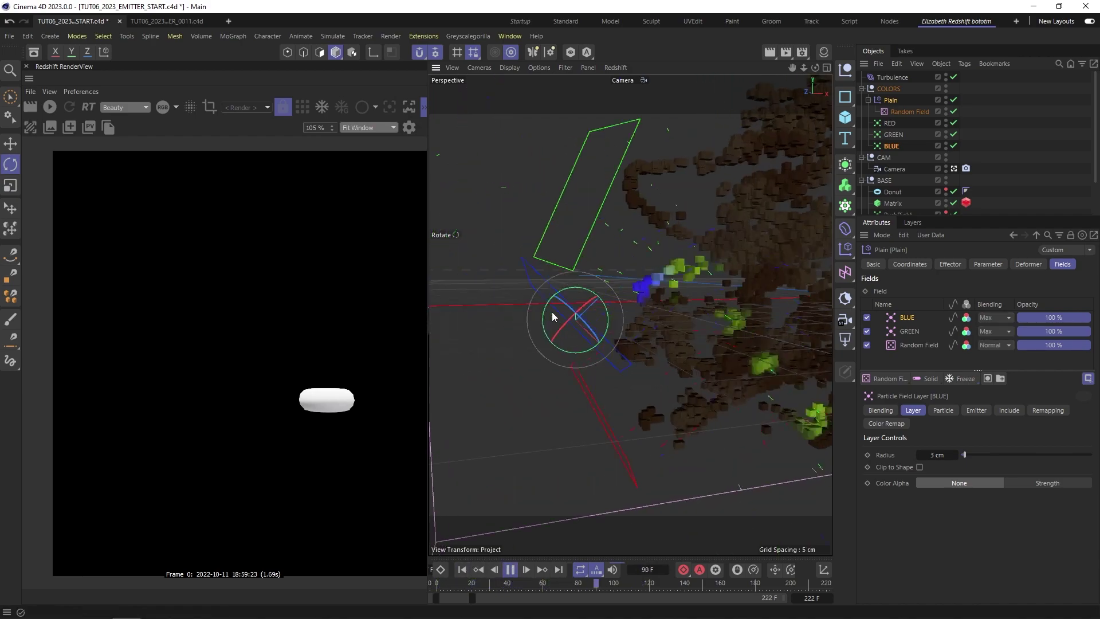
alt+drag(652, 321, 800, 332)
alt+drag(663, 359, 505, 325)
drag(509, 305, 592, 252)
alt+drag(631, 314, 573, 313)
key(r)
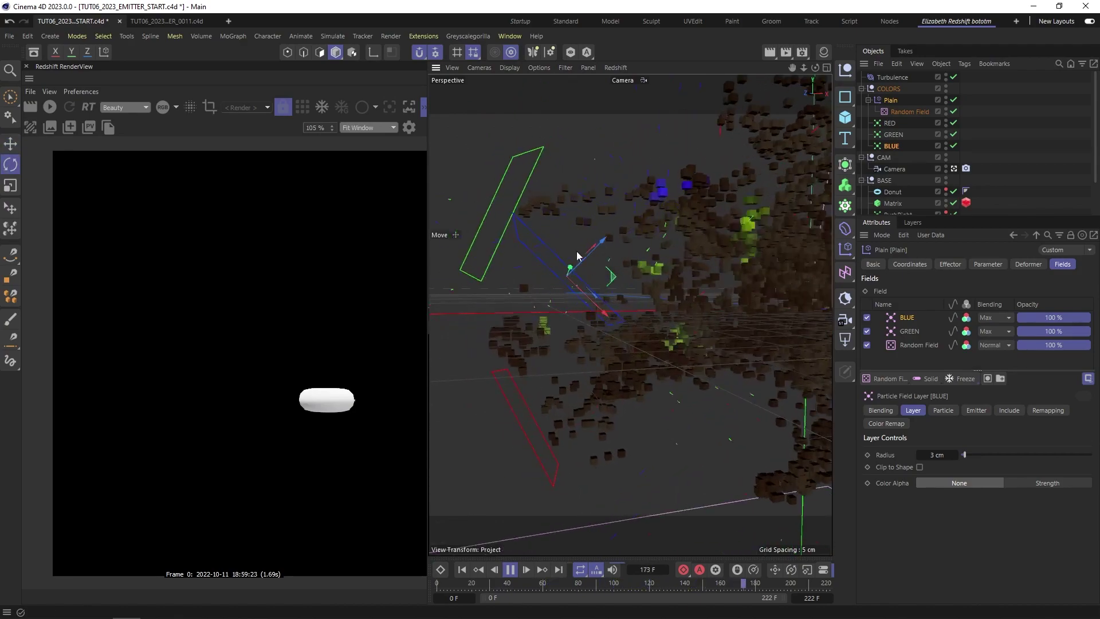
drag(562, 242, 576, 274)
key(e)
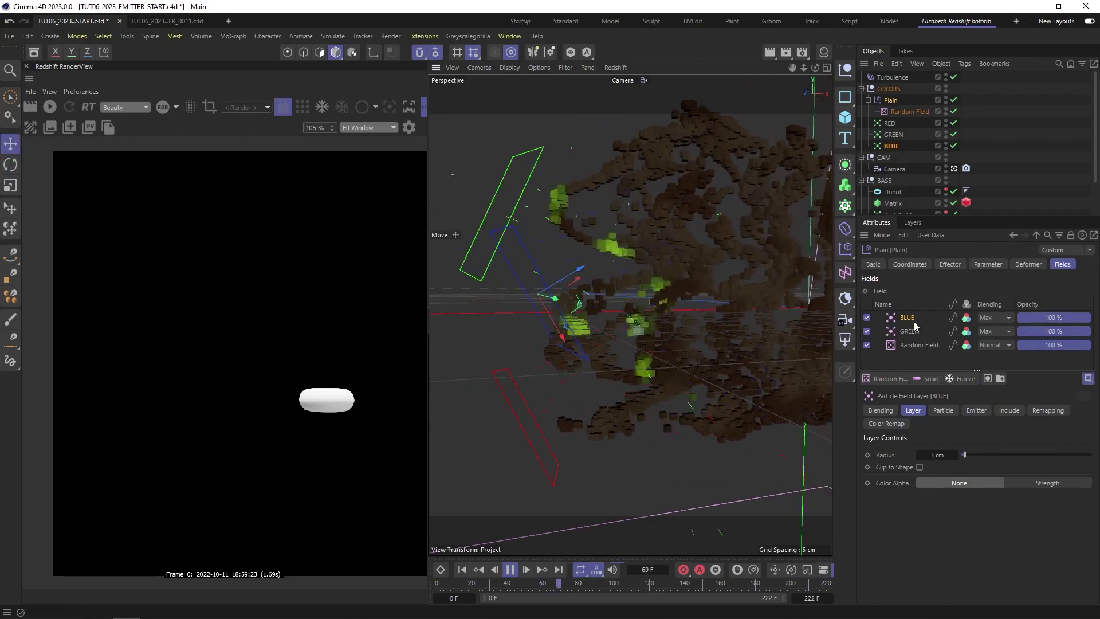
Step: Add the RED emitter as a Particle Object field above BLUE in the Plain effector
drag(890, 124, 919, 249)
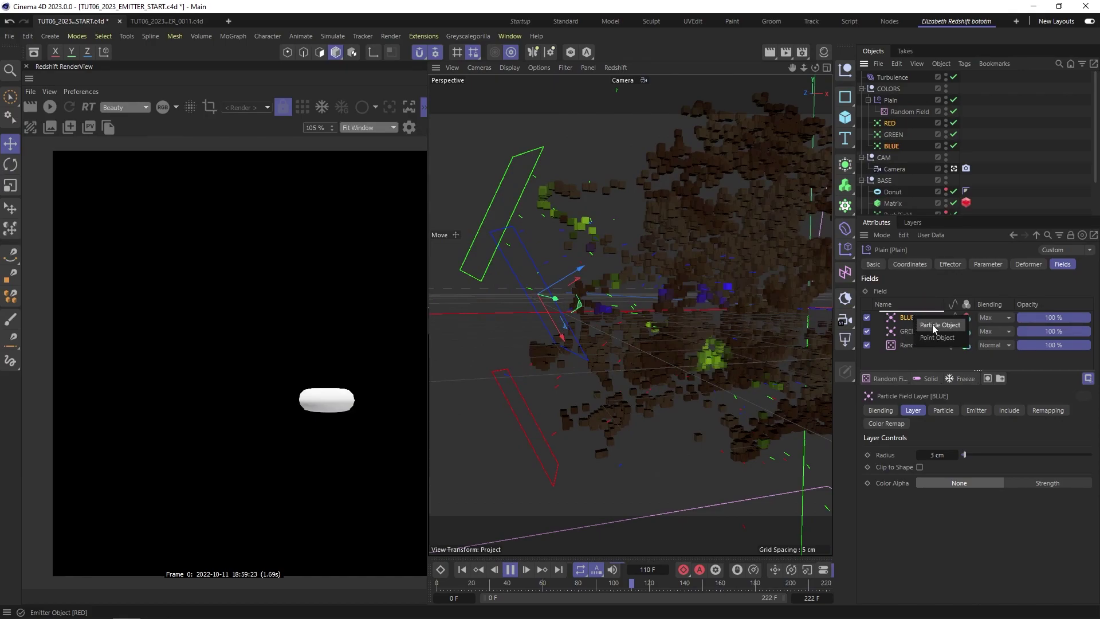
click(939, 325)
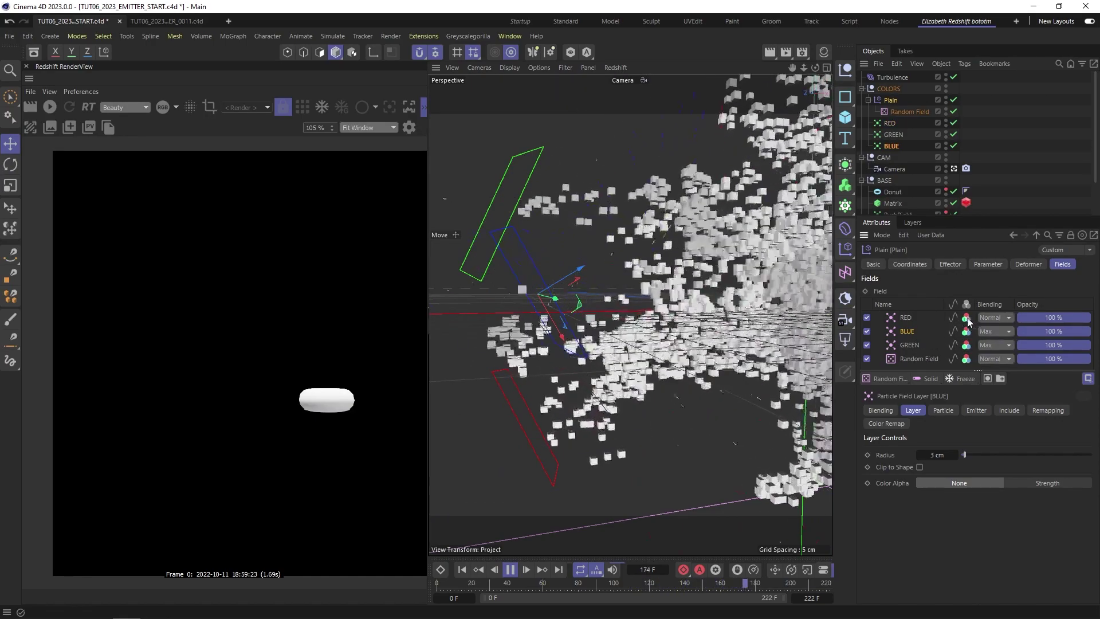
Step: Set the RED field layer's color remap to Gradient and load the REdparticle gradient preset
click(903, 319)
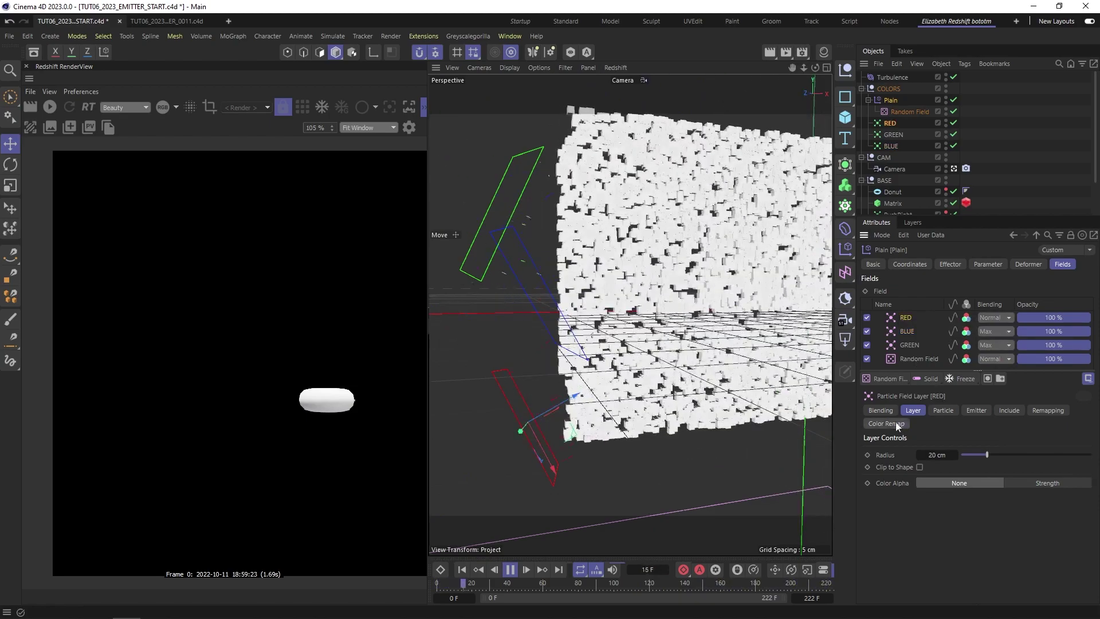
click(898, 424)
click(945, 451)
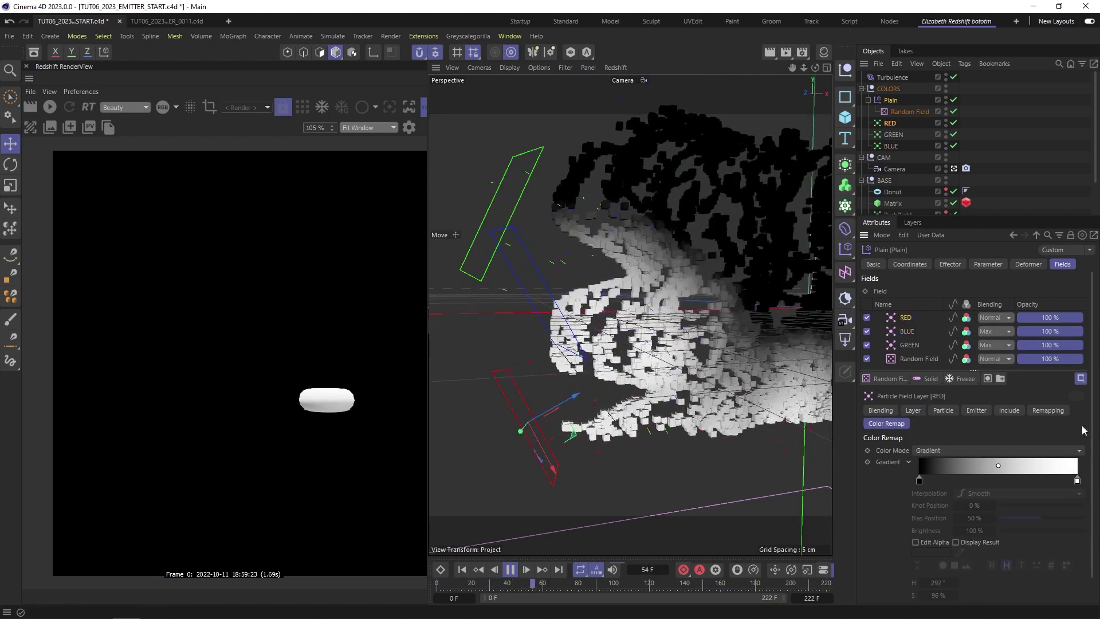
drag(1092, 408, 1091, 481)
click(934, 595)
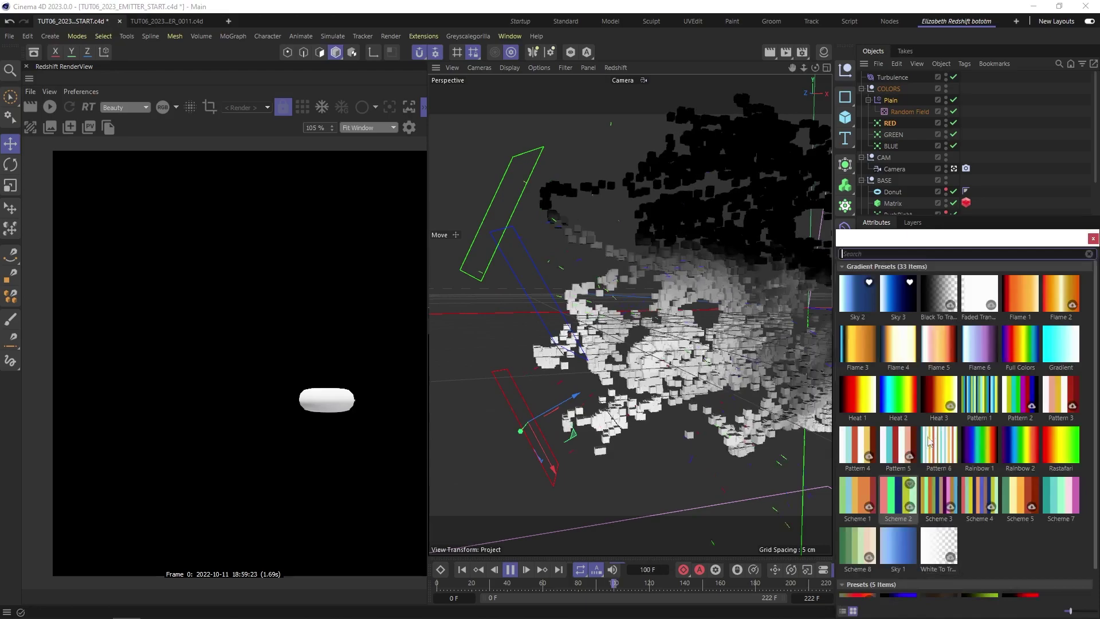
scroll(965, 548, down, 3)
double_click(1023, 571)
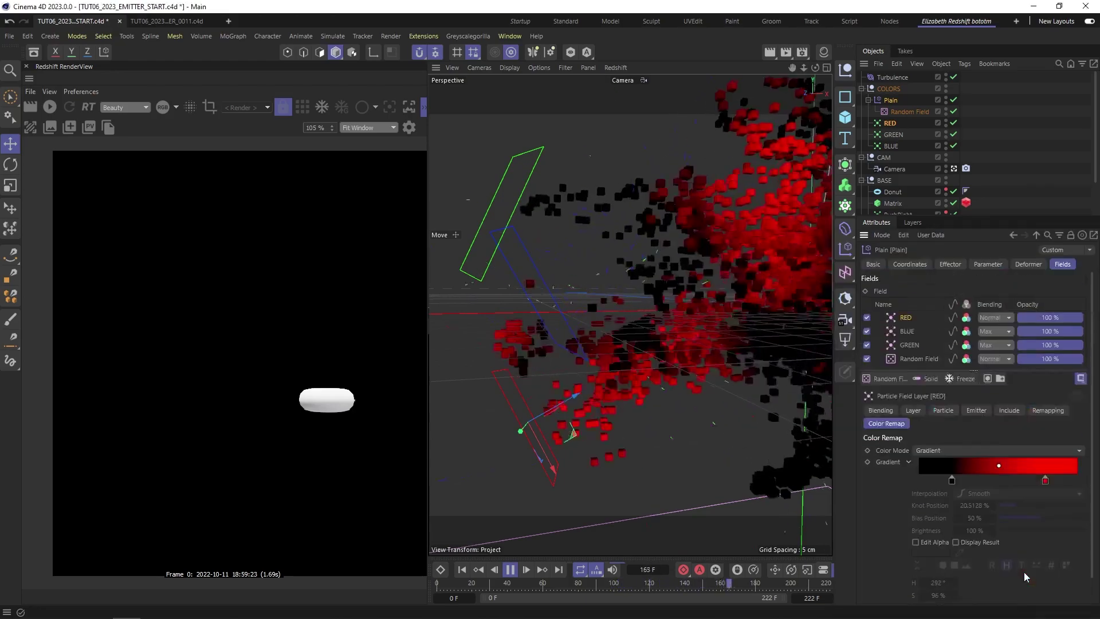
Step: Set the RED field layer's radius to 3 cm and its blending to Max
click(912, 411)
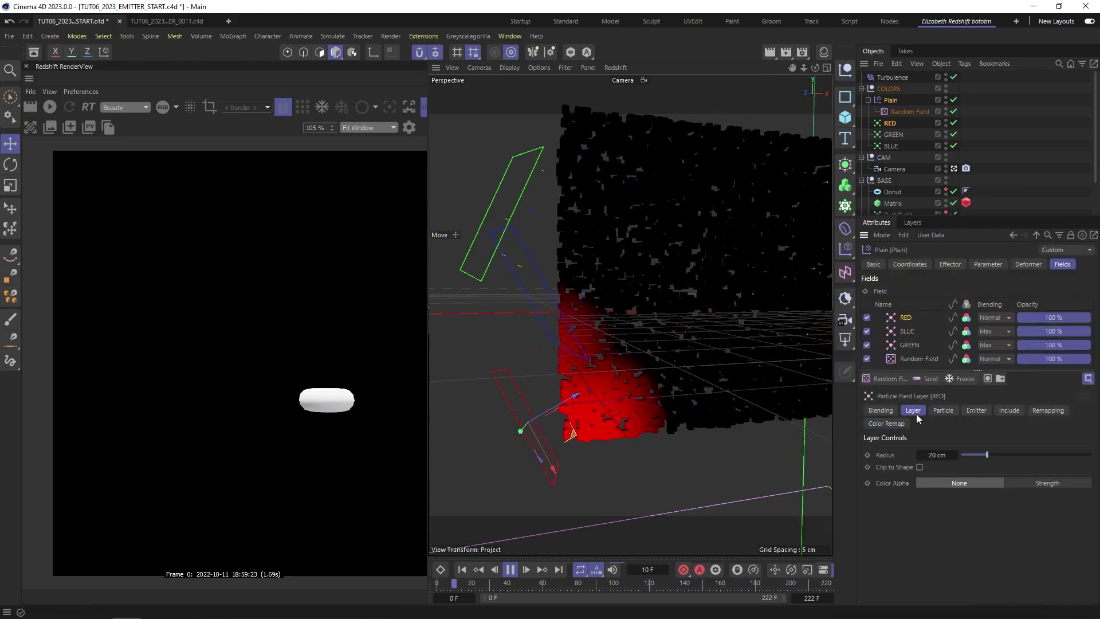
double_click(937, 454)
text(3)
key(Return)
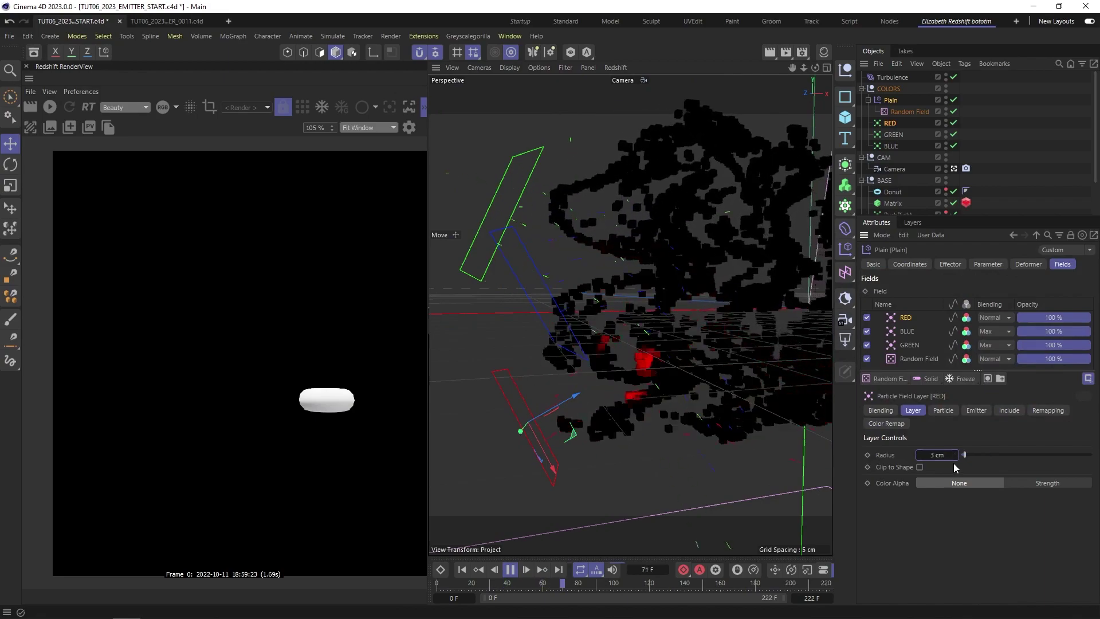
click(996, 317)
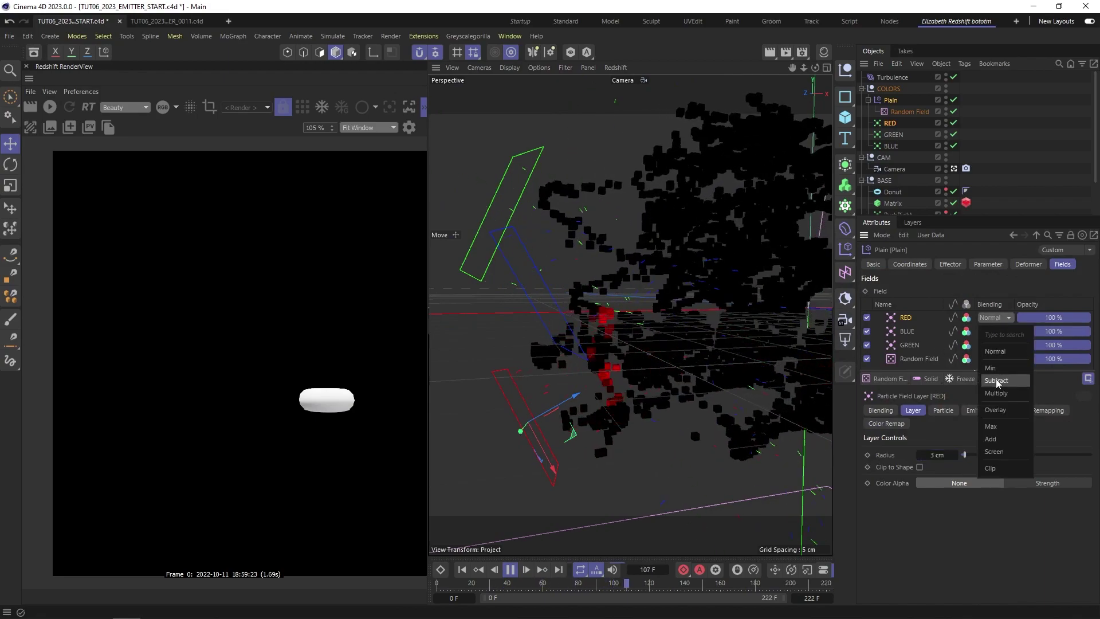
click(1001, 431)
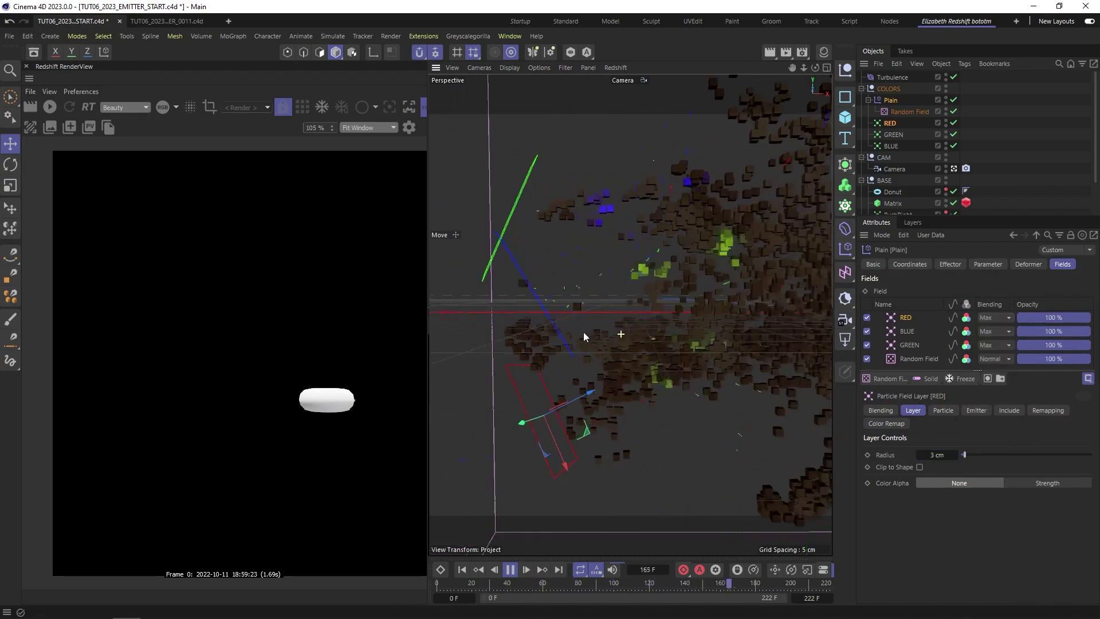
Step: Rotate the RED emitter slightly to adjust the angle at which it shoots particles into the Matrix
alt+drag(534, 428, 601, 431)
key(r)
drag(528, 439, 522, 440)
alt+drag(674, 358, 637, 355)
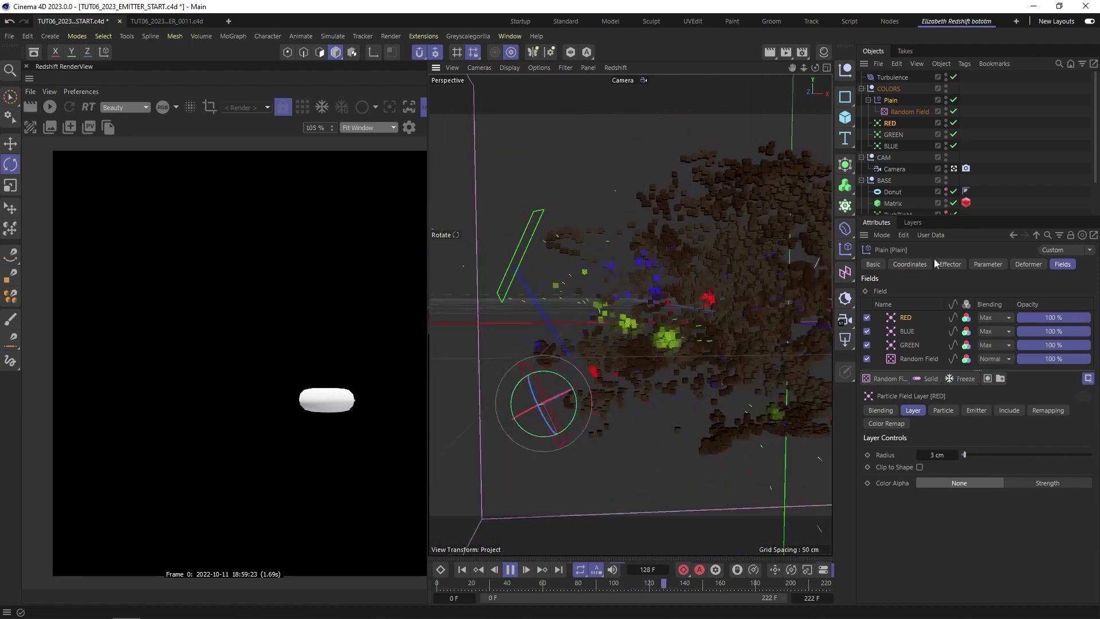
Step: Set the viewport and renderer birthrates of the RED, GREEN and BLUE emitters to 22 and replay the simulation from the start
click(891, 135)
click(890, 123)
shift+click(891, 146)
click(955, 265)
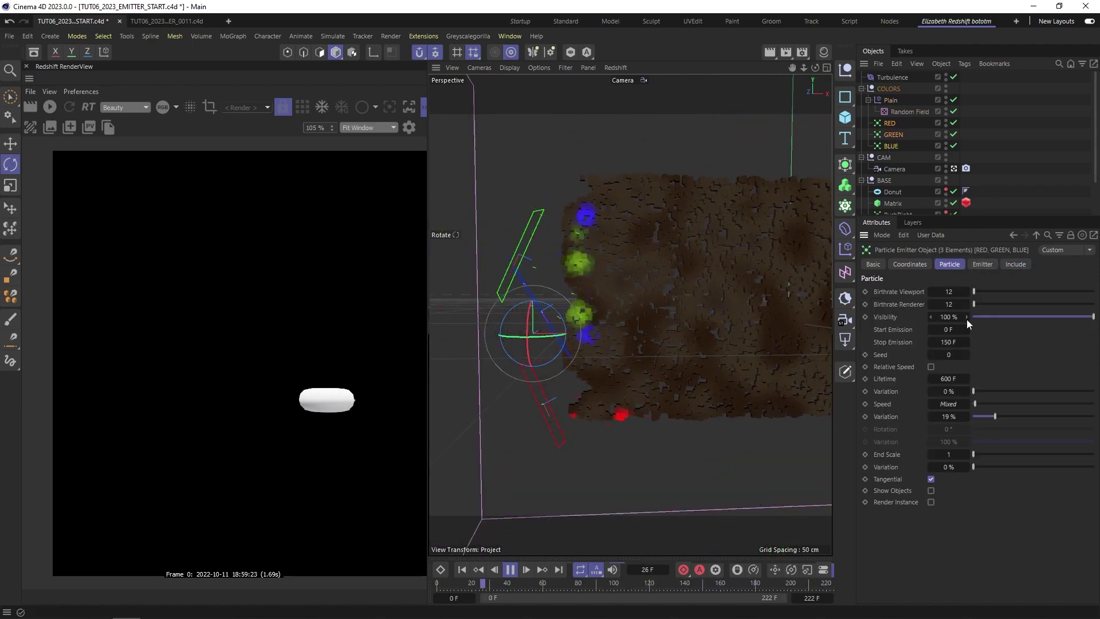
double_click(951, 292)
text(22)
double_click(952, 304)
text(22)
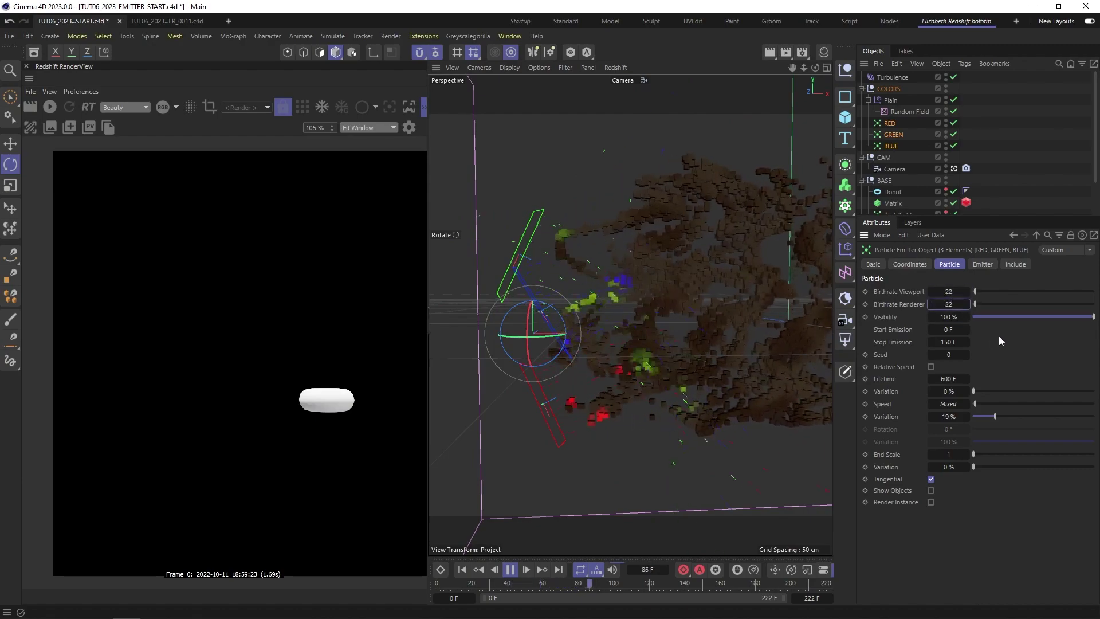
click(463, 571)
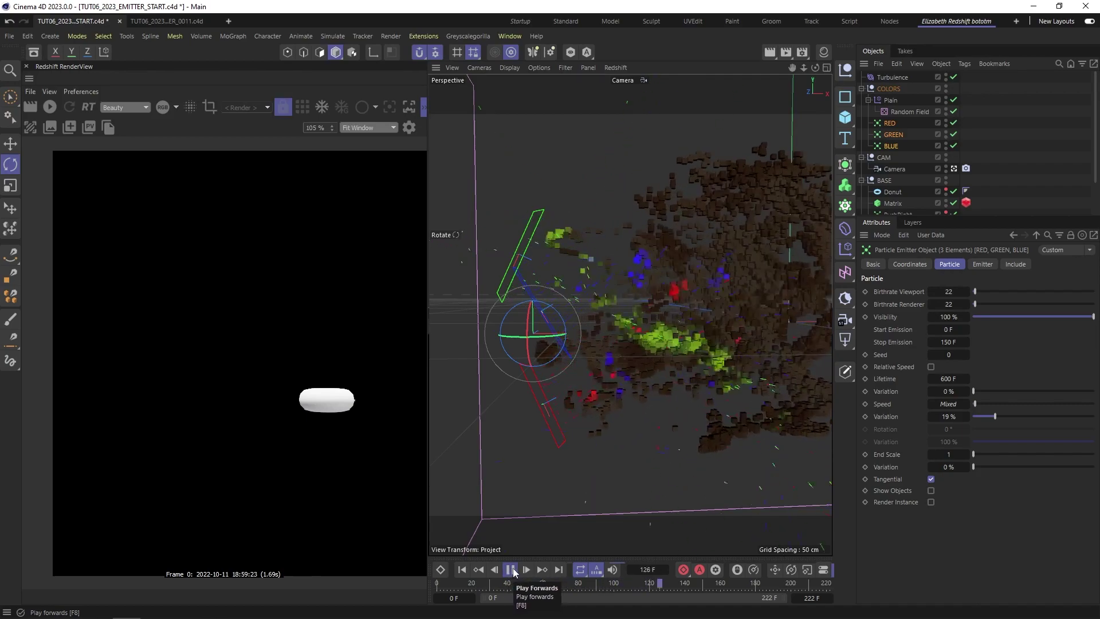
click(512, 571)
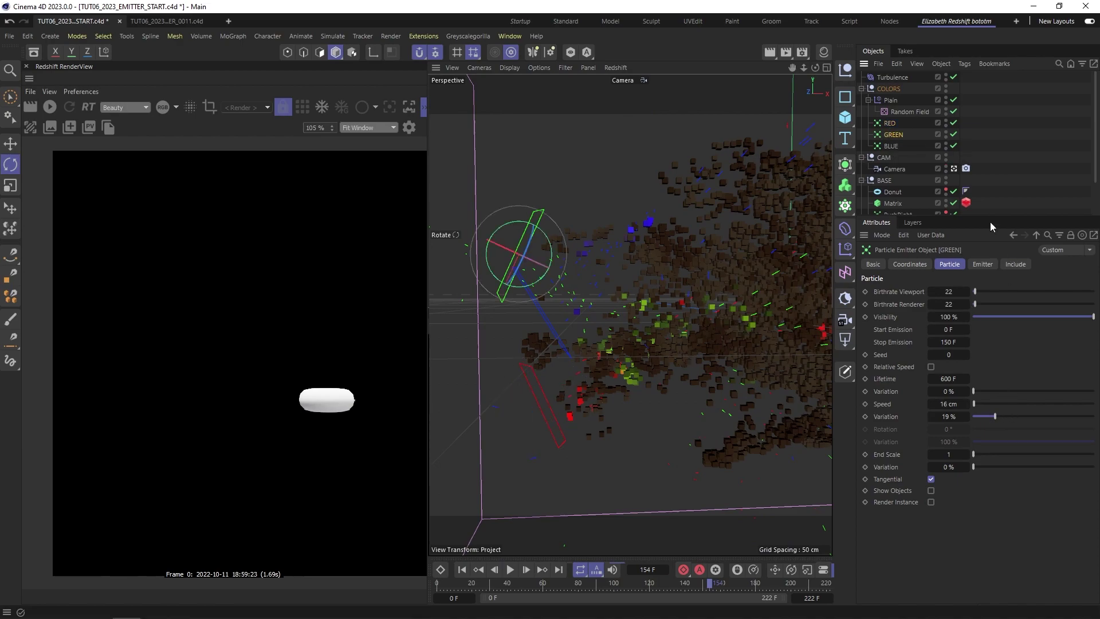
Step: Enlarge the Plain effector's field list, replay the simulation from the start and pause at frame 51
click(887, 89)
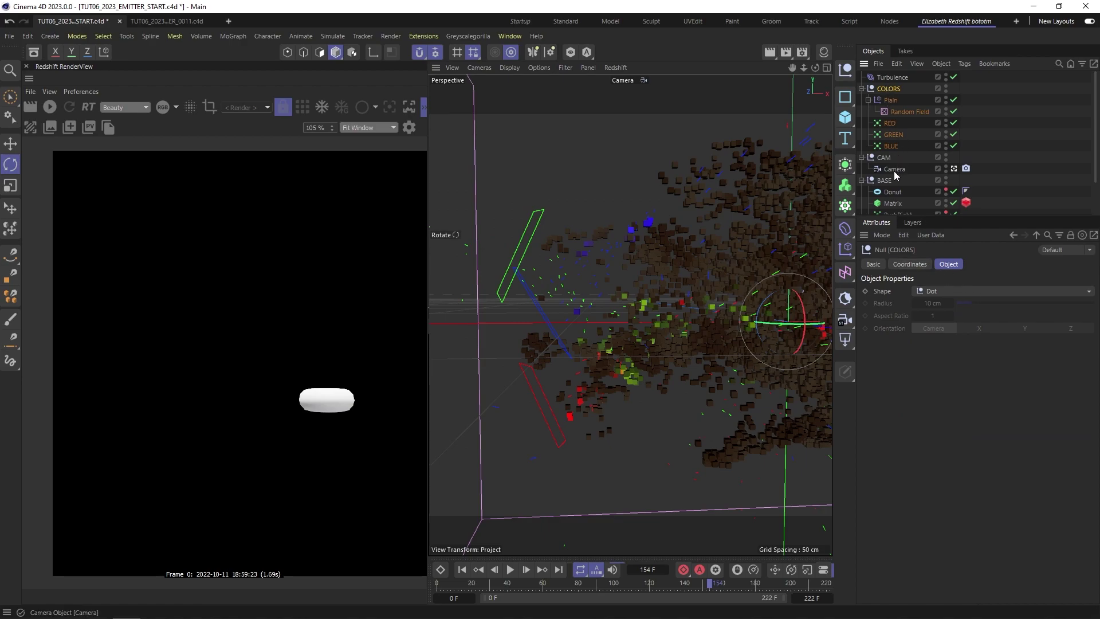
click(890, 100)
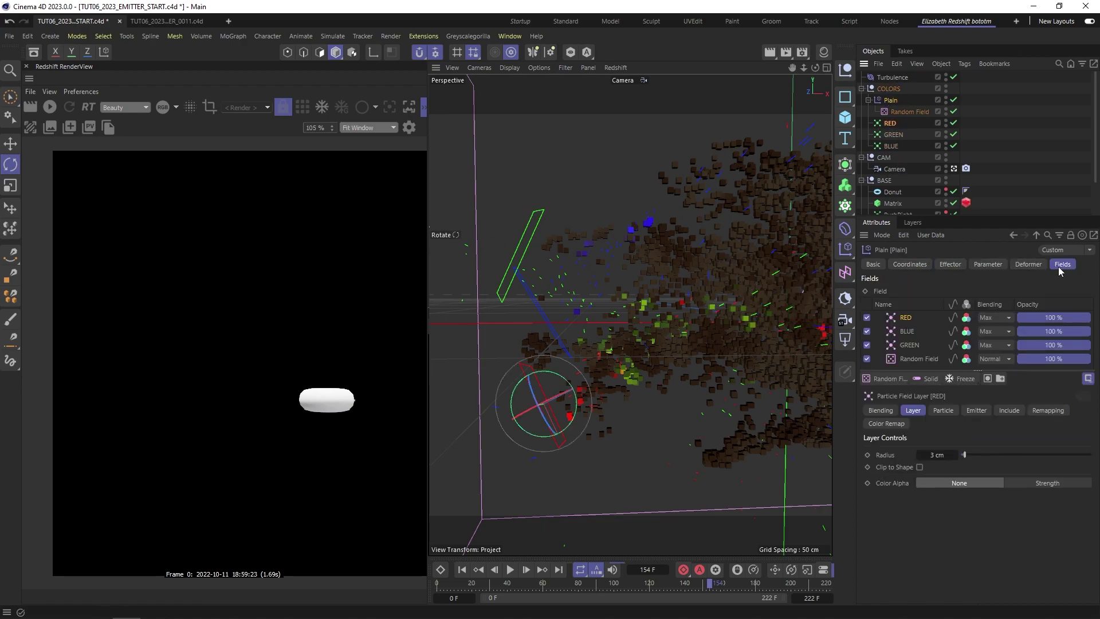
drag(954, 369, 947, 415)
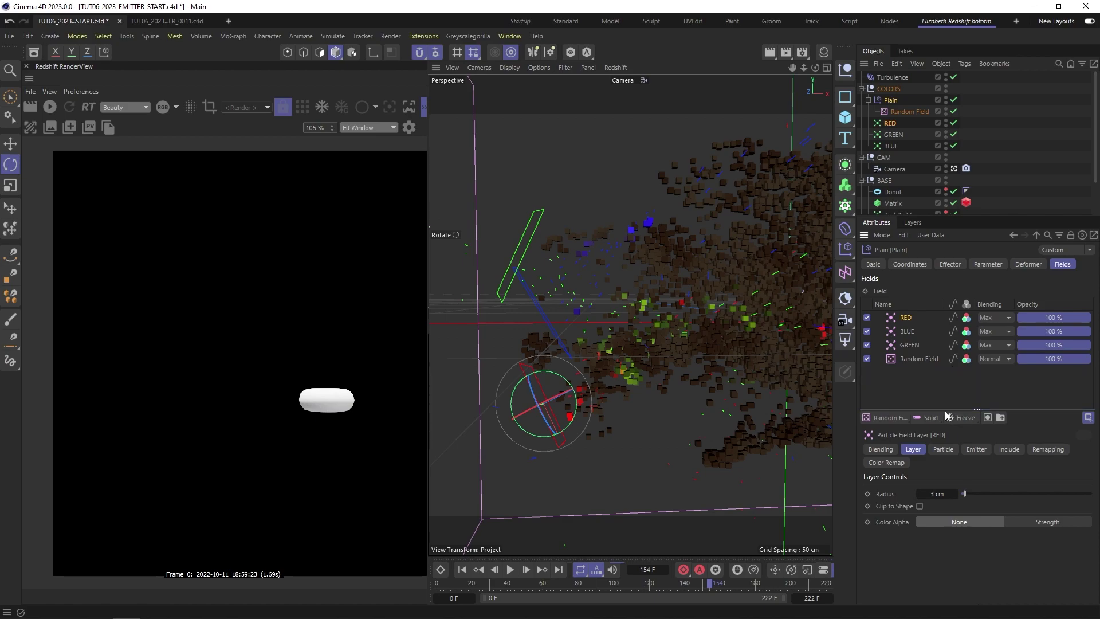
click(463, 570)
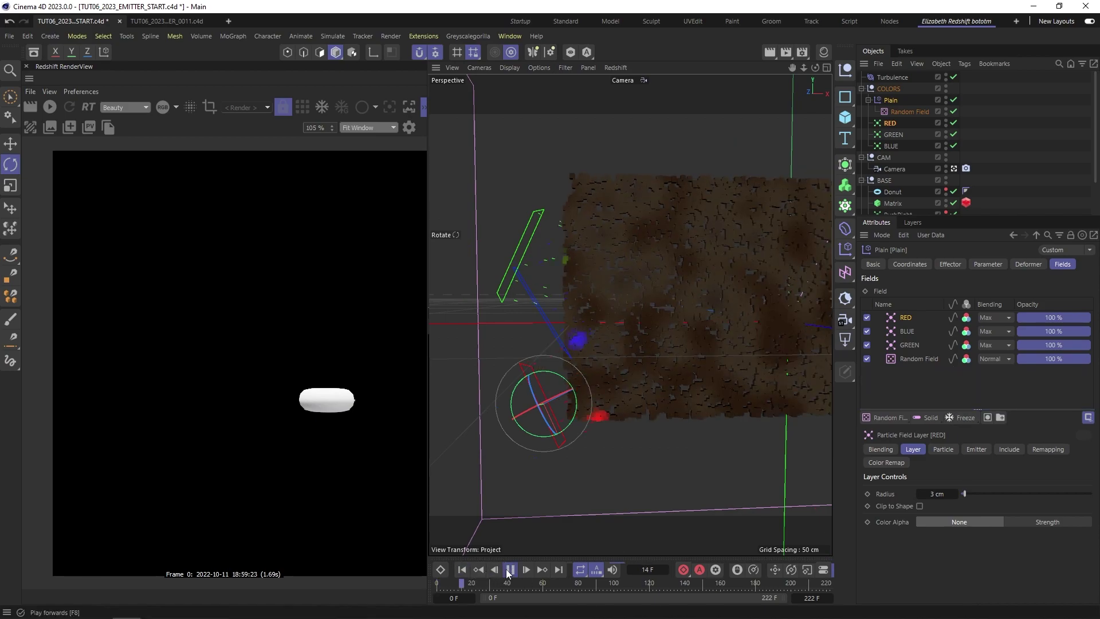
click(507, 570)
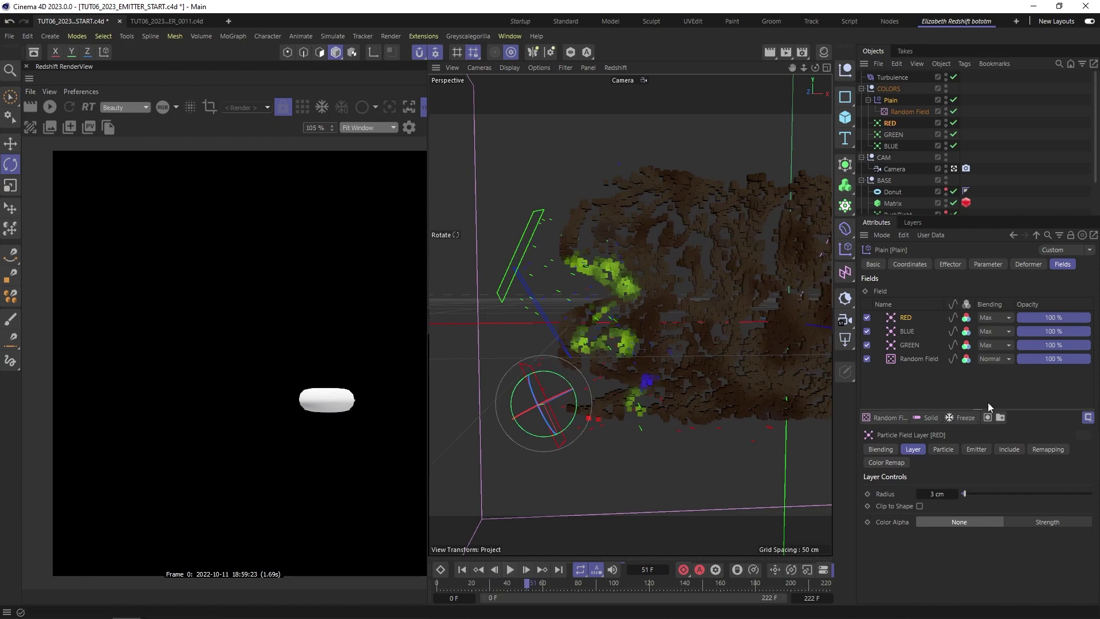
Step: Add a Freeze layer above RED in the Plain effector's fields, with Average mode and a 2 cm radius
click(965, 421)
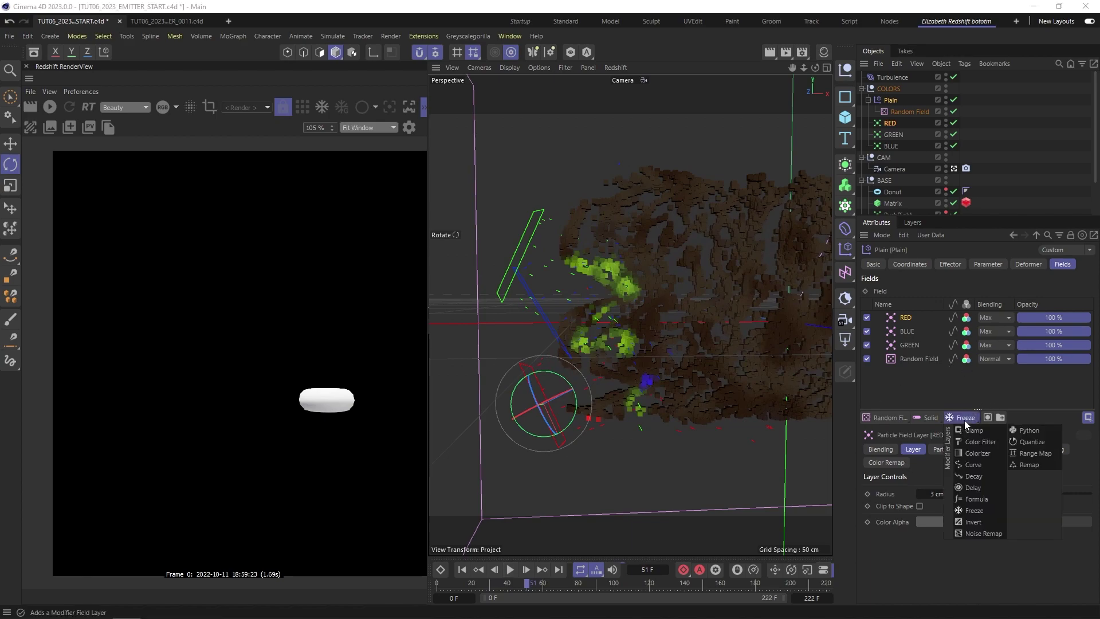
click(978, 510)
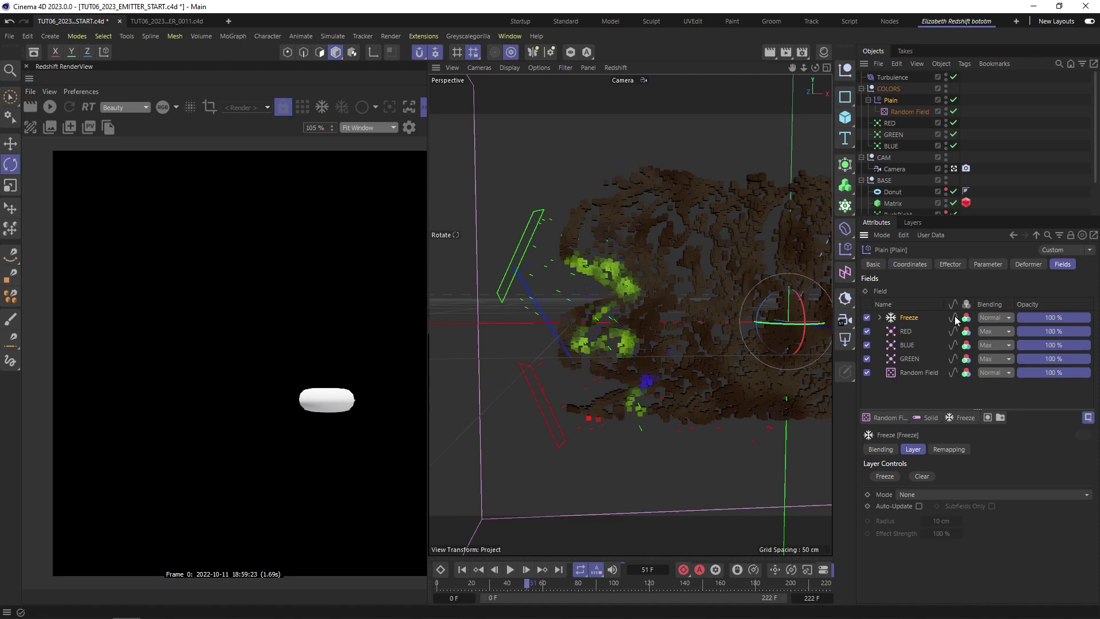
click(909, 495)
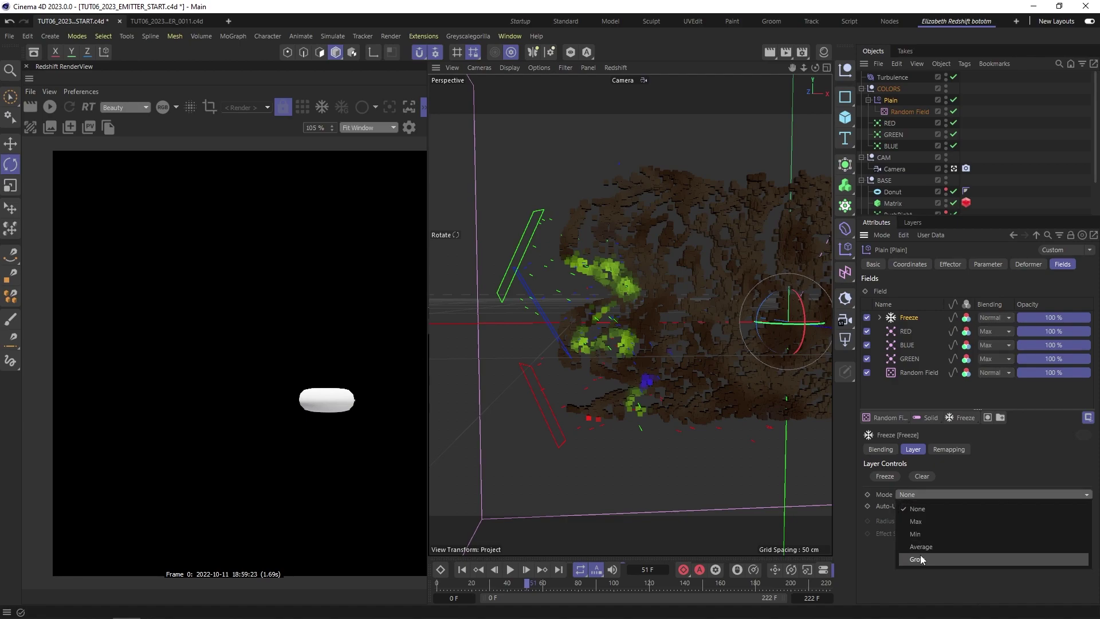
click(921, 545)
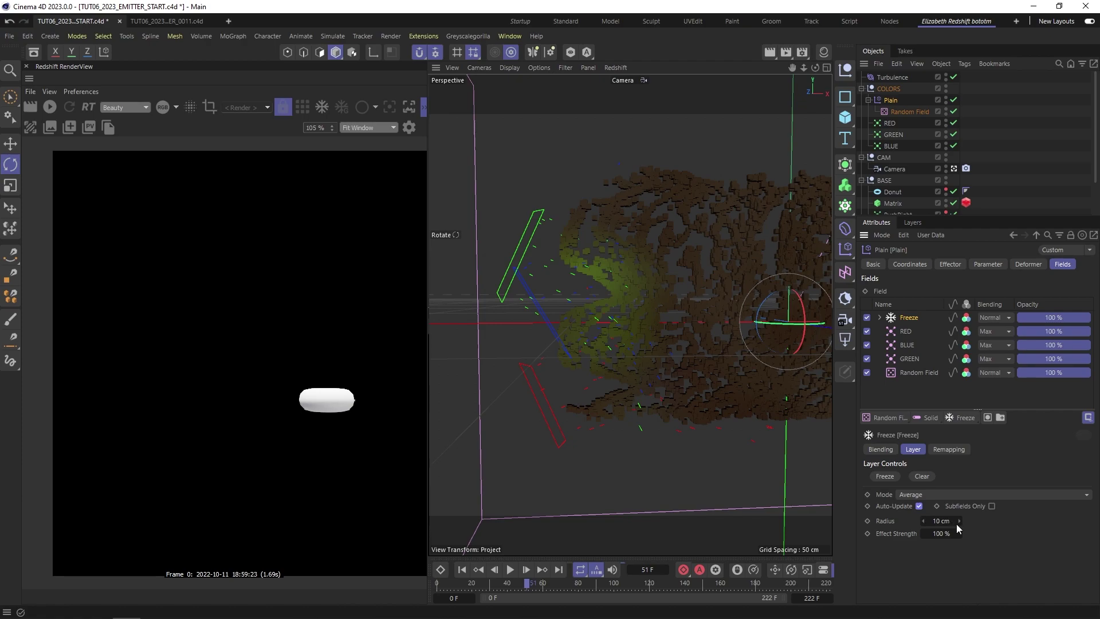
text(2)
key(Return)
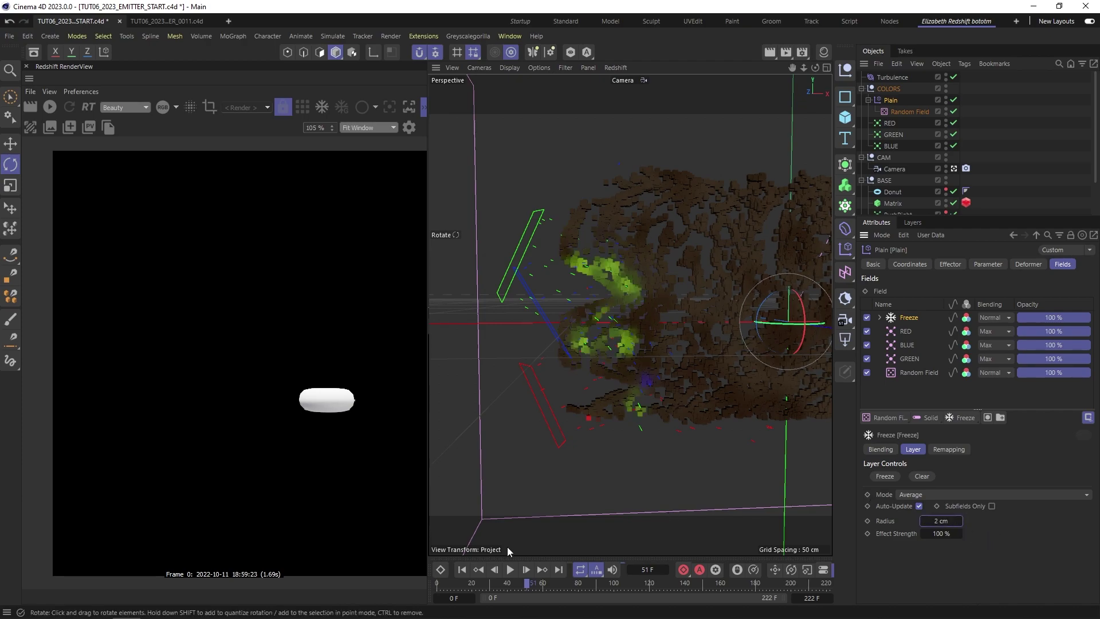
Step: Set the Freeze layer's blending to Max, replay the simulation from the start and pause at frame 140
click(471, 571)
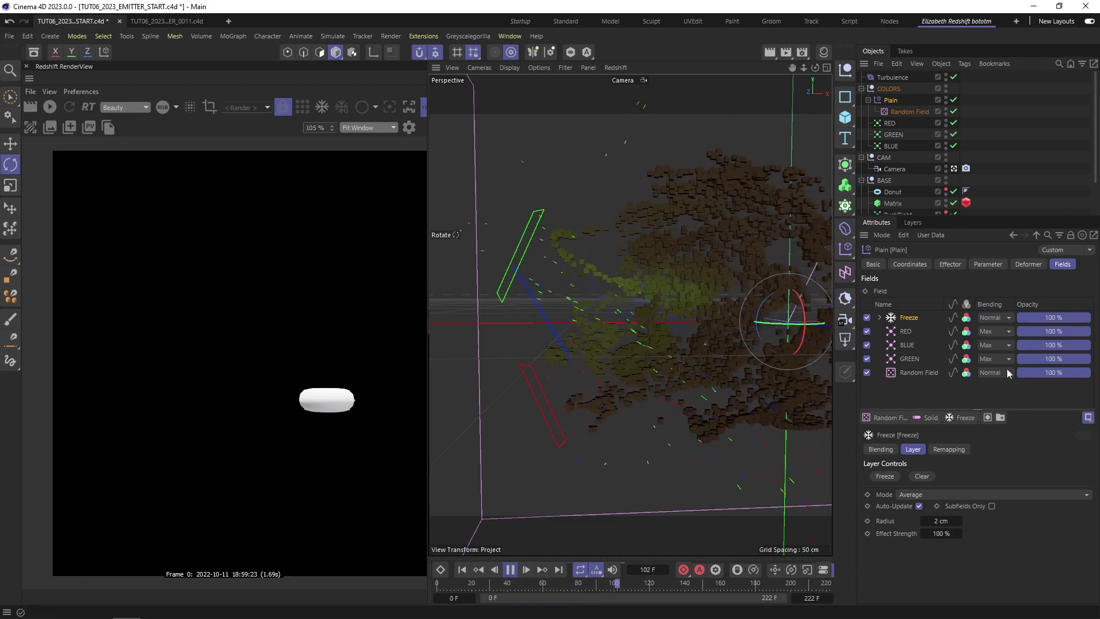
click(994, 319)
click(992, 428)
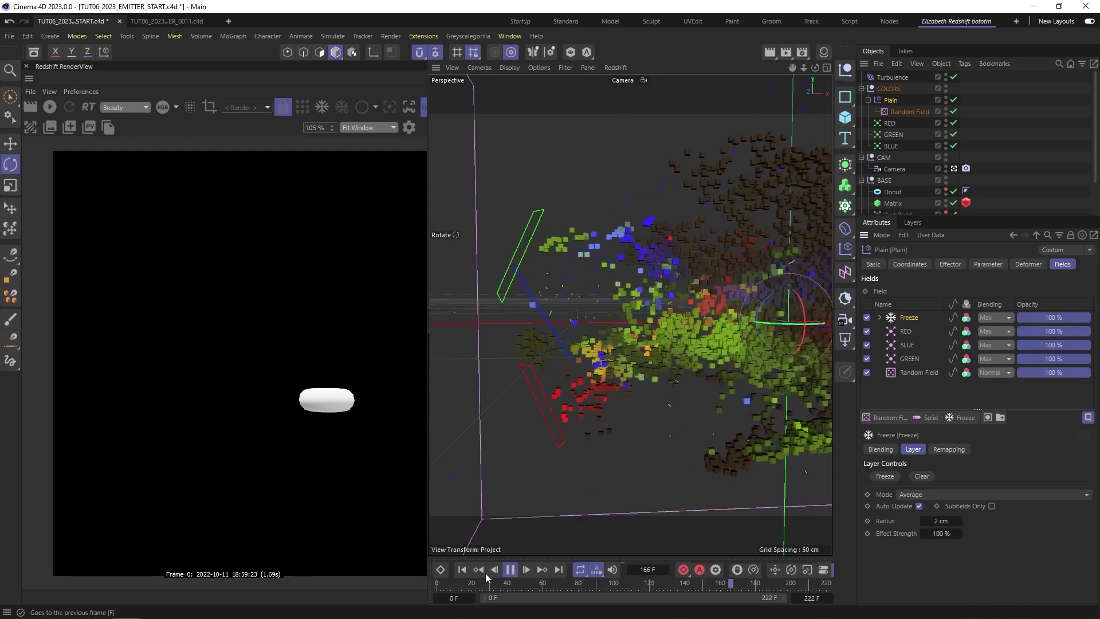
click(463, 571)
click(513, 569)
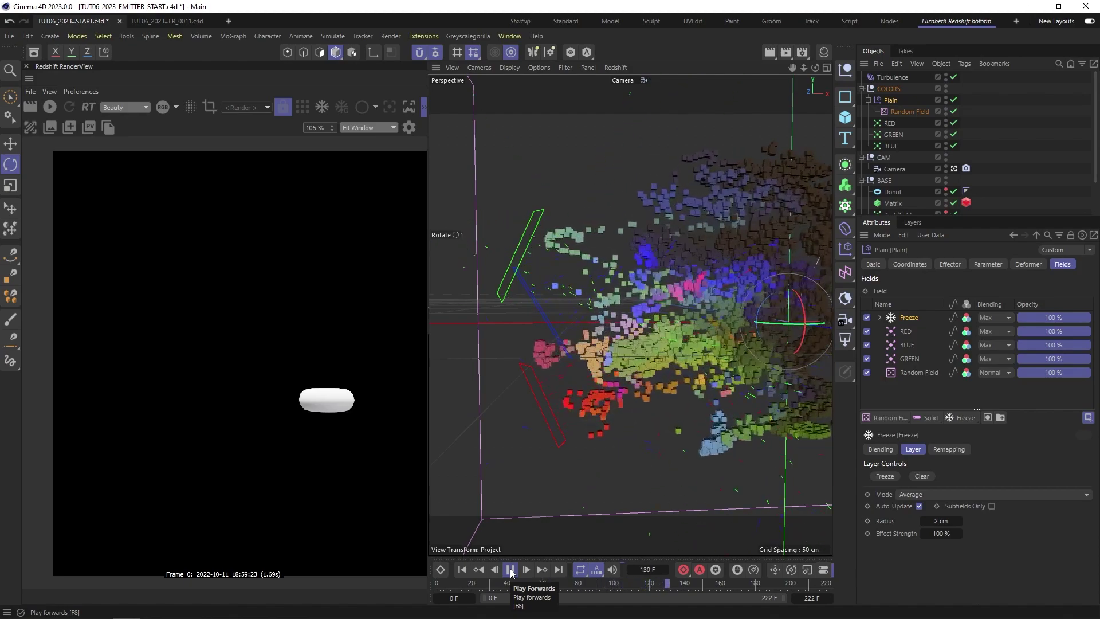
click(512, 571)
Step: Render frame 140 in the Redshift RenderView and examine the donuts' mixed colors from several angles and distances
mouse_move(619, 315)
alt+mouse_down()
mouse_move(633, 310)
mouse_move(602, 301)
mouse_move(622, 301)
alt+mouse_up()
scroll(602, 301, up, 4)
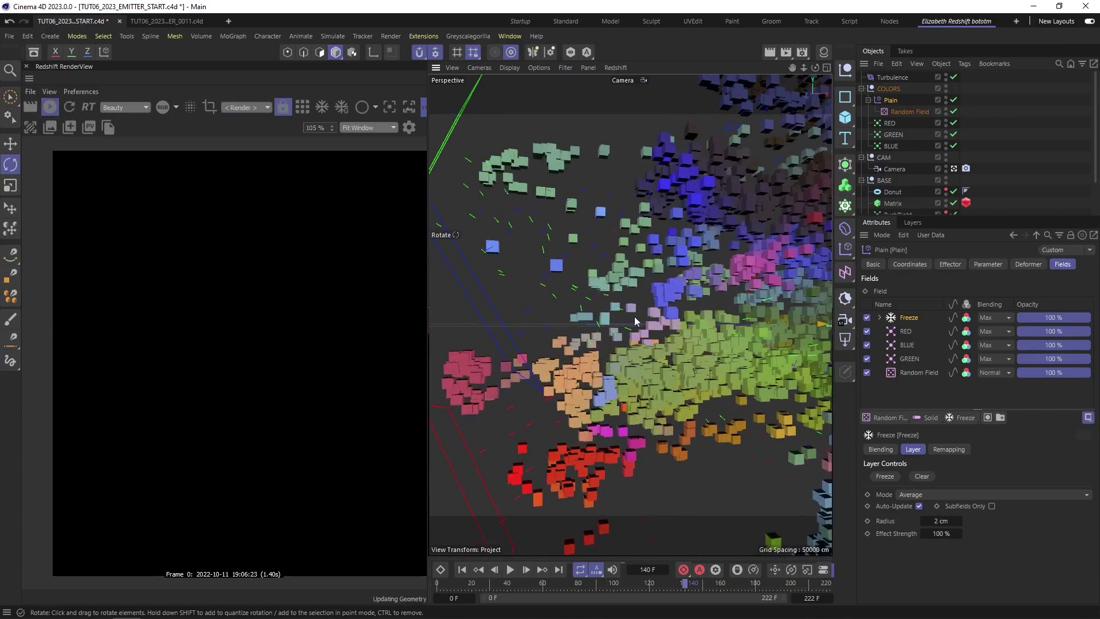
alt+middle_drag(694, 371, 587, 357)
scroll(586, 356, down, 3)
alt+drag(586, 357, 653, 369)
alt+middle_drag(653, 369, 584, 388)
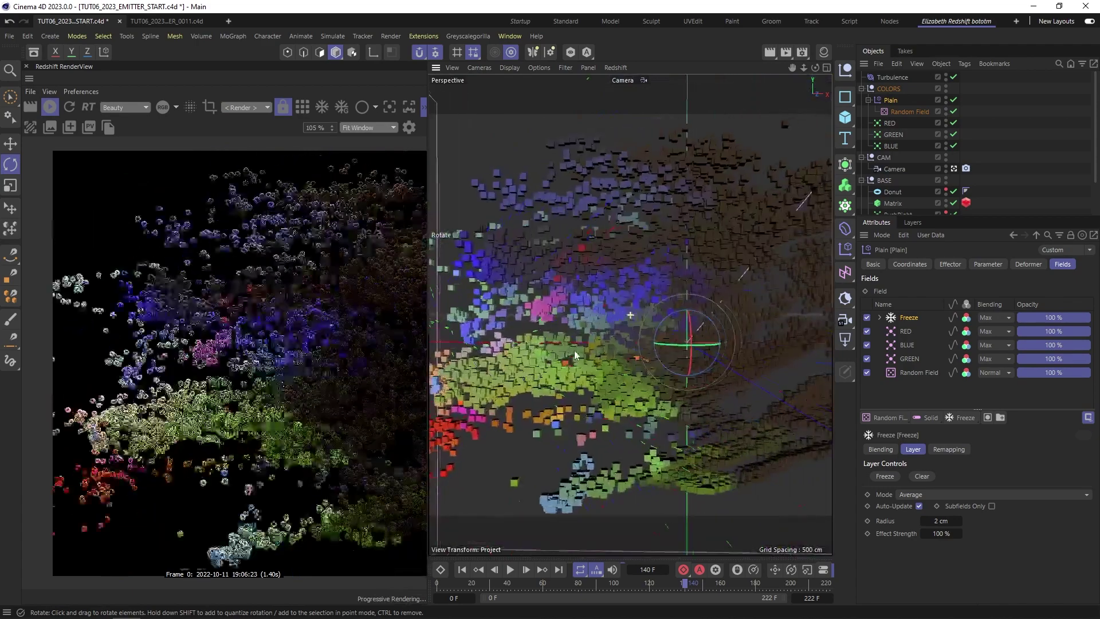
scroll(609, 383, up, 4)
scroll(648, 367, down, 3)
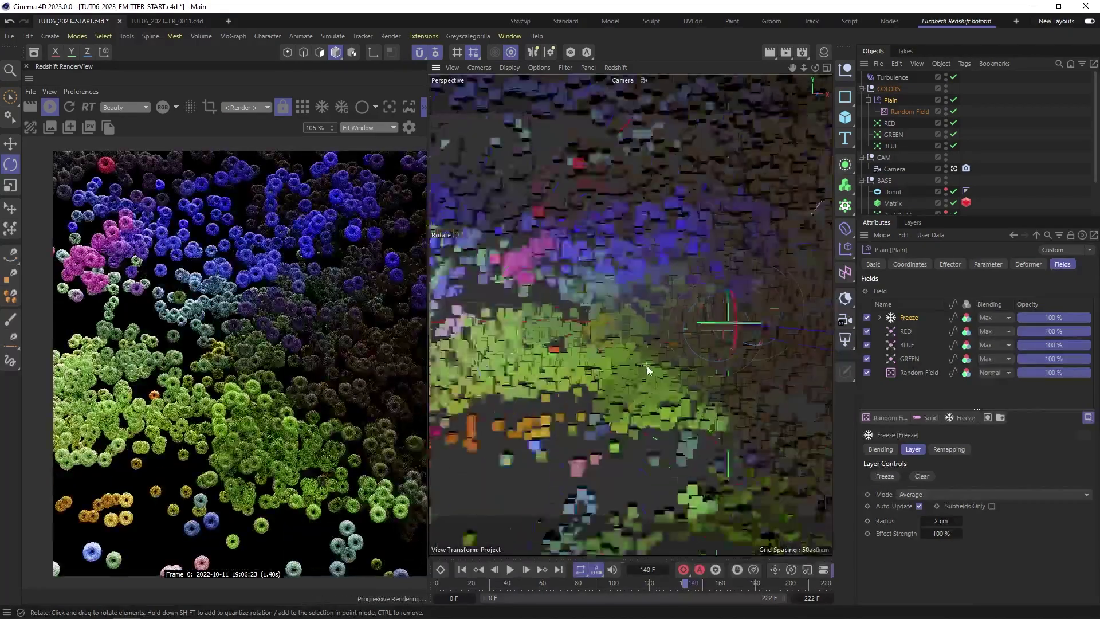
alt+middle_drag(659, 358, 622, 369)
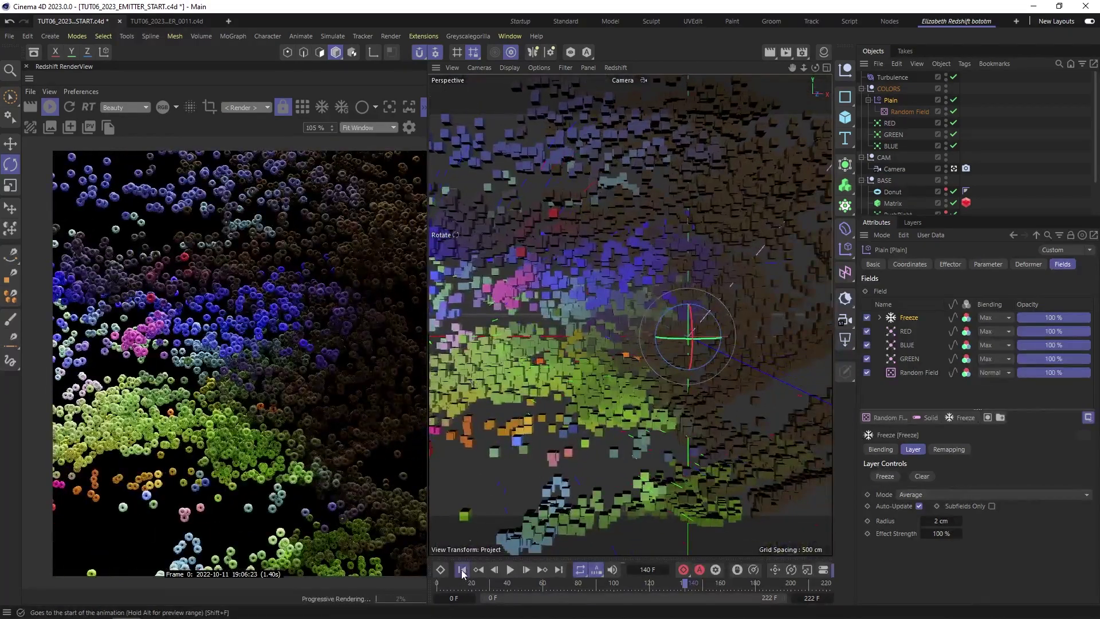
Step: Replay the simulation from the start, pause at frame 121 and render that frame in the Redshift RenderView
click(462, 569)
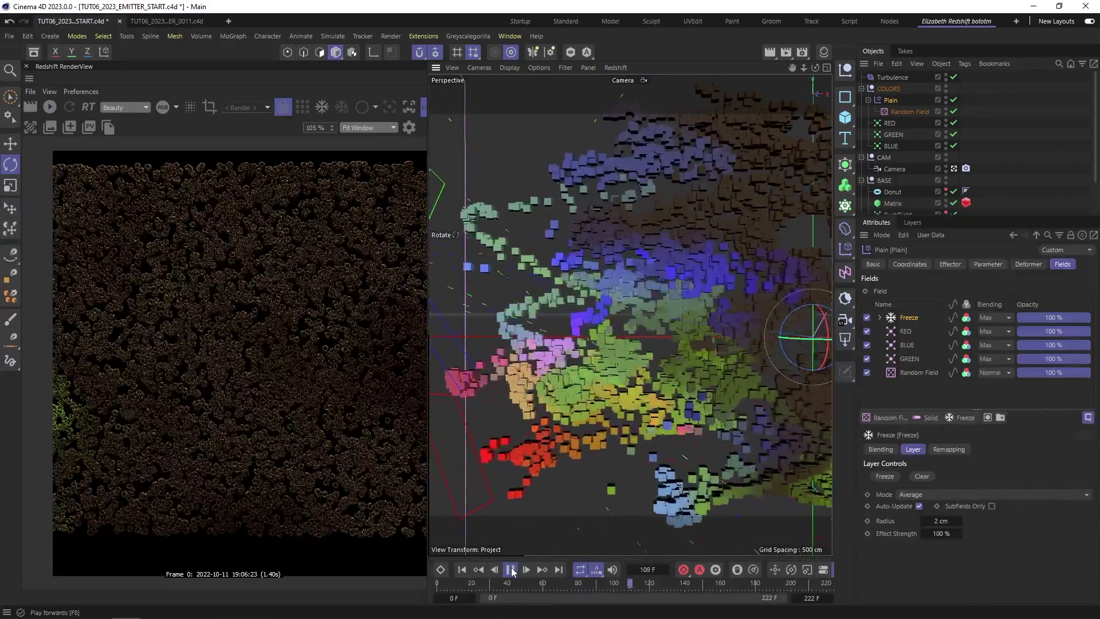
alt+middle_drag(592, 331, 566, 326)
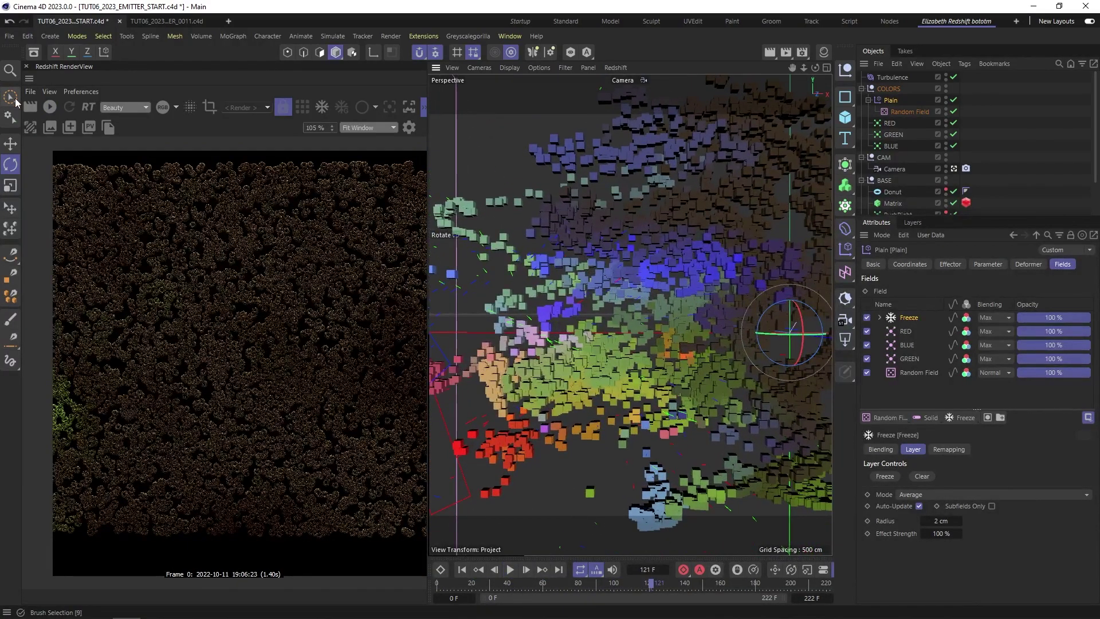
click(56, 111)
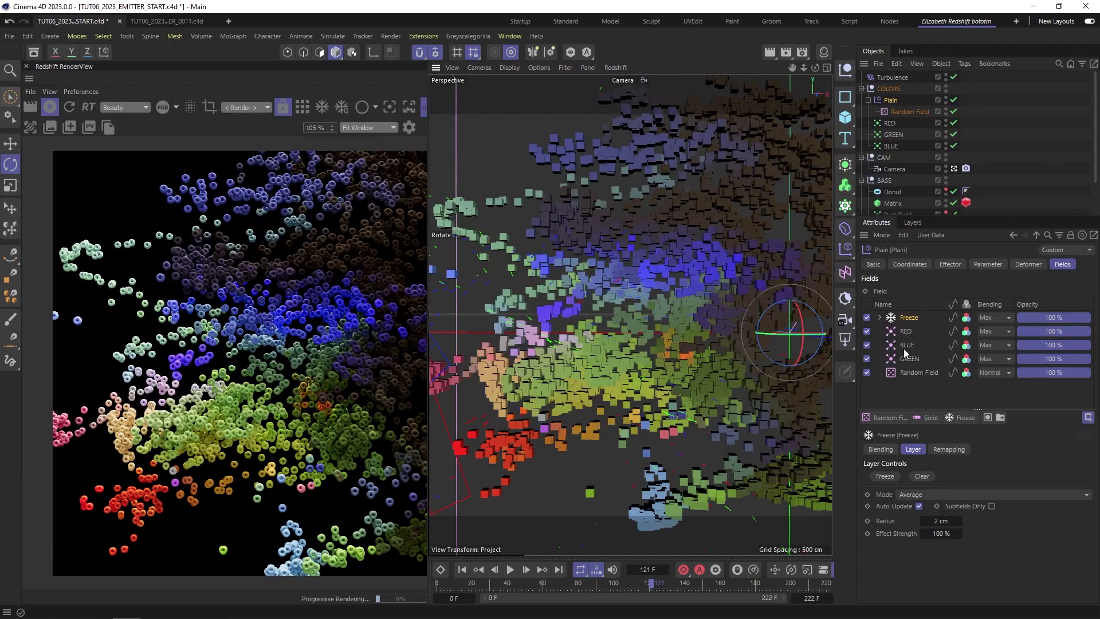
Step: Set the blending of the RED, BLUE and GREEN field layers to Add
click(1006, 332)
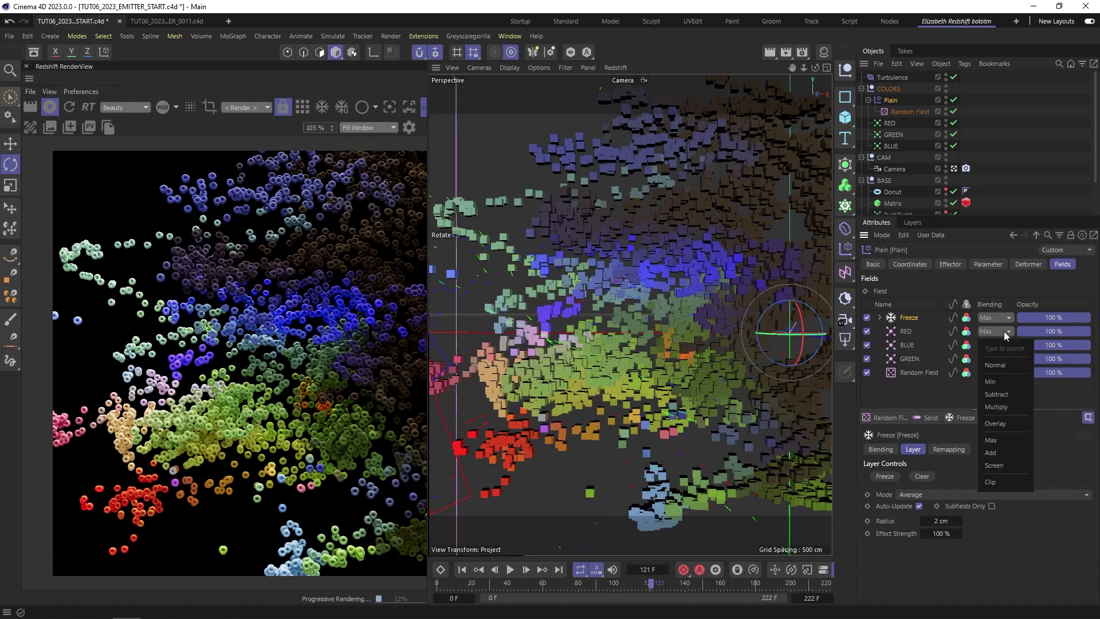
click(989, 452)
click(997, 345)
click(990, 466)
click(994, 359)
click(987, 483)
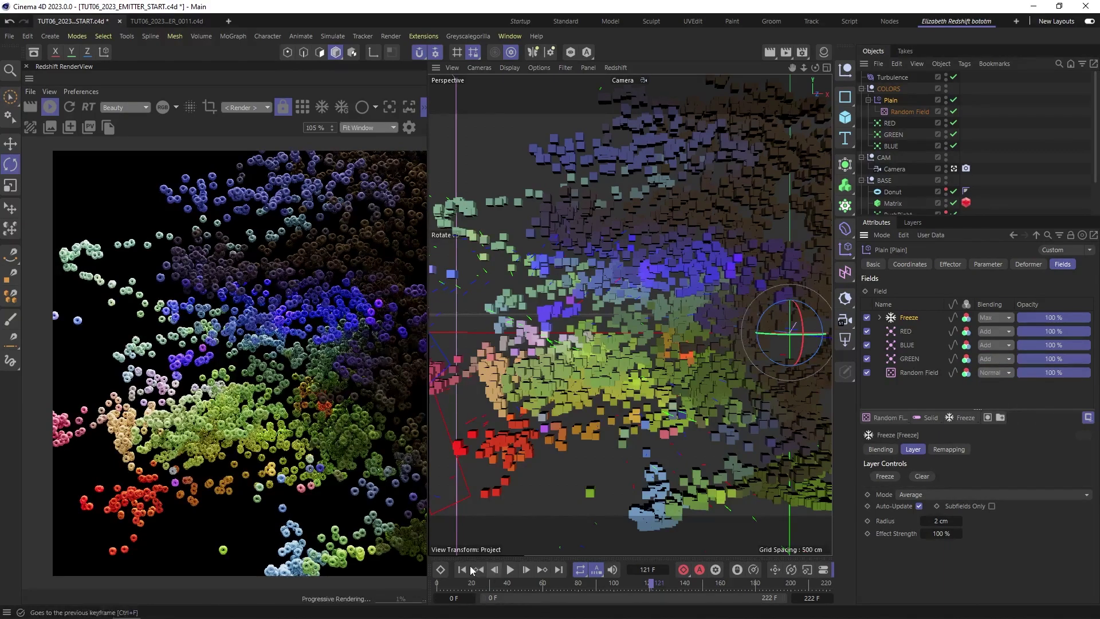
Step: Replay the simulation from the start with rendering stopped, pause at frame 98 and restart the Redshift render on a close-up of the clones
click(463, 570)
click(511, 572)
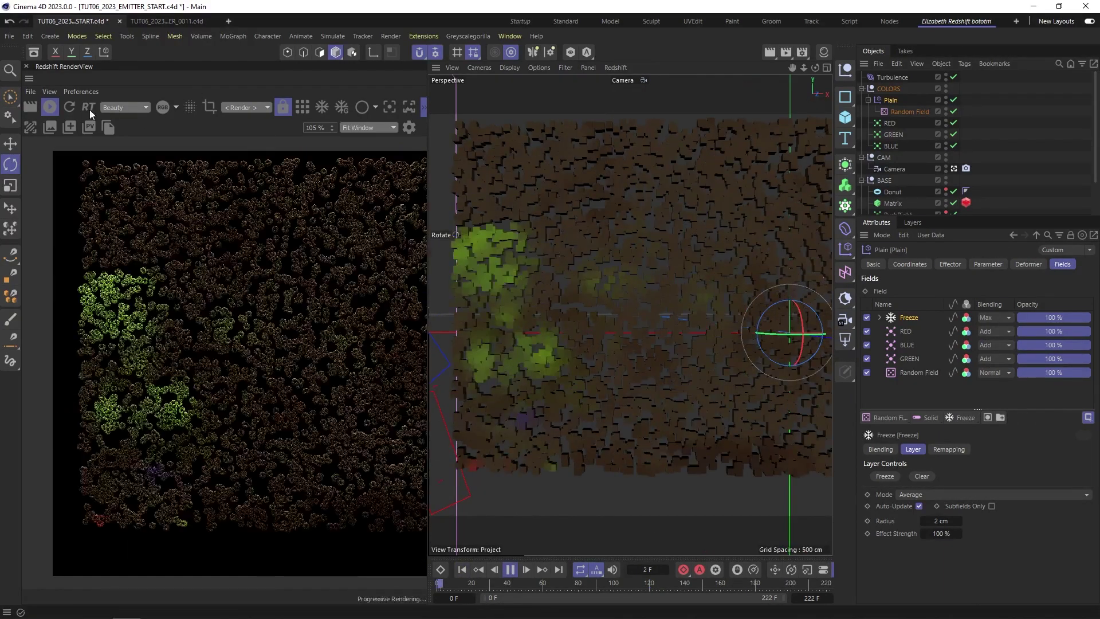
click(49, 107)
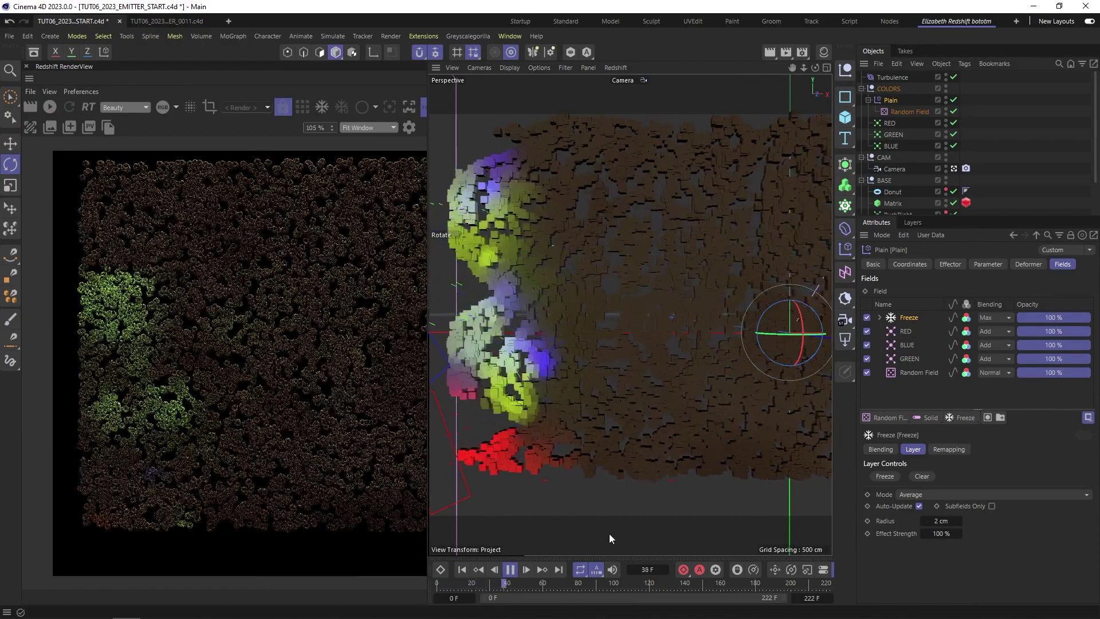
click(510, 571)
alt+middle_drag(531, 316, 631, 310)
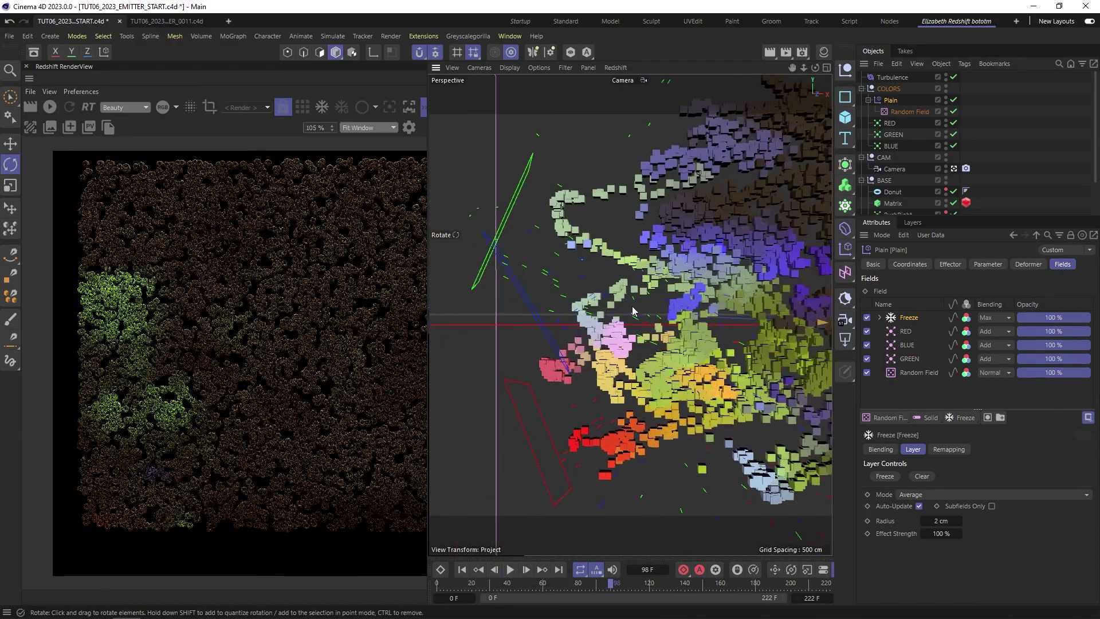
scroll(593, 338, up, 5)
click(51, 108)
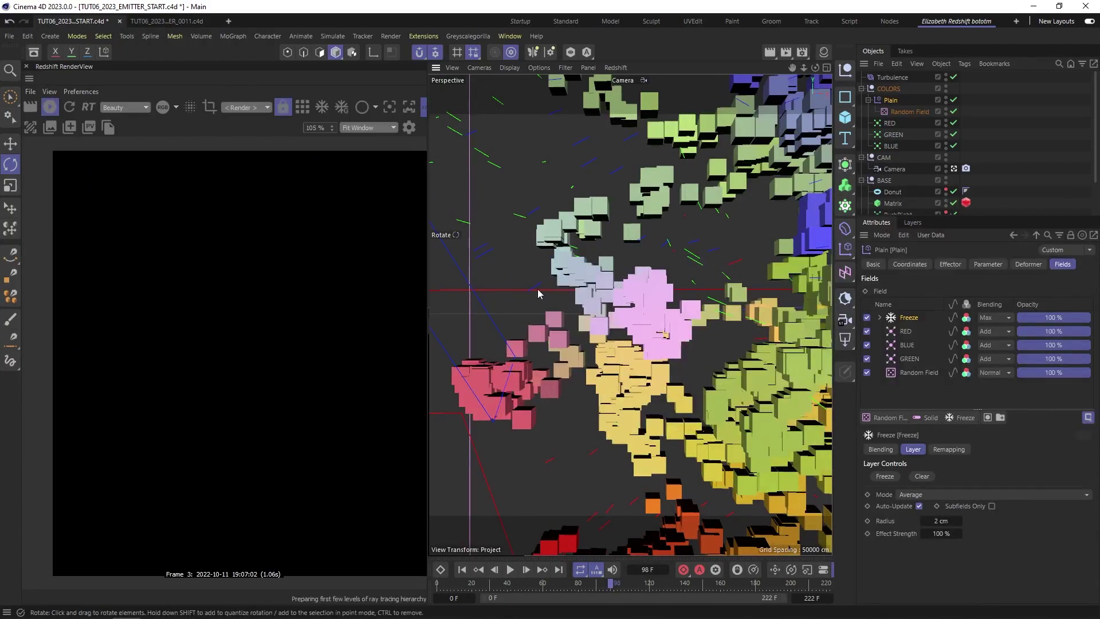
Step: Enable the Bokeh override on the camera's Redshift Camera tag
scroll(641, 347, down, 6)
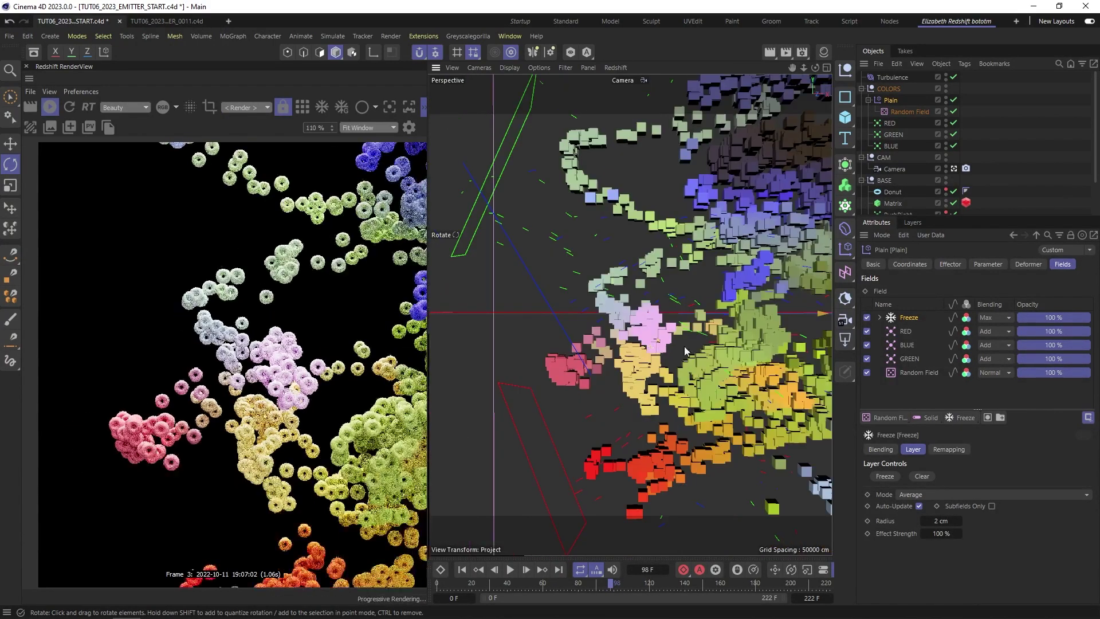
alt+drag(523, 346, 572, 352)
alt+drag(736, 333, 565, 367)
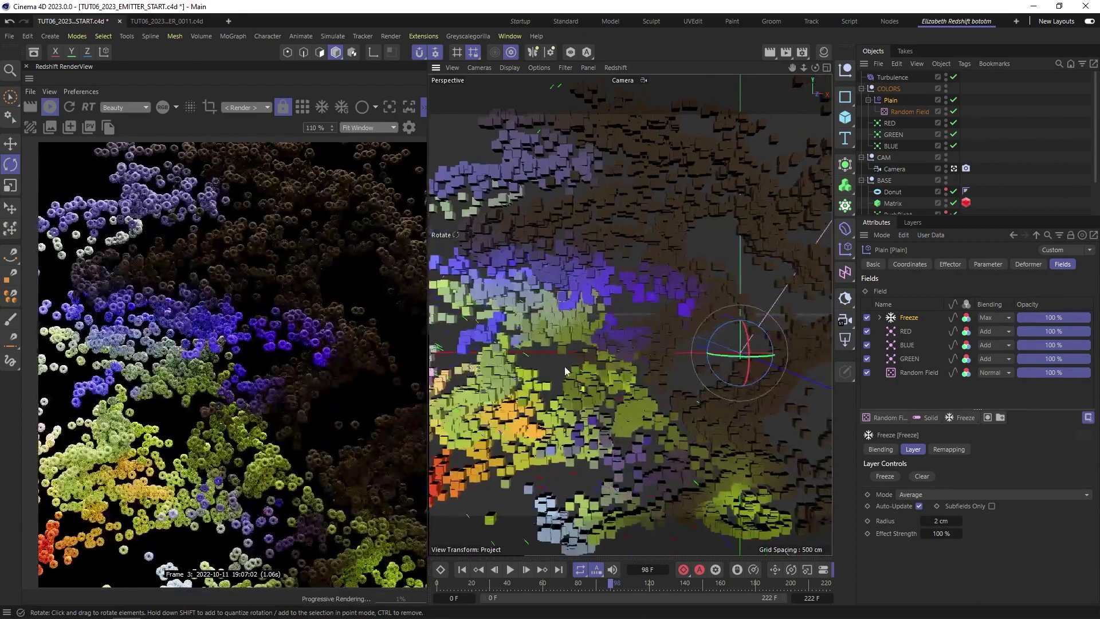
scroll(565, 367, down, 4)
click(967, 169)
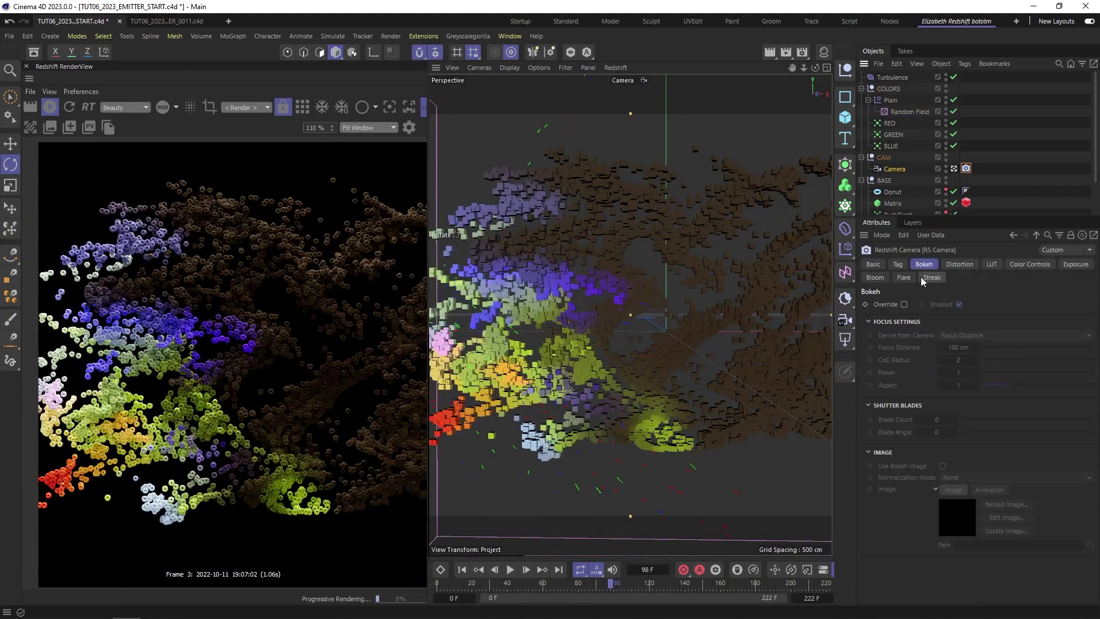
click(904, 304)
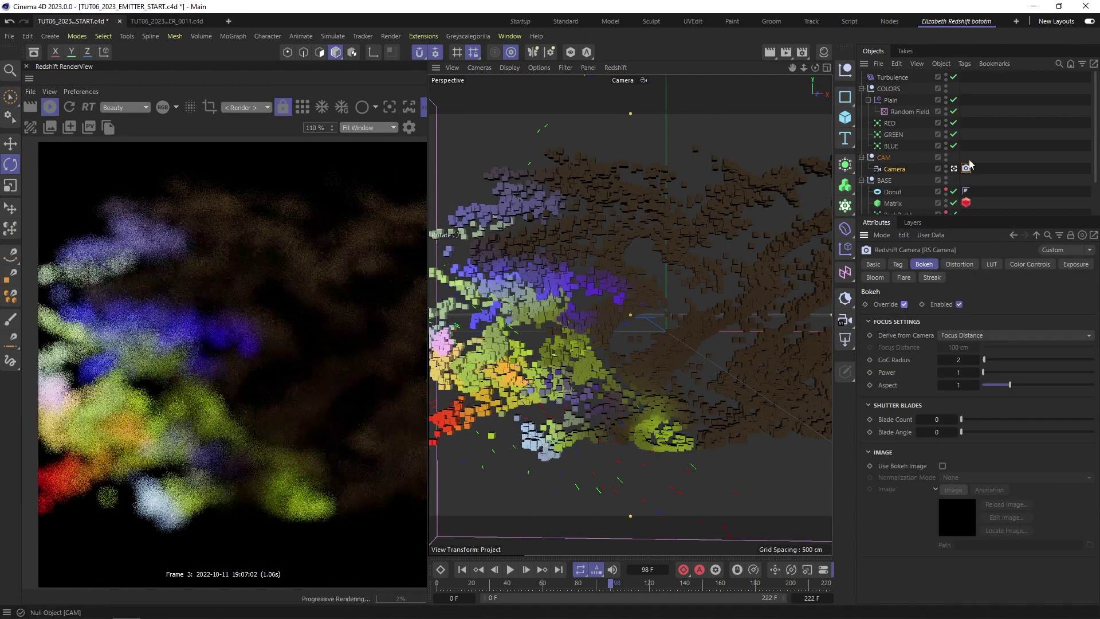
right_click(899, 172)
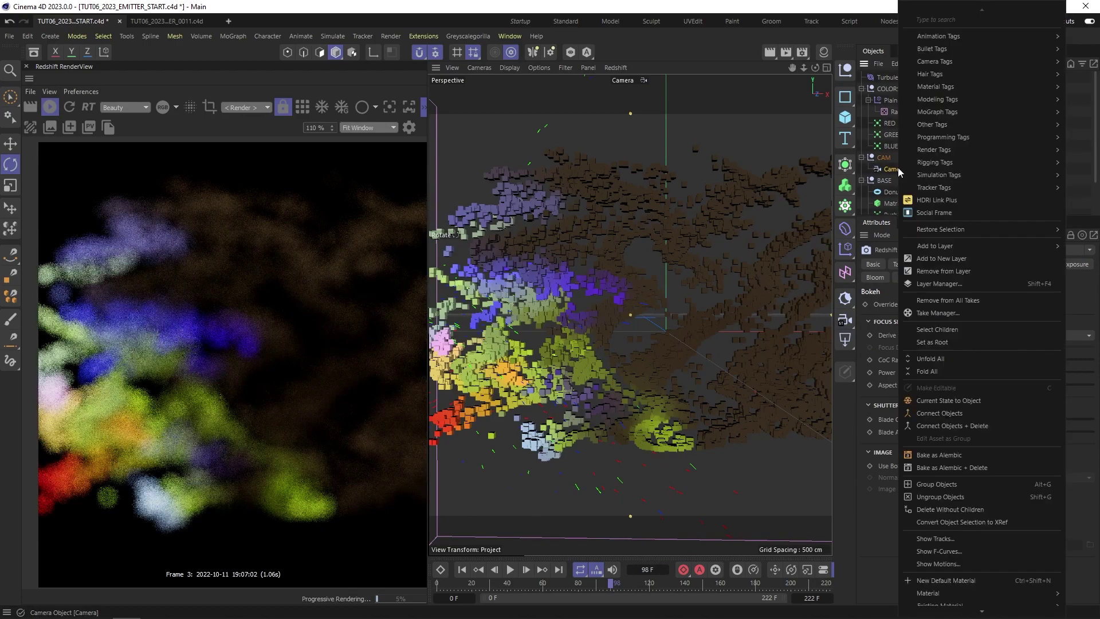
mouse_move(926, 76)
click(886, 115)
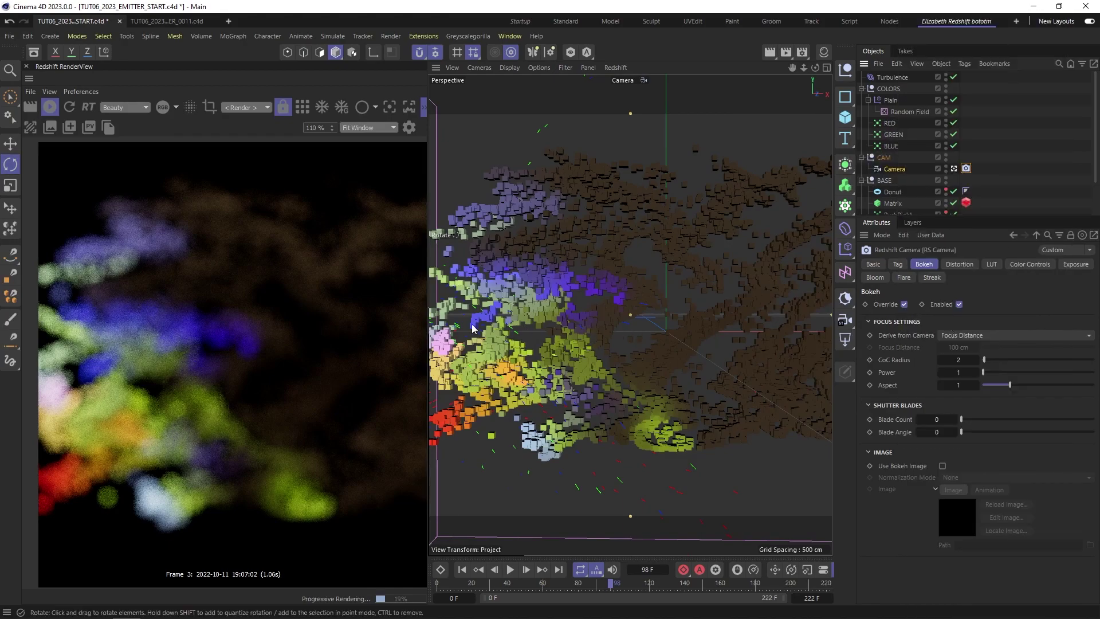
Step: Pick the camera's focus distance on the donuts near the center of the Redshift RenderView
click(392, 108)
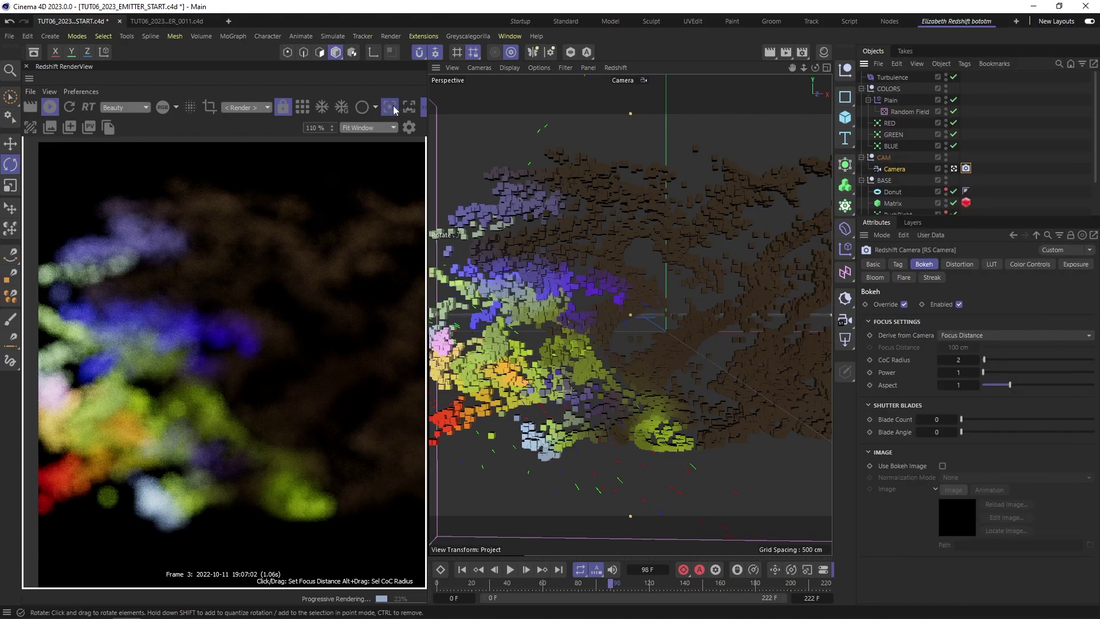
click(275, 334)
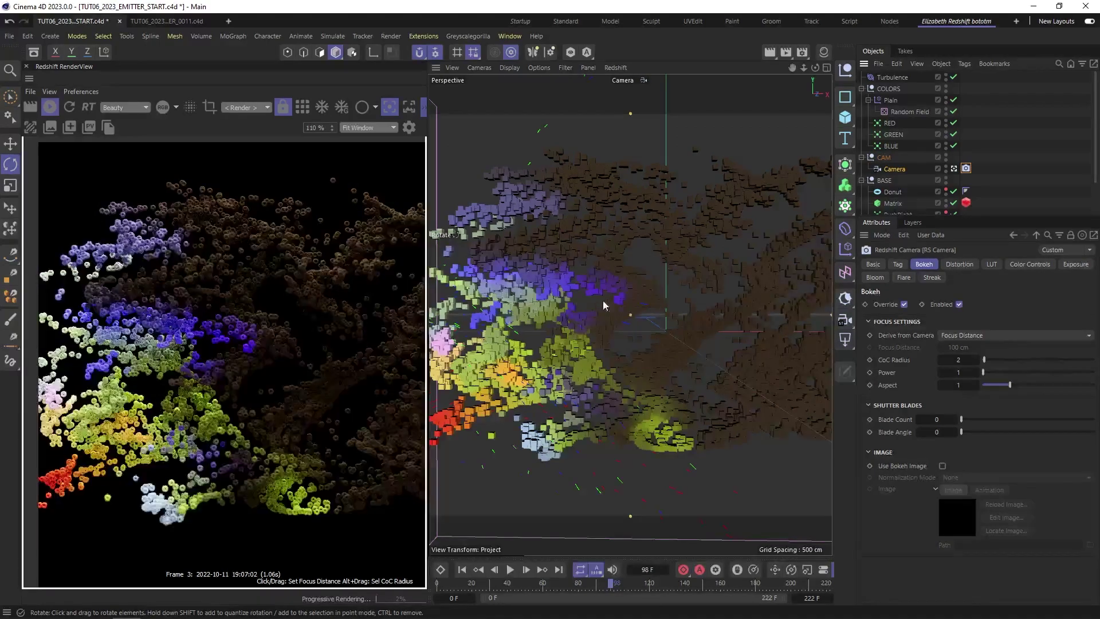
scroll(514, 304, up, 5)
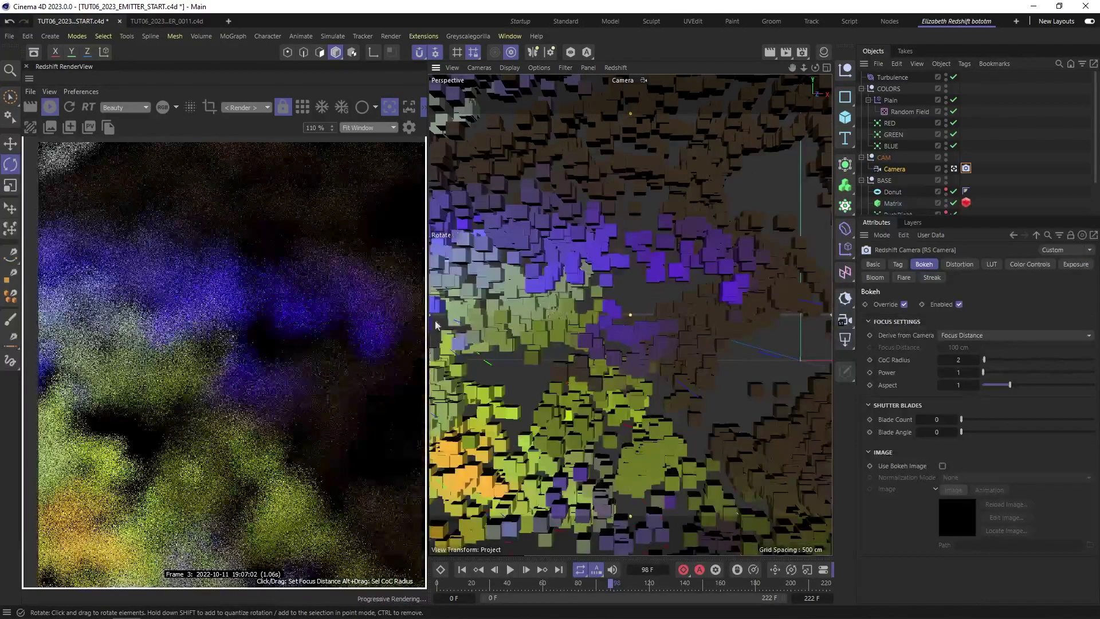
Step: Adjust the bokeh CoC Radius to about 8.42 for a strong but readable blur
alt+drag(276, 331, 416, 331)
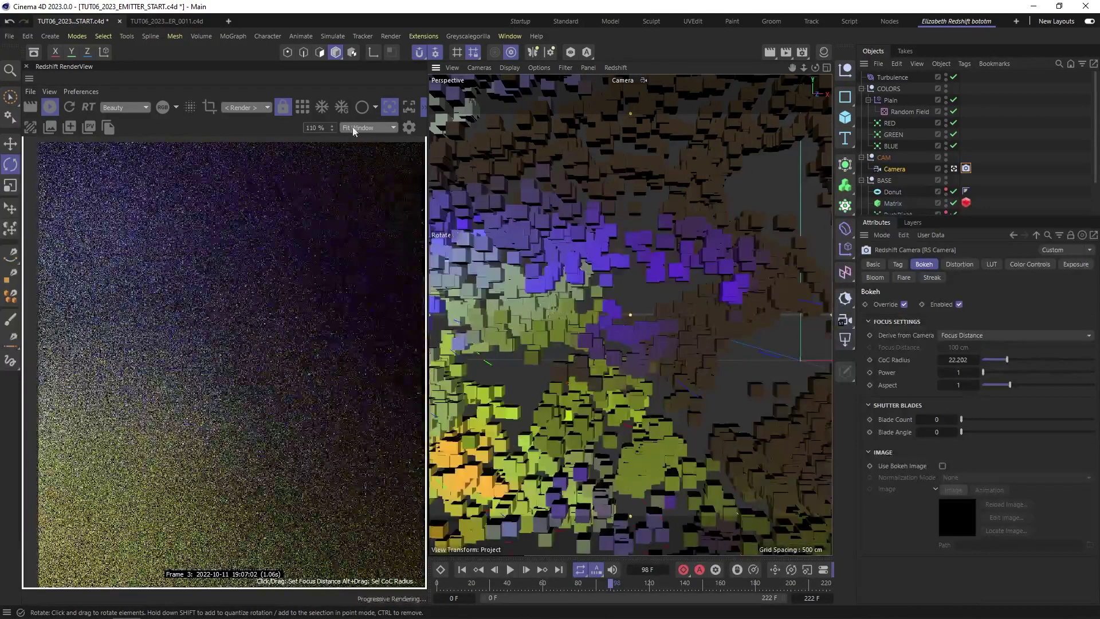
alt+drag(288, 262, 278, 322)
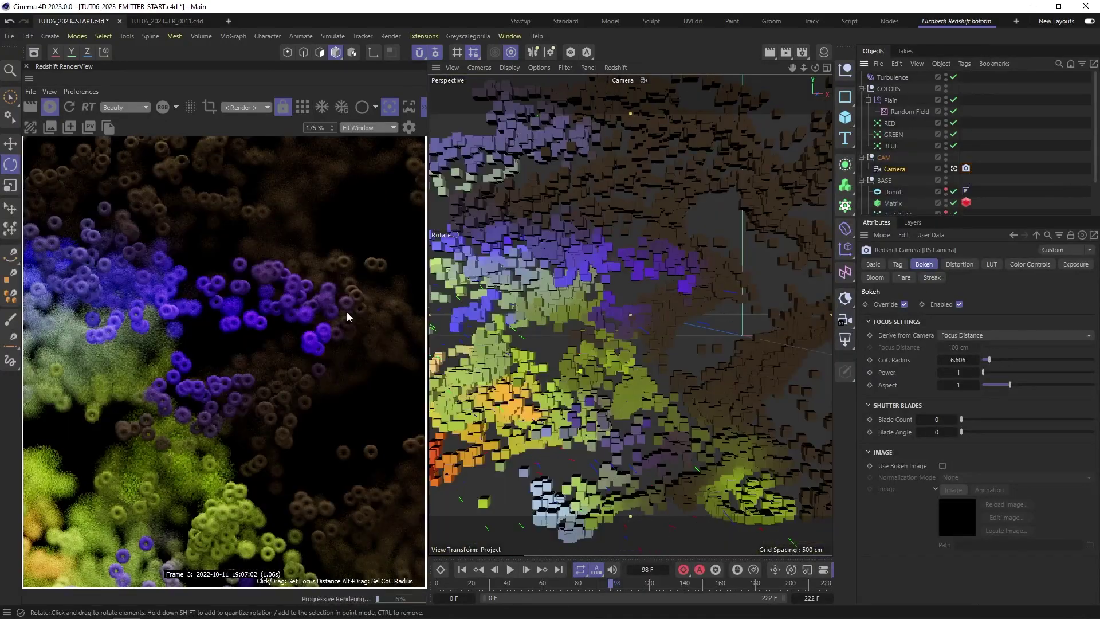
alt+drag(356, 297, 272, 335)
drag(993, 359, 992, 361)
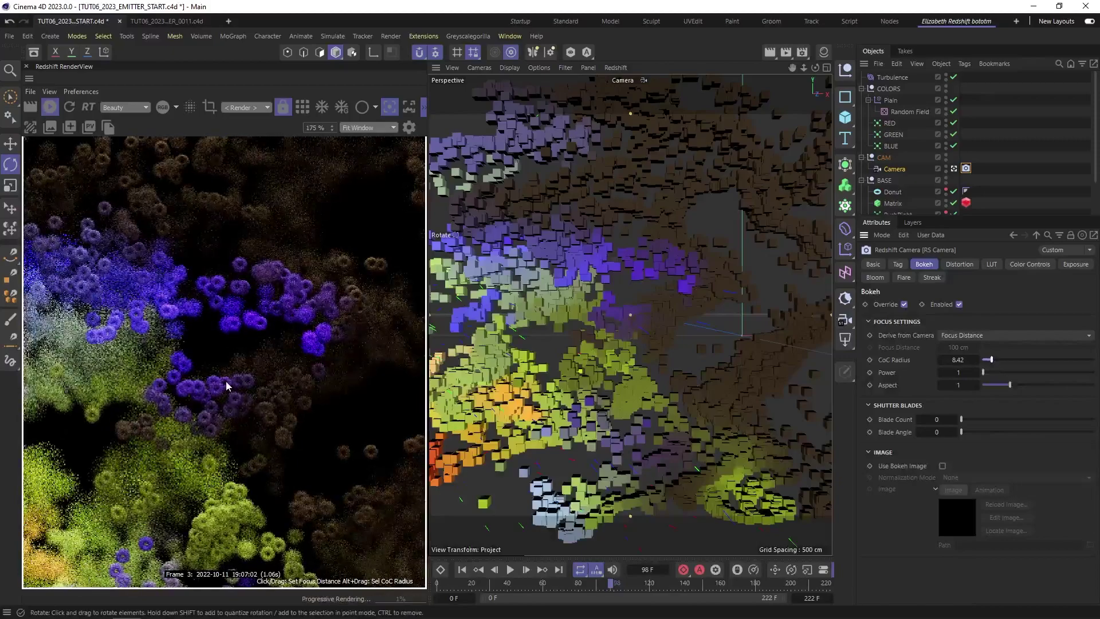
scroll(192, 398, down, 3)
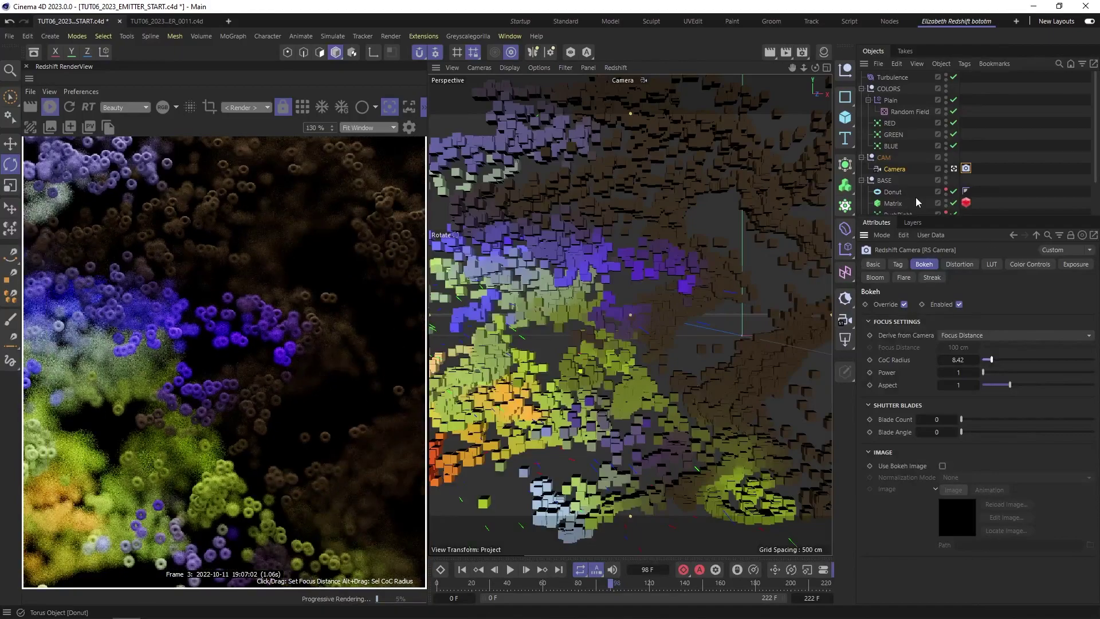
Step: Move the Text object out of the STAGE group to the top of the hierarchy, directly below Turbulence
drag(910, 214, 922, 306)
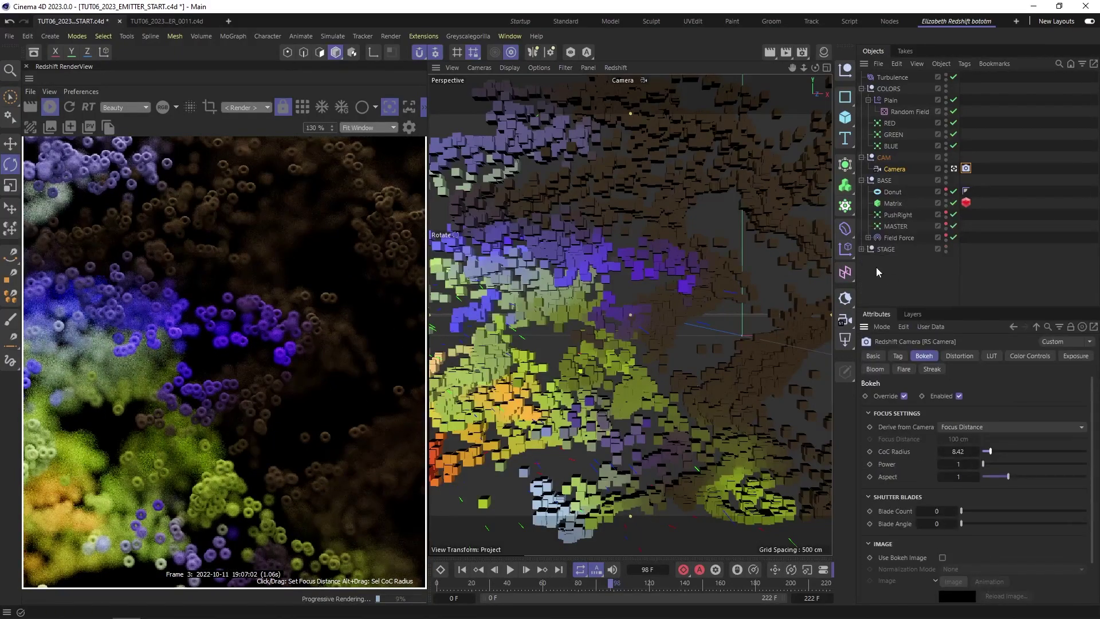
click(862, 249)
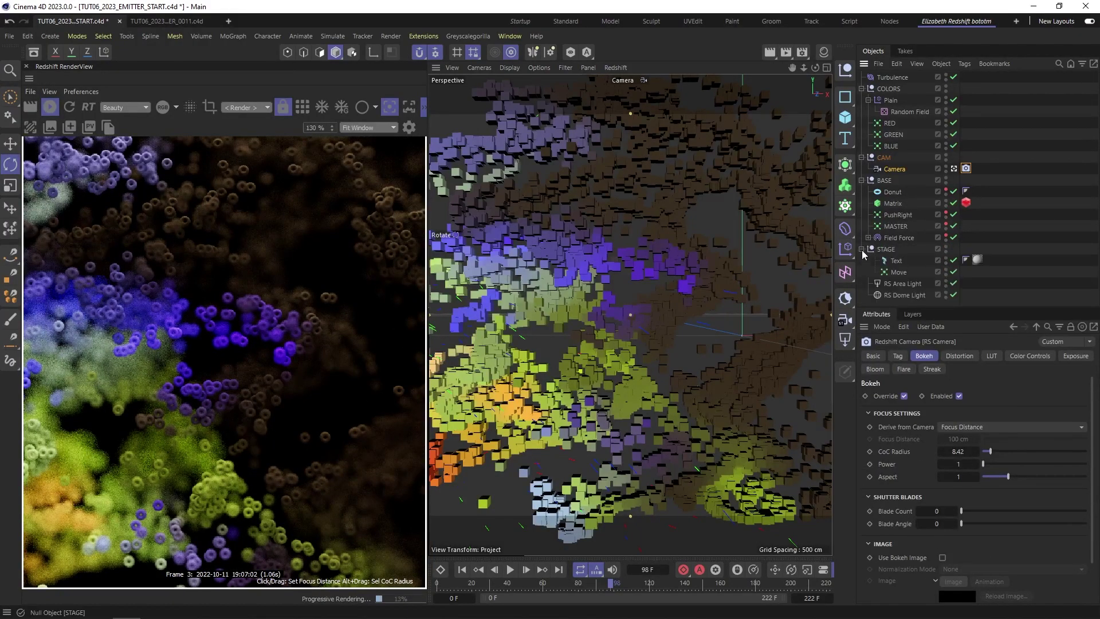
drag(899, 262, 907, 191)
drag(897, 89, 897, 83)
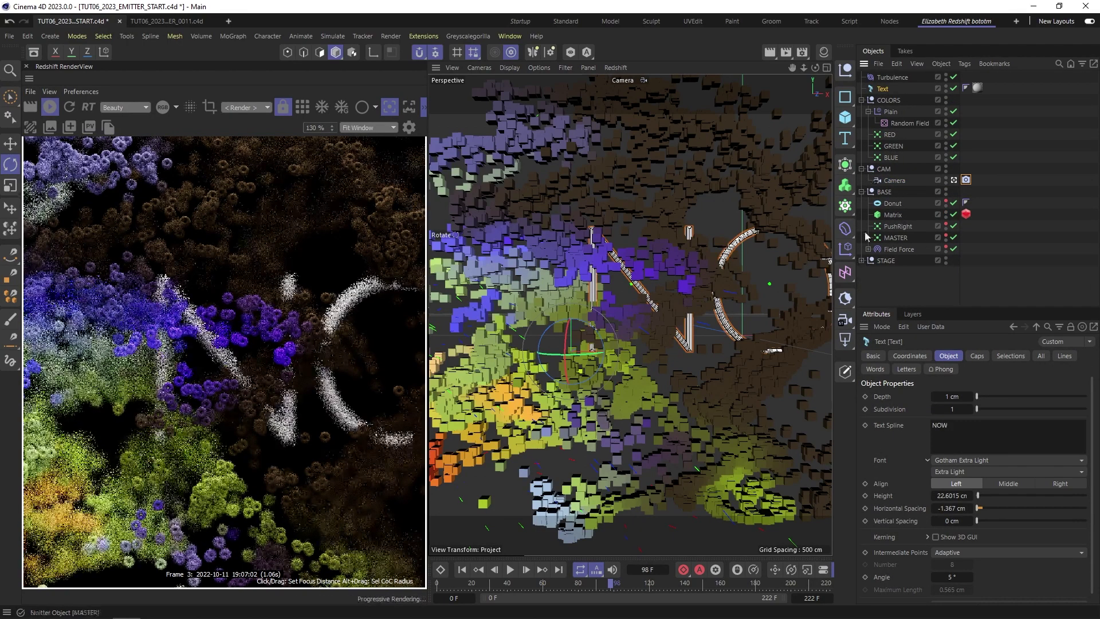
Step: Set the camera's focus distance on the letter O of the NOW text in the Redshift RenderView
alt+middle_drag(694, 347, 620, 318)
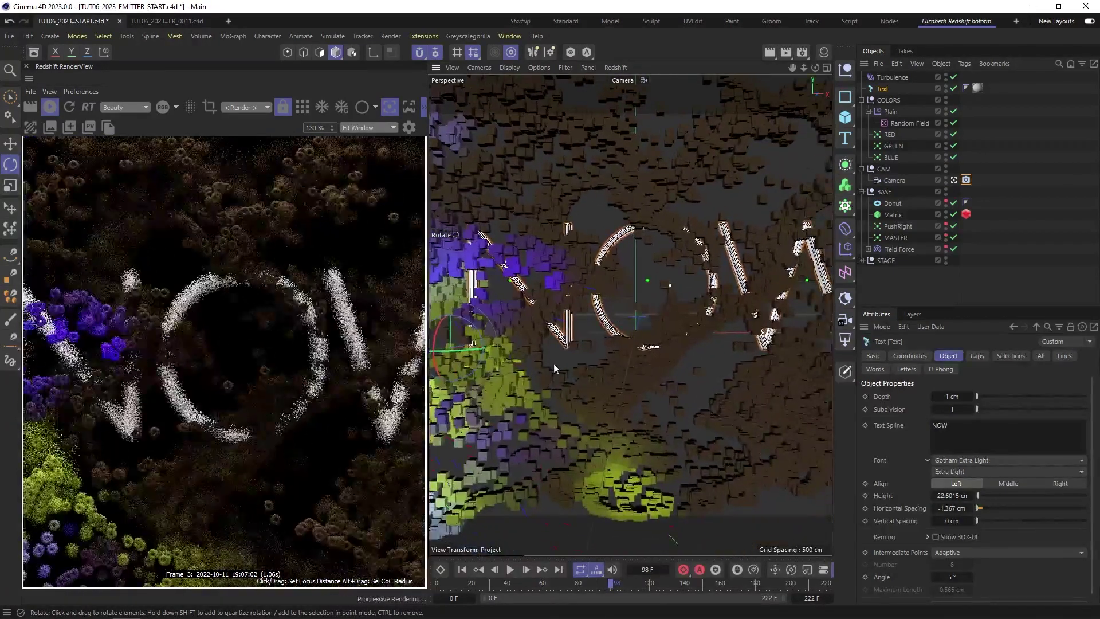
key(e)
alt+drag(491, 366, 507, 364)
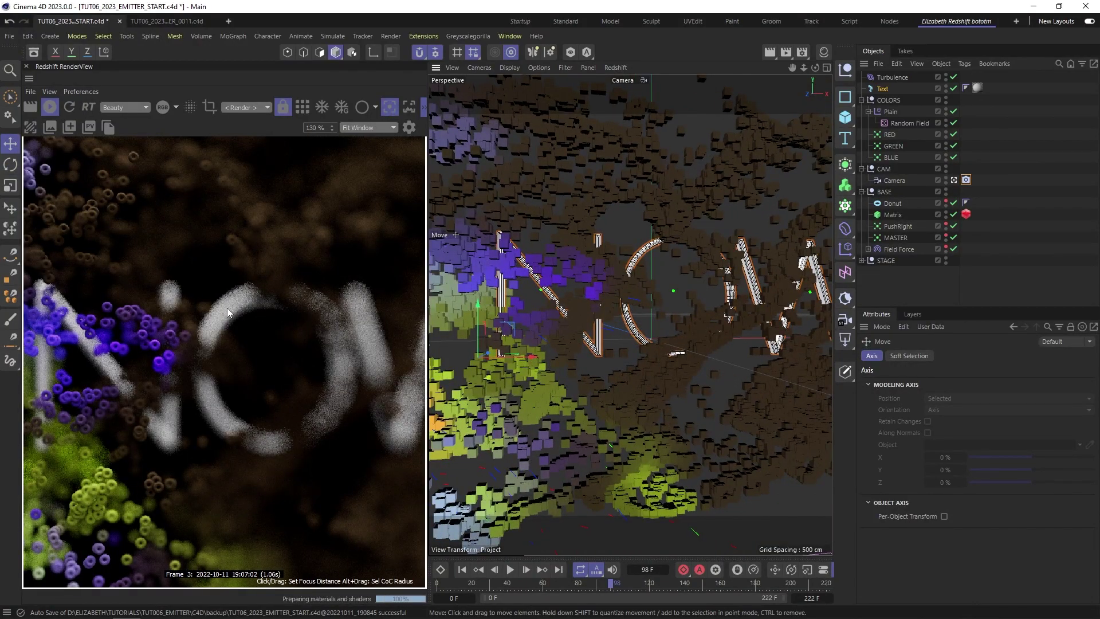
click(227, 308)
alt+middle_drag(645, 380, 602, 390)
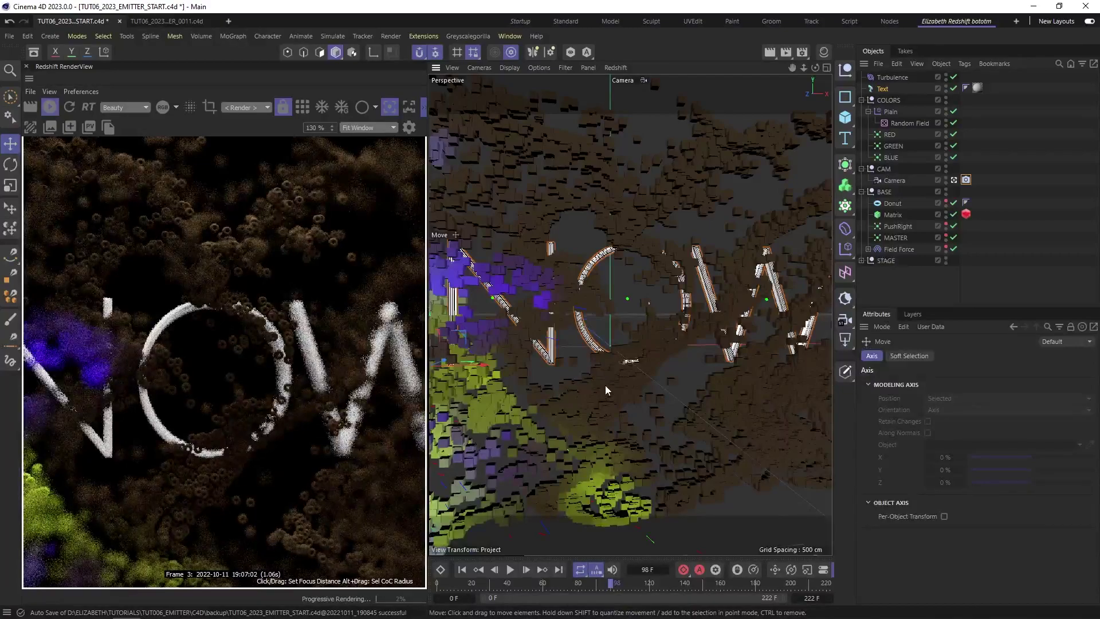
scroll(609, 385, down, 2)
scroll(613, 343, up, 2)
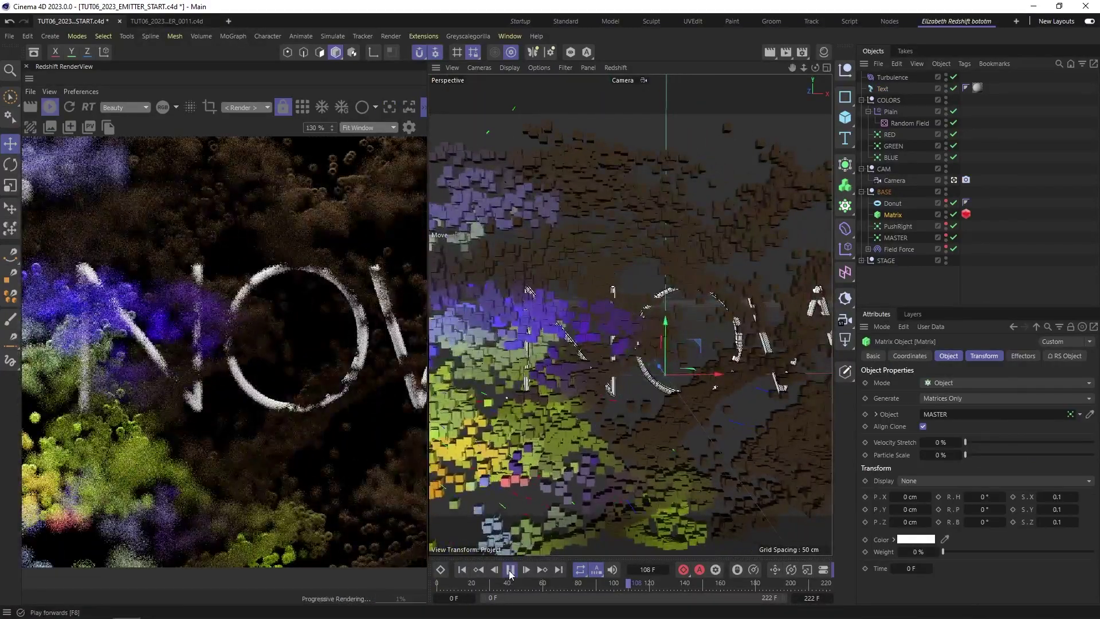
Step: Pause playback at frame 110, then scrub the timeline to frame 171 to examine the colored donuts around the text
click(510, 571)
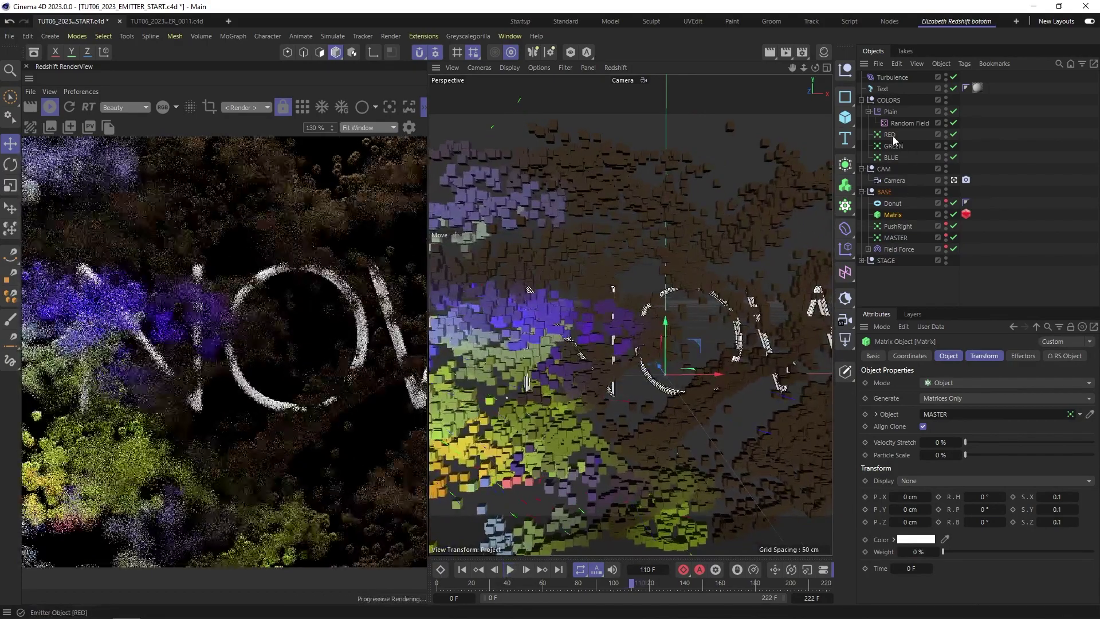
alt+middle_drag(647, 390, 609, 387)
drag(465, 583, 747, 575)
alt+middle_drag(671, 449, 559, 477)
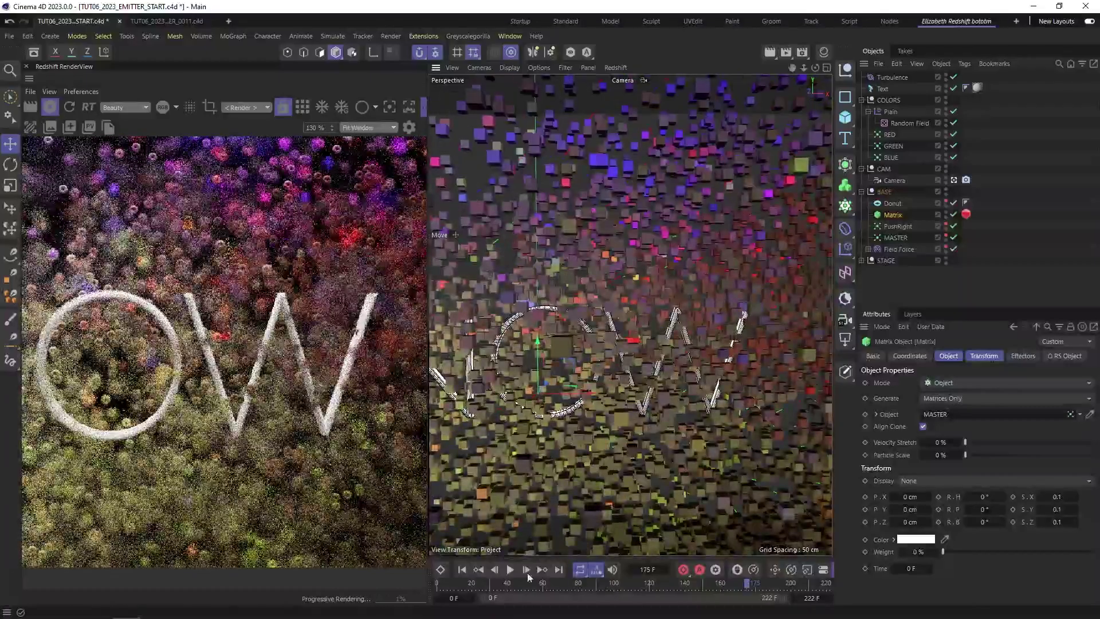
drag(470, 581, 740, 574)
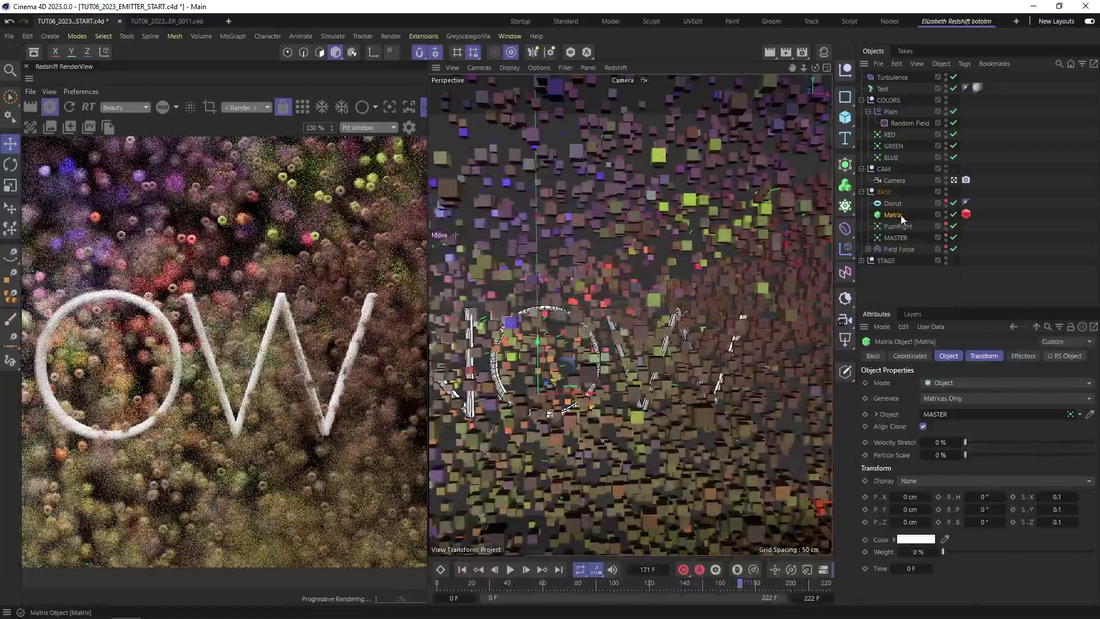
Step: Bake the RED emitter's particles with Bake Particles from frame 0 to 222, baking every frame
click(898, 225)
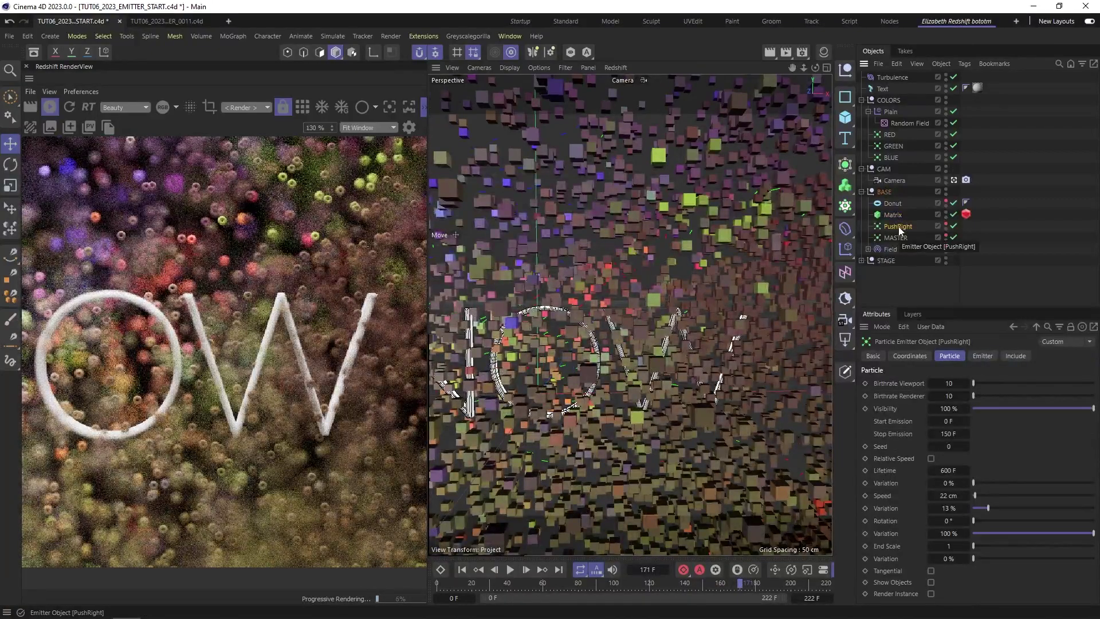
click(891, 134)
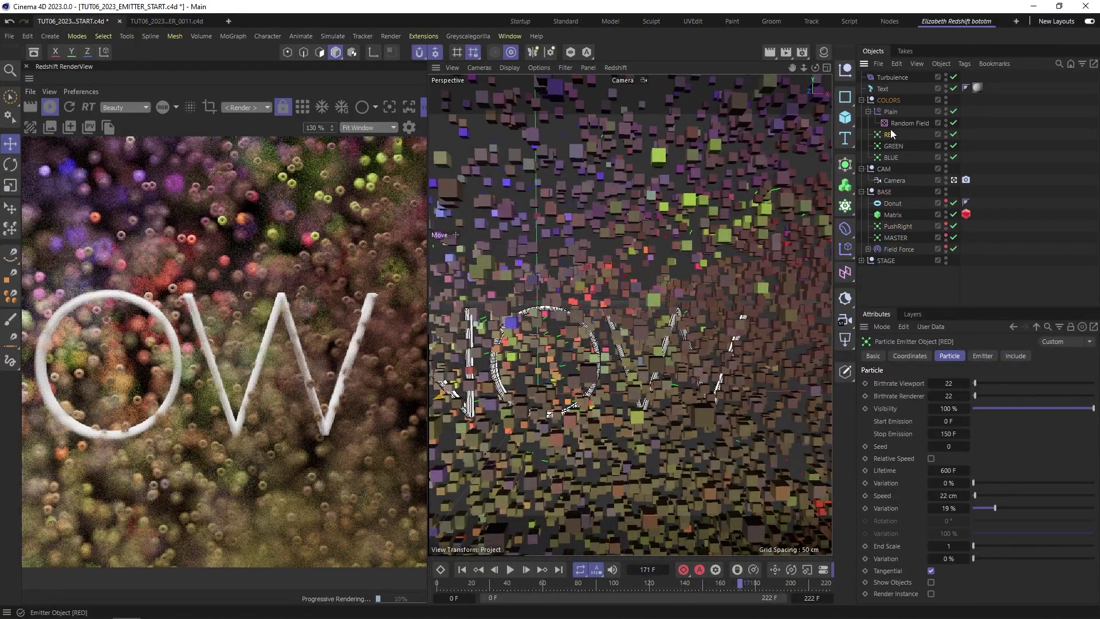
right_click(889, 135)
click(883, 137)
key(shift+c)
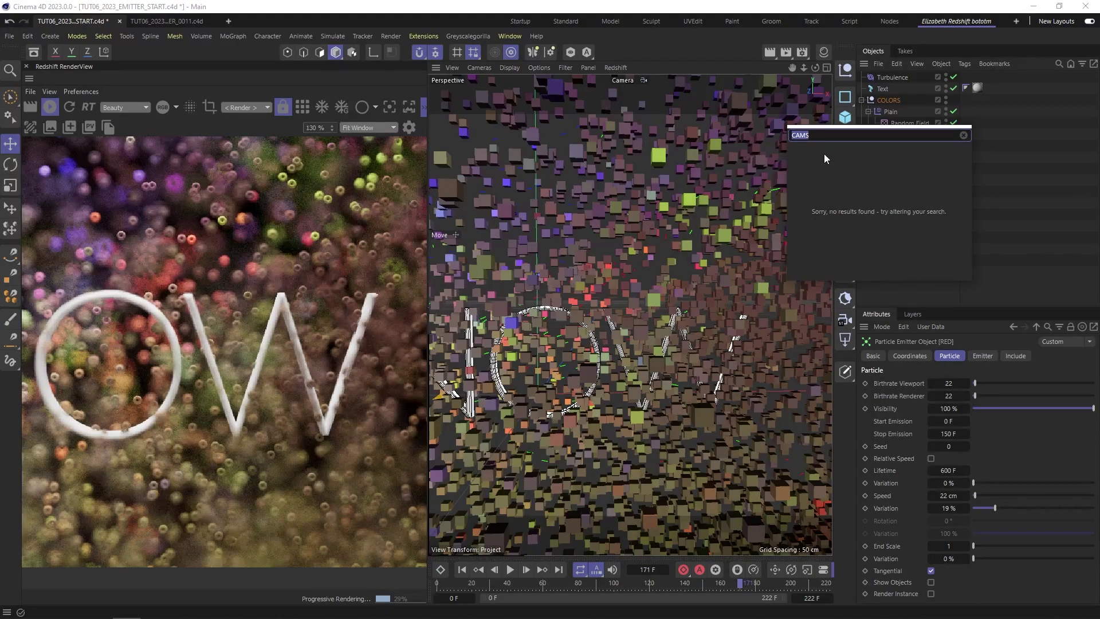
text(b)
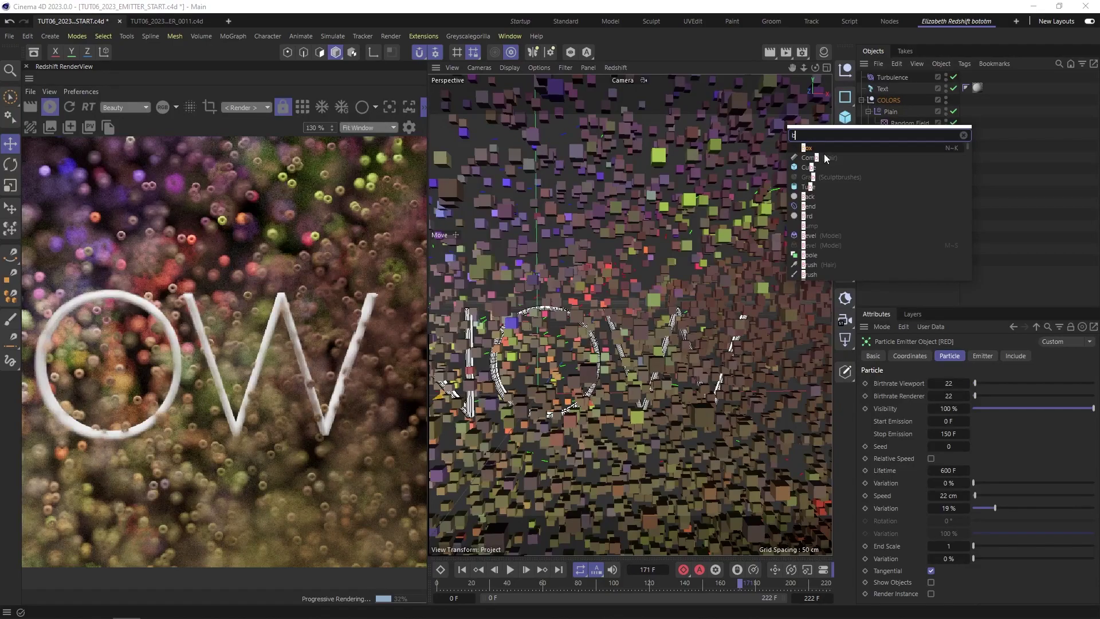
text(ake pa)
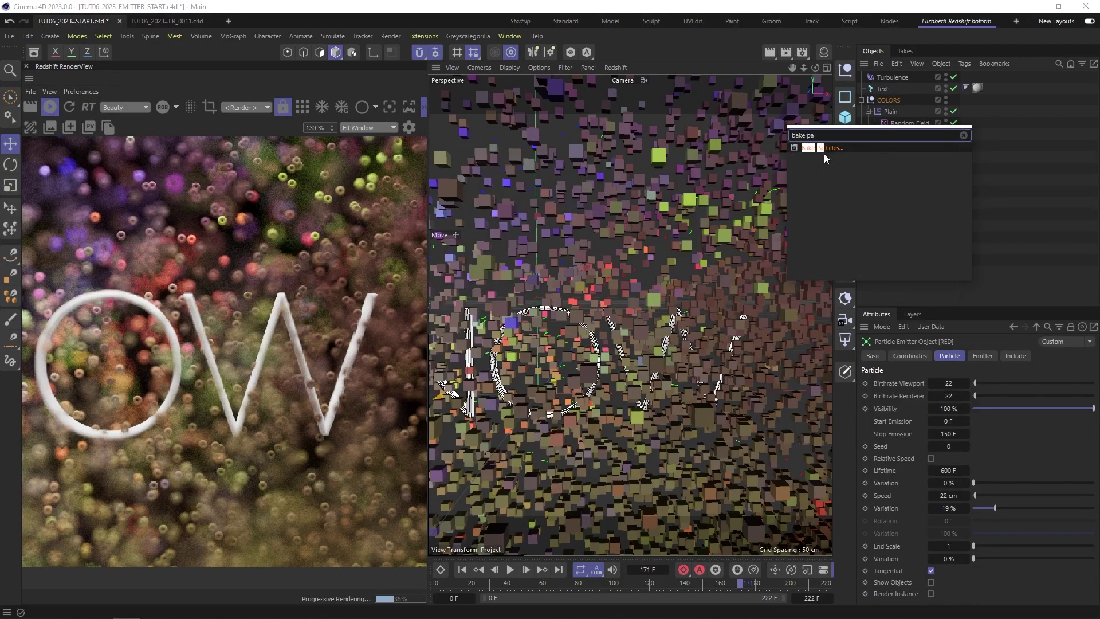
click(814, 149)
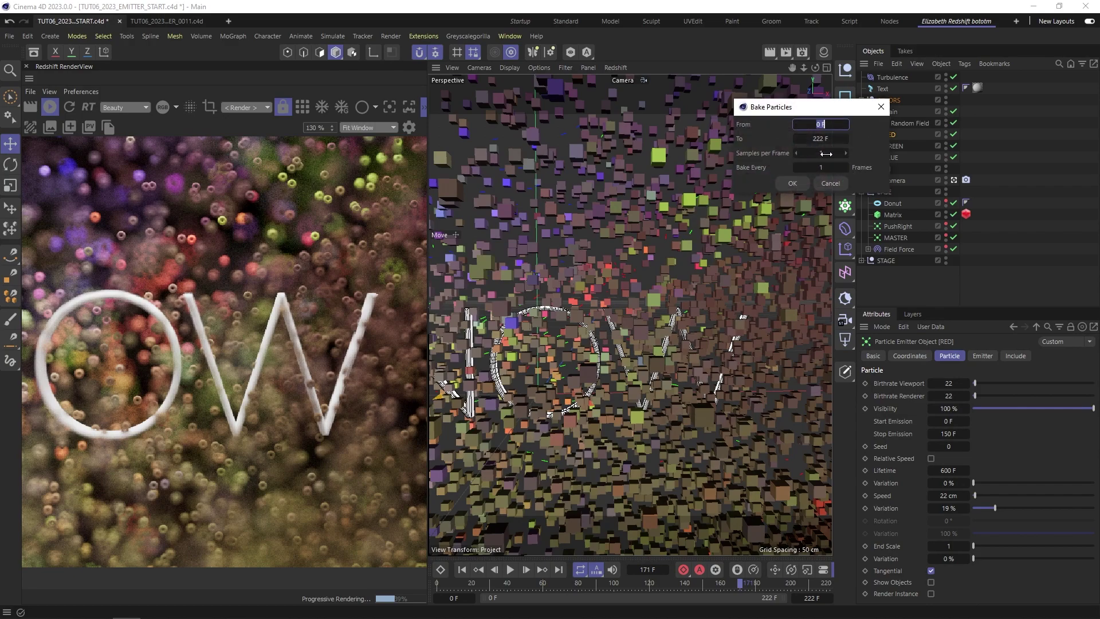
click(795, 184)
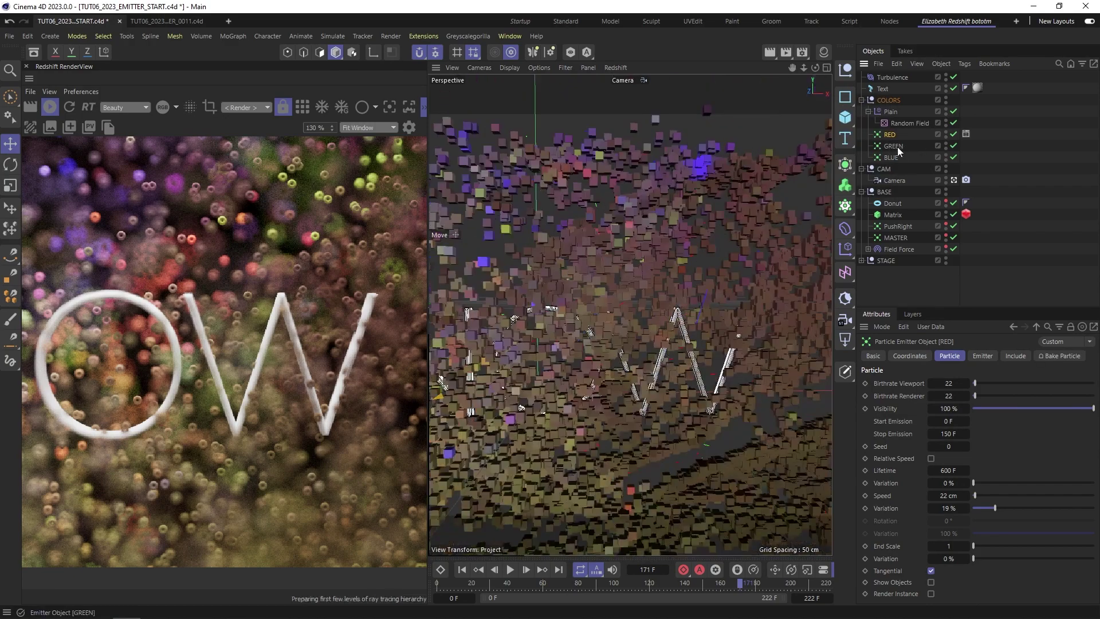
Step: Bake the GREEN emitter's particles from frame 0 to 222, baking every frame
click(889, 147)
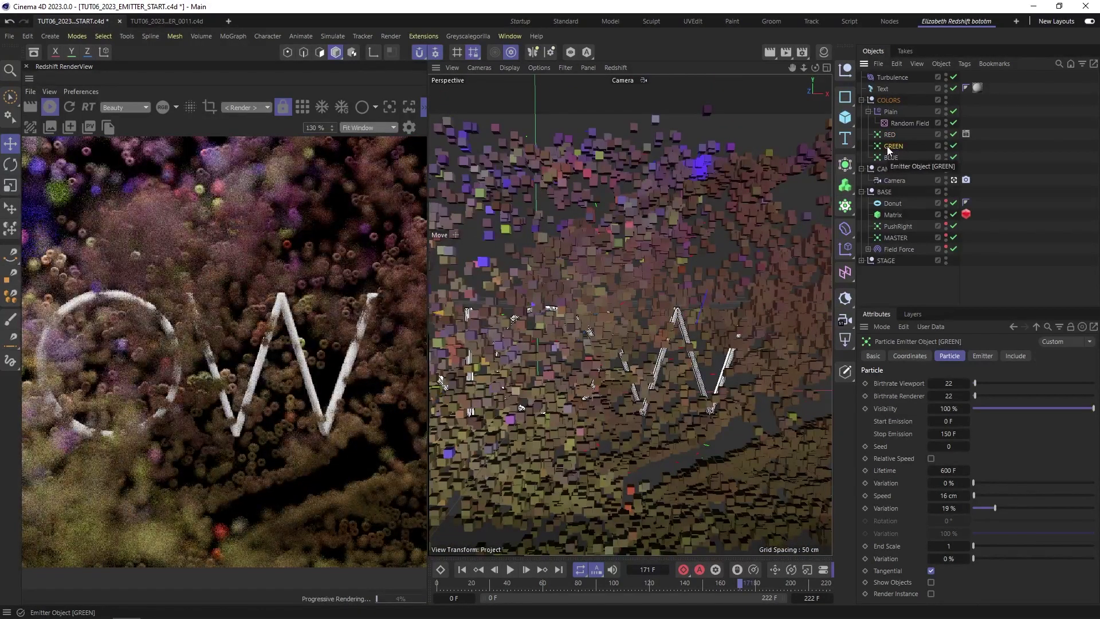
key(shift+c)
click(817, 158)
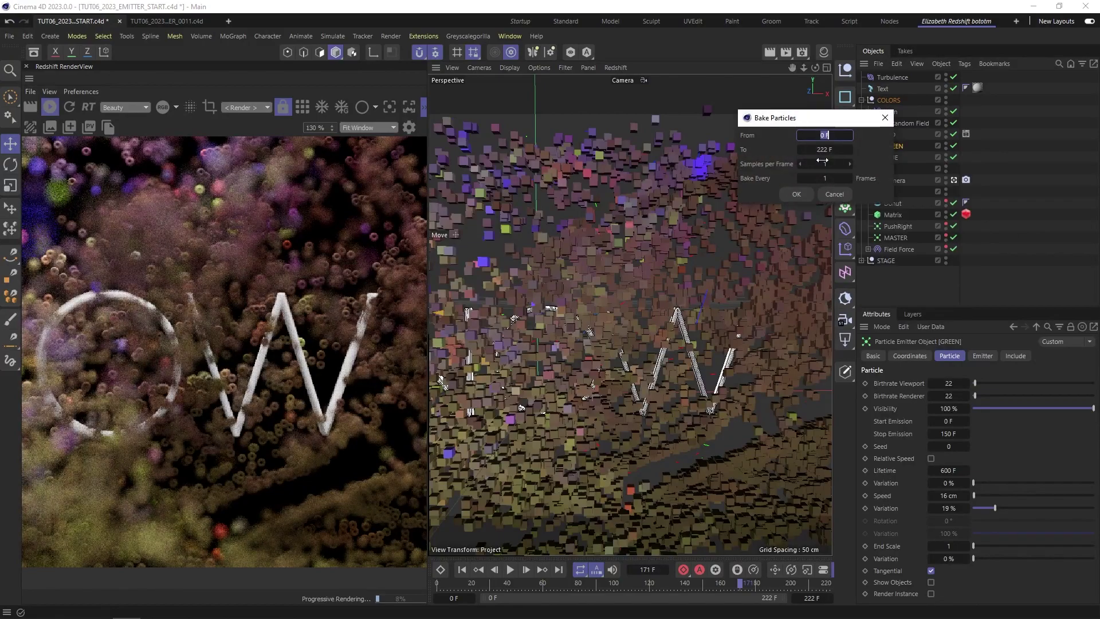
click(807, 193)
Step: Bake the BLUE emitter's particles using the offered Bake Particles settings
click(891, 157)
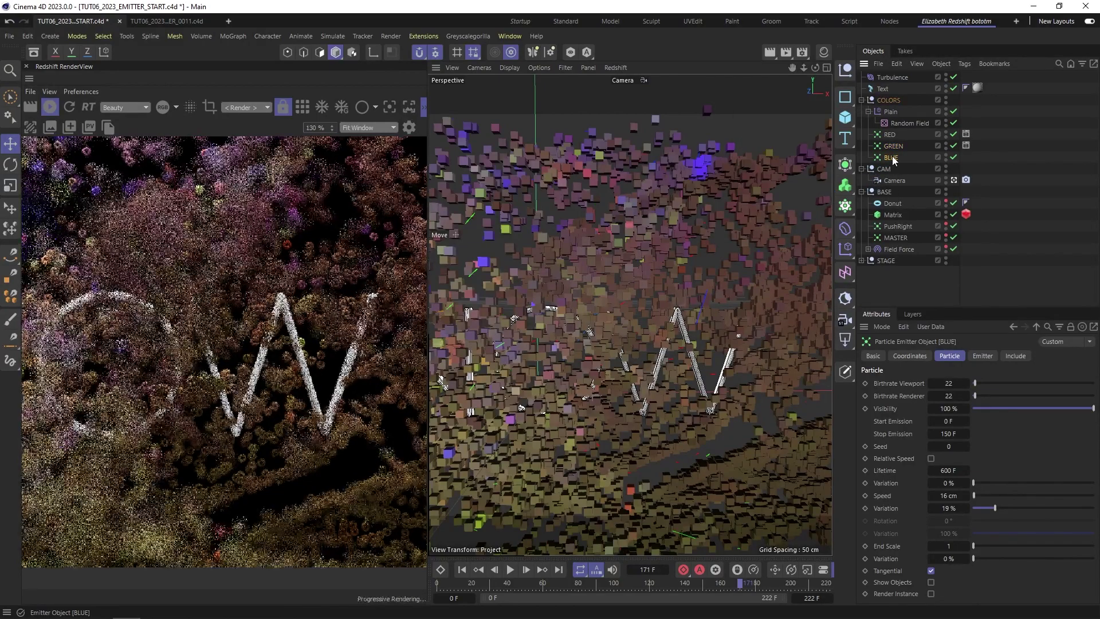
key(shift+c)
click(834, 168)
click(813, 206)
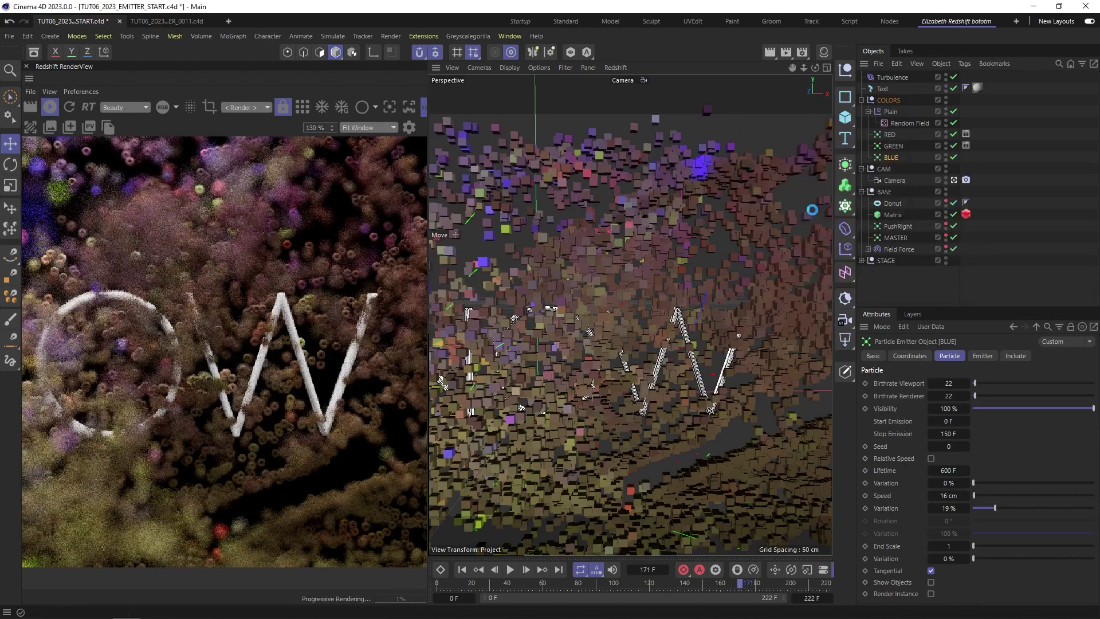
Step: Bake the PushRight emitter's particles using the offered Bake Particles settings
click(892, 227)
key(shift+c)
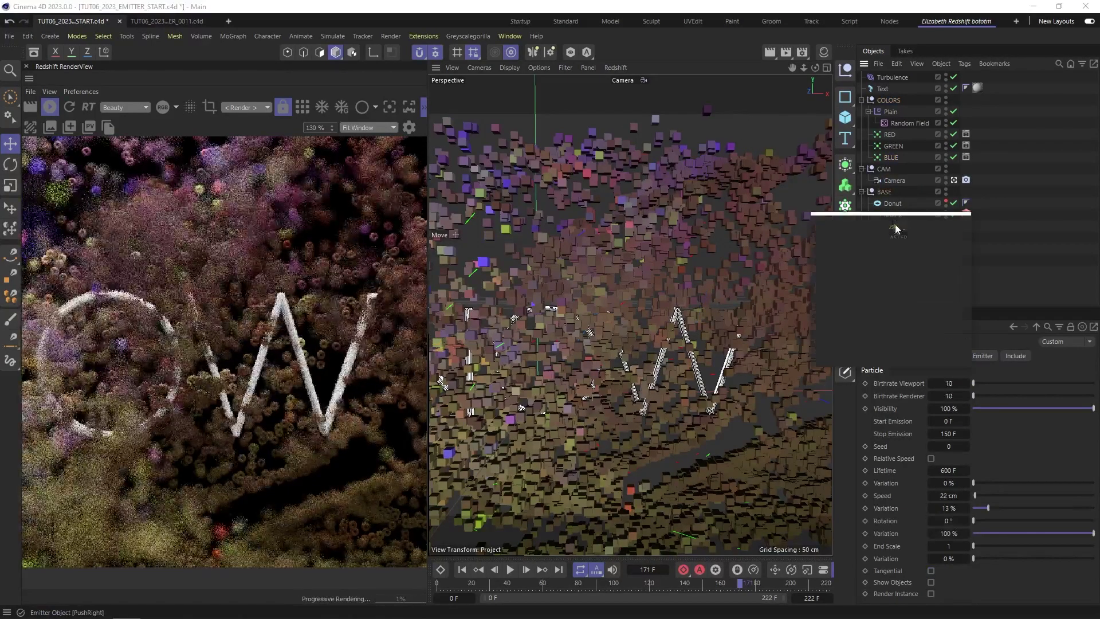
click(839, 235)
click(814, 267)
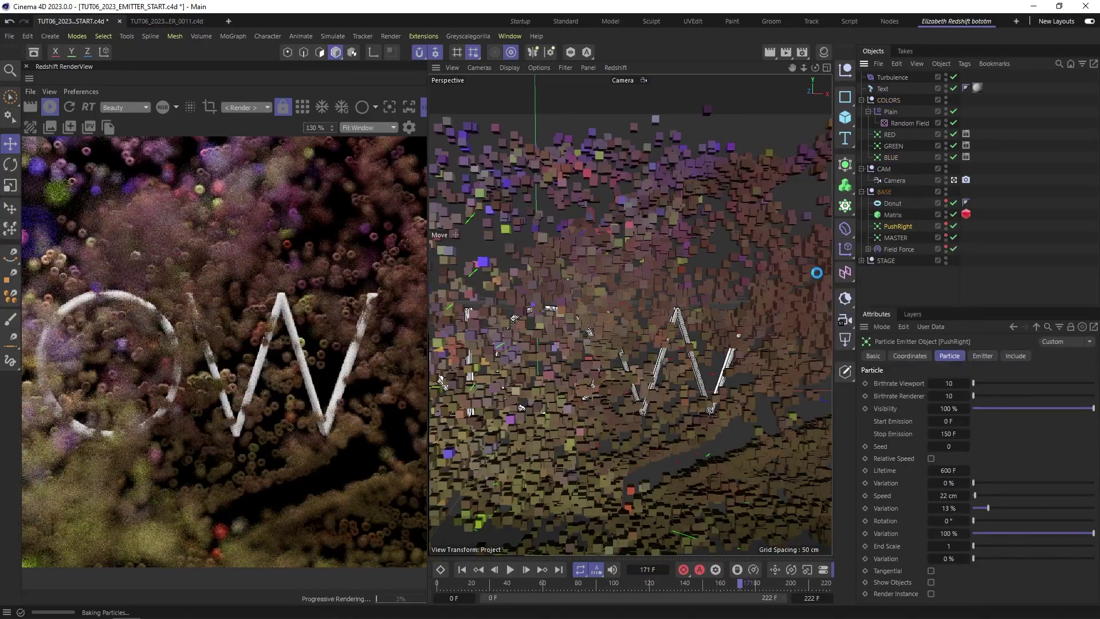
Step: Bake the MASTER emitter's particles with the offered Bake Particles settings
click(893, 237)
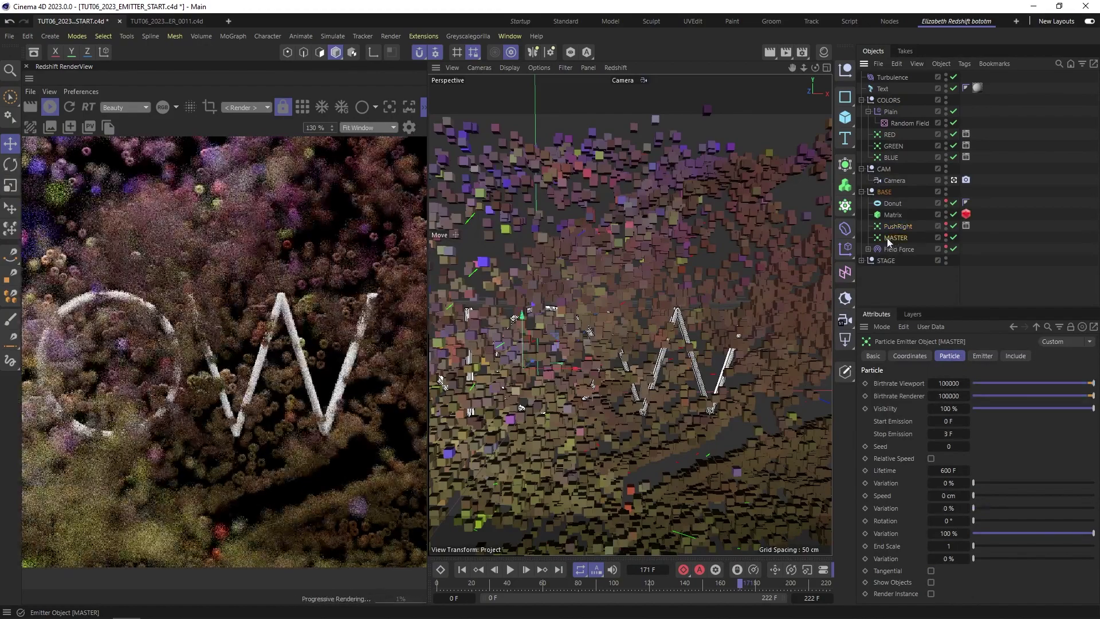
key(shift+c)
click(828, 247)
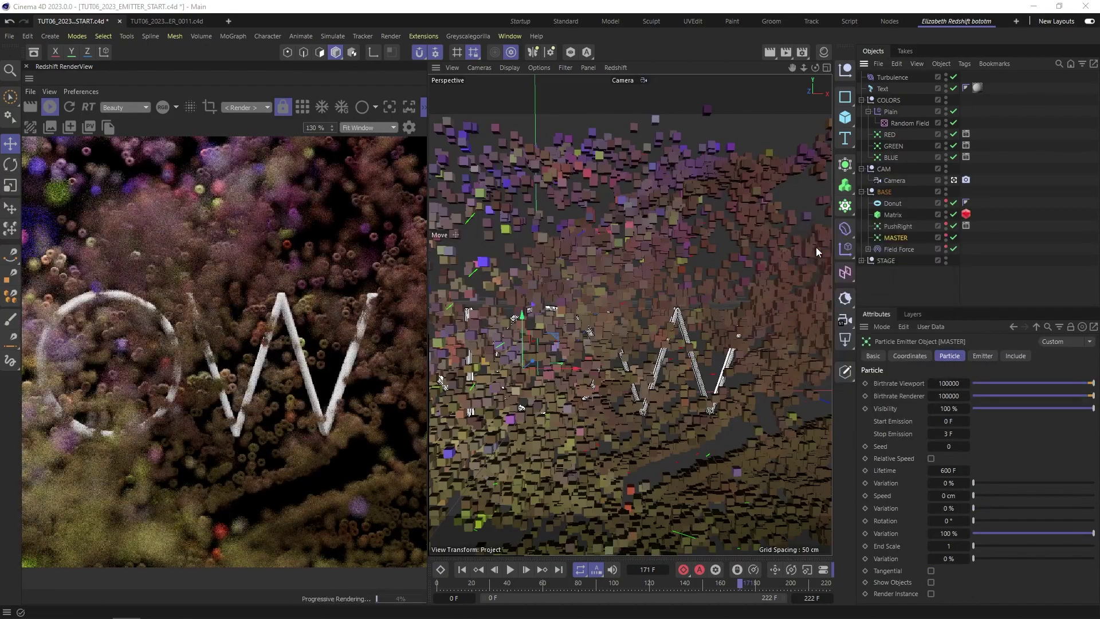
click(796, 285)
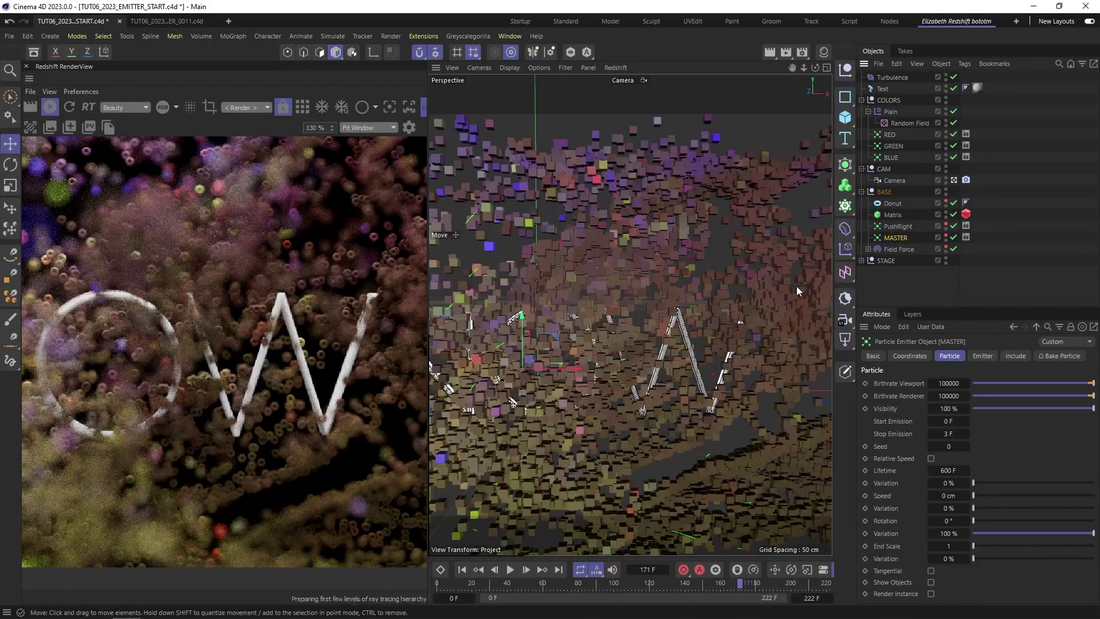
Step: Scrub the timeline from the start up to frame 162 and back to frame 96 to check the baked particle animation
click(438, 583)
drag(446, 584, 724, 591)
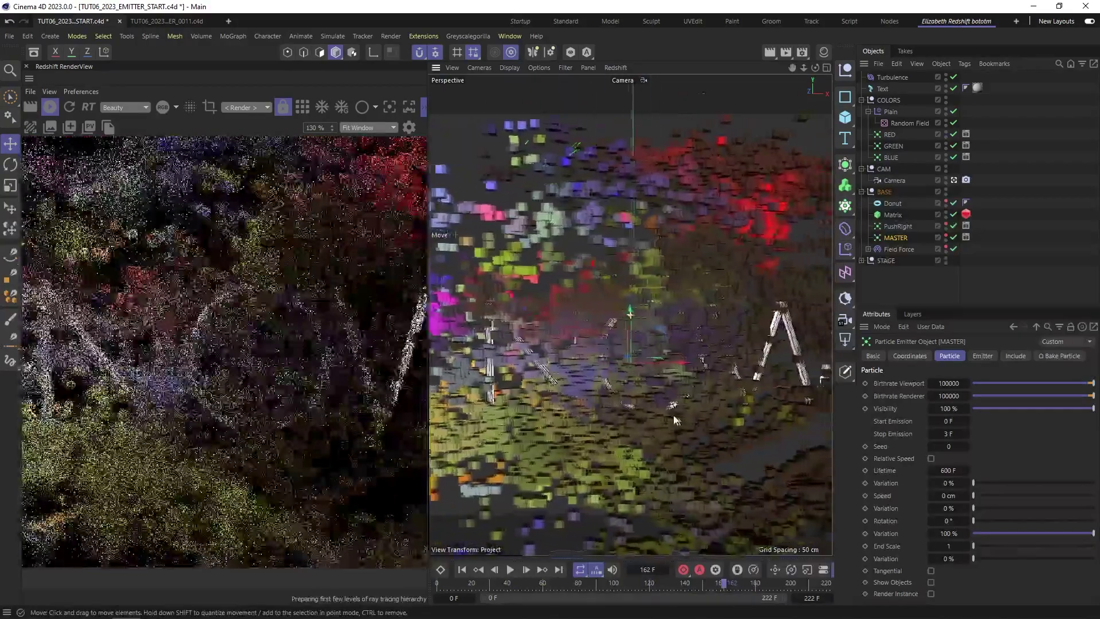
drag(474, 585, 607, 583)
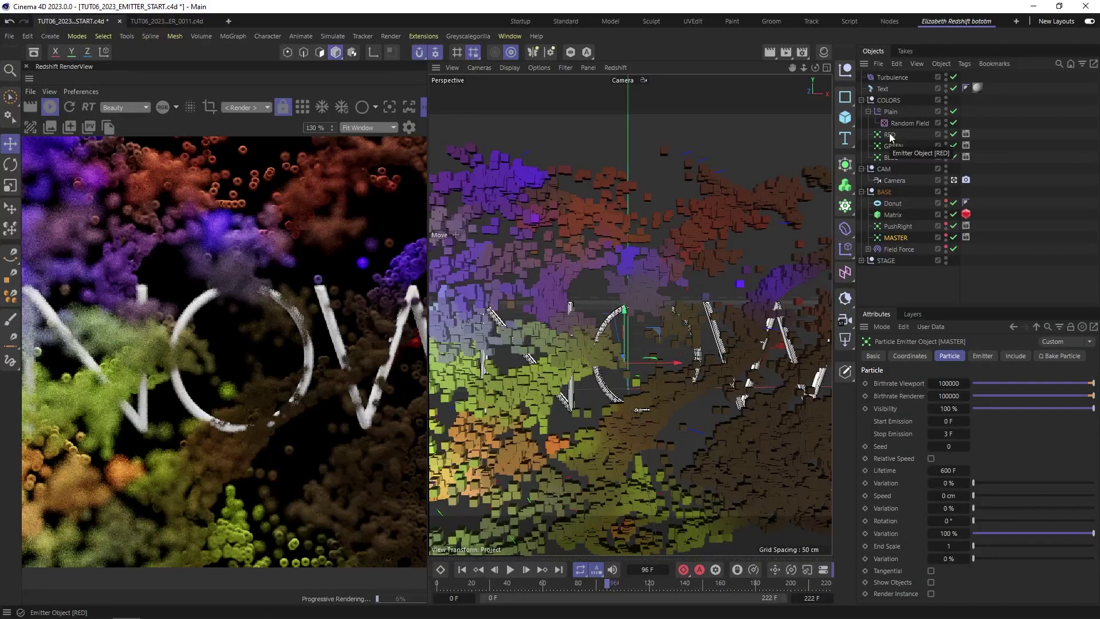
Step: Select the Plain effector to review its field layers, and pan the camera to reframe the NOW text among the donuts
click(891, 112)
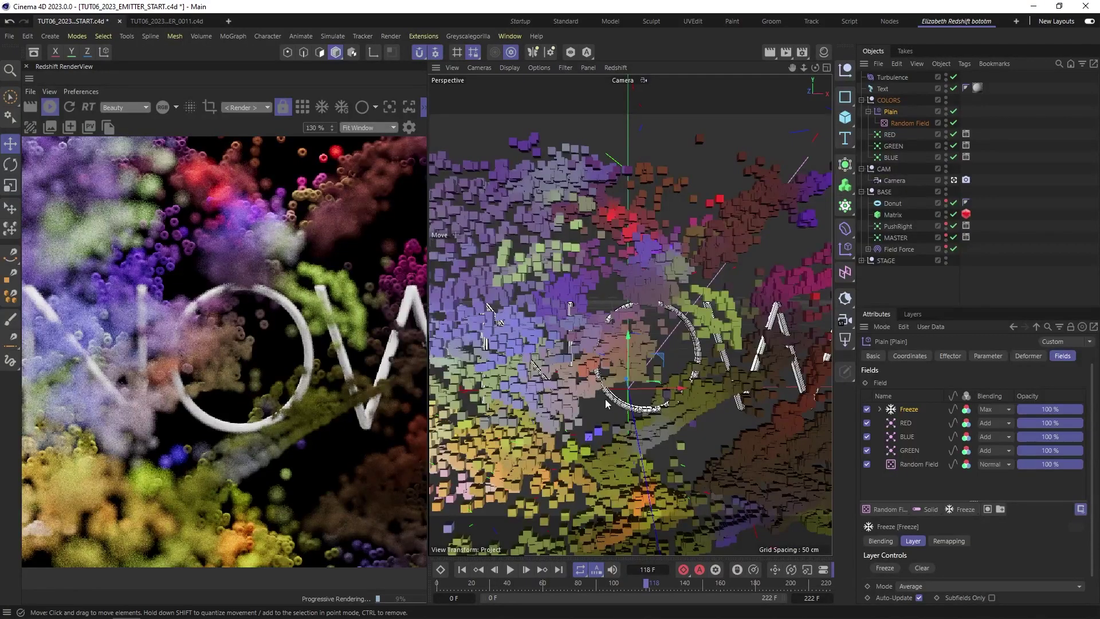
alt+middle_drag(606, 400, 554, 406)
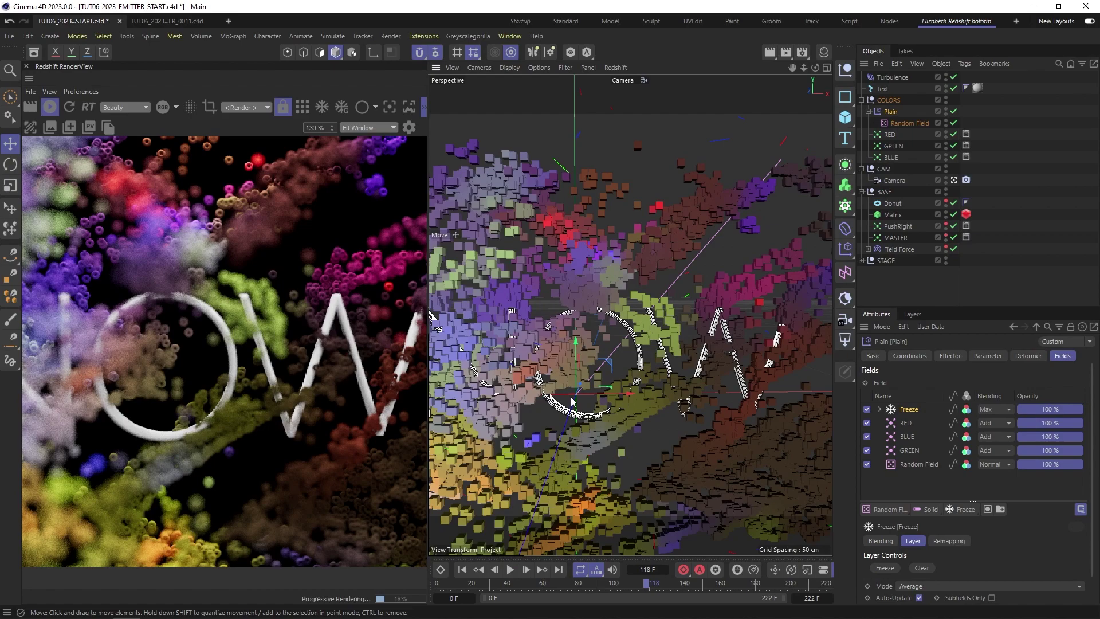
alt+middle_drag(577, 359, 565, 357)
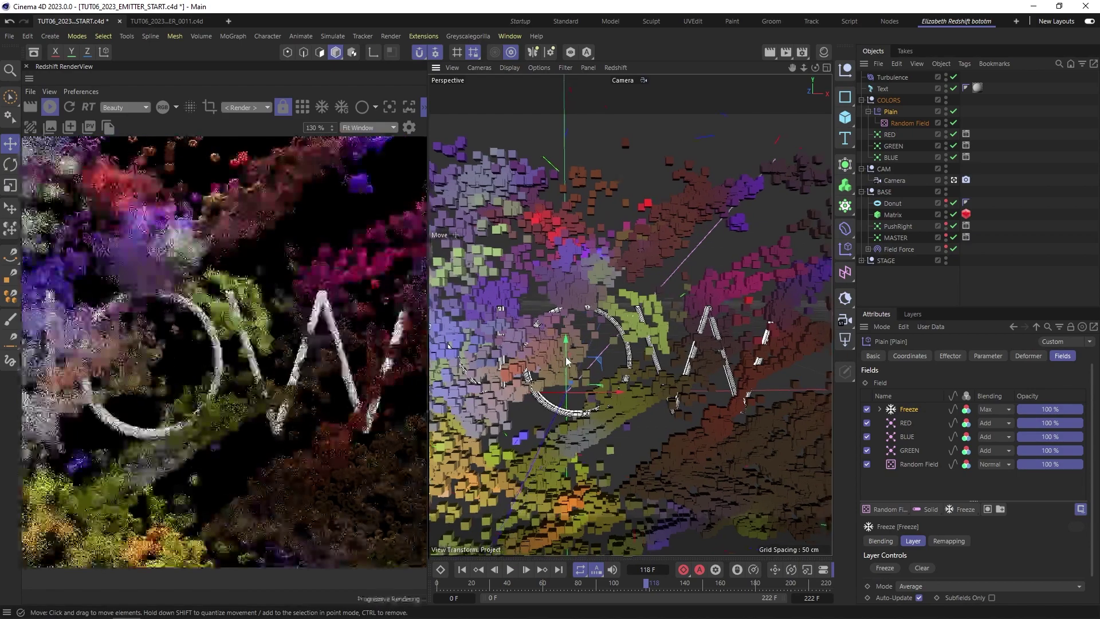